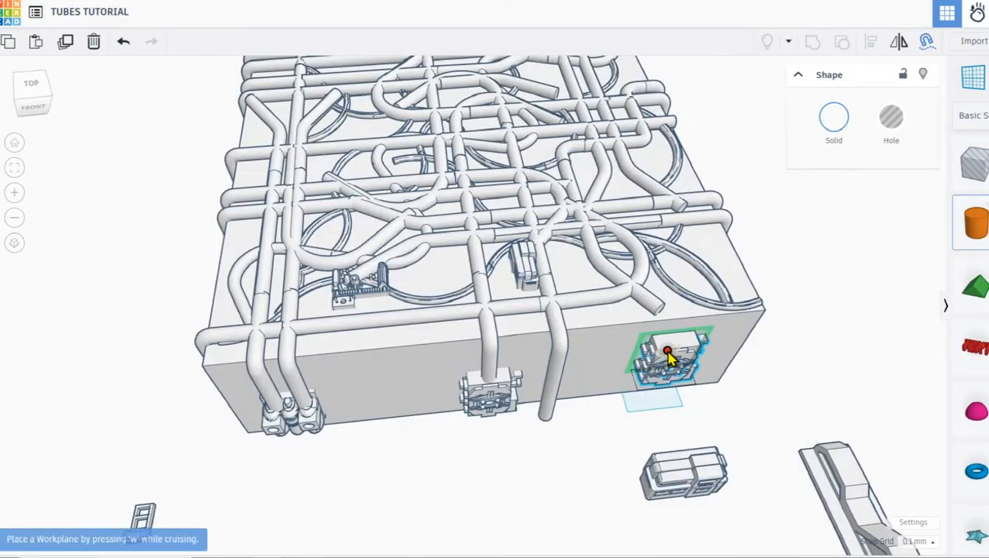
right_click_drag(643, 372, 480, 302)
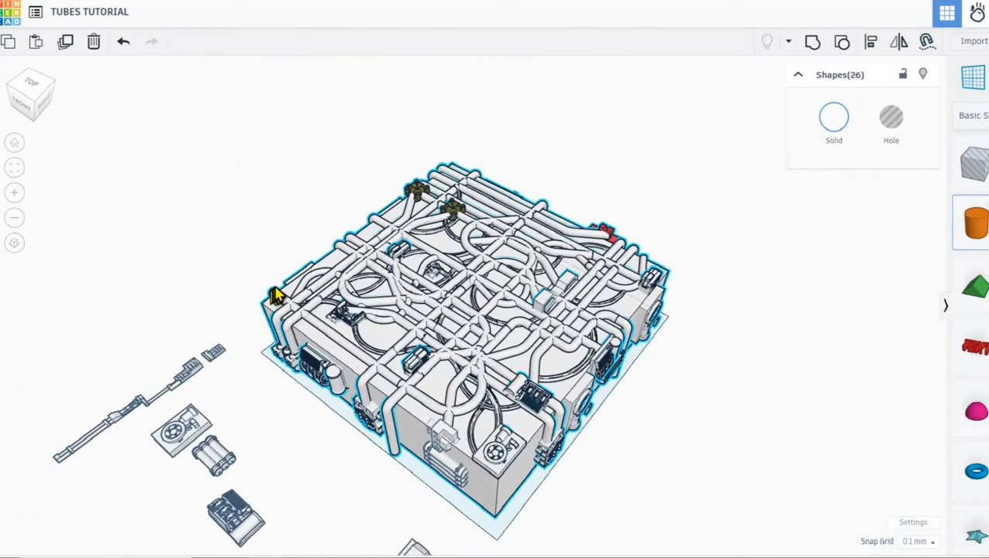
right_click_drag(274, 286, 342, 273)
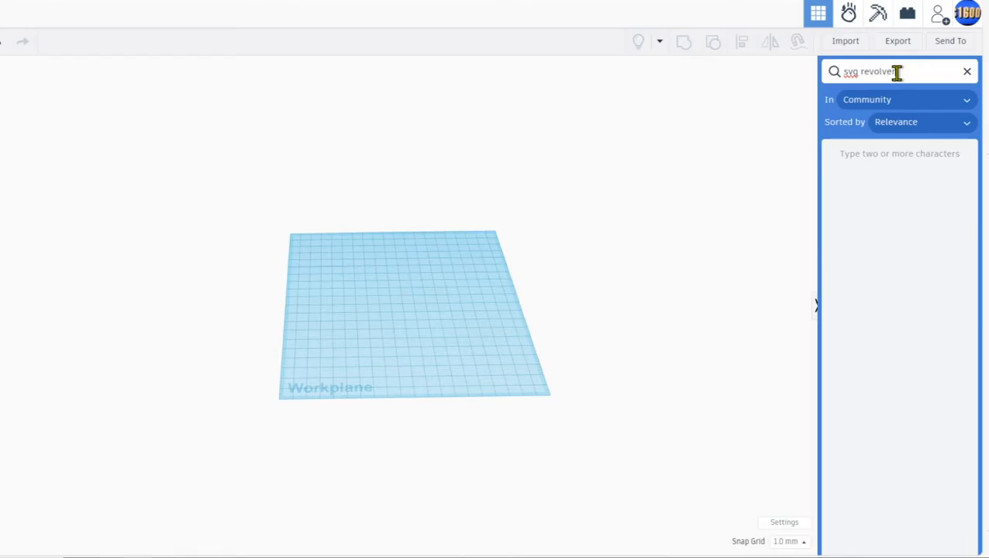
Place an SVG Revolver shape from the community shapes near the back of the workplane.
left_click_drag(860, 193, 370, 275)
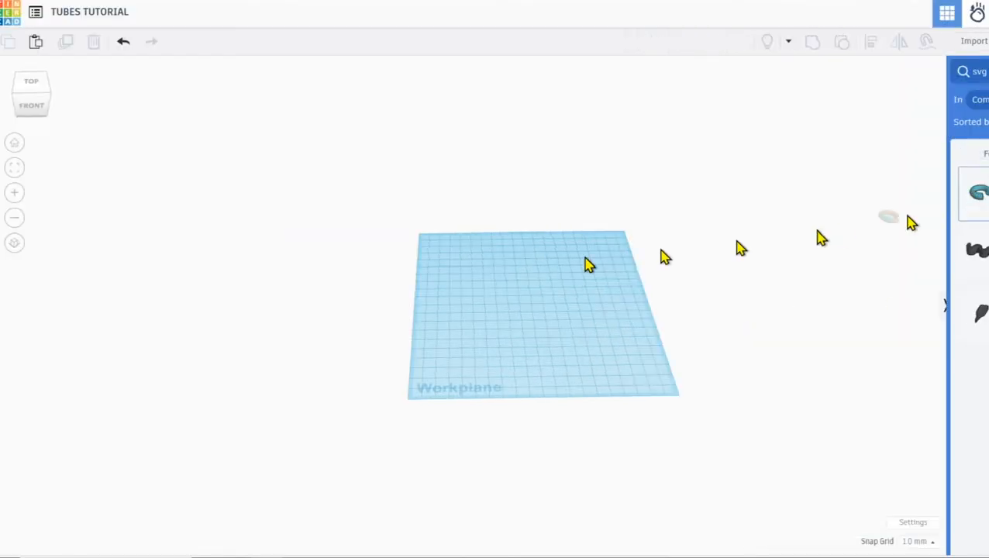
left_click_drag(500, 275, 498, 269)
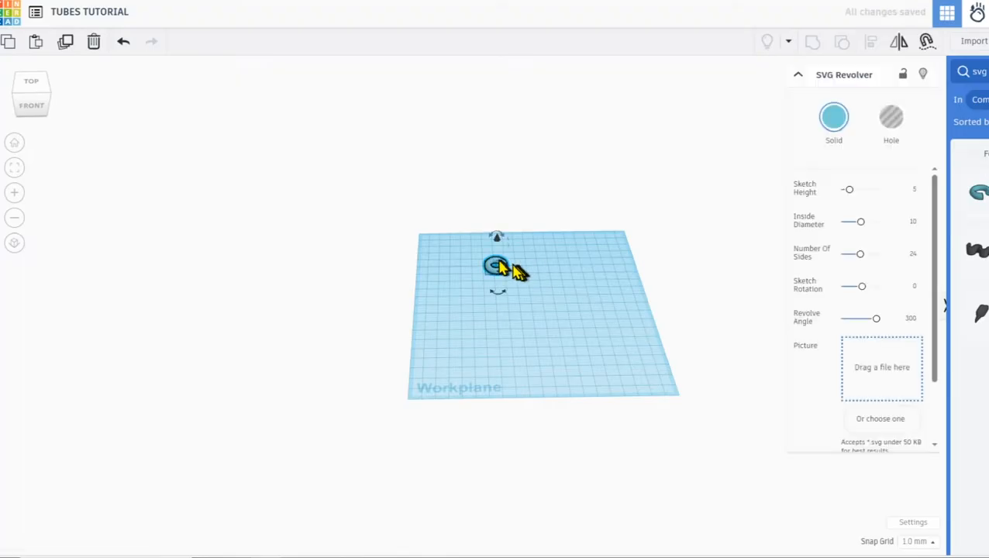
scroll(499, 268, "up", 2)
scroll(499, 269, "up", 2)
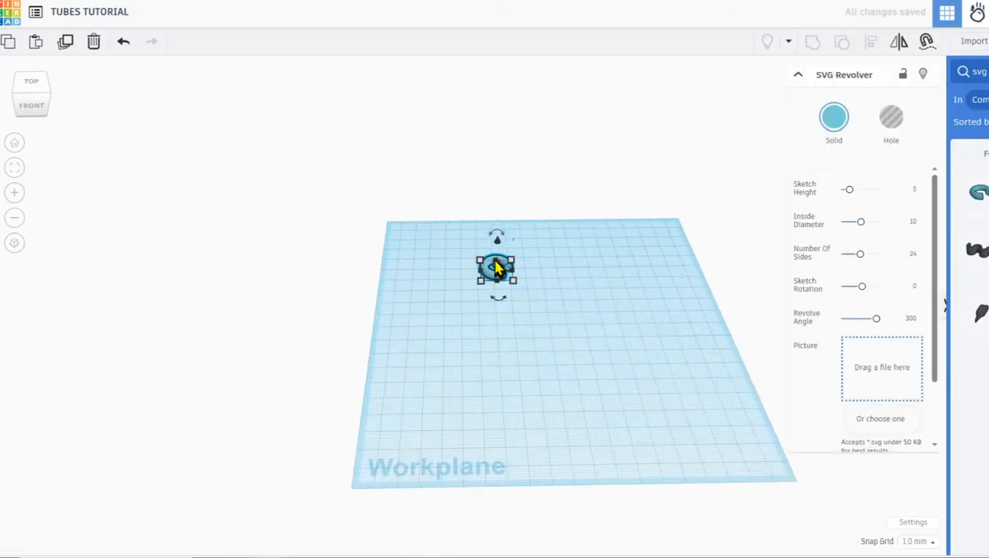
Scale the revolved ring up proportionally to a height of 19 mm and colour it white.
mouse_move(496, 261)
left_mouse_down("shift")
mouse_move(499, 236)
mouse_move(497, 248)
left_mouse_up("shift")
scroll(500, 256, "up", 1)
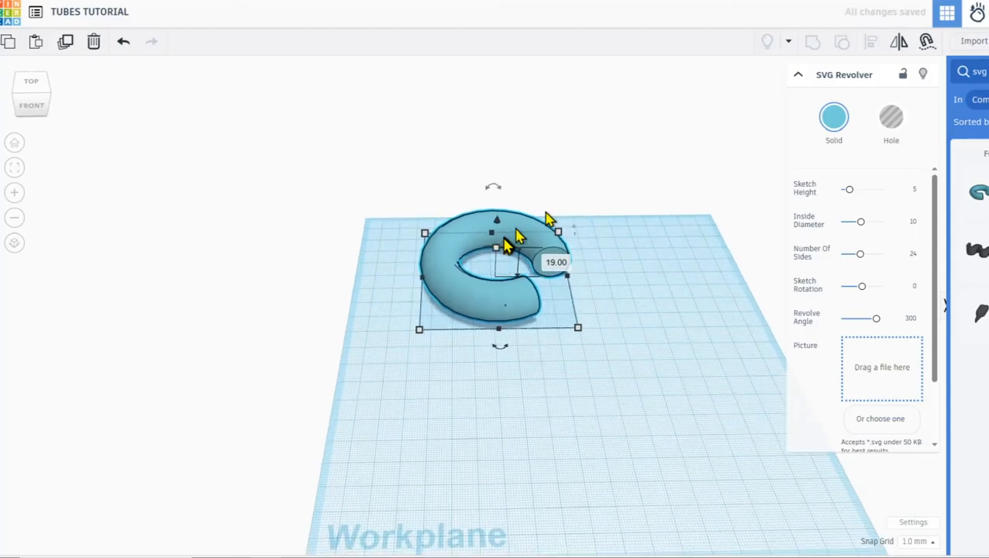
left_click(833, 117)
left_click(940, 220)
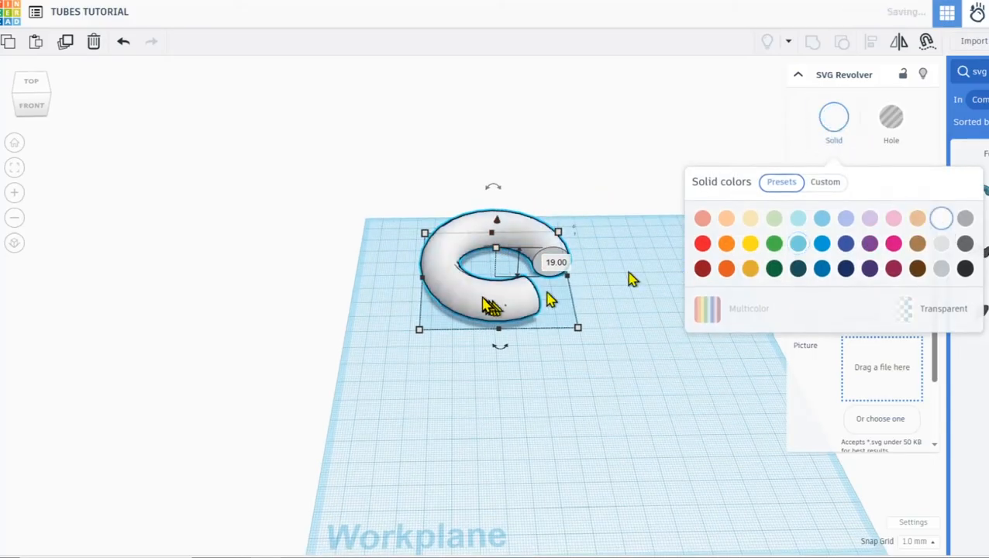
middle_click_drag(486, 299, 431, 324)
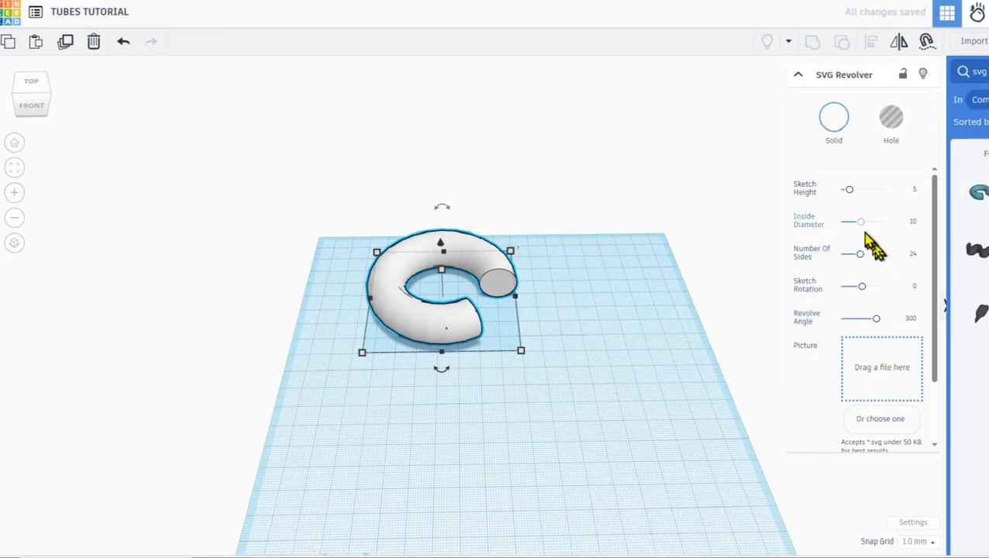
Set the ring's inside diameter to 20, number of sides to 22 and revolve angle to 108.
left_click_drag(865, 228, 857, 246)
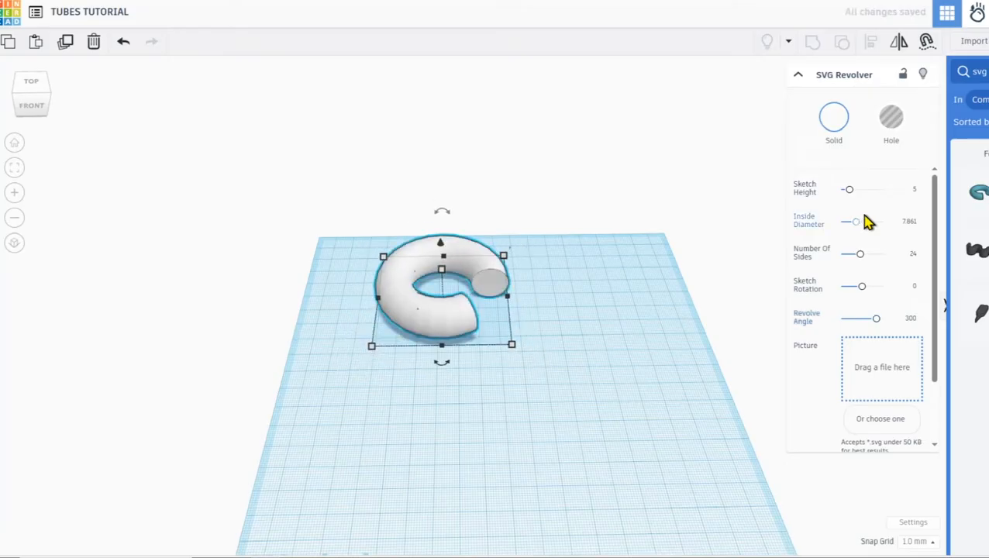
left_click_drag(851, 196, 856, 193)
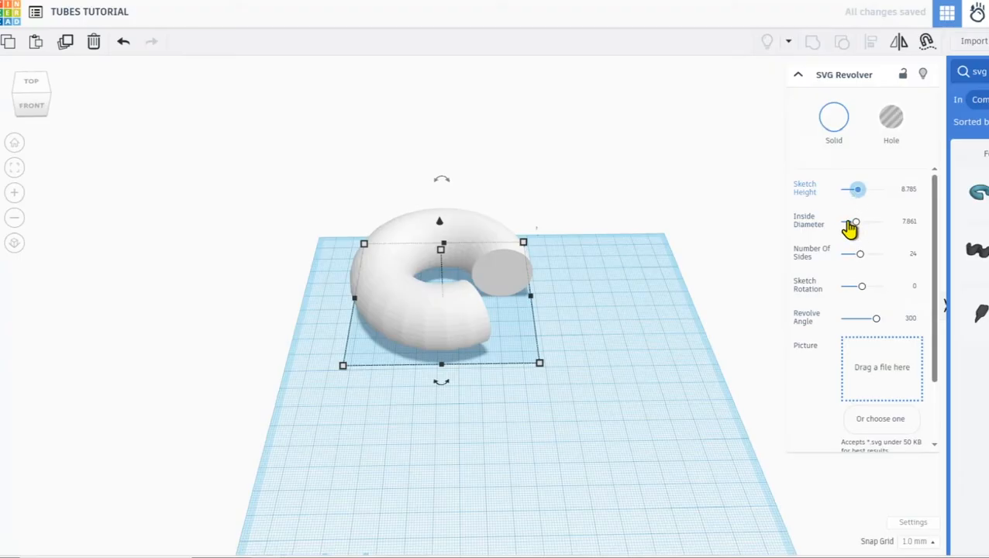
left_click(857, 224)
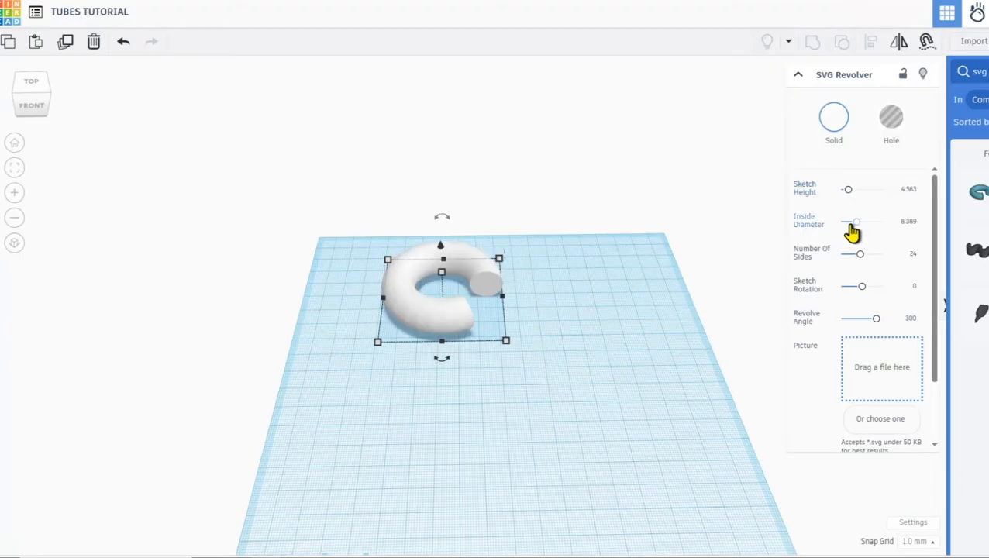
left_click_drag(855, 230, 851, 224)
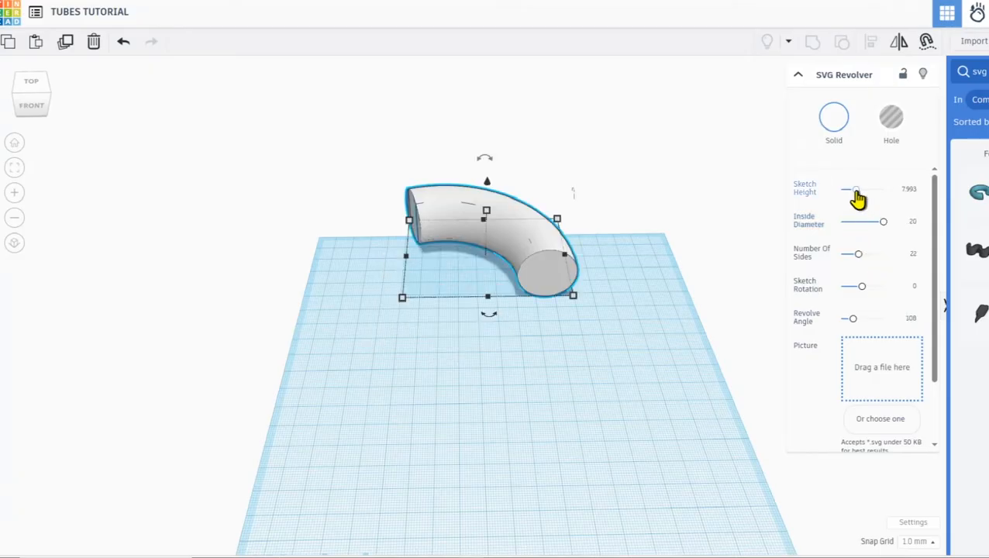
Resize the tube arc's footprint to about 103.55 by 79.03 mm and reduce its sketch height to 1.
mouse_move(856, 199)
left_mouse_down()
mouse_move(843, 198)
mouse_move(868, 225)
mouse_move(888, 226)
left_mouse_up()
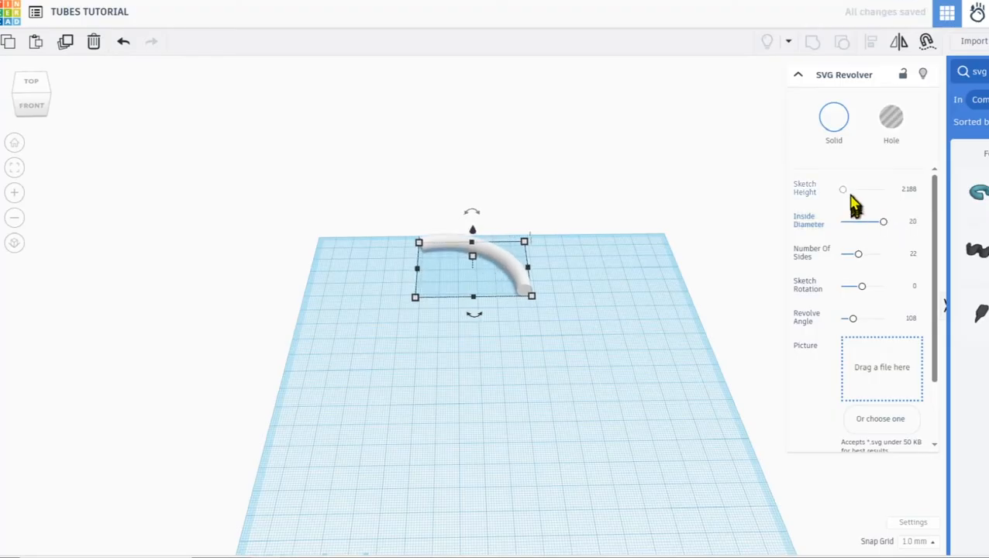
left_click_drag(843, 198, 842, 198)
mouse_move(526, 247)
left_mouse_down()
mouse_move(549, 227)
mouse_move(557, 278)
left_mouse_up()
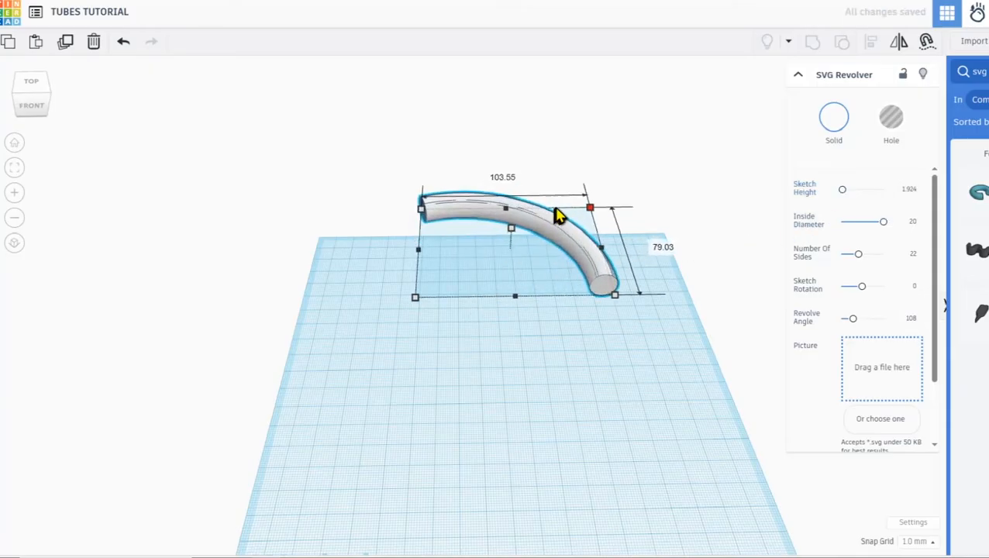
left_click_drag(843, 194, 839, 193)
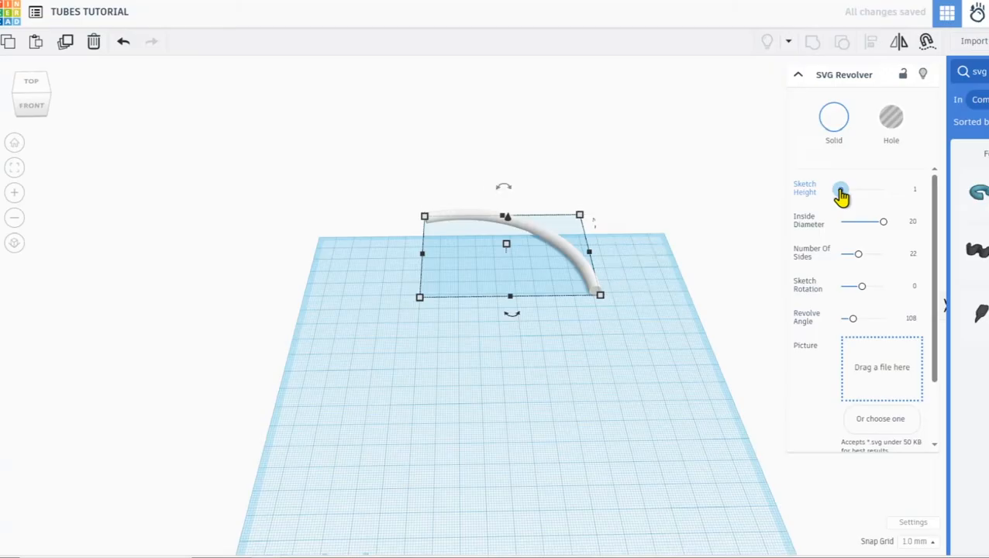
left_click_drag(840, 193, 842, 194)
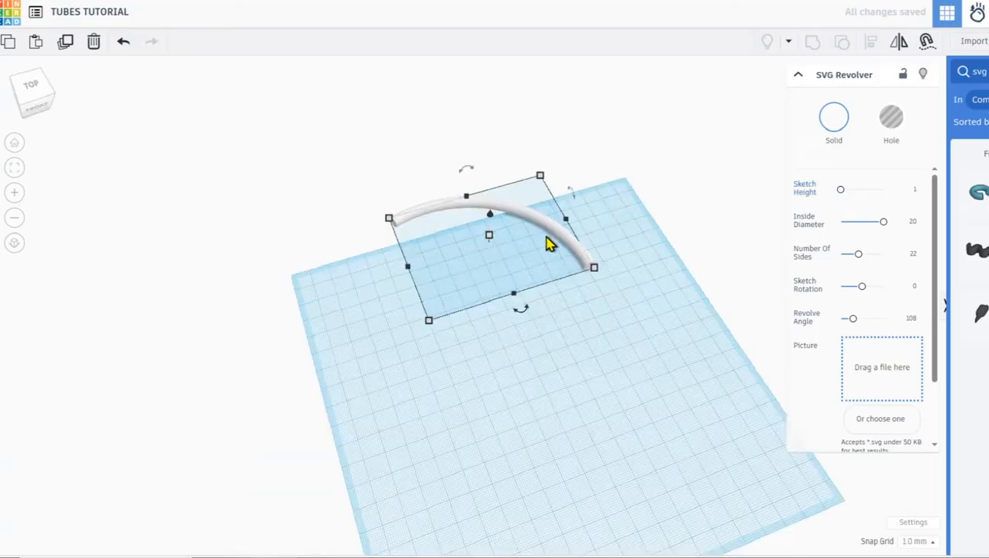
Move the arc to the back-left corner of the workplane and place a duplicate offset 54 mm and 73 mm from it.
left_click_drag(546, 234, 429, 320)
left_click(373, 343)
left_click(365, 280)
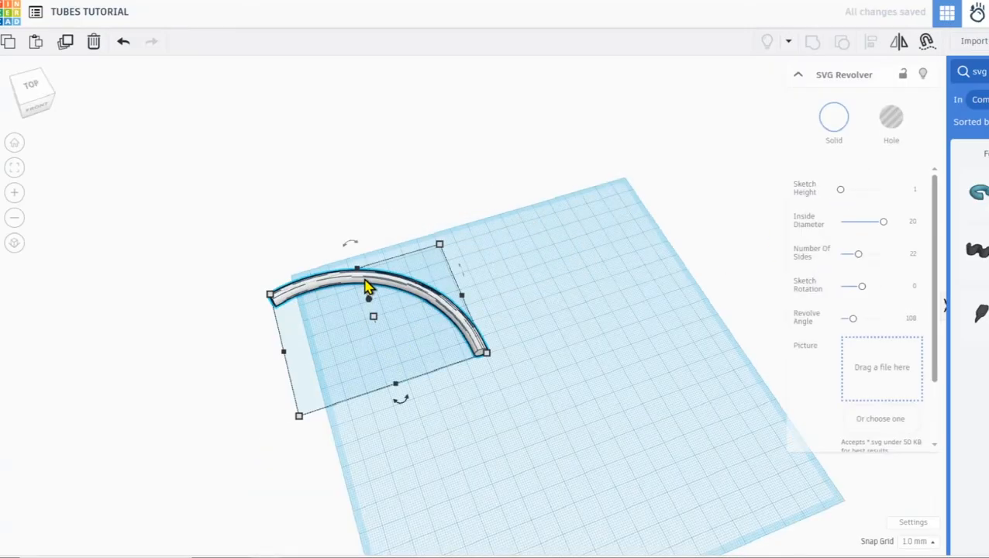
key("ctrl+d")
left_click_drag(393, 285, 548, 380)
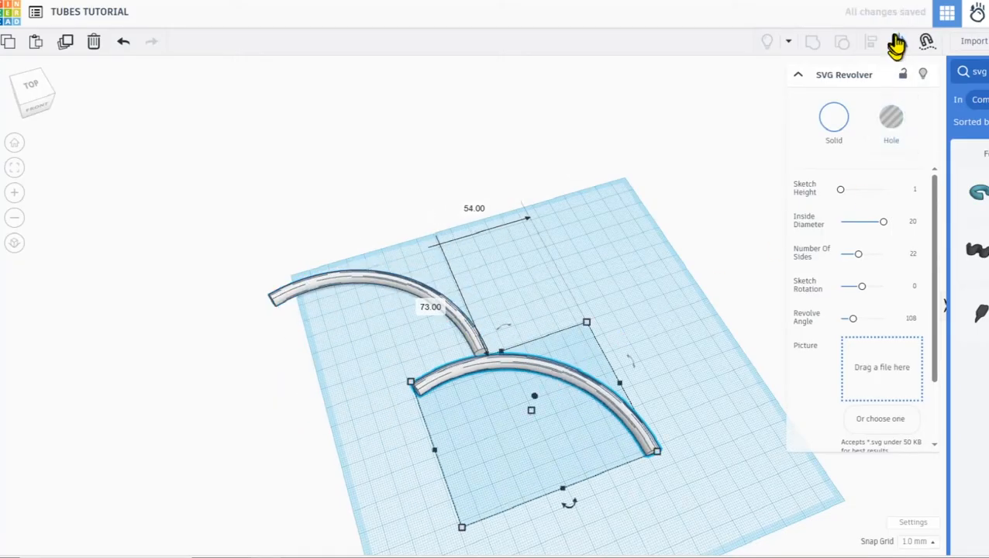
Mirror the duplicated arc front to back and move its end against the first arc's end to form an S-curve.
left_click(898, 43)
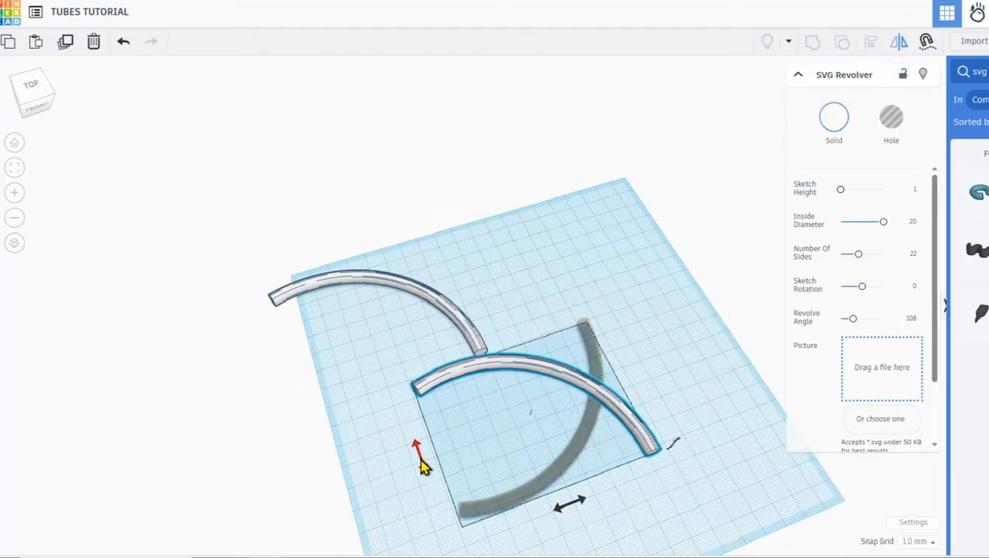
left_click(422, 465)
left_click_drag(541, 490, 283, 519)
scroll(380, 372, "up", 3)
left_click_drag(561, 358, 618, 440)
Make the second arc a hole, turn the snap grid off and nudge the arc to line up its end with the first.
left_click(884, 138)
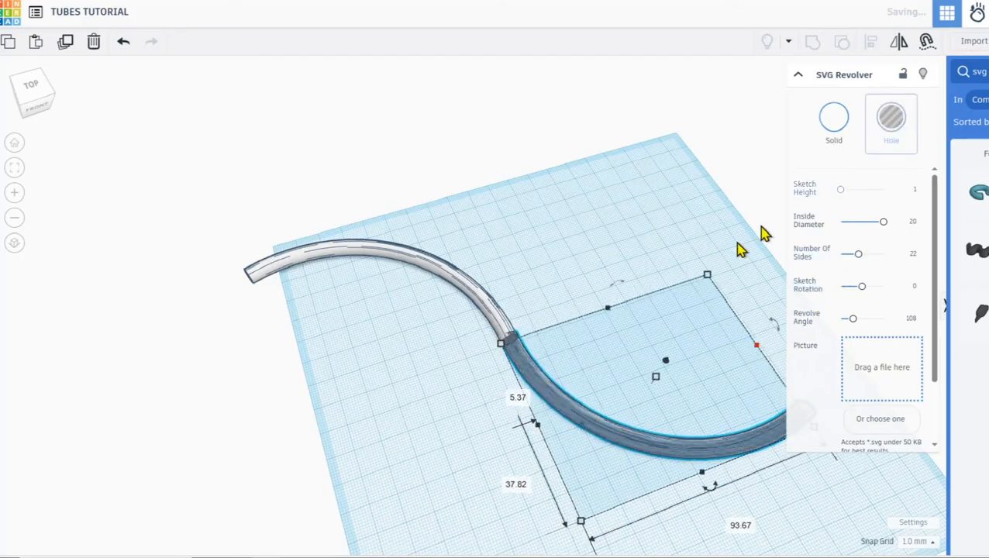
right_click_drag(442, 404, 429, 399)
scroll(429, 391, "up", 3)
middle_click_drag(387, 450, 303, 443)
scroll(463, 407, "up", 2)
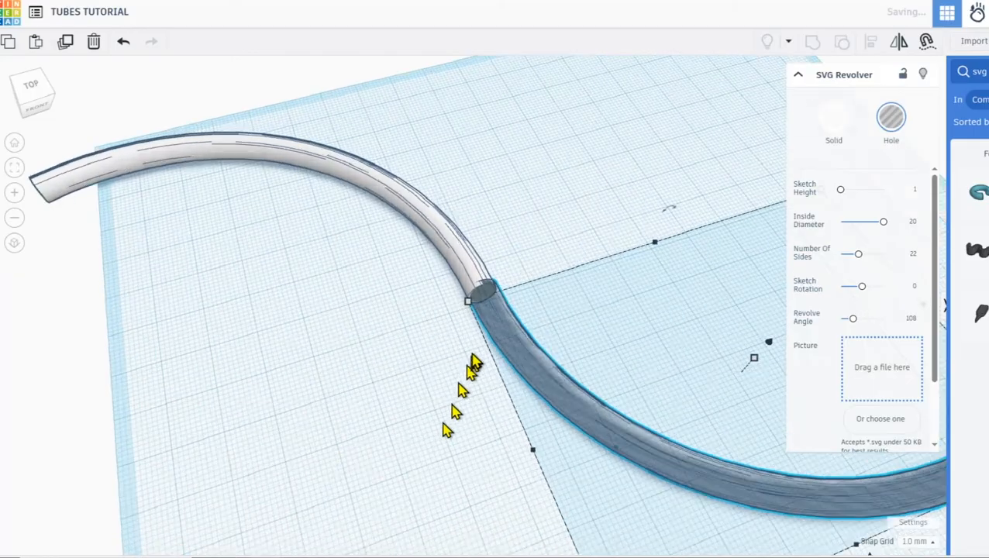
left_click_drag(512, 329, 511, 333)
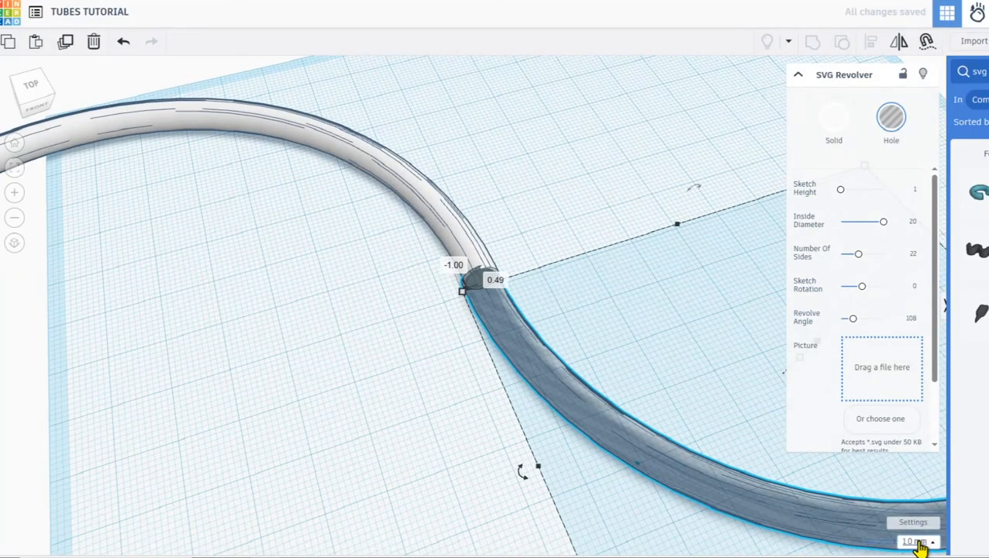
scroll(503, 351, "down", 5)
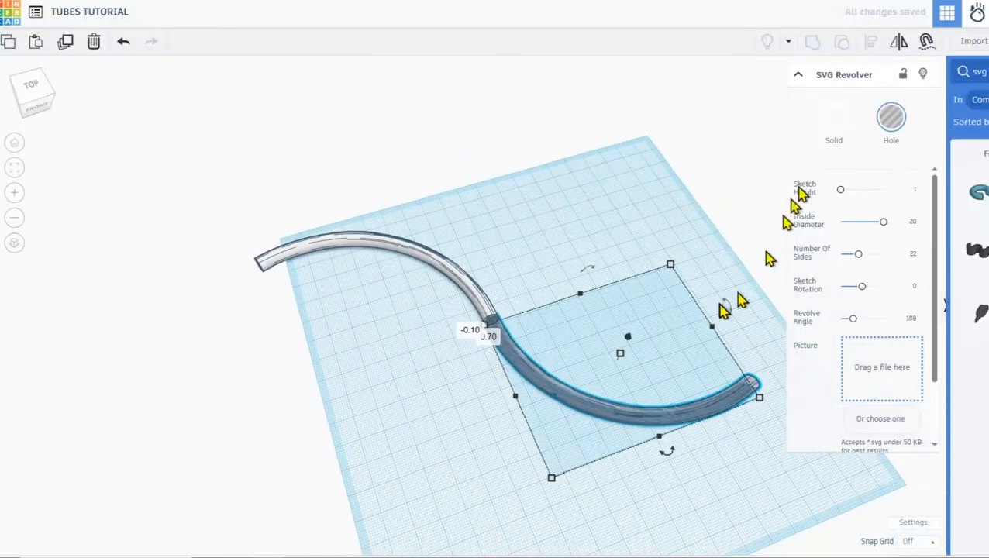
Switch the second arc between solid and hole to examine the joint, leaving it solid.
left_click(834, 117)
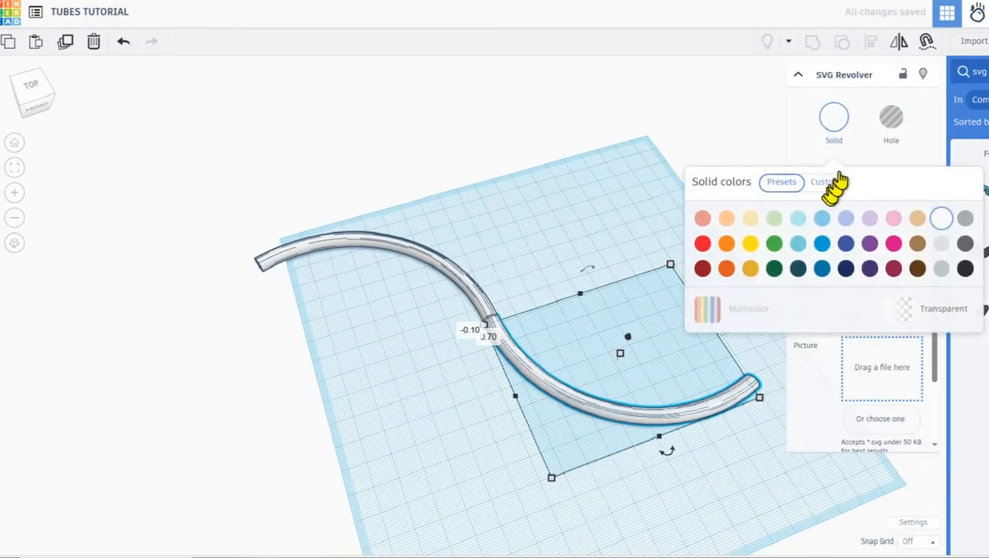
left_click(891, 117)
scroll(488, 324, "up", 5)
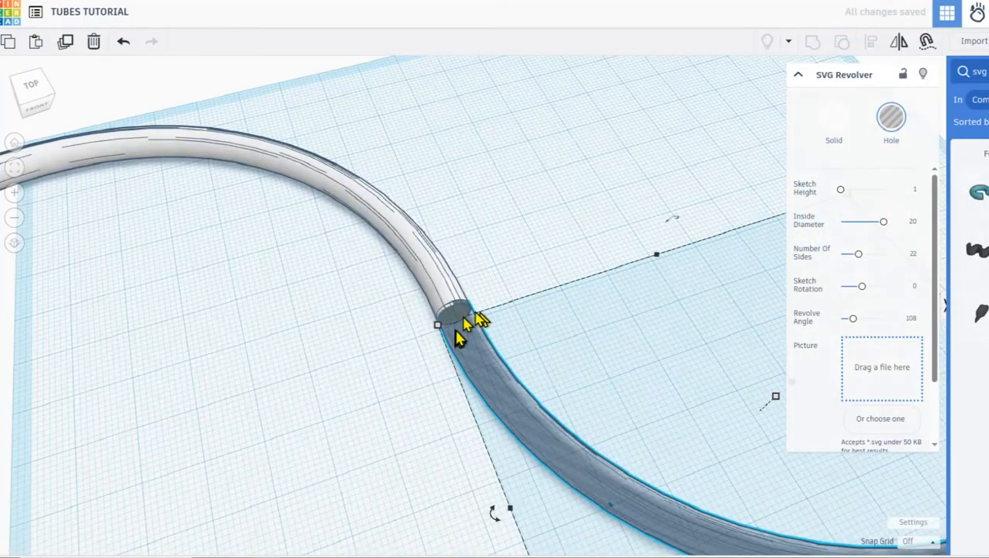
scroll(457, 331, "up", 3)
scroll(829, 174, "down", 1)
scroll(526, 278, "down", 3)
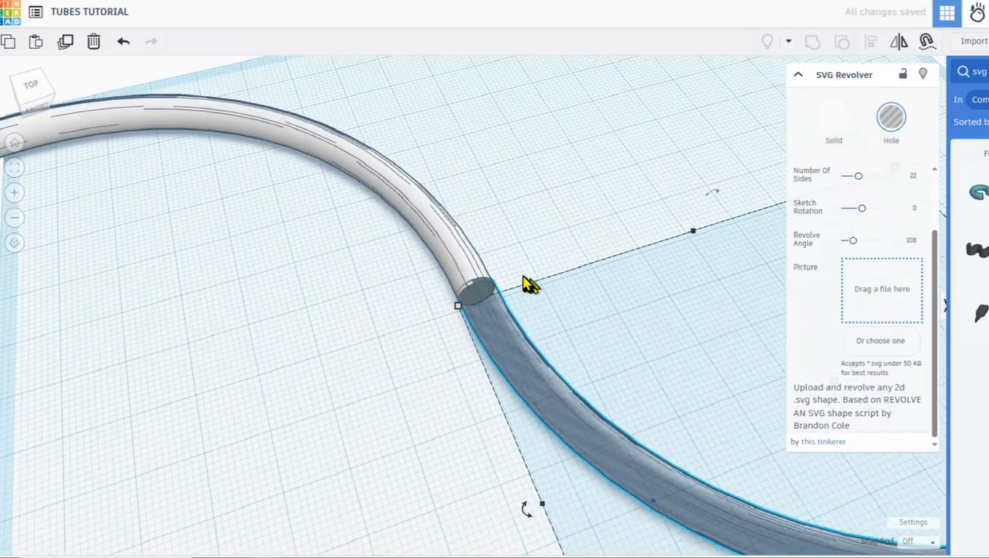
scroll(523, 283, "down", 3)
left_click(834, 116)
Select both arcs and place a duplicate of the S-curve beyond the original's free end.
right_click_drag(492, 387, 547, 388)
middle_click_drag(441, 345, 302, 341)
left_click(300, 255, "shift")
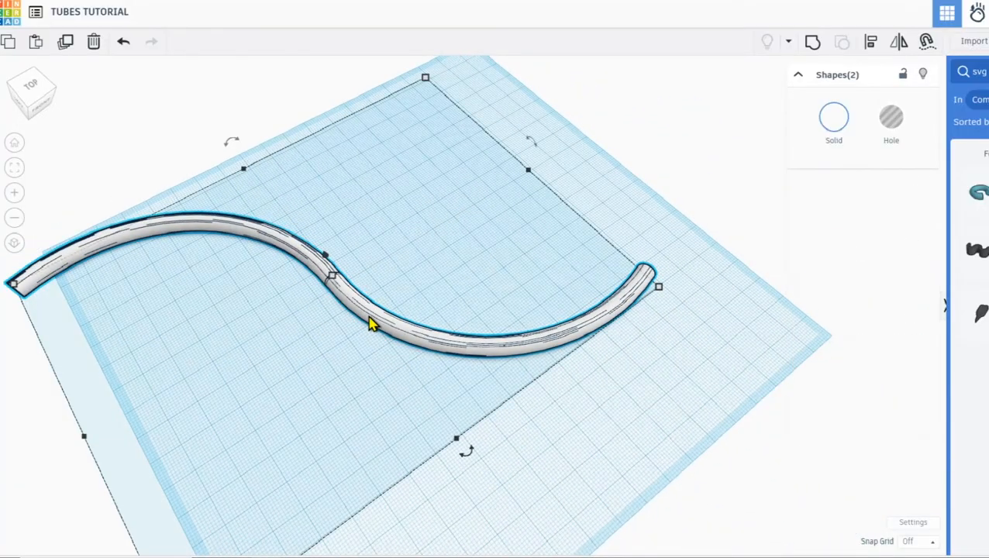
scroll(364, 333, "down", 1)
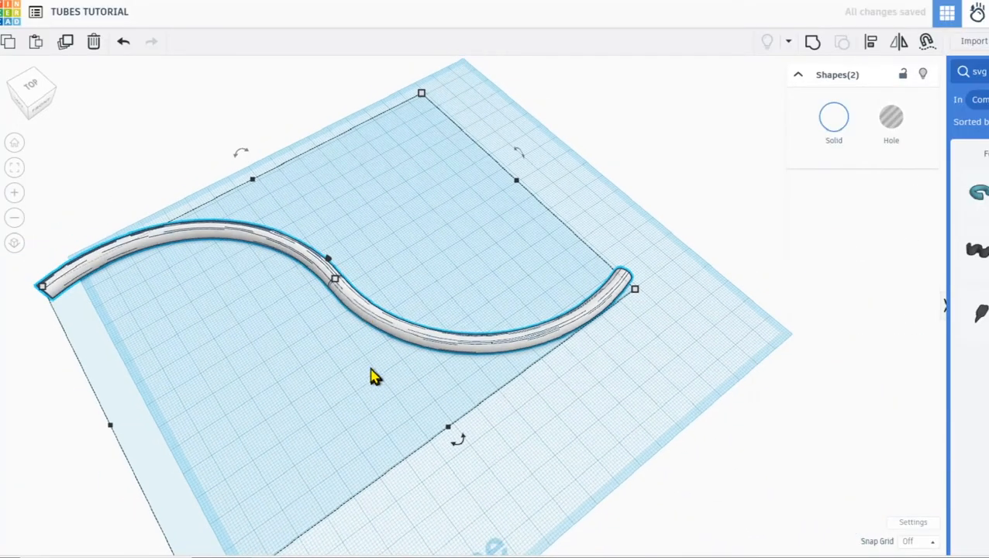
scroll(361, 358, "down", 2)
middle_click_drag(392, 406, 256, 399)
left_click_drag(263, 347, 759, 335)
Group the duplicated S-curve and align its start with the end of the original curve.
left_click(812, 42)
left_click_drag(507, 277, 477, 277)
left_click(14, 167)
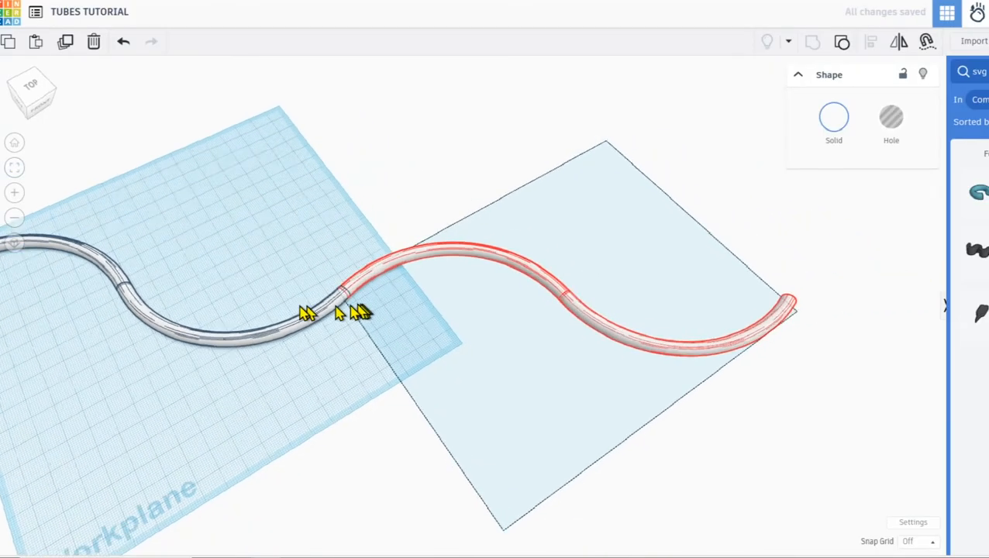
right_click_drag(359, 309, 228, 309)
scroll(426, 203, "up", 3)
scroll(402, 200, "down", 6)
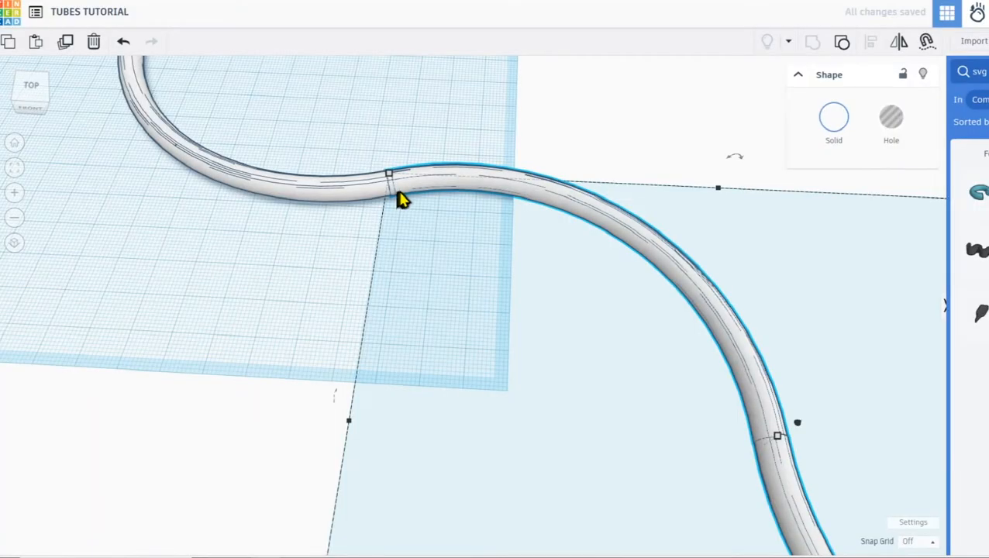
Group all the tube pieces into one wave and place a duplicate of it beyond its free end.
key("ctrl+a")
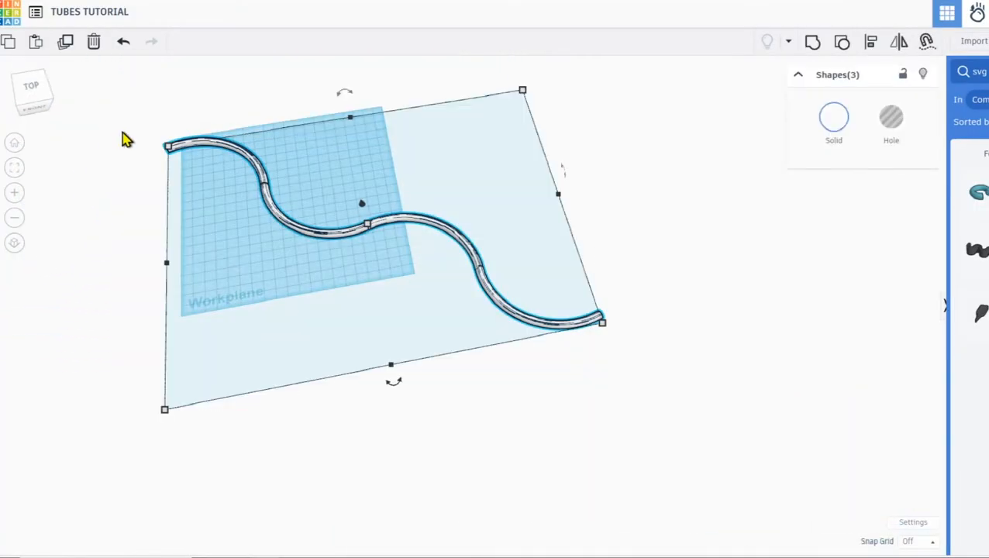
left_click(126, 141)
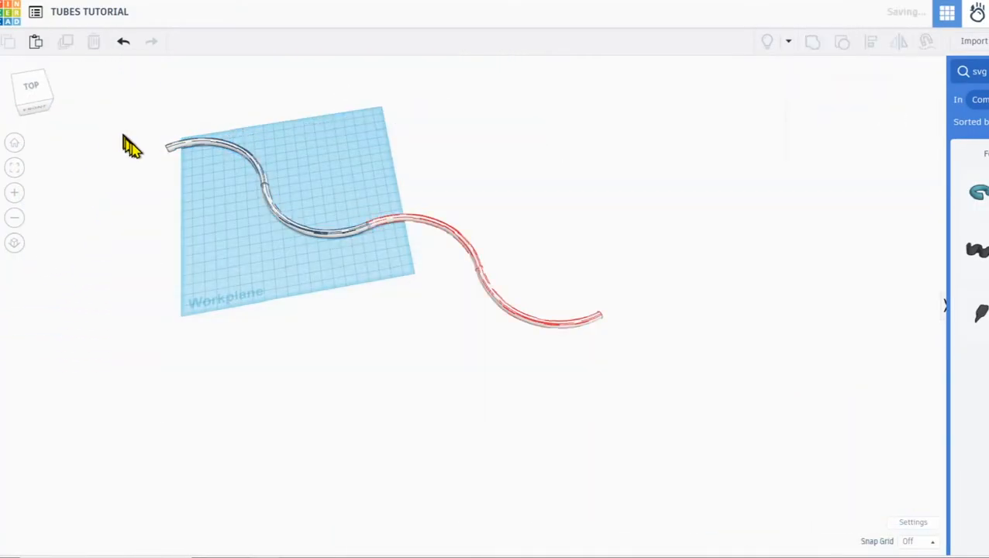
left_click(298, 233)
left_click_drag(362, 229, 790, 421, "alt")
Nudge the duplicated wave so its start meets the end of the first wave.
middle_click_drag(469, 383, 245, 316)
scroll(356, 234, "up", 5)
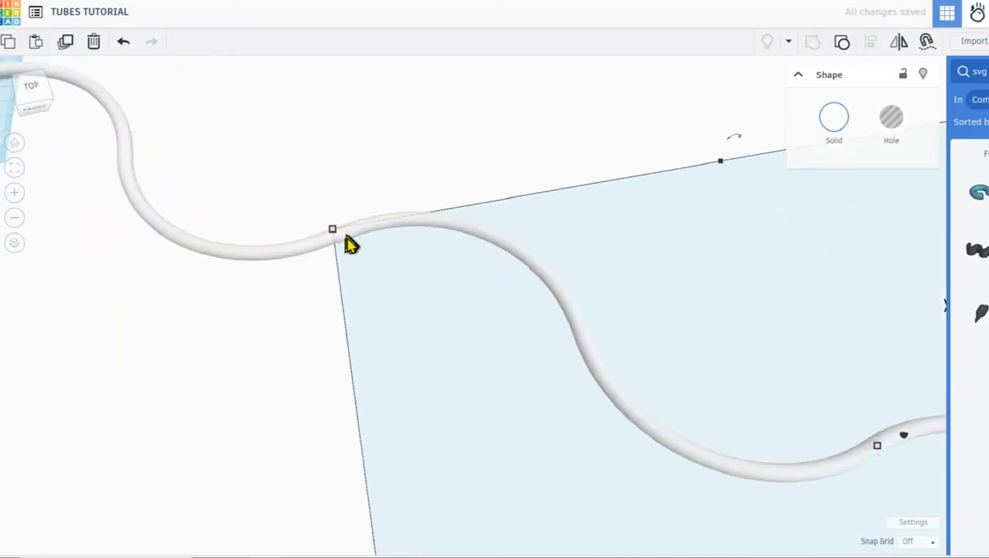
left_click_drag(348, 224, 346, 228)
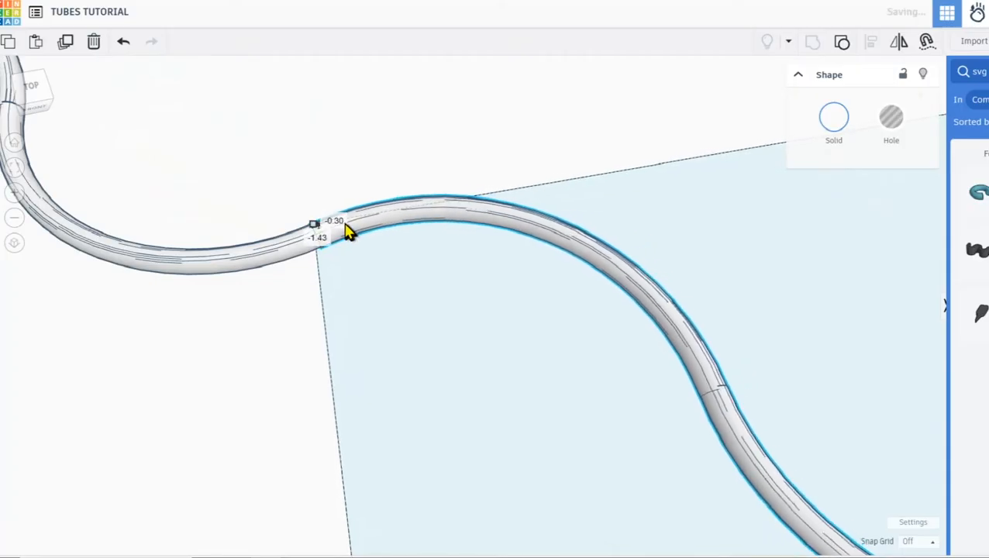
scroll(347, 233, "down", 4)
scroll(345, 240, "down", 5)
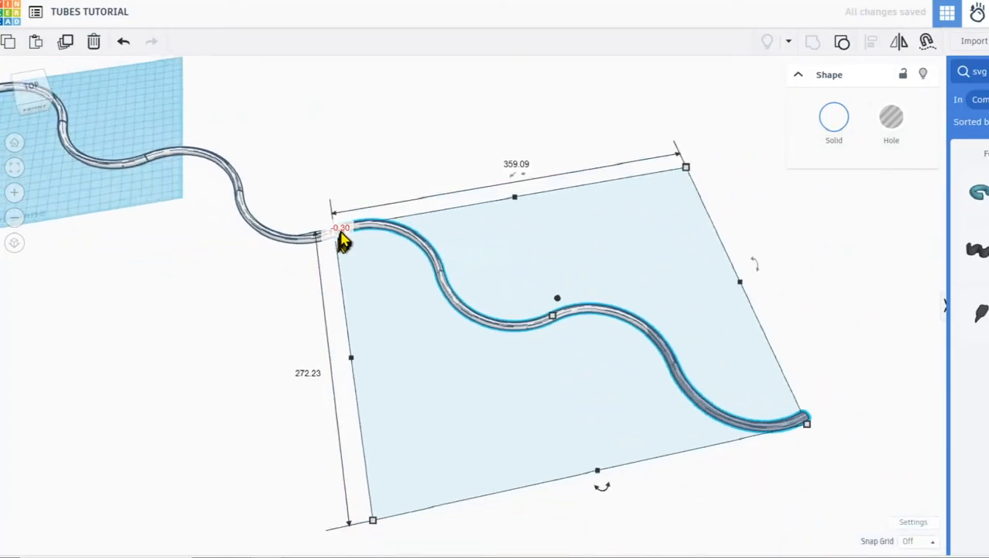
Select both waves of the winding tube and group them into one shape.
right_click_drag(338, 271, 364, 329)
scroll(359, 318, "down", 1)
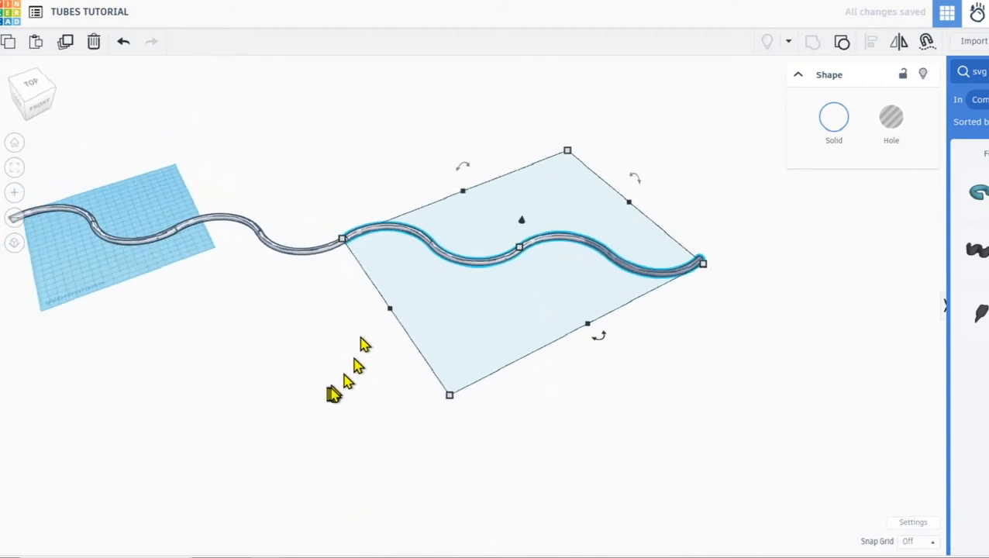
left_click(332, 393)
middle_click_drag(331, 393, 359, 388)
scroll(361, 381, "down", 1)
left_click_drag(727, 388, 27, 196)
left_click_drag(427, 254, 309, 258)
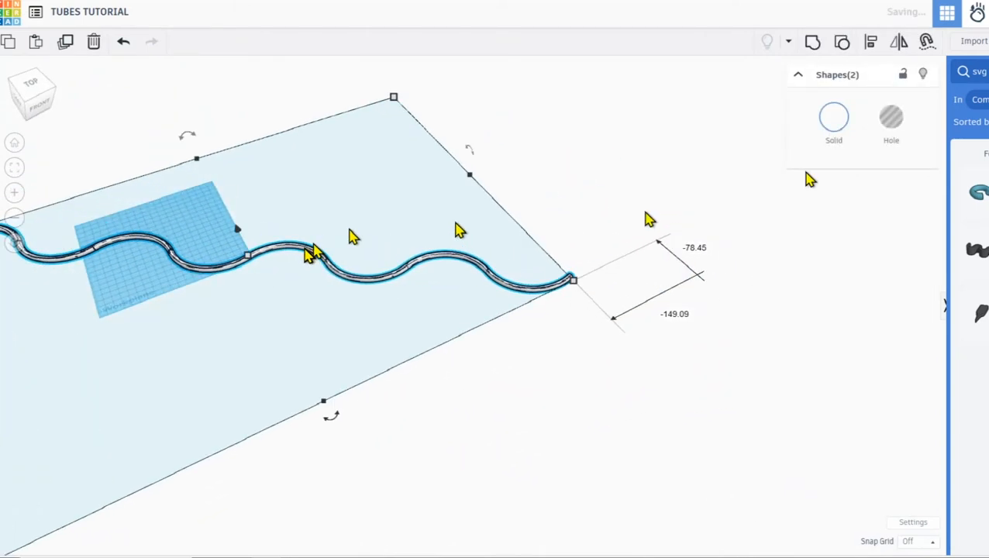
left_click(811, 48)
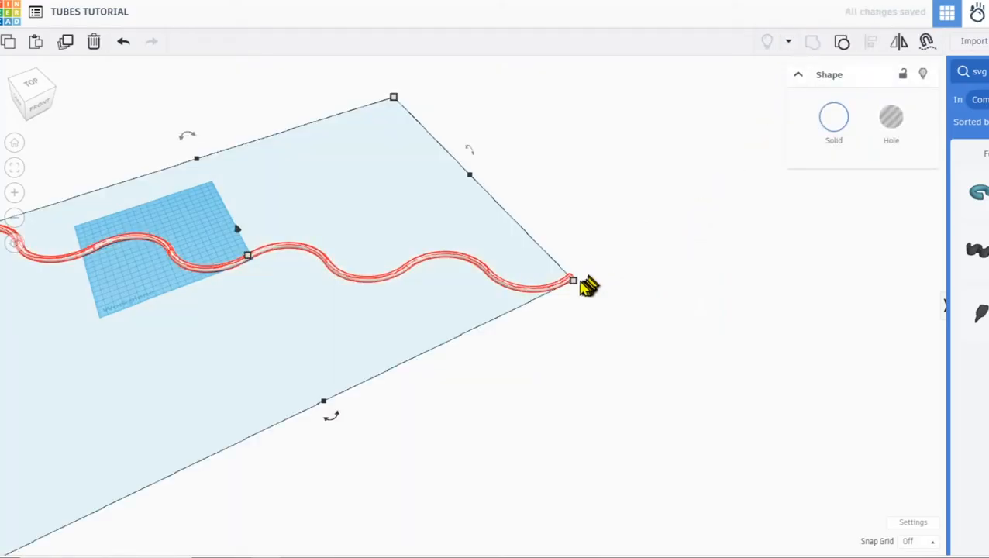
Scale the grouped tube down proportionally.
left_click_drag(572, 281, 264, 258)
left_click_drag(179, 253, 215, 240)
left_click_drag(305, 254, 175, 254)
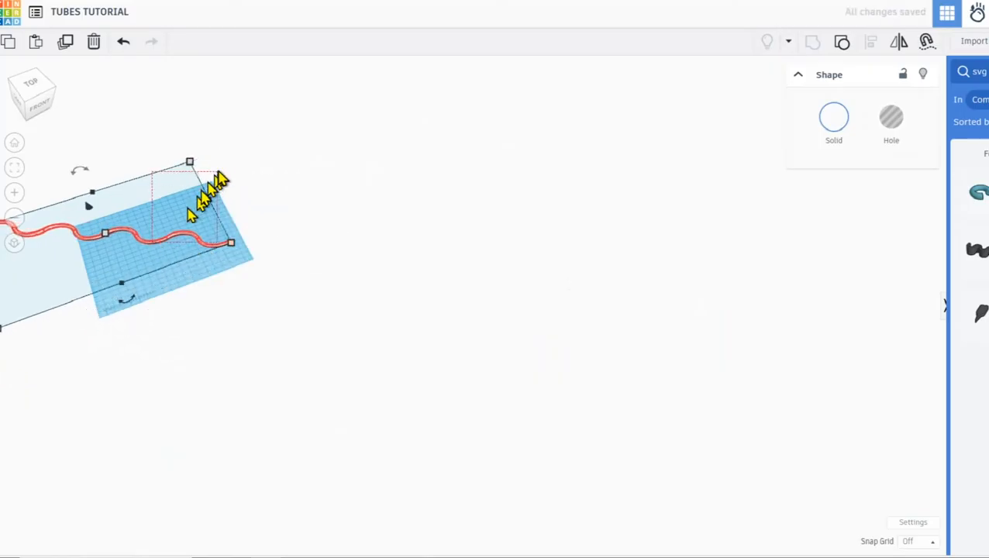
Move the scaled-down tube off the workplane, beyond its back edge.
left_click(195, 278)
right_click_drag(250, 260, 180, 316)
middle_click_drag(178, 231, 299, 360)
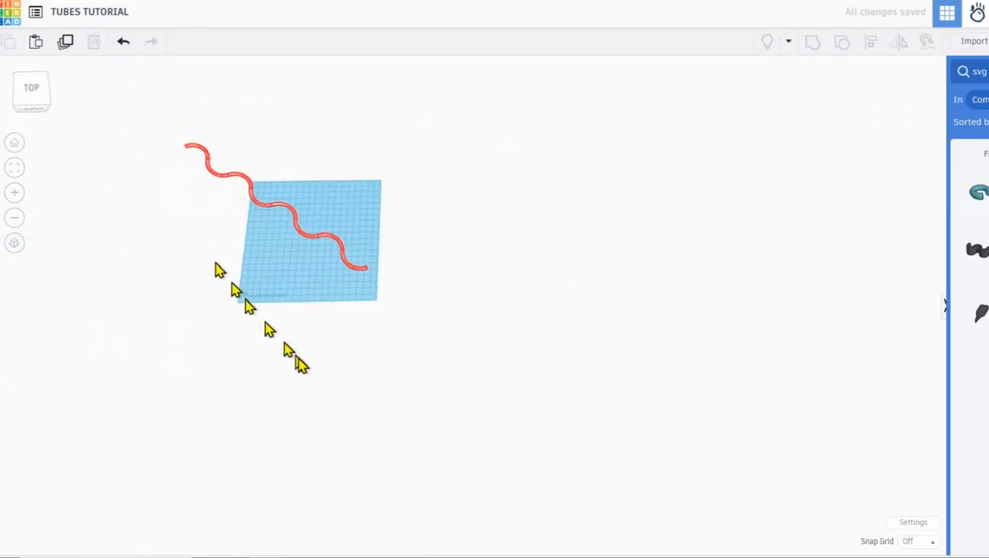
scroll(298, 224, "up", 2)
mouse_move(307, 209)
left_mouse_down()
mouse_move(375, 177)
mouse_move(419, 170)
left_mouse_up()
right_click_drag(358, 228, 368, 203)
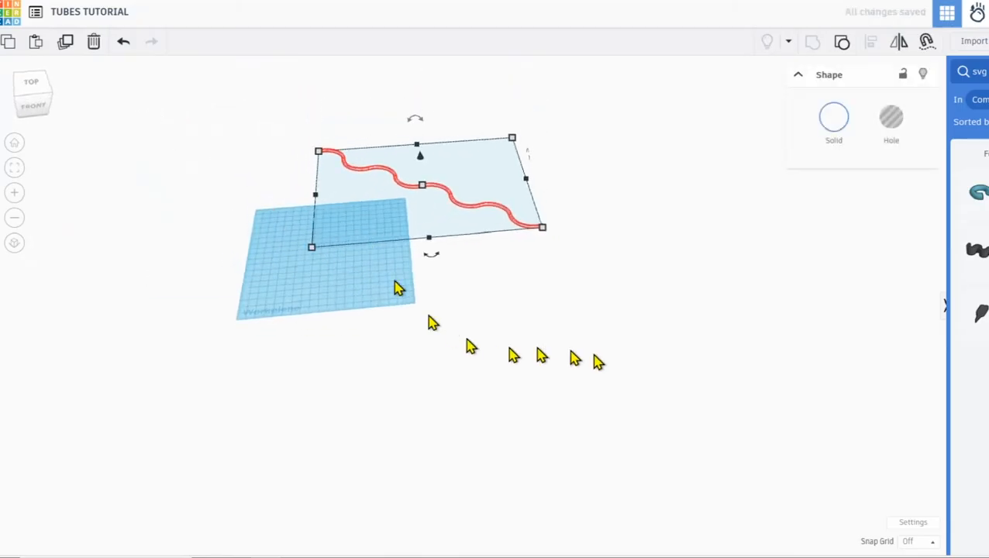
left_click(659, 358)
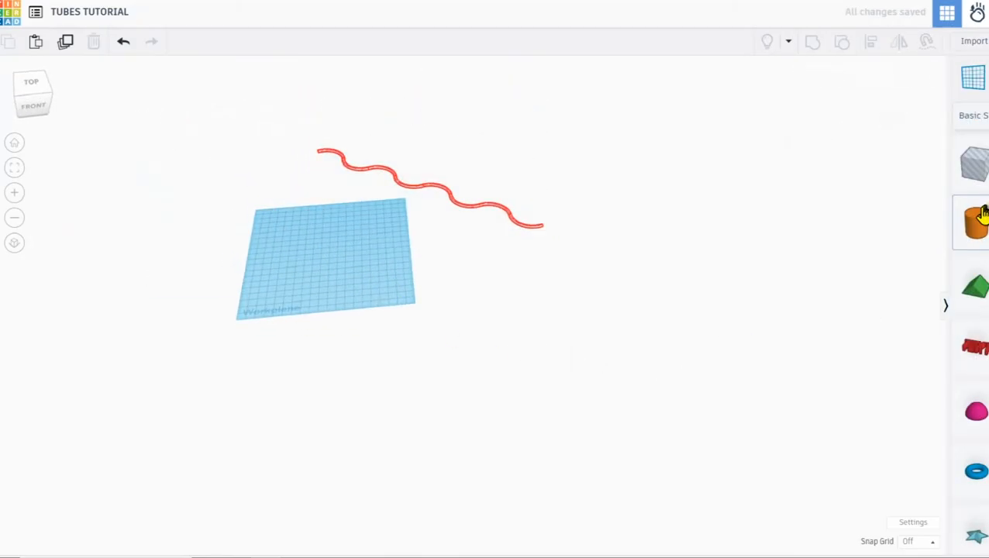
Place a box on the workplane and scale it up proportionally to cover much of the workplane.
left_click_drag(672, 306, 313, 242)
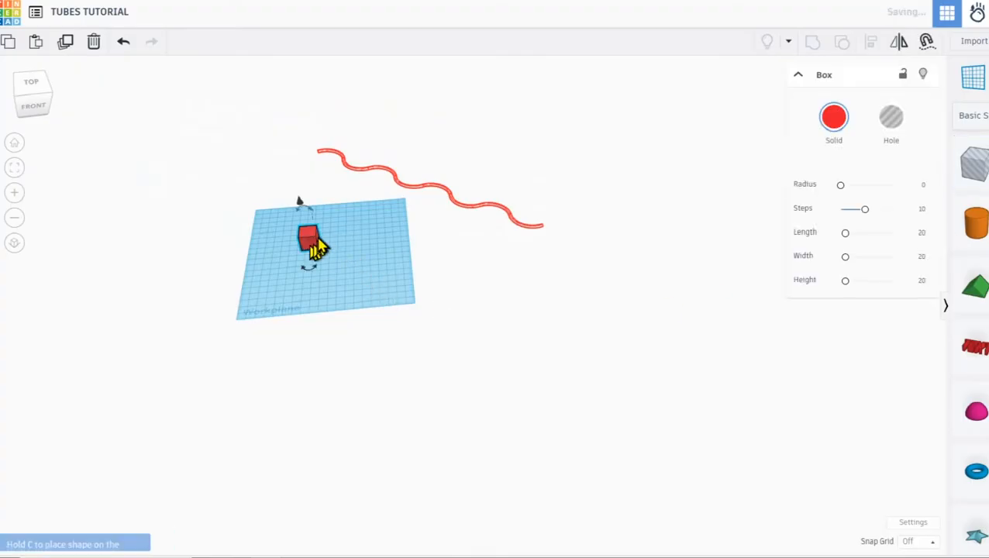
scroll(316, 239, "up", 2)
scroll(320, 249, "up", 1)
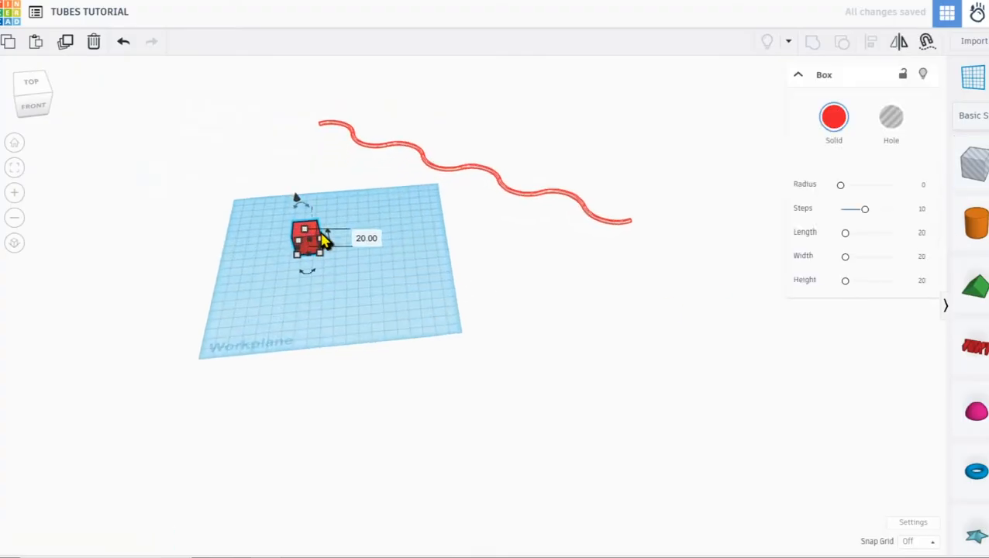
left_click_drag(329, 247, 412, 262, "shift")
scroll(337, 174, "down", 2)
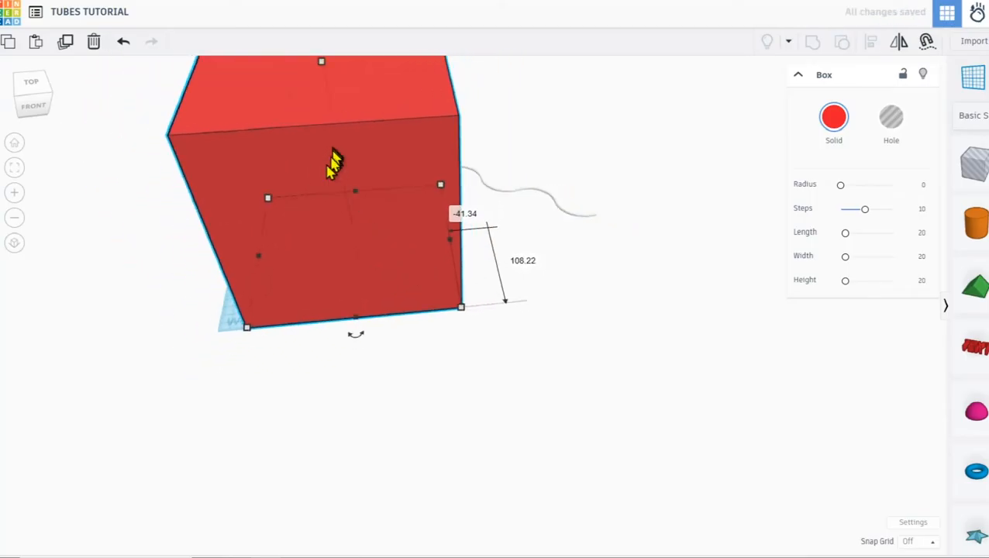
middle_click_drag(335, 166, 320, 219)
Lower the enlarged box's height to make a thick flat slab and move it beside the workplane.
left_click_drag(312, 126, 343, 279)
left_click_drag(385, 325, 366, 329)
left_click_drag(413, 229, 433, 216)
left_click_drag(404, 277, 213, 287)
right_click_drag(489, 316, 476, 320)
middle_click_drag(476, 320, 490, 256)
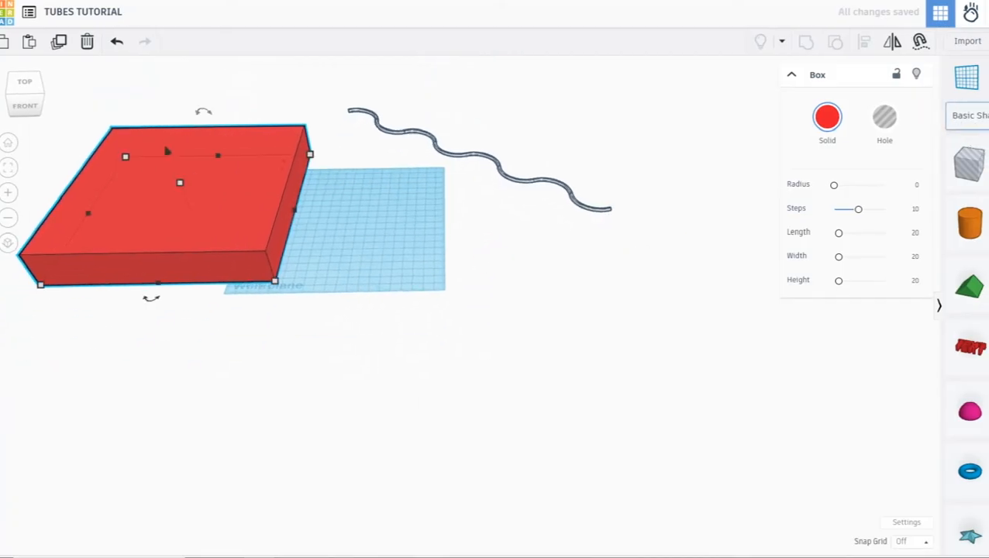
Search the Community shapes for "bent tube" and place a Bent Pipe on the workplane.
left_click(962, 118)
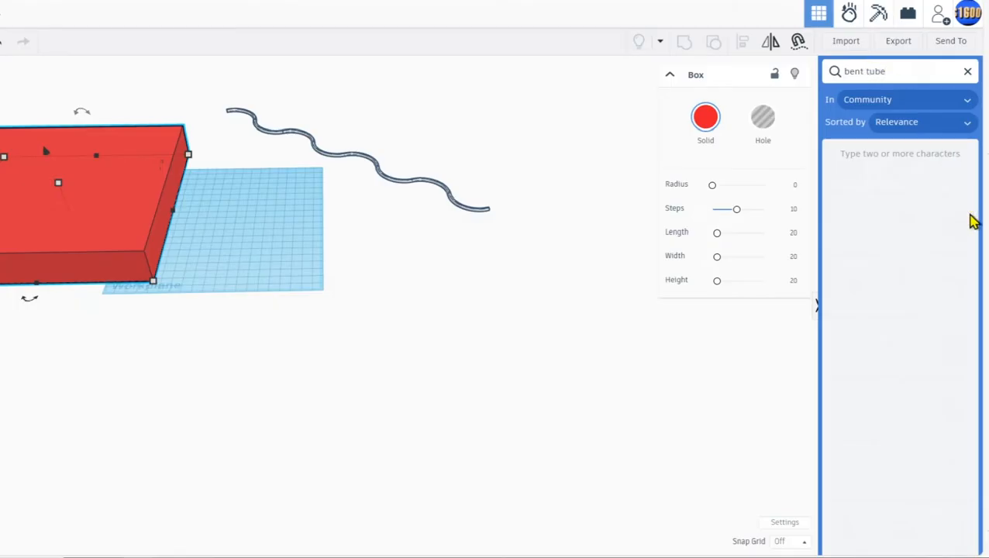
left_click_drag(946, 192, 221, 278)
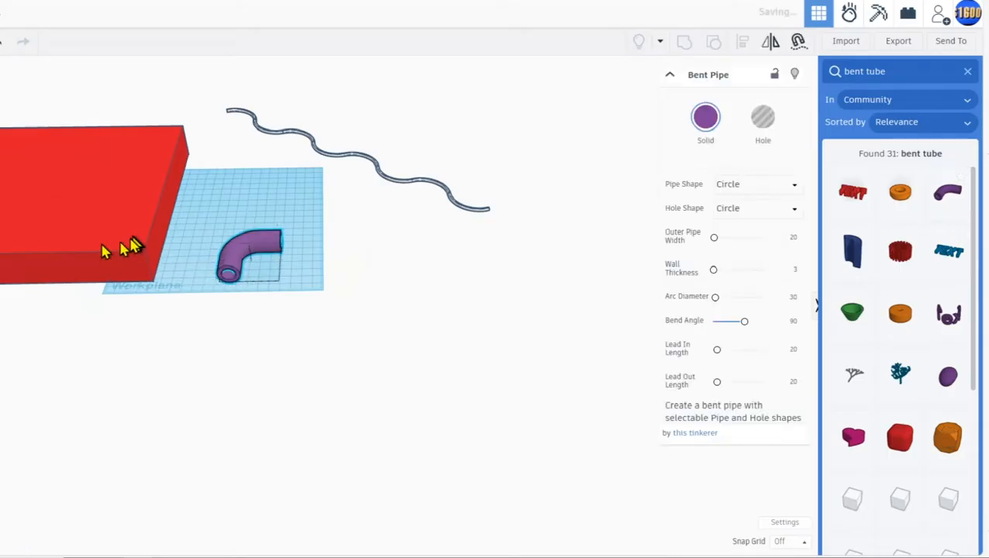
left_click_drag(106, 249, 26, 234)
left_click(236, 271)
Inspect the open end of the bent pipe and set its pipe shape to Square.
scroll(243, 265, "up", 5)
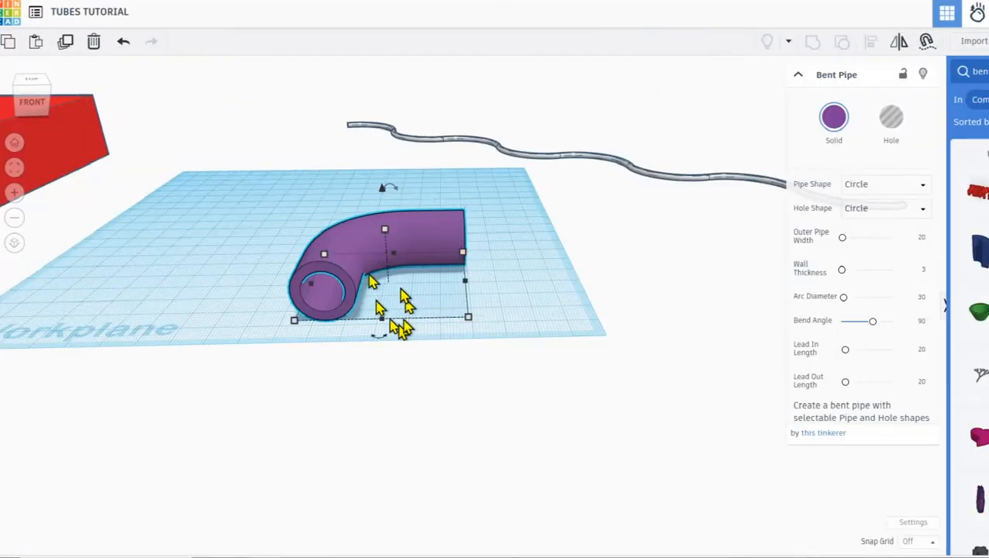
scroll(344, 263, "up", 2)
middle_click_drag(352, 276, 385, 285)
scroll(380, 287, "up", 5)
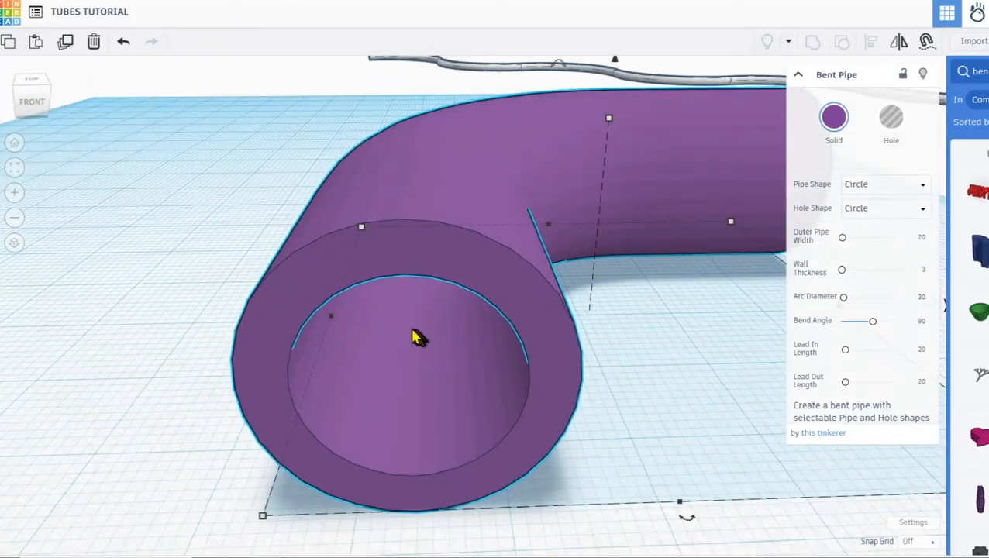
scroll(414, 325, "down", 4)
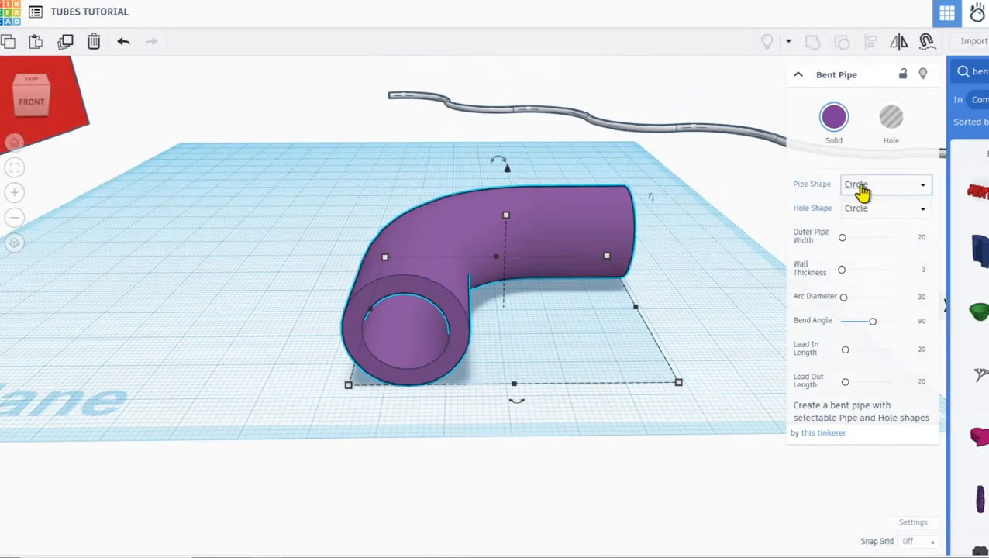
left_click(860, 186)
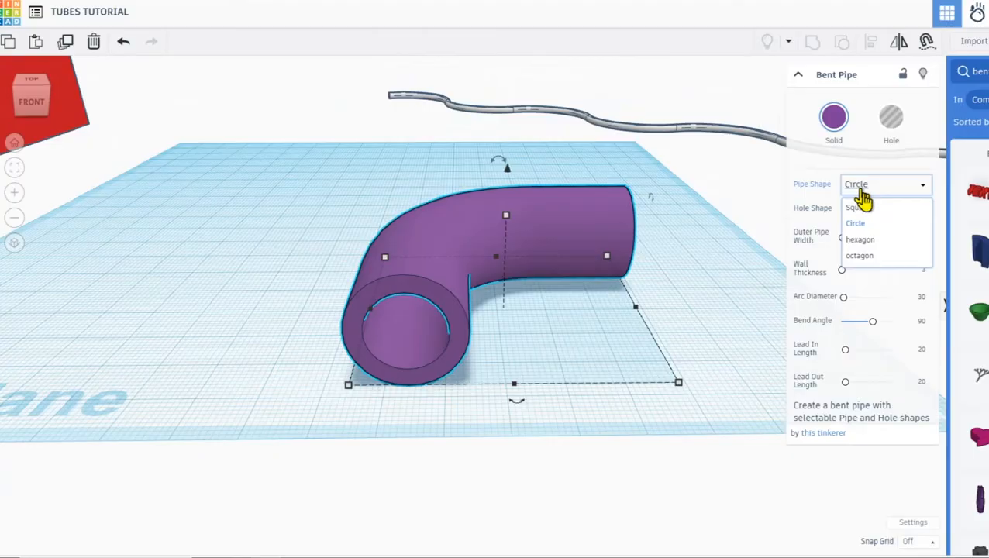
left_click(860, 210)
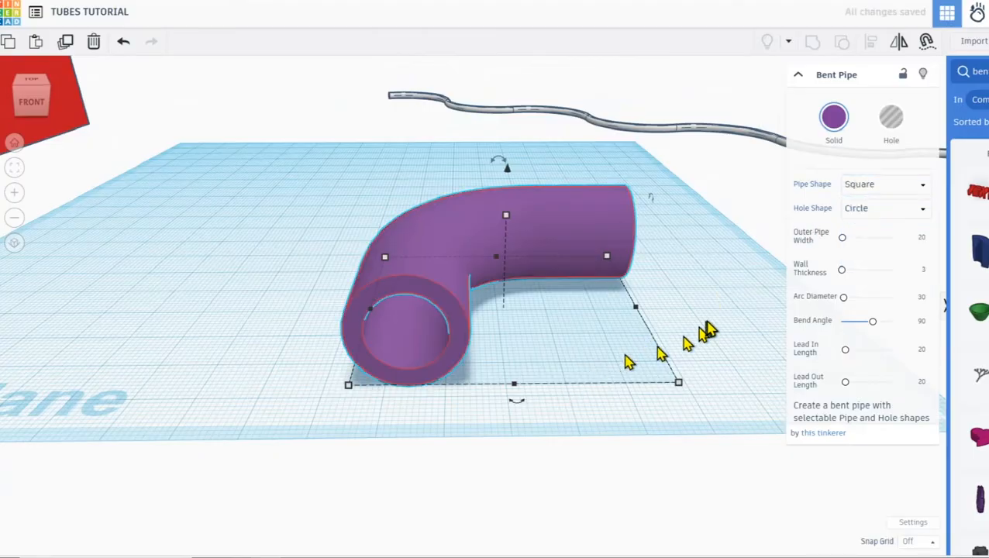
Change the bent pipe's outer pipe shape to octagon.
left_click(860, 188)
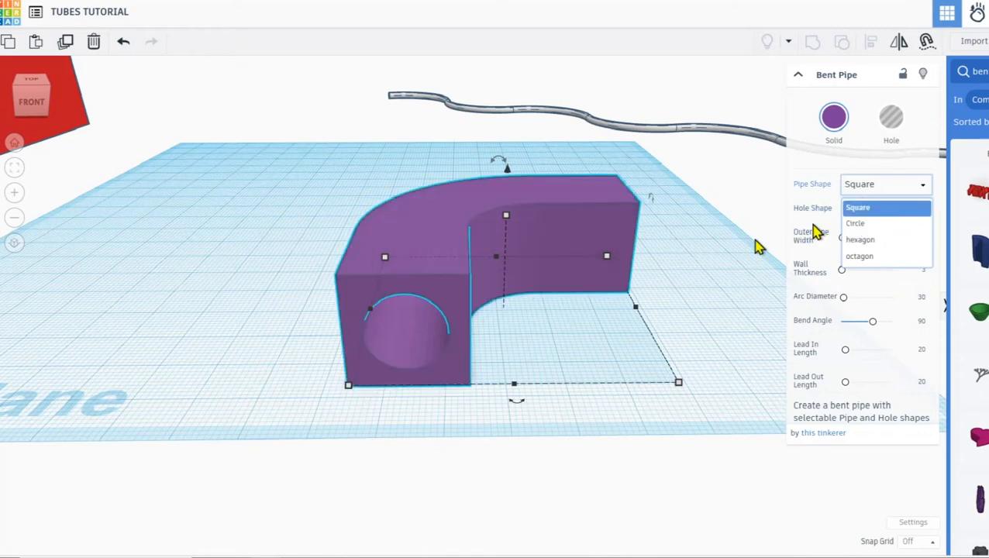
scroll(430, 293, "up", 2)
left_click(858, 189)
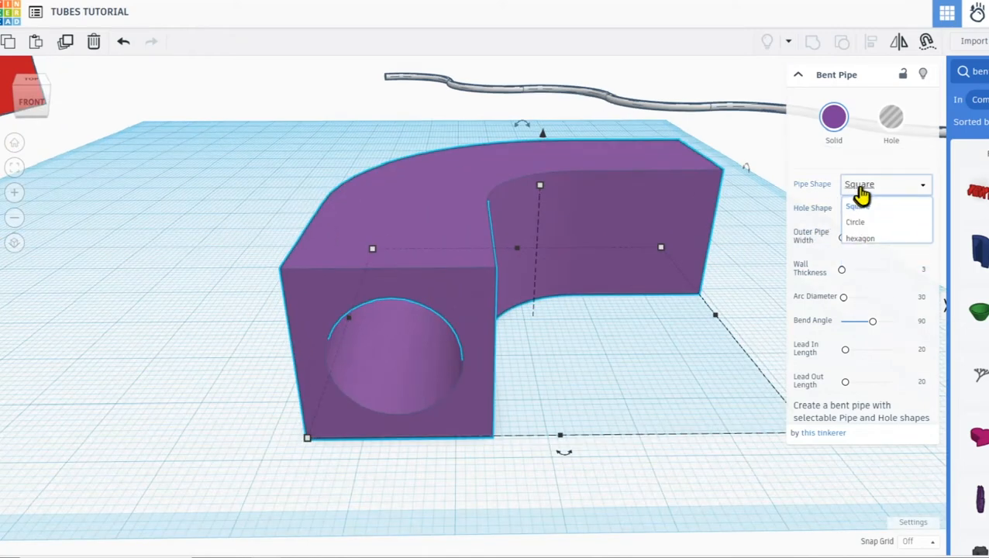
left_click(865, 190)
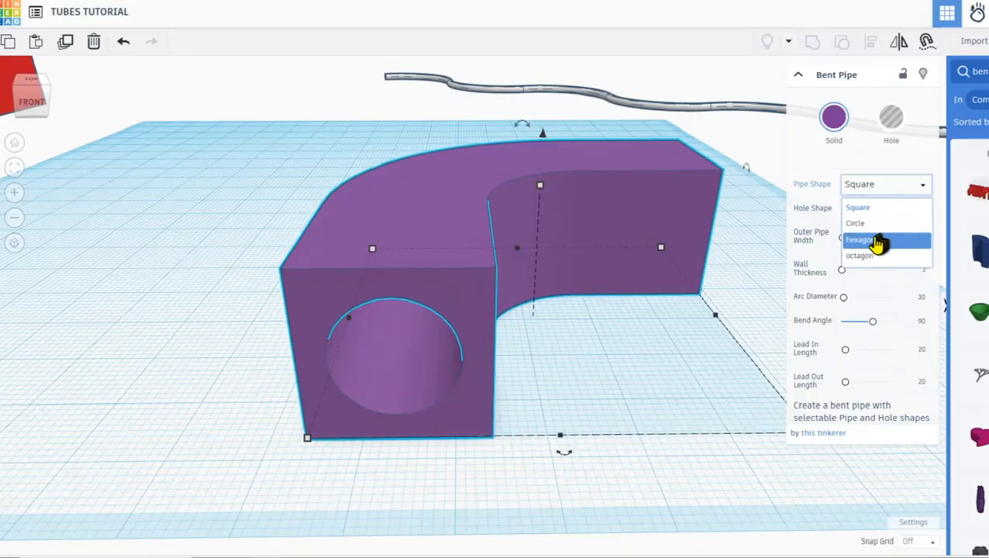
left_click(864, 257)
left_click(866, 188)
left_click(742, 234)
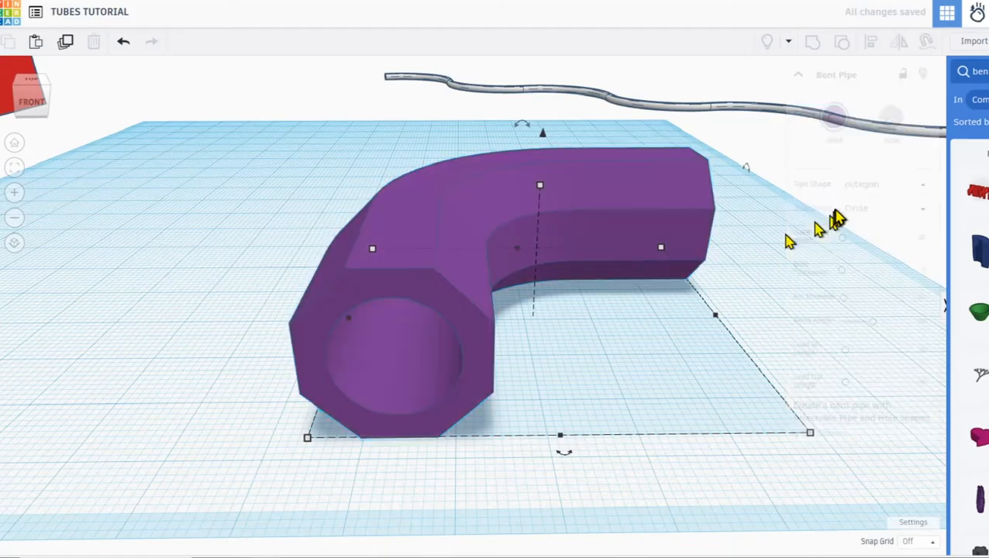
Set the bent pipe's hole shape to hexagon and inspect the opening up close.
left_click(657, 244)
left_click(851, 210)
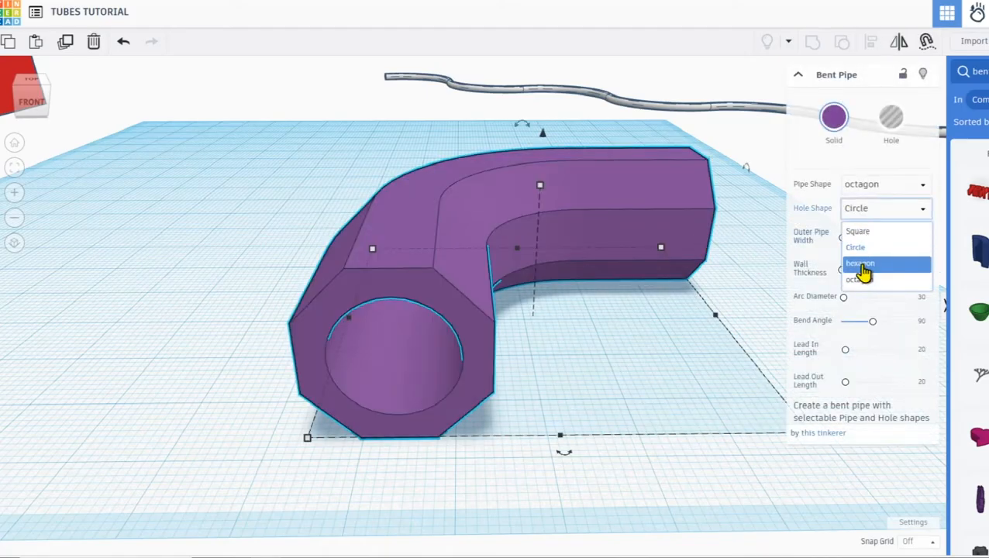
left_click(863, 264)
scroll(408, 397, "up", 5)
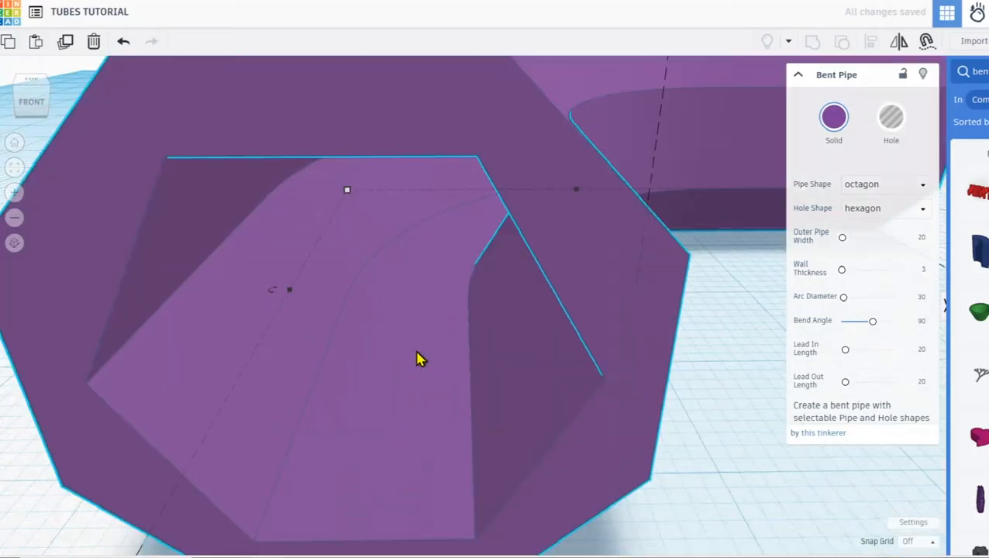
scroll(416, 358, "down", 5)
Change the bent pipe's hole shape to octagon and look into its opening.
left_click(866, 216)
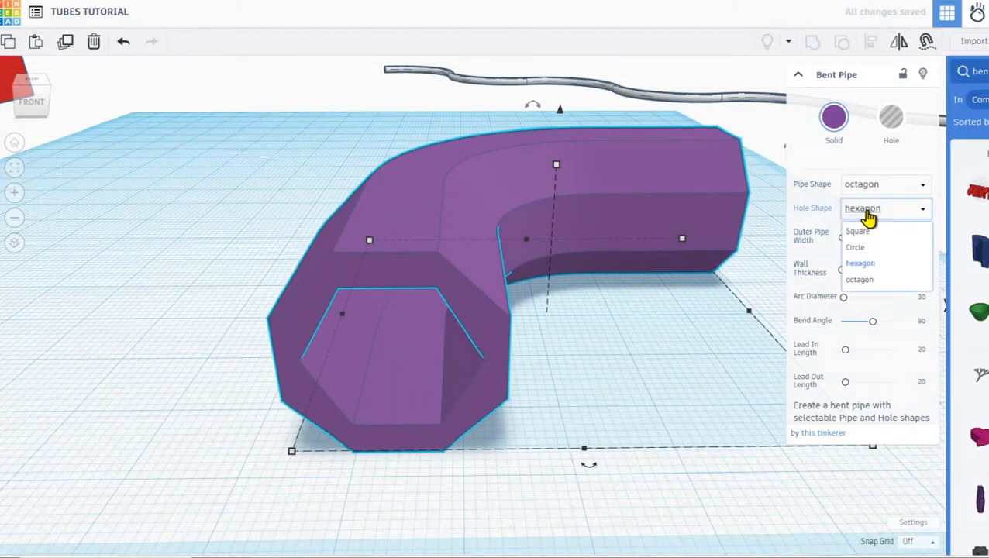
left_click(865, 282)
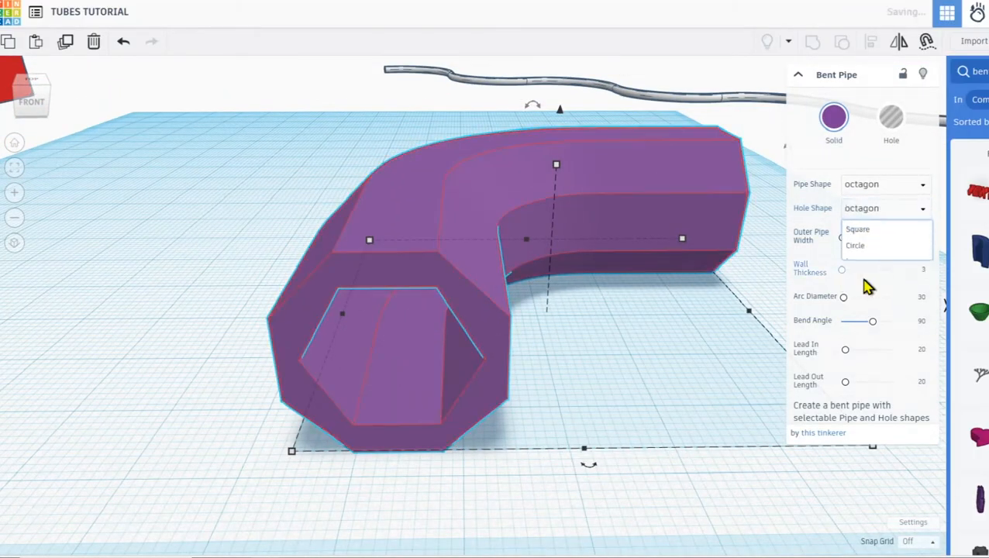
right_click_drag(446, 379, 441, 360)
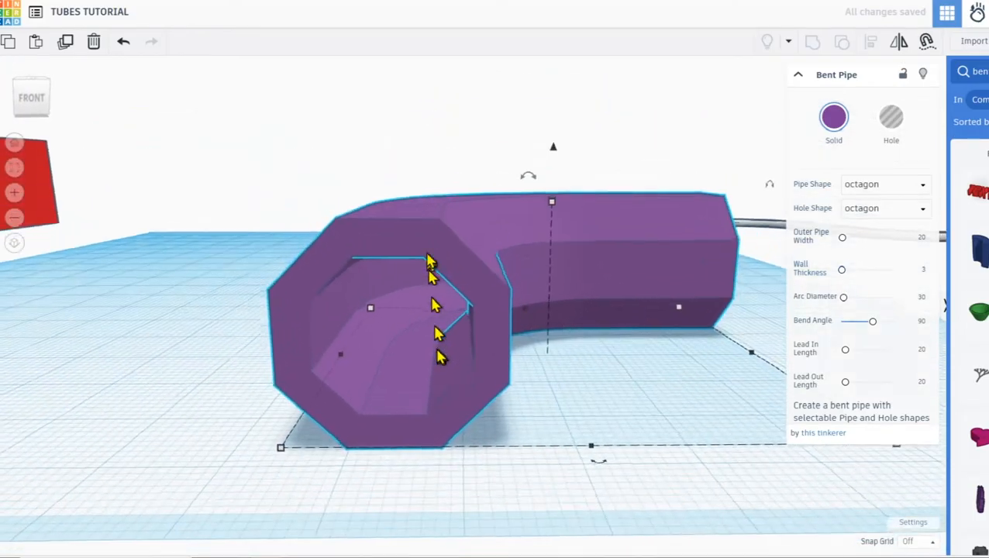
scroll(648, 256, "down", 1)
scroll(498, 256, "down", 1)
right_click_drag(498, 256, 502, 299)
scroll(584, 272, "down", 2)
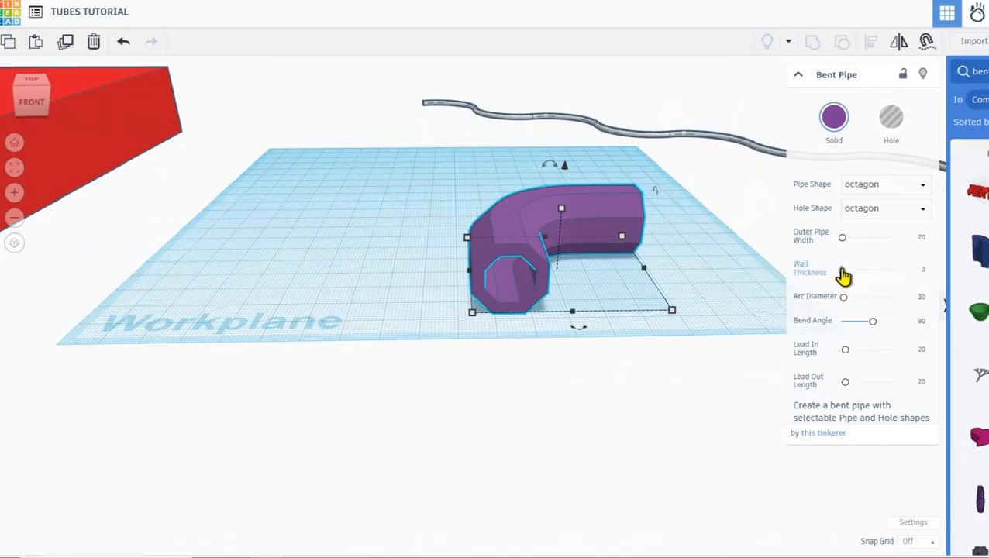
Try an outer pipe width of about 196.4 on the bent pipe, and undo it.
left_click_drag(842, 246, 865, 244)
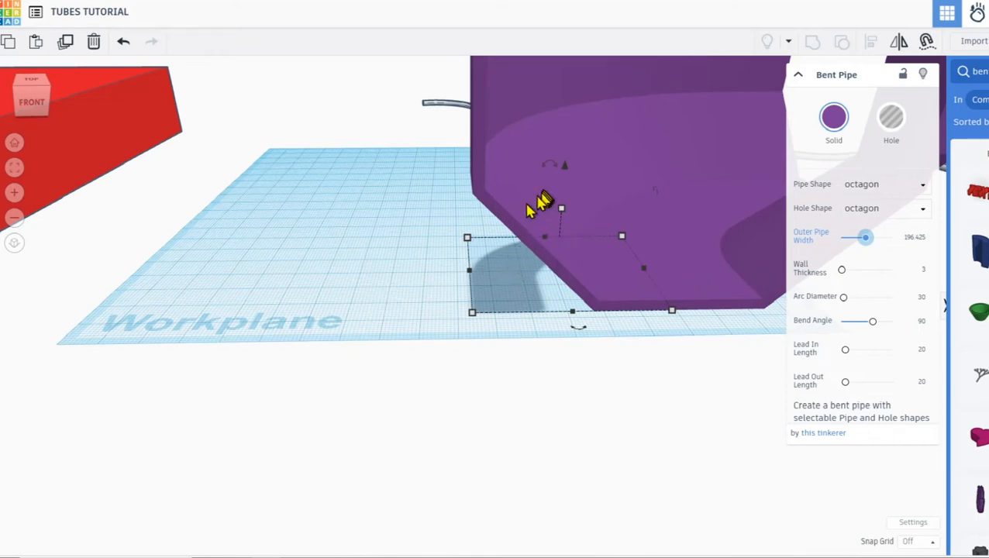
key("ctrl+z")
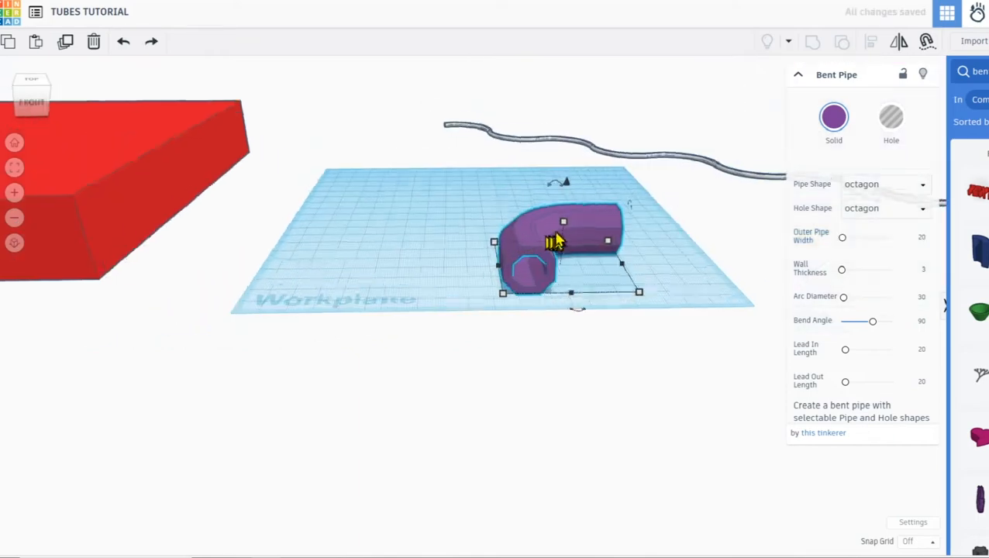
Reduce the bent pipe's wall thickness to 0.1 and inspect the thin-walled opening.
scroll(554, 238, "up", 3)
left_click_drag(842, 270, 823, 287)
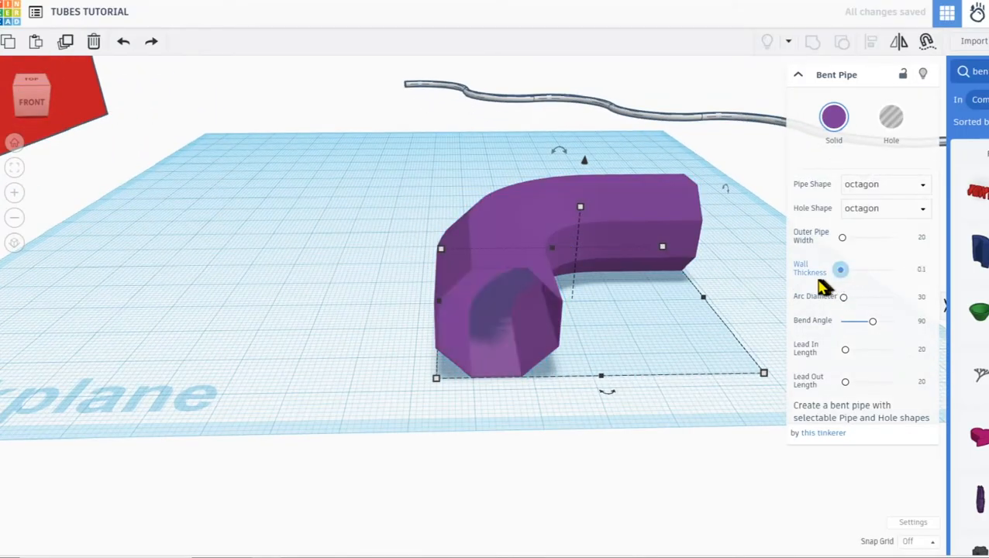
scroll(545, 318, "up", 3)
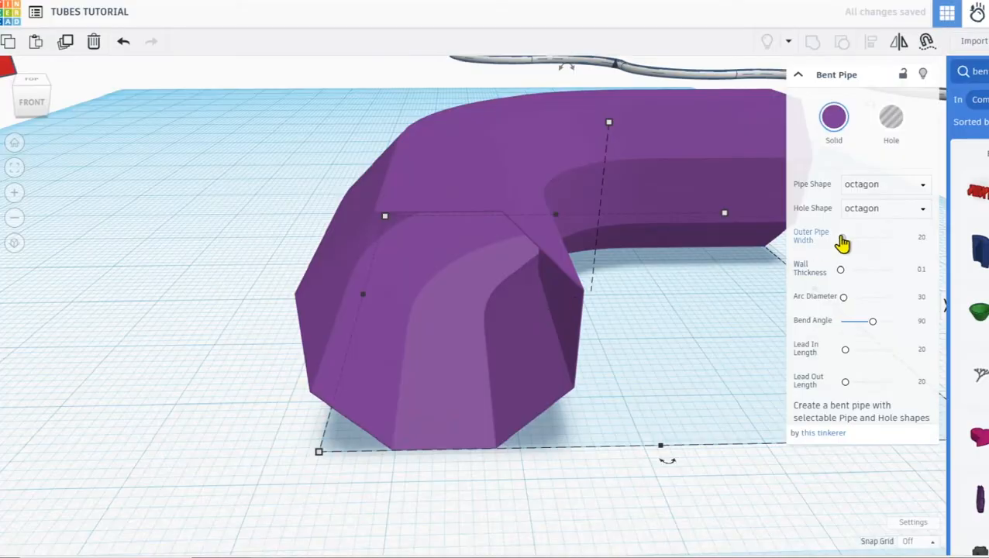
Increase the bent pipe's wall thickness to about 35.9.
left_click_drag(840, 275, 862, 273)
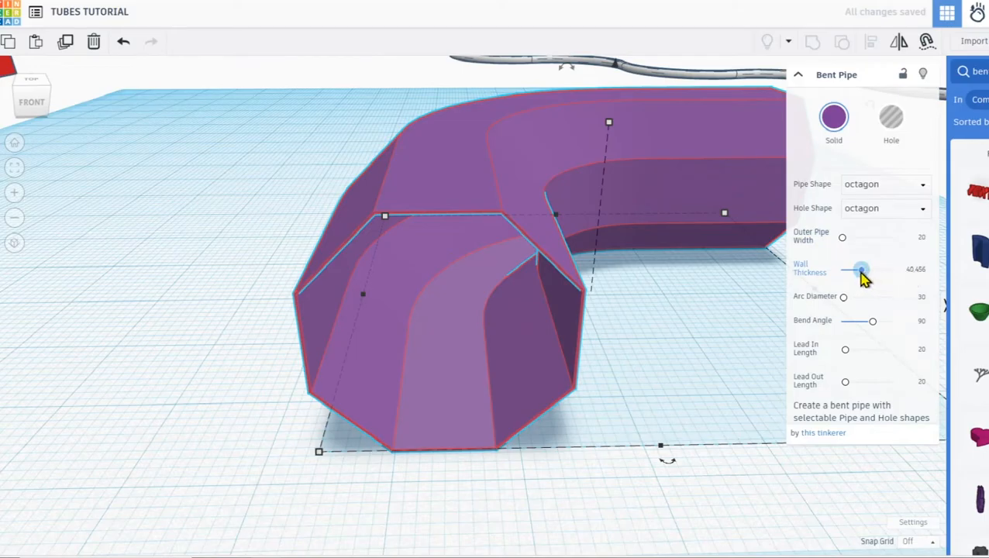
left_click_drag(862, 275, 859, 274)
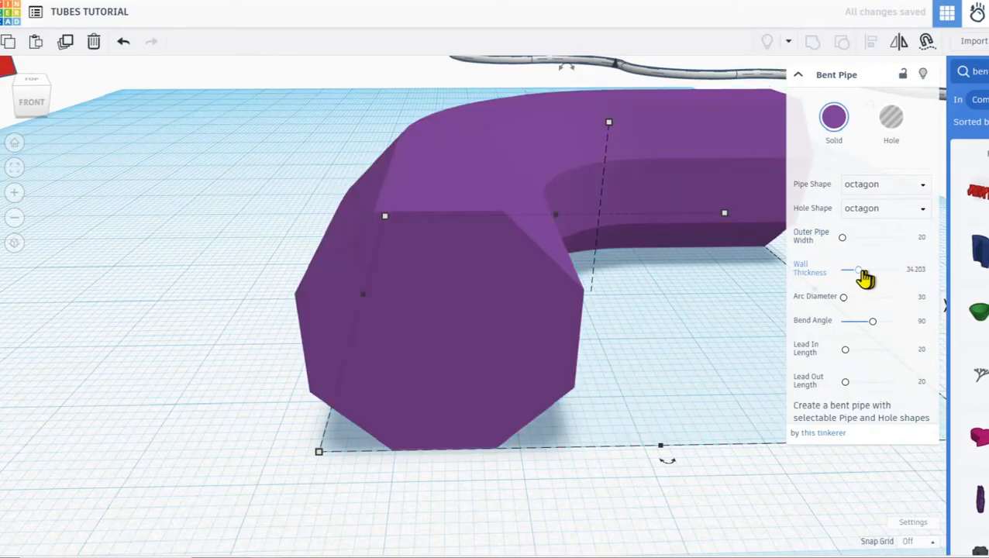
left_click_drag(860, 278, 865, 278)
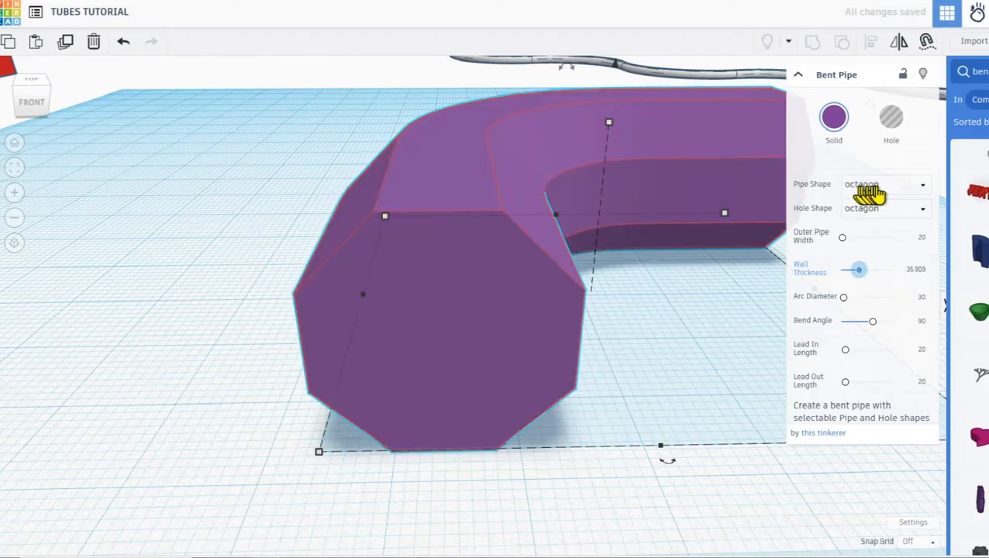
Change the bent pipe's pipe shape to Circle and inspect the rounded pipe from the front and from above.
left_click(923, 191)
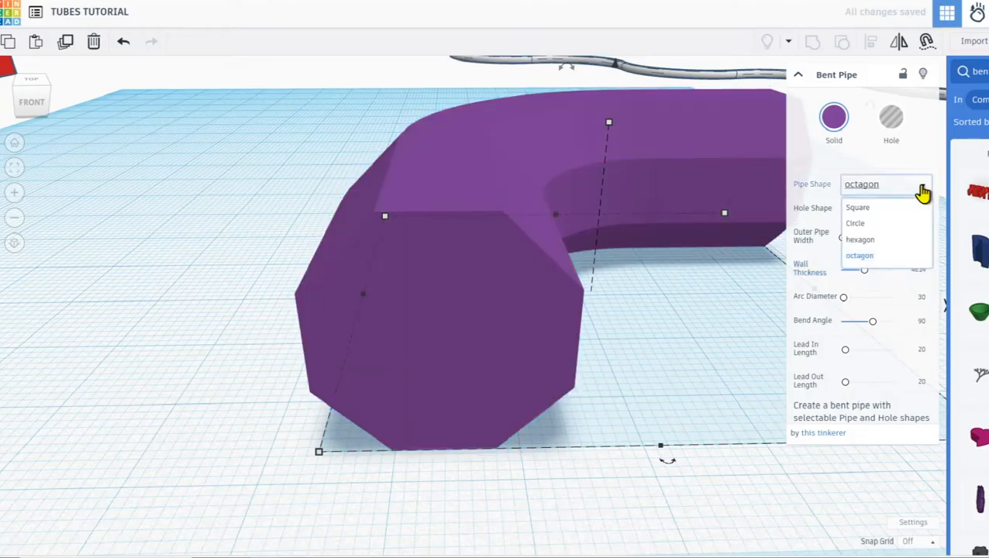
left_click(874, 225)
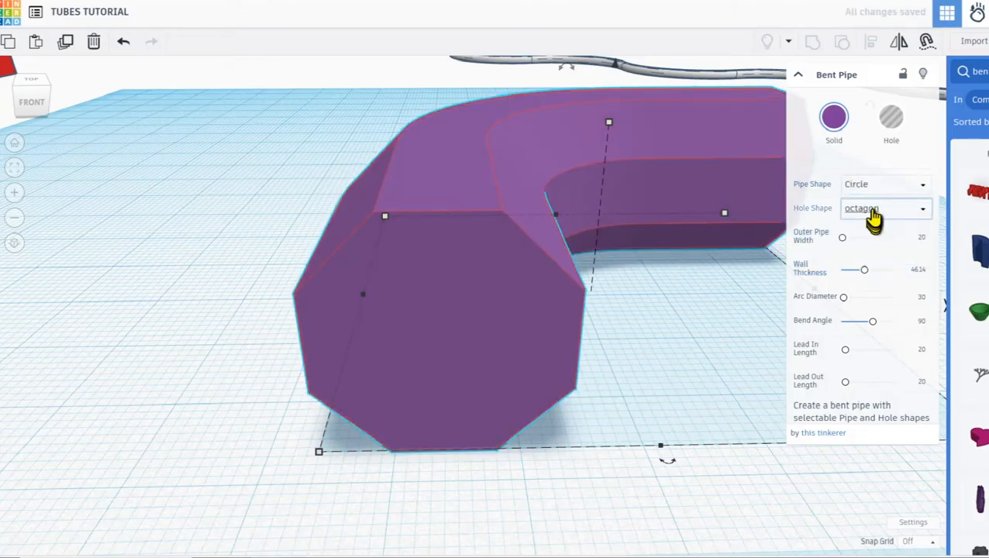
left_click(873, 217)
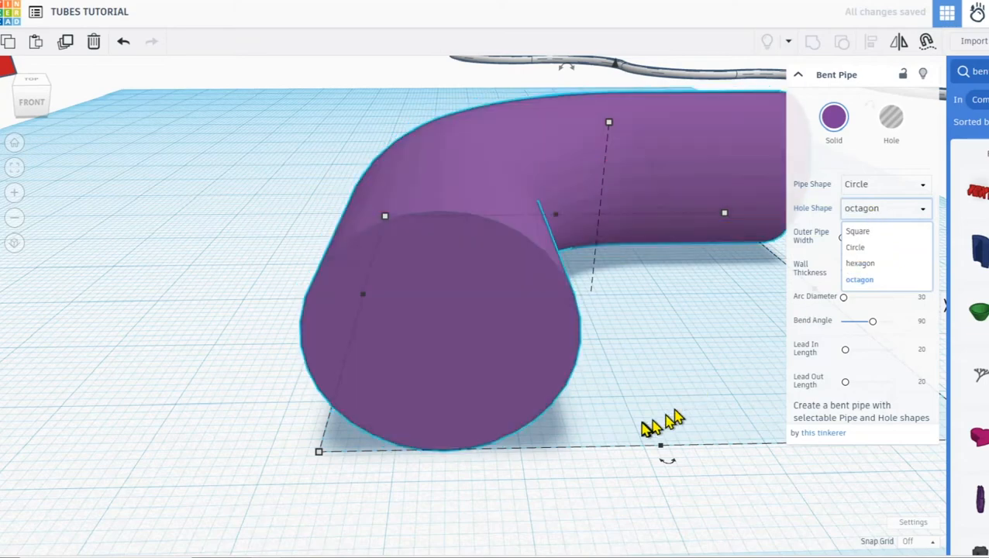
left_click(647, 419)
scroll(732, 250, "down", 4)
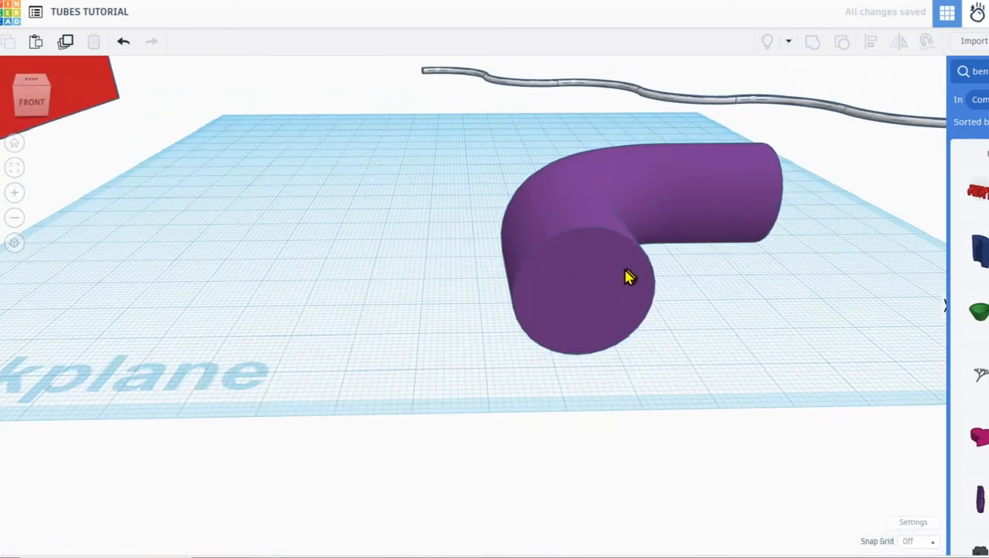
left_click(629, 278)
right_click_drag(735, 261, 607, 271)
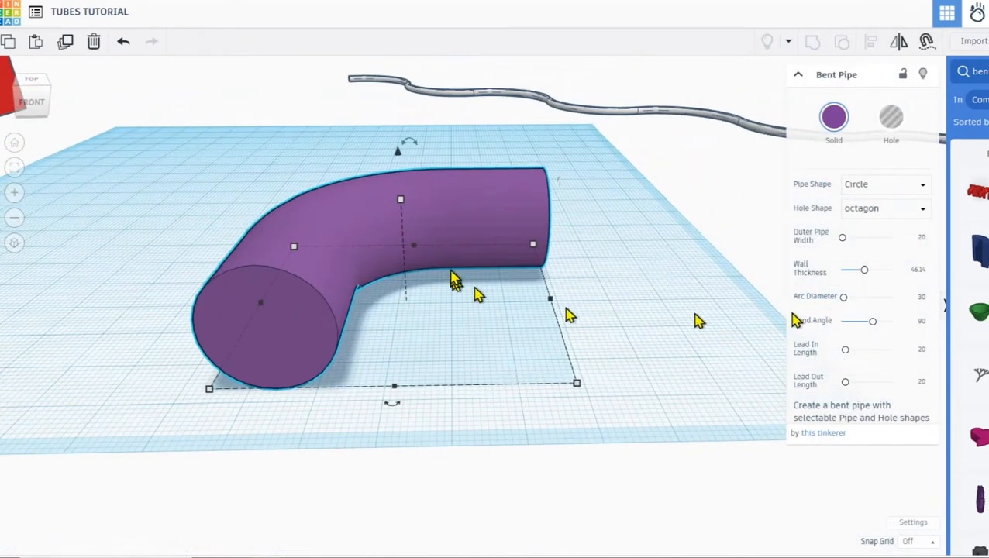
scroll(453, 278, "down", 3)
right_click_drag(446, 267, 447, 324)
middle_click_drag(466, 248, 445, 192)
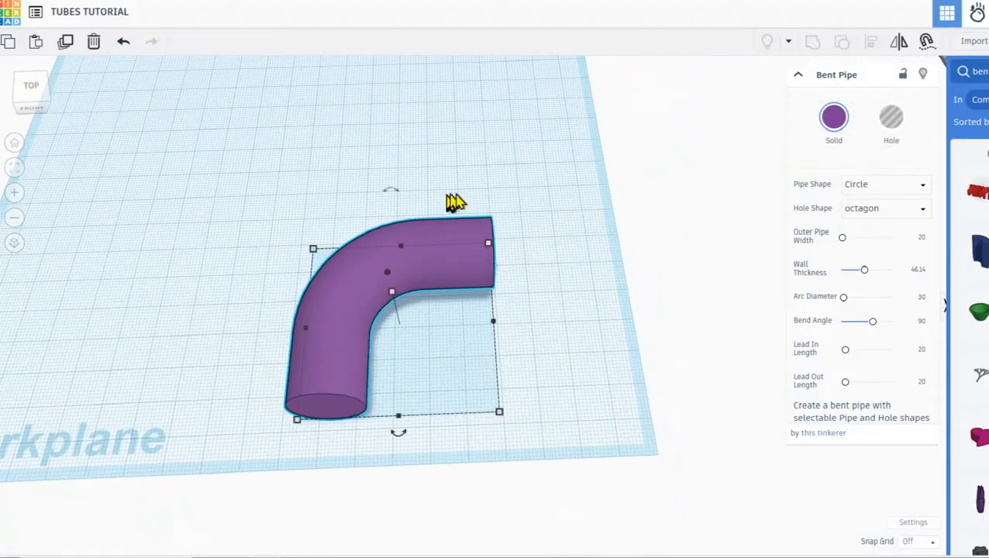
Duplicate the round bent pipe and place the copy behind the original near the workplane's far edge.
left_click(606, 324)
left_click(447, 279)
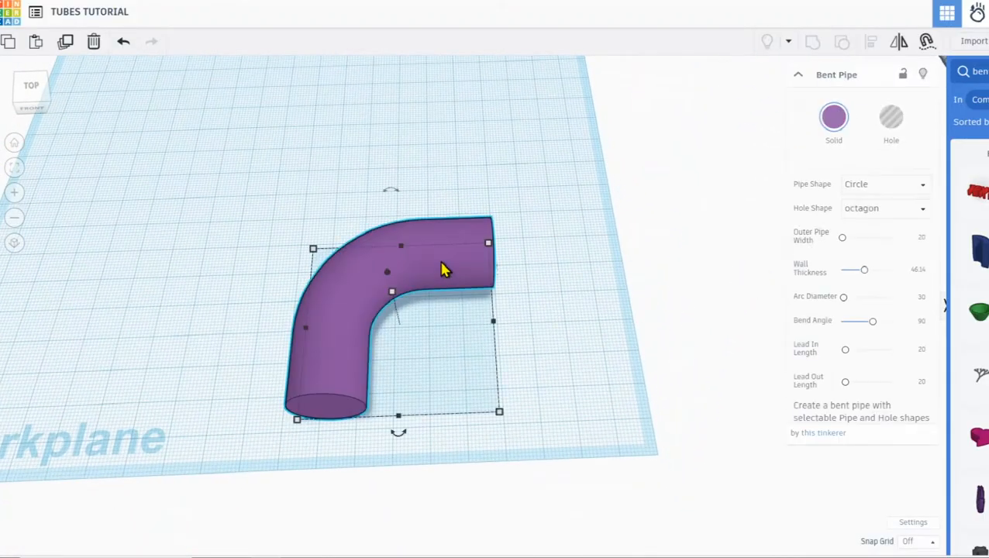
left_click_drag(443, 269, 333, 139, "alt")
right_click_drag(507, 341, 516, 289)
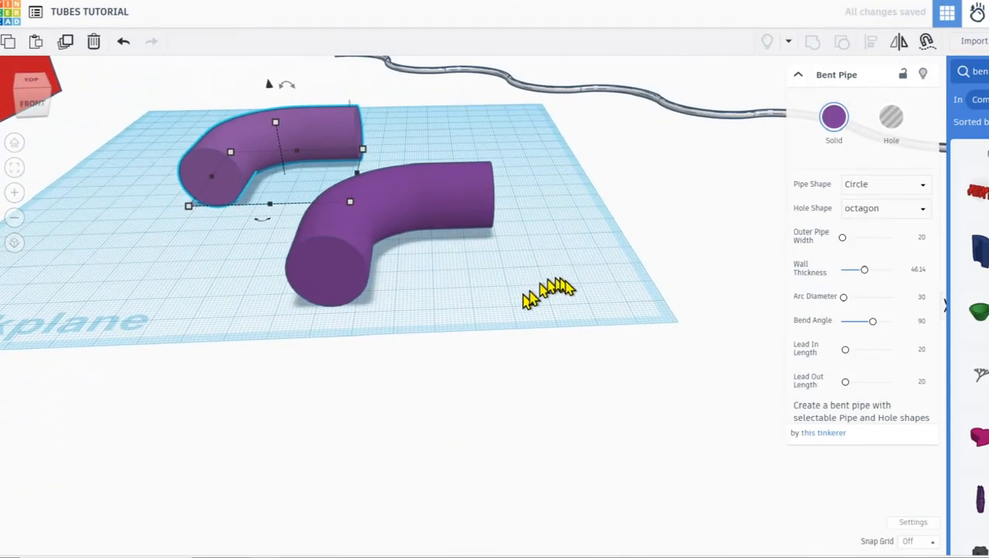
middle_click_drag(358, 213, 427, 287)
scroll(457, 294, "up", 3)
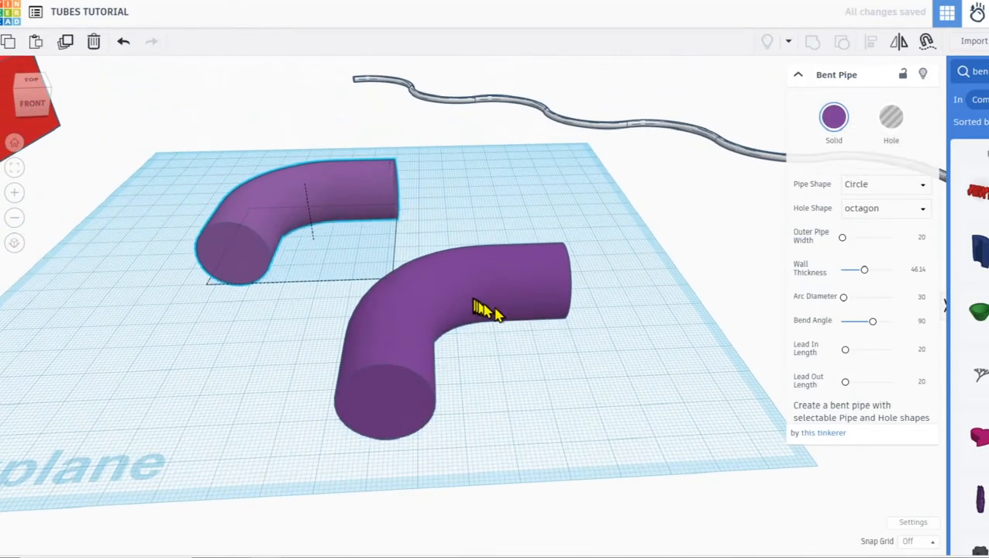
Increase the front bent pipe's arc diameter to about 187.4.
left_click_drag(474, 302, 513, 316)
scroll(500, 359, "up", 2)
scroll(711, 424, "down", 3)
left_click_drag(848, 306, 861, 306)
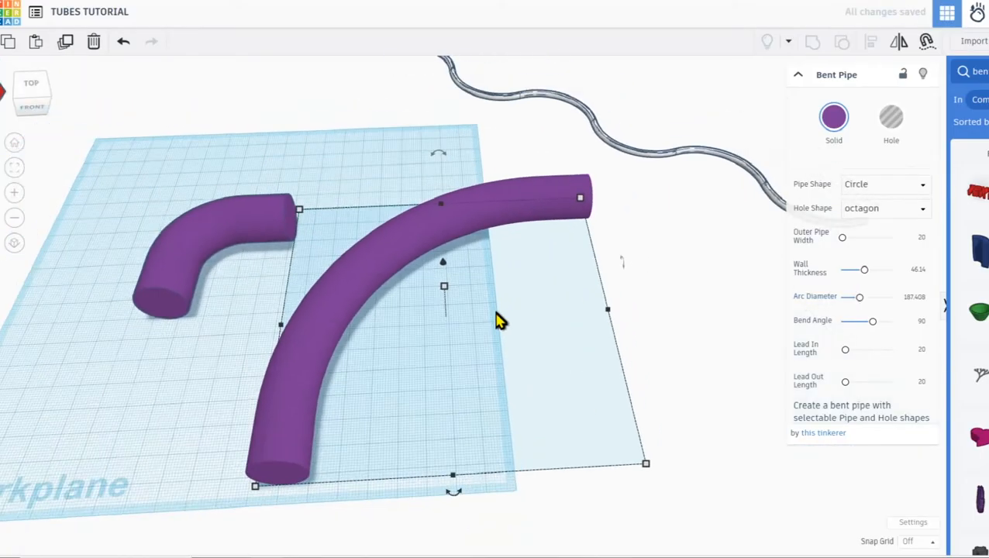
scroll(497, 313, "down", 2)
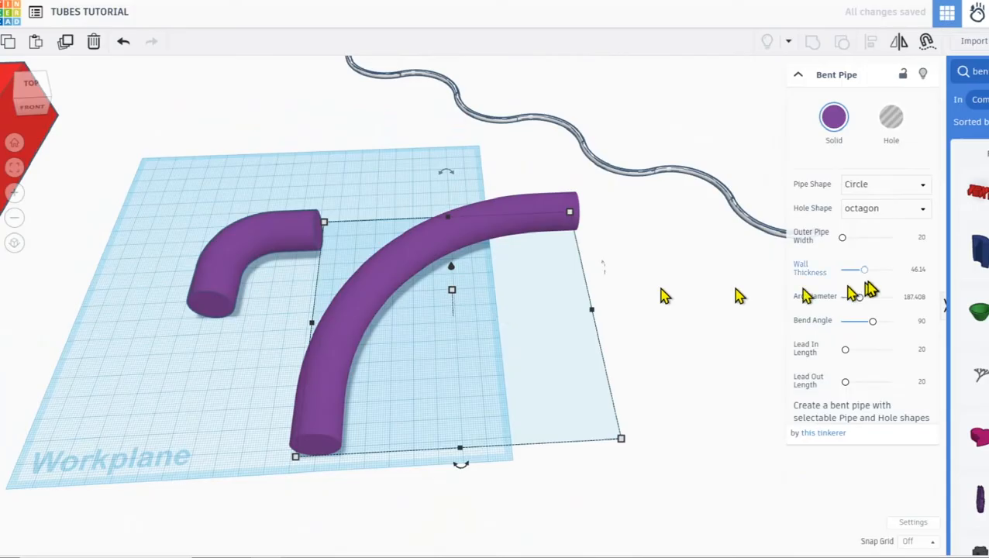
scroll(540, 297, "down", 2)
mouse_move(540, 296)
right_mouse_down()
mouse_move(529, 313)
mouse_move(550, 311)
right_mouse_up()
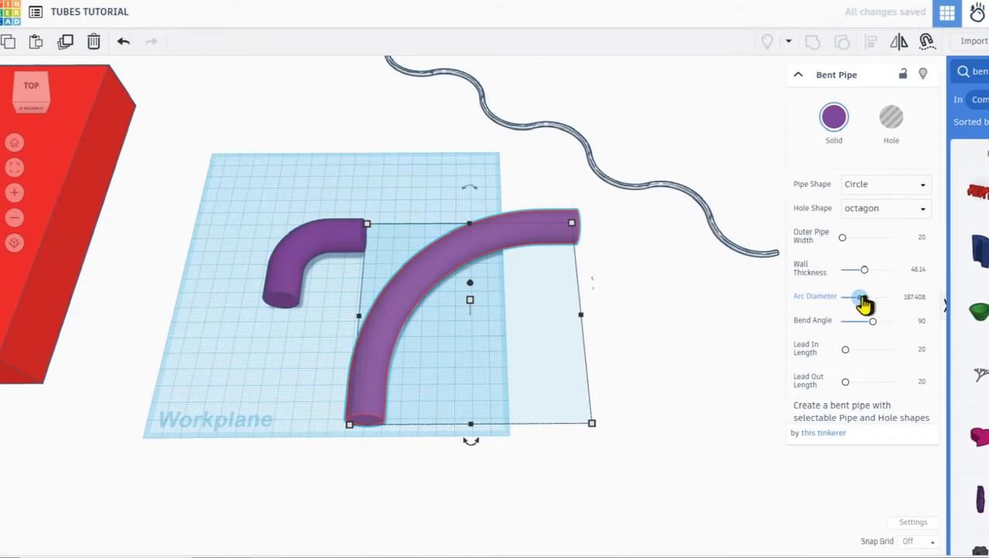
Set the larger bent pipe's bend angle to 30 and increase its arc diameter to about 368.1.
left_click_drag(863, 304, 872, 305)
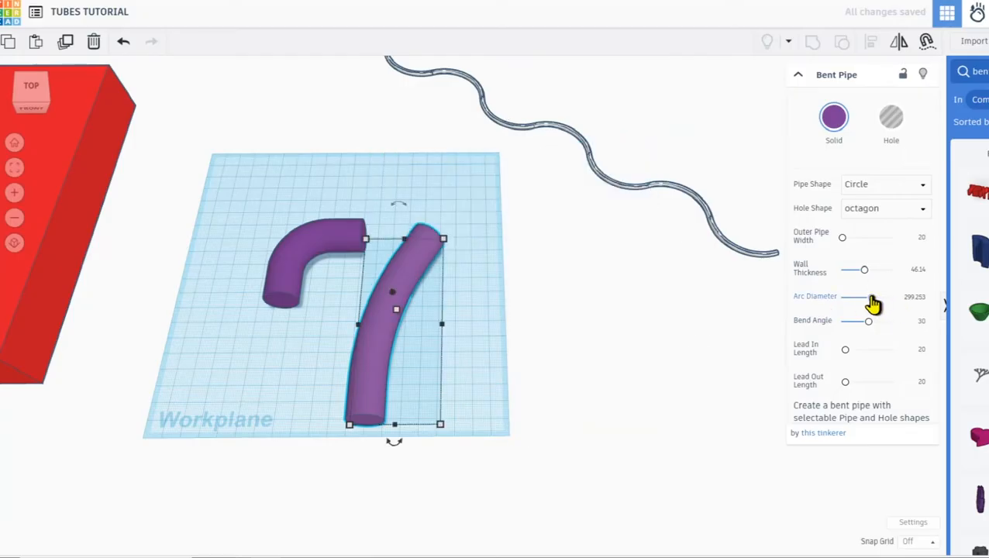
left_click_drag(872, 303, 880, 304)
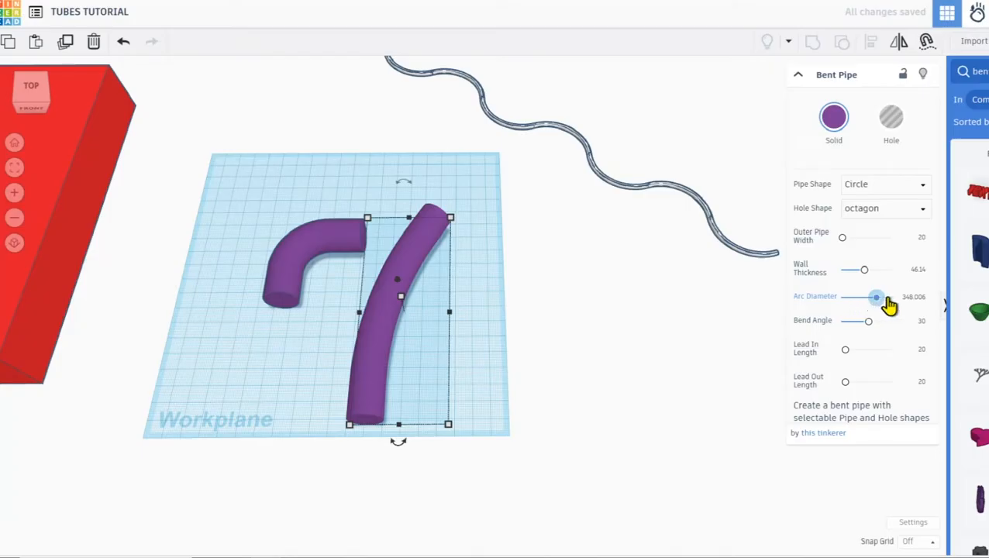
left_click_drag(877, 306, 880, 307)
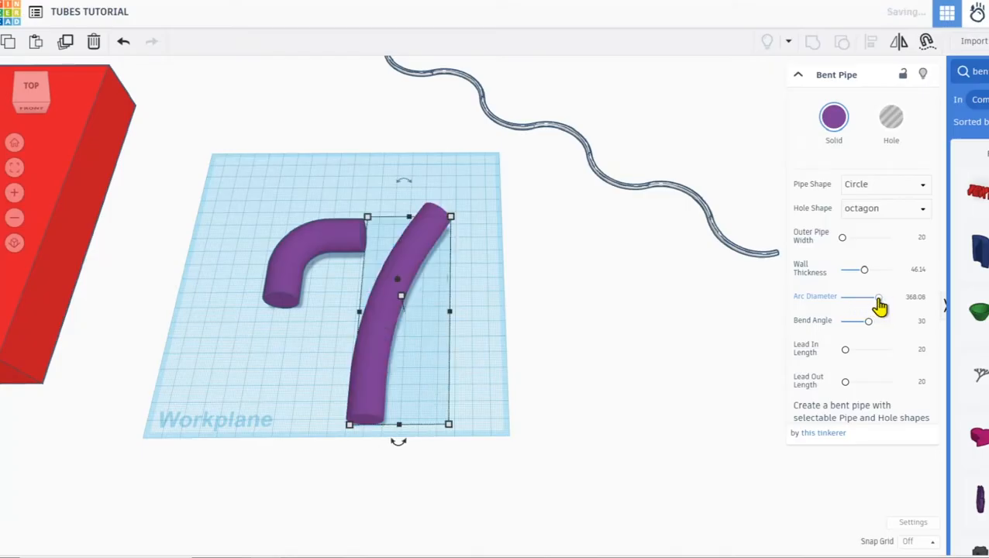
Set the larger bent pipe's bend angle to 120.
left_click(919, 321)
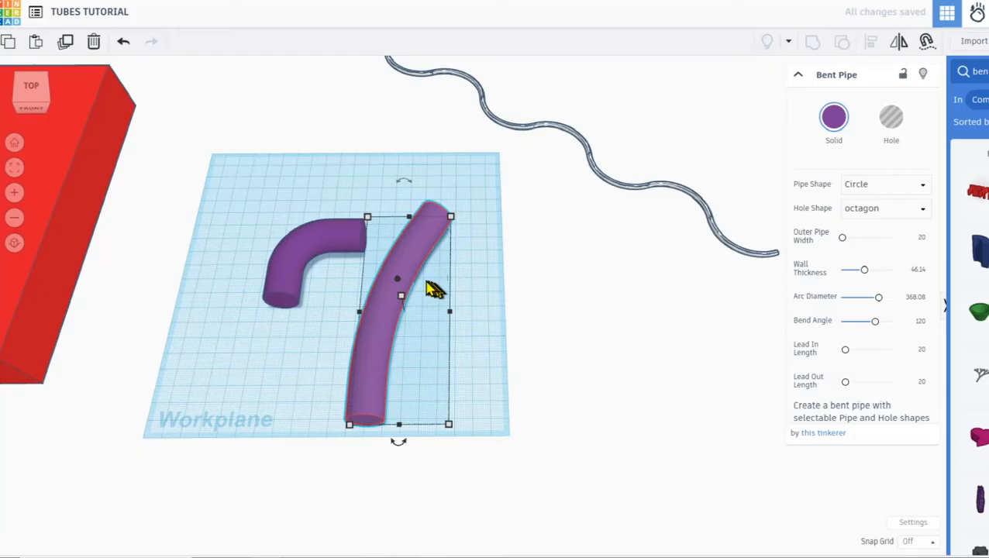
scroll(448, 263, "down", 2)
middle_click_drag(508, 270, 435, 349)
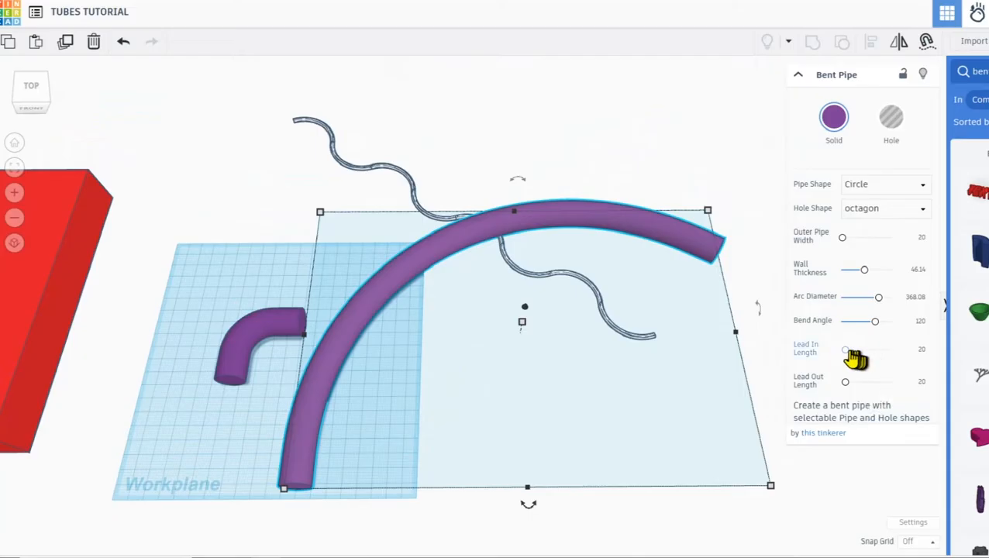
Lengthen the larger pipe's straight ends, with a lead-in length of about 180.5 and a lead-out length of about 146.
scroll(678, 373, "down", 3)
left_click_drag(844, 351, 860, 358)
scroll(596, 399, "down", 2)
middle_click_drag(589, 402, 508, 293)
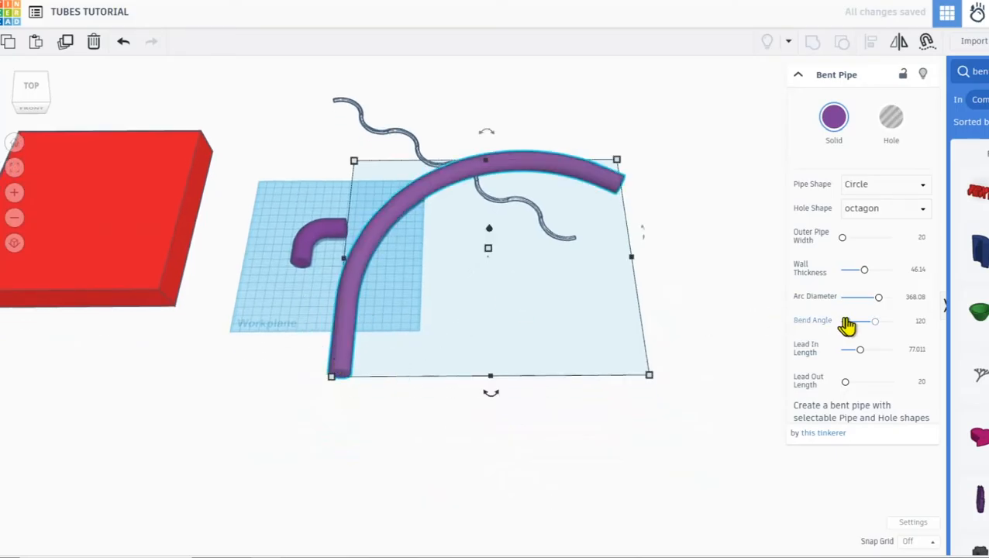
left_click(888, 353)
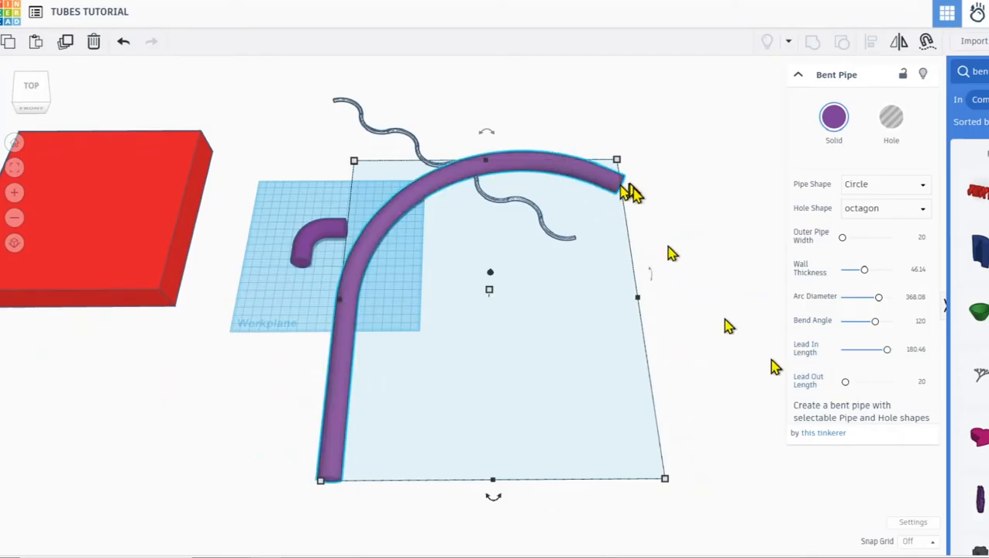
left_click_drag(847, 384, 872, 383)
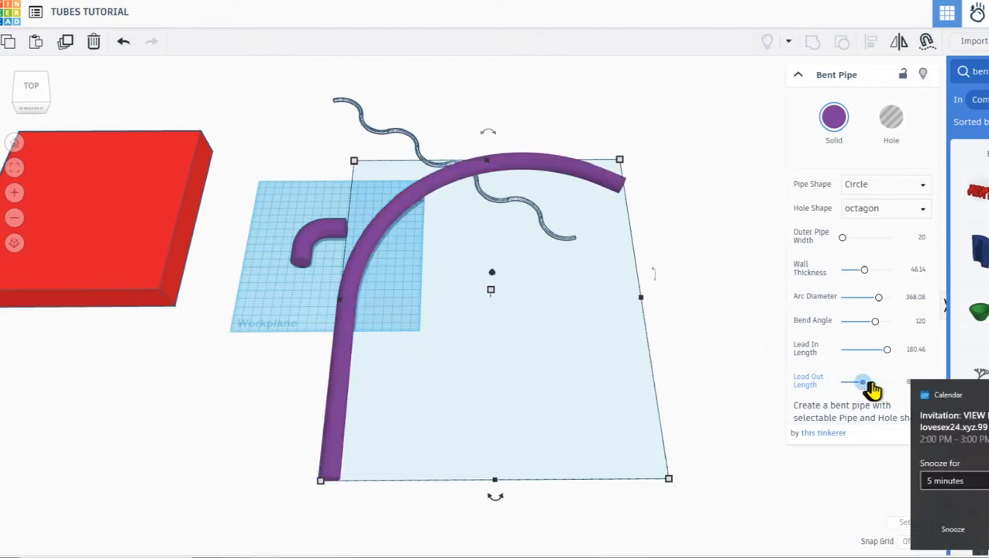
left_click_drag(852, 395, 877, 390)
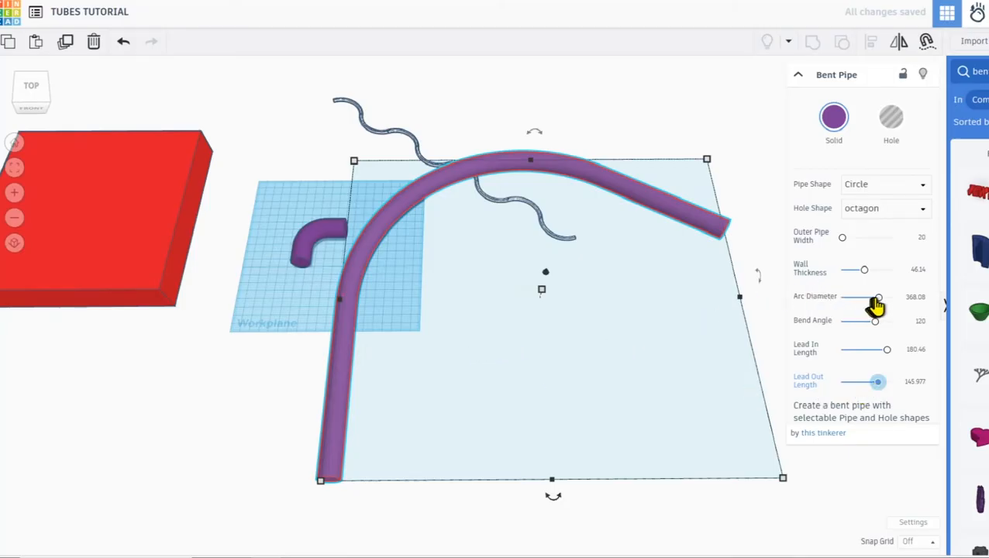
Reduce the long pipe's arc diameter to 10 for a tight corner and move the pipe beside the workplane.
left_click(855, 303)
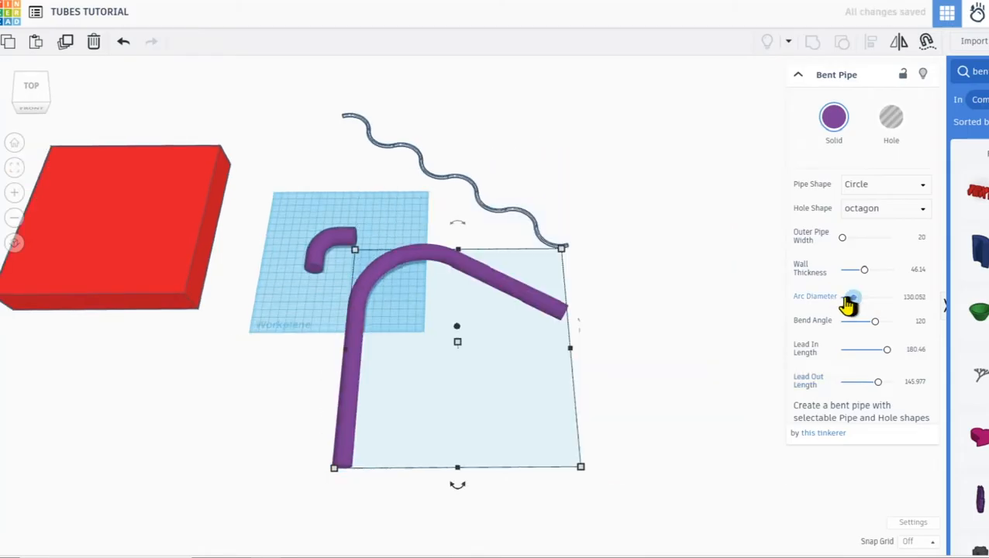
left_click(853, 305)
left_click(908, 299)
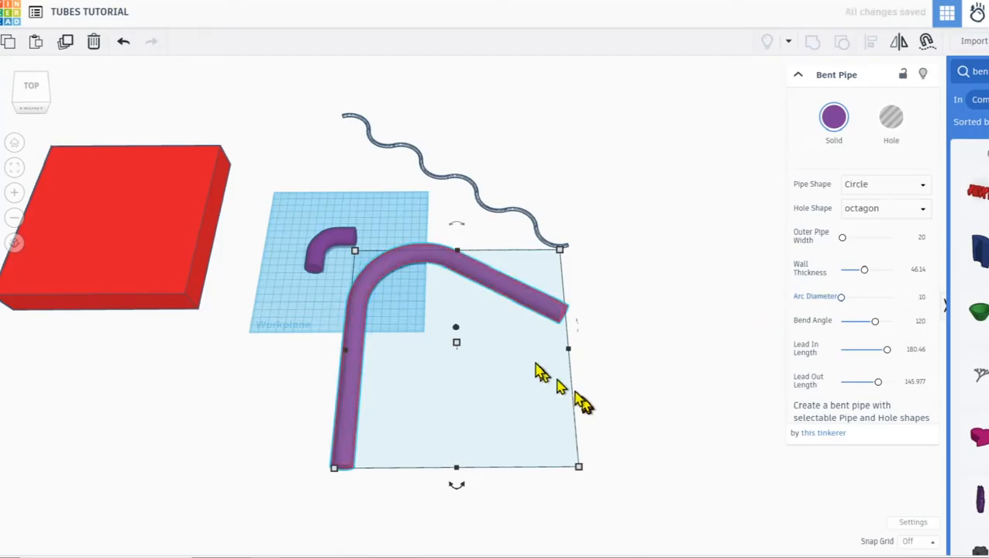
right_click_drag(524, 358, 419, 334)
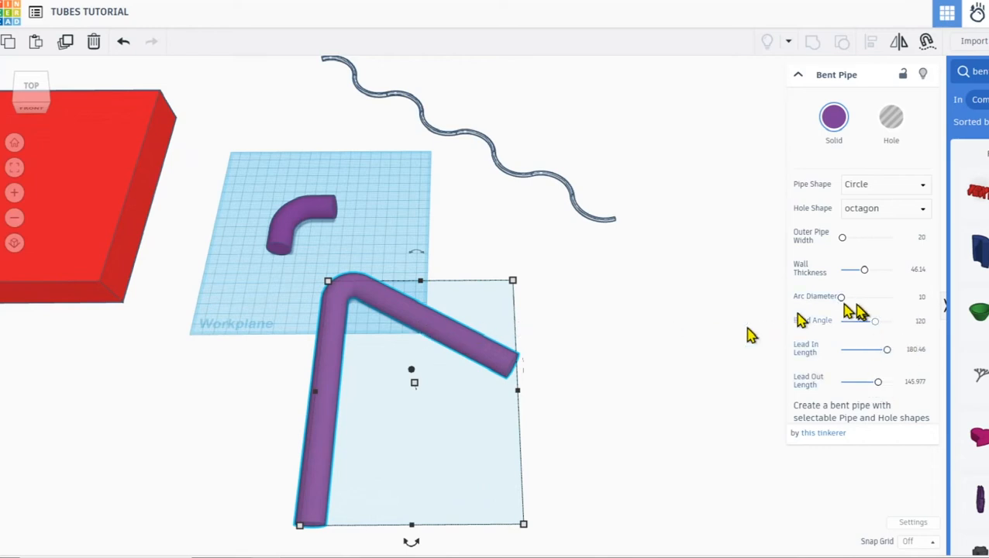
right_click_drag(370, 392, 364, 354)
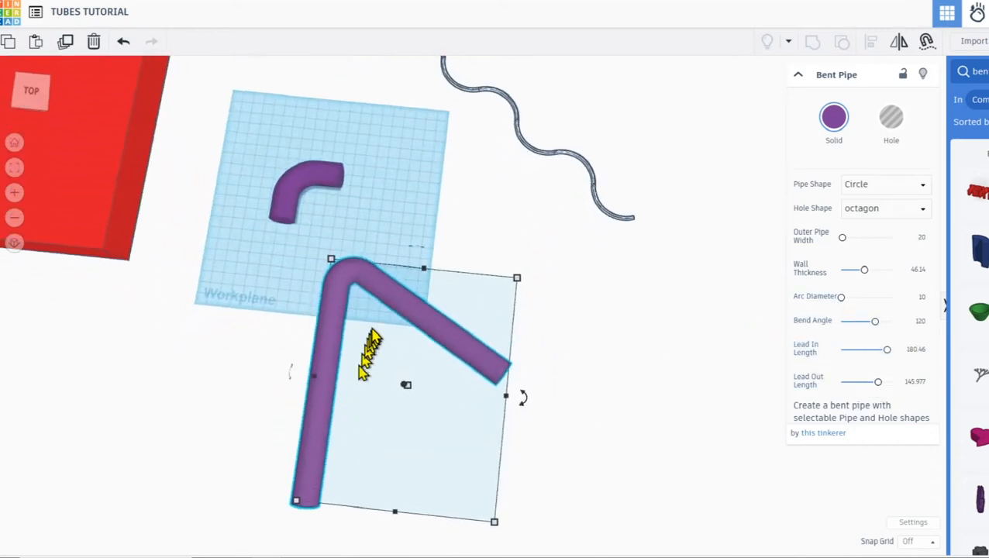
left_click_drag(393, 309, 515, 256)
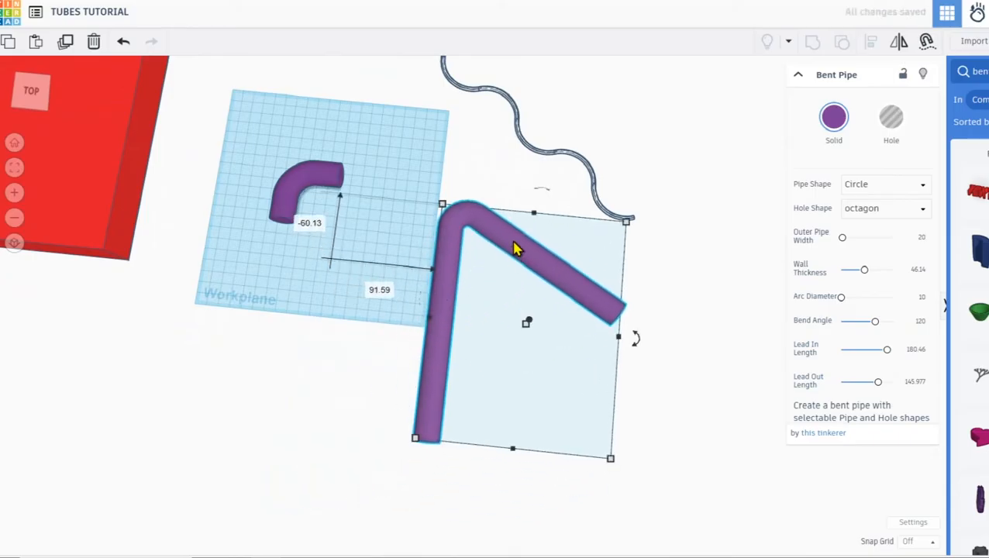
Set the long pipe's bend angle to 90 and both its lead-in and lead-out lengths to 100.
left_click(921, 322)
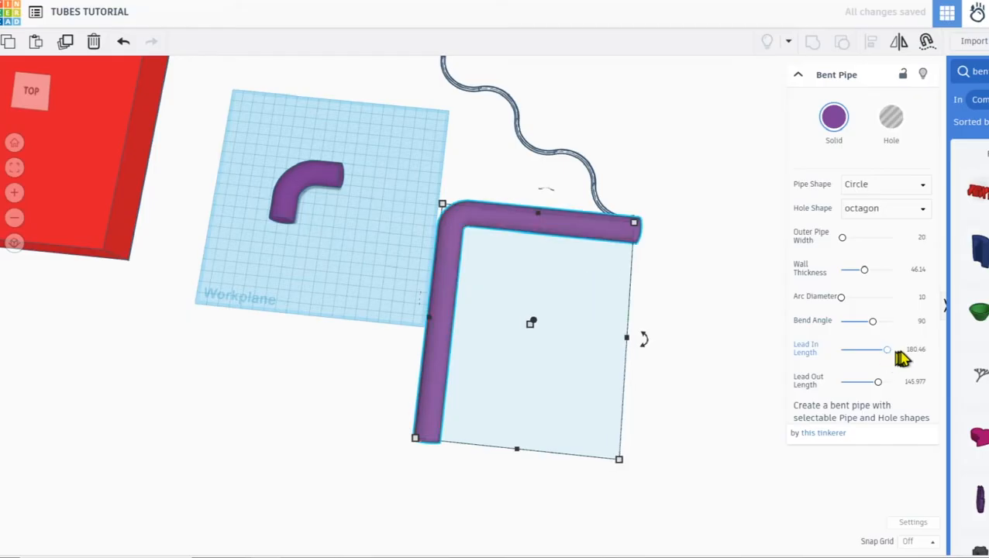
left_click(914, 350)
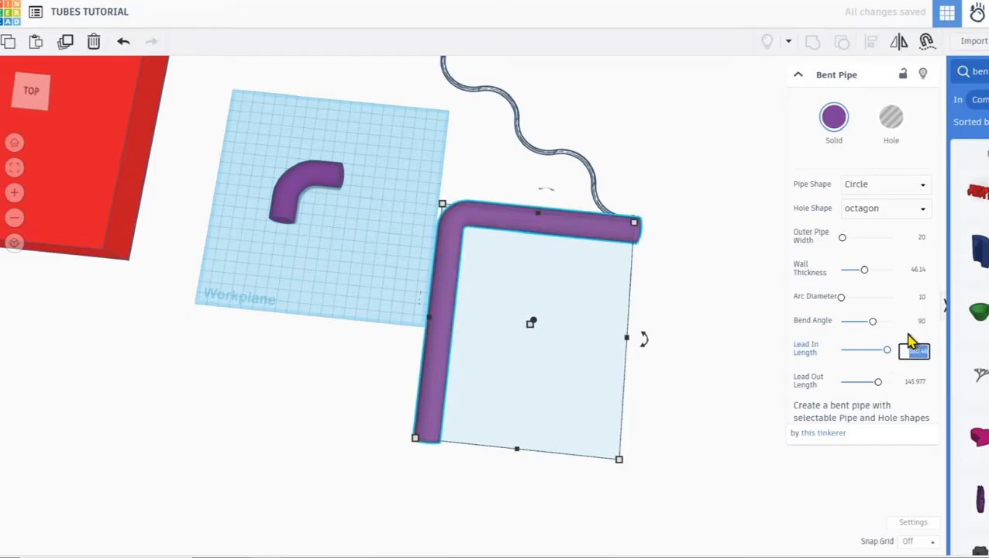
type("100")
key("Return")
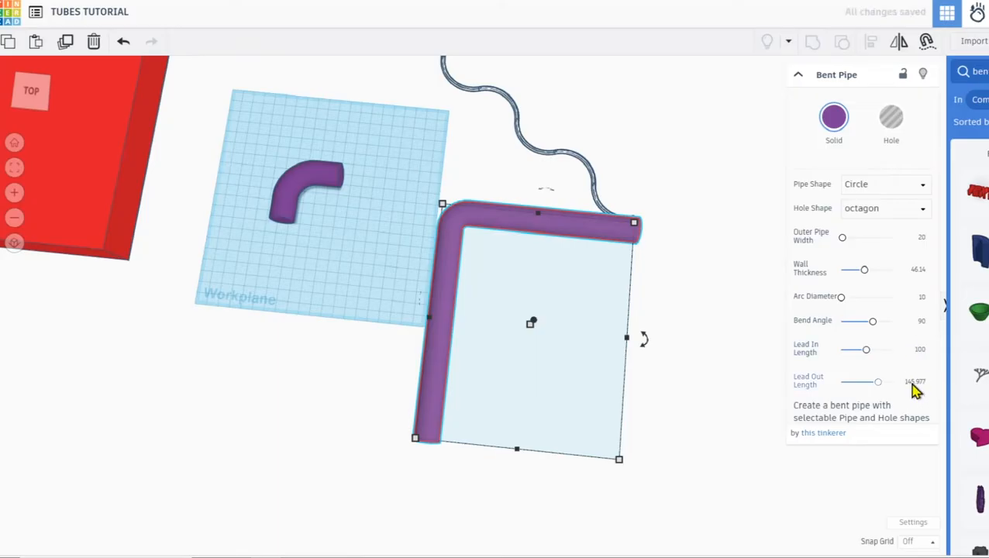
left_click(914, 383)
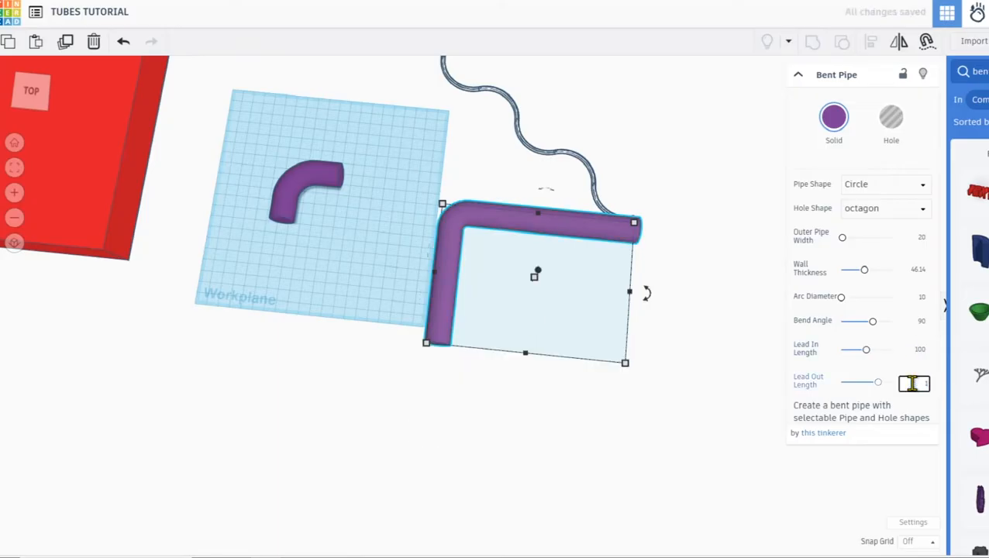
key("Return")
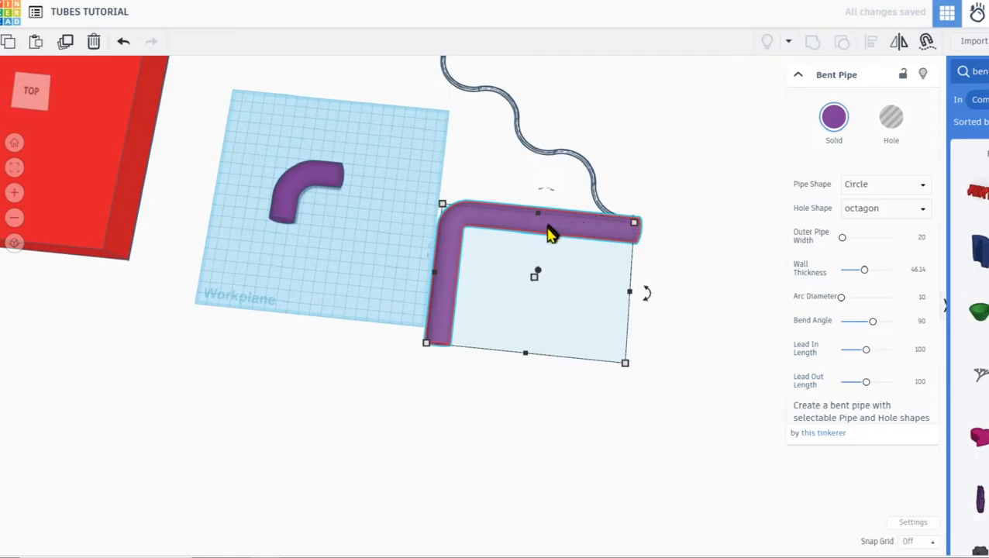
Move the right-angled pipe next to the small bend on the workplane and place a duplicate of it in front of the workplane.
left_click_drag(547, 236, 468, 179)
right_click_drag(368, 228, 430, 167)
right_click_drag(348, 245, 340, 364)
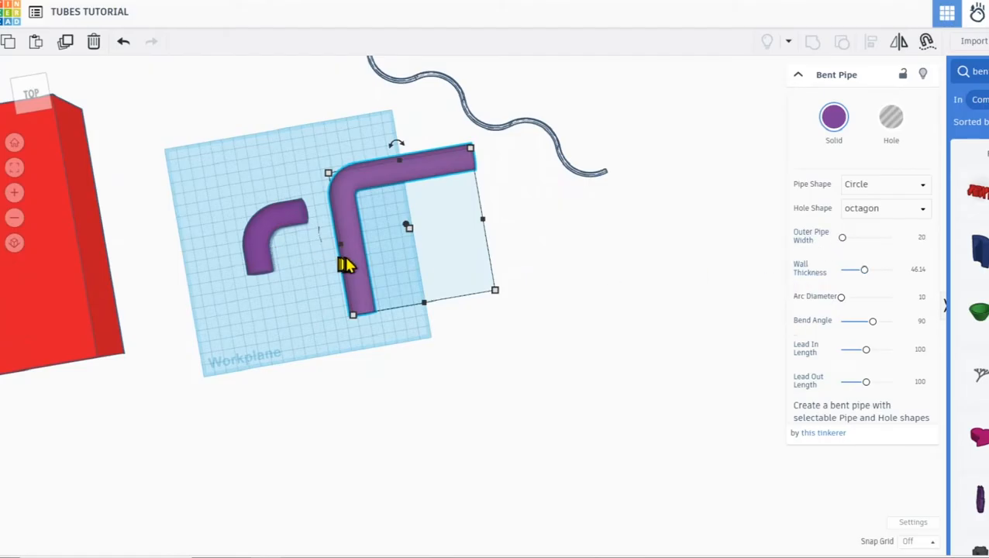
left_click_drag(355, 263, 512, 402)
right_click_drag(504, 392, 481, 370)
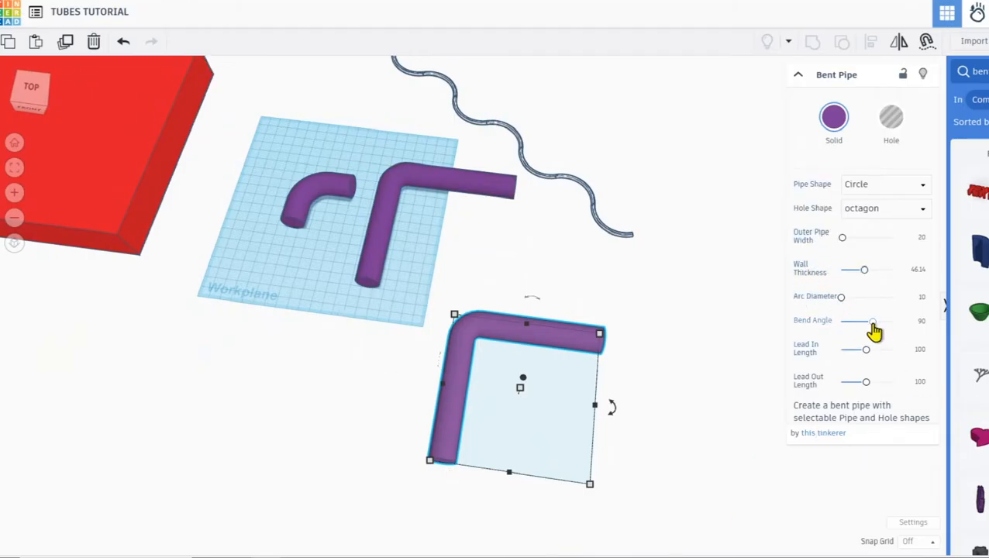
Set the duplicate pipe's bend angle to 33 and increase its arc diameter for a softer bend.
left_click_drag(873, 330, 868, 331)
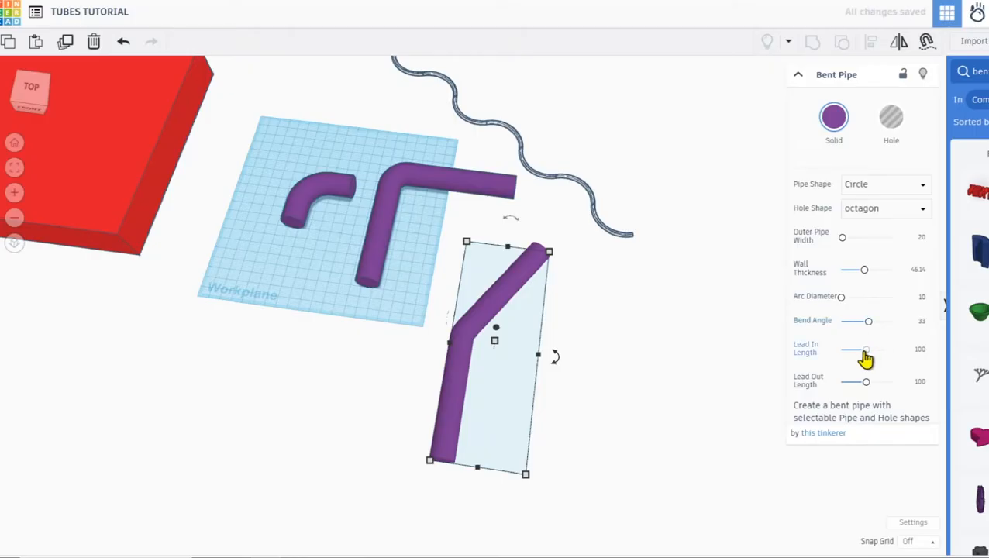
left_click_drag(841, 299, 862, 307)
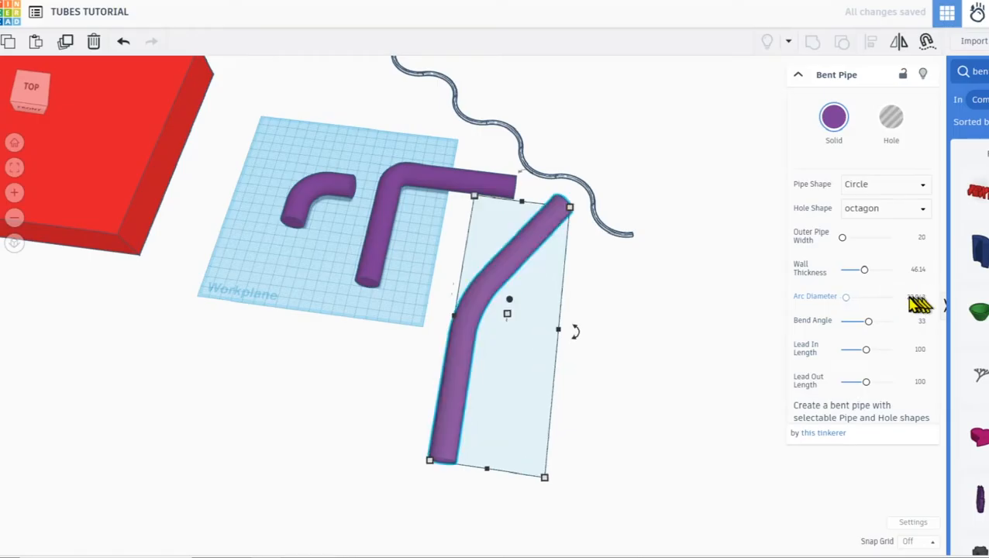
Set the 33-degree pipe's arc diameter to 100 and move the pipe back beside the right-angled one.
left_click(919, 298)
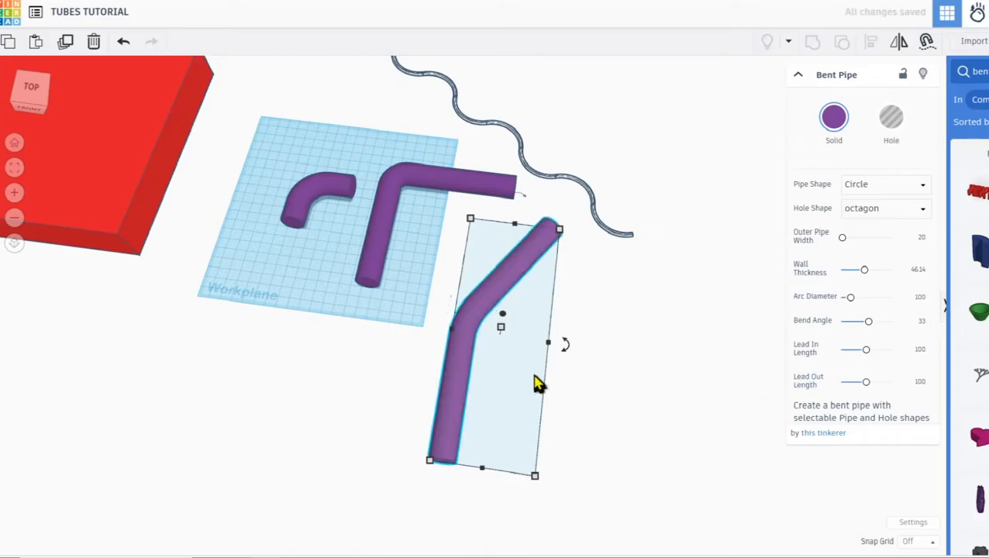
left_click_drag(503, 302, 537, 261)
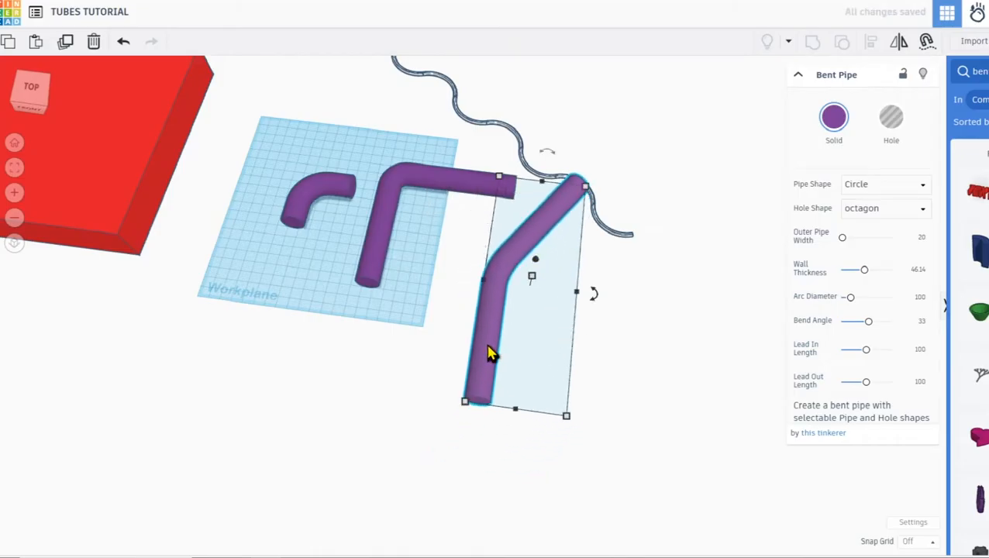
Place a copy of the 33-degree pipe beside the original and set the copy's arc diameter to 130.
key("ctrl+c")
key("ctrl+v")
left_click_drag(640, 371, 630, 265)
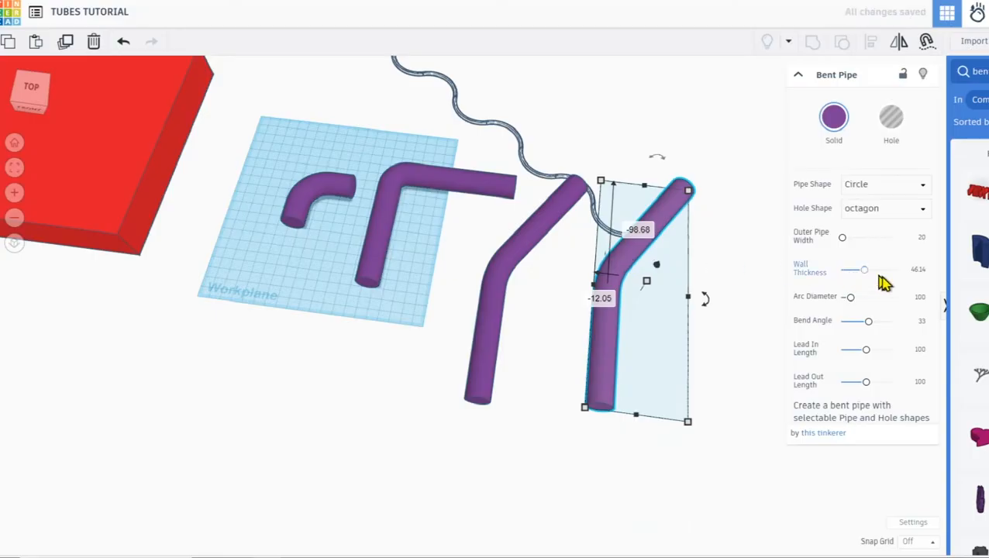
left_click(920, 299)
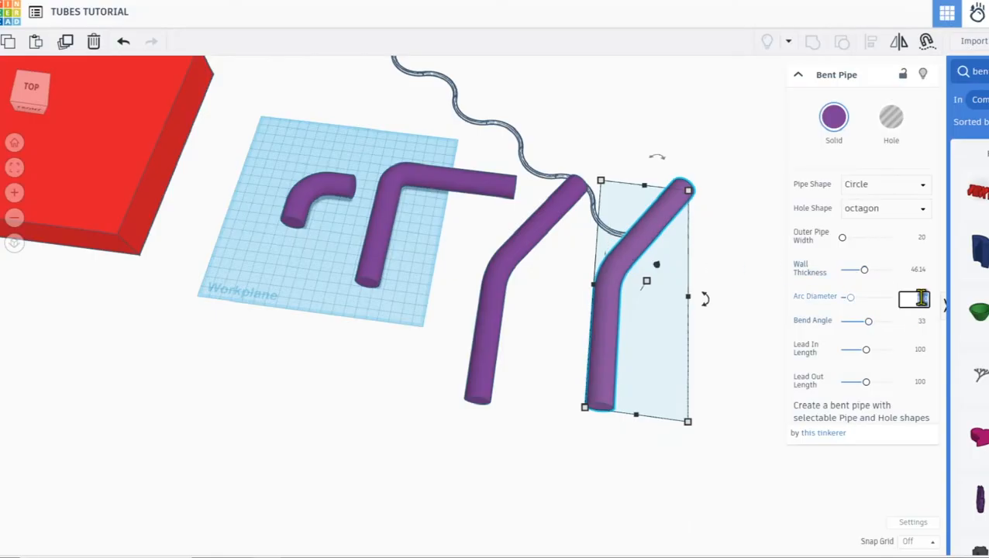
key("Return")
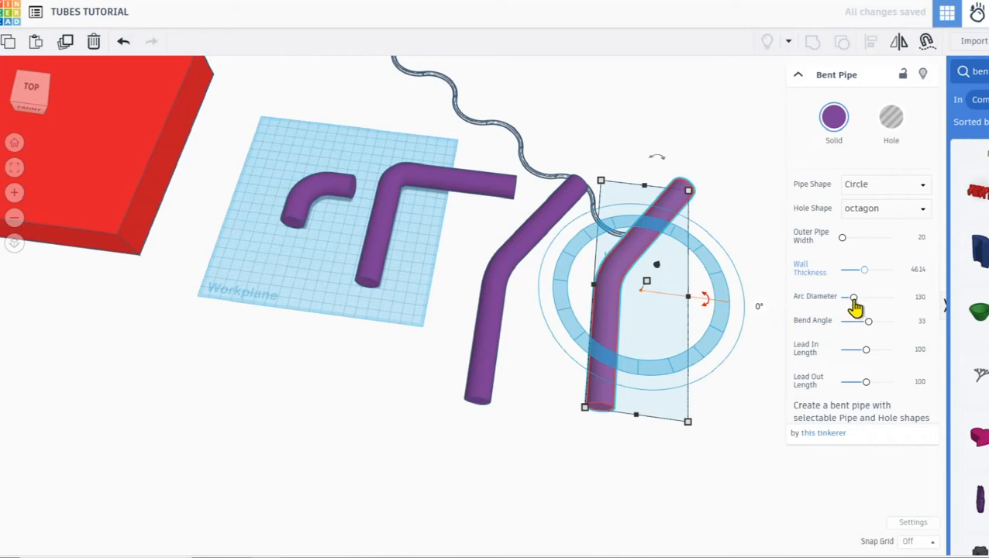
Increase the copied pipe's bend angle to 219 so it loops back, and shift the pipe slightly forward.
left_click_drag(867, 320, 896, 320)
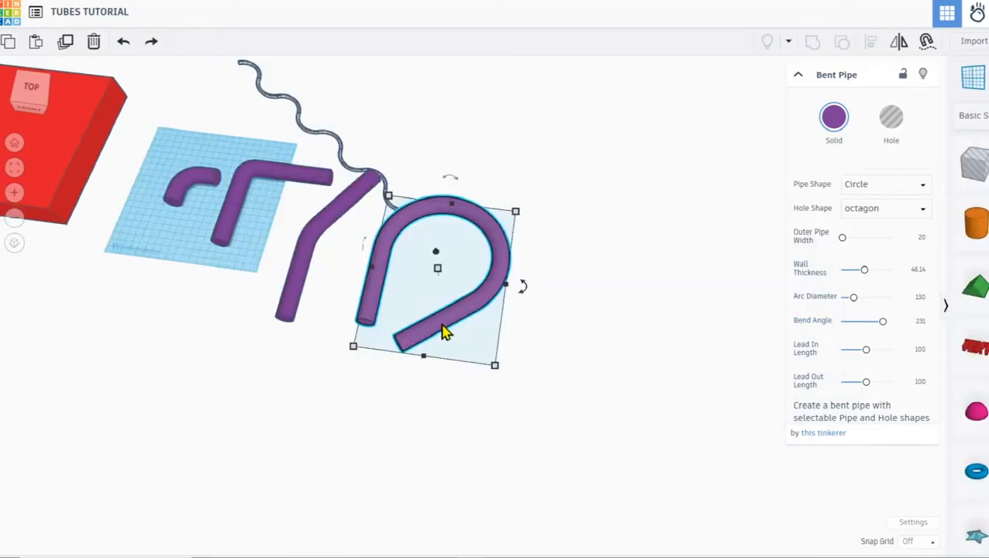
left_click_drag(443, 333, 436, 357)
left_click(881, 322)
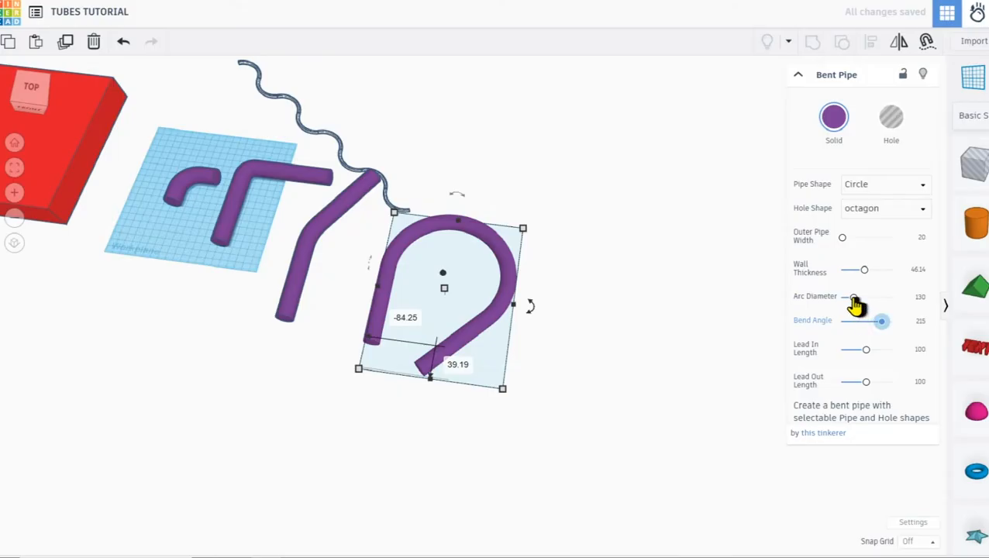
Try arc diameters up to about 325 on the looped pipe, and settle on 120.
left_click_drag(854, 299, 851, 302)
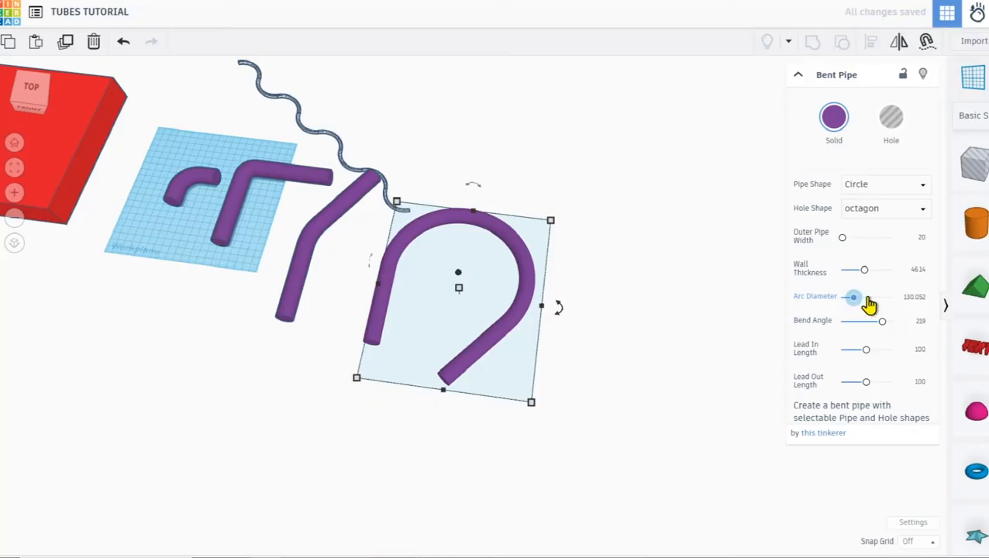
left_click(867, 298)
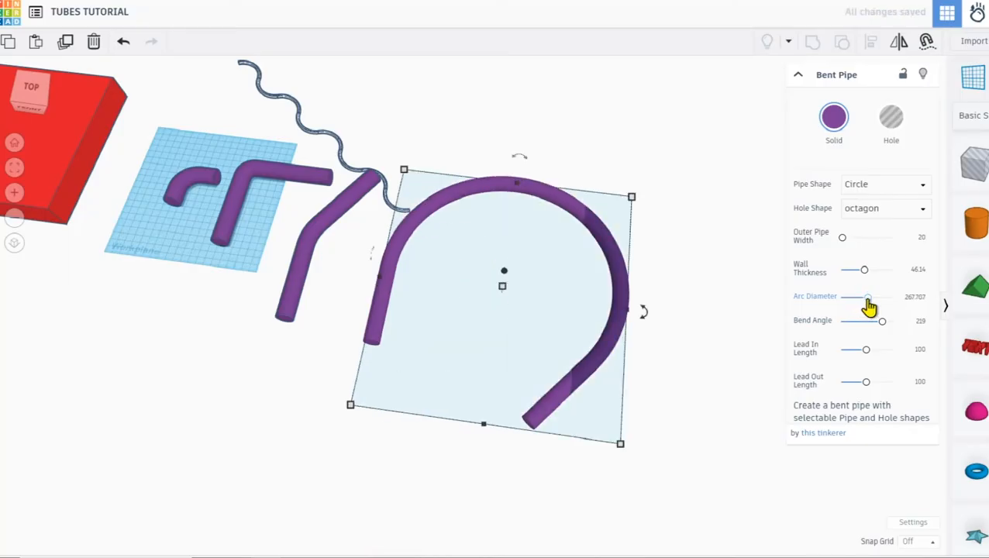
left_click_drag(869, 306, 874, 306)
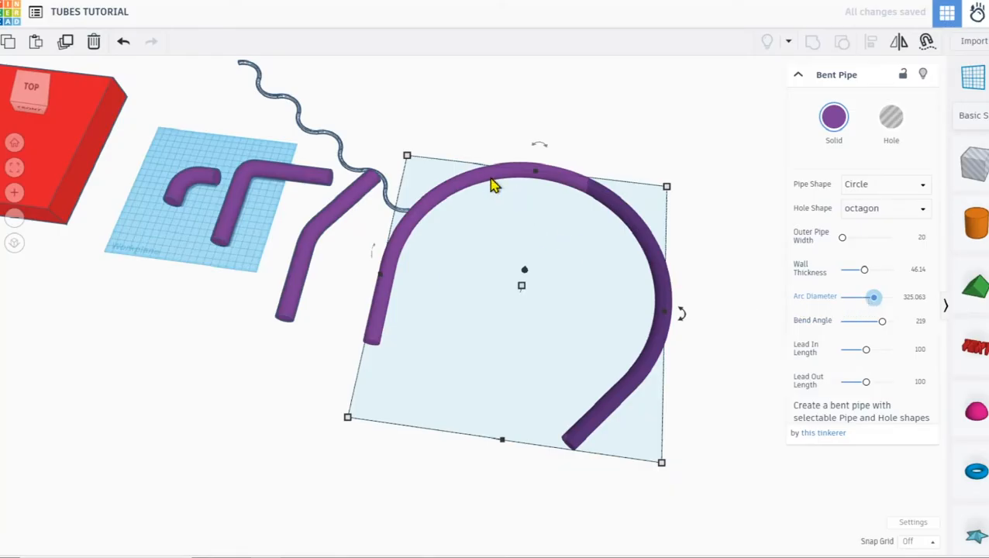
left_click(329, 223)
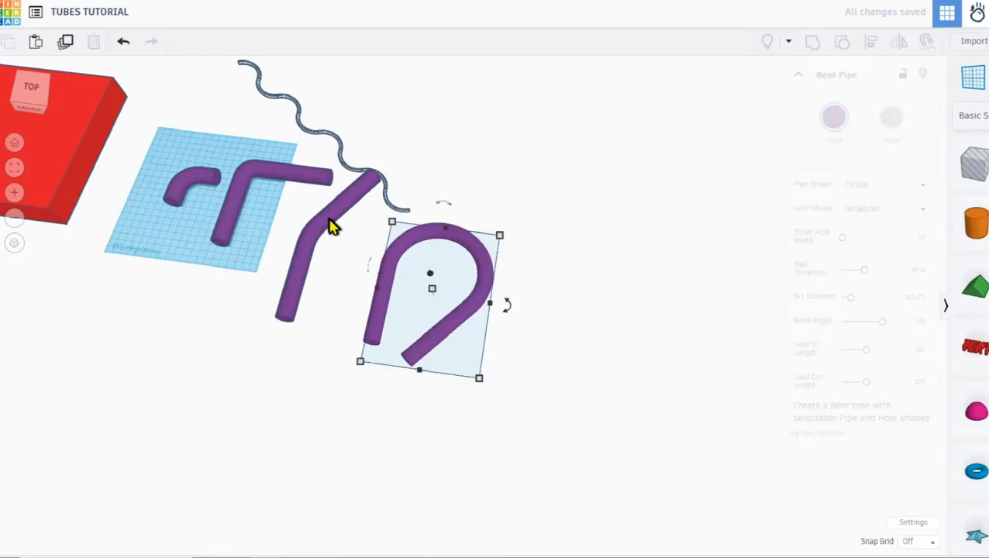
left_click(442, 246)
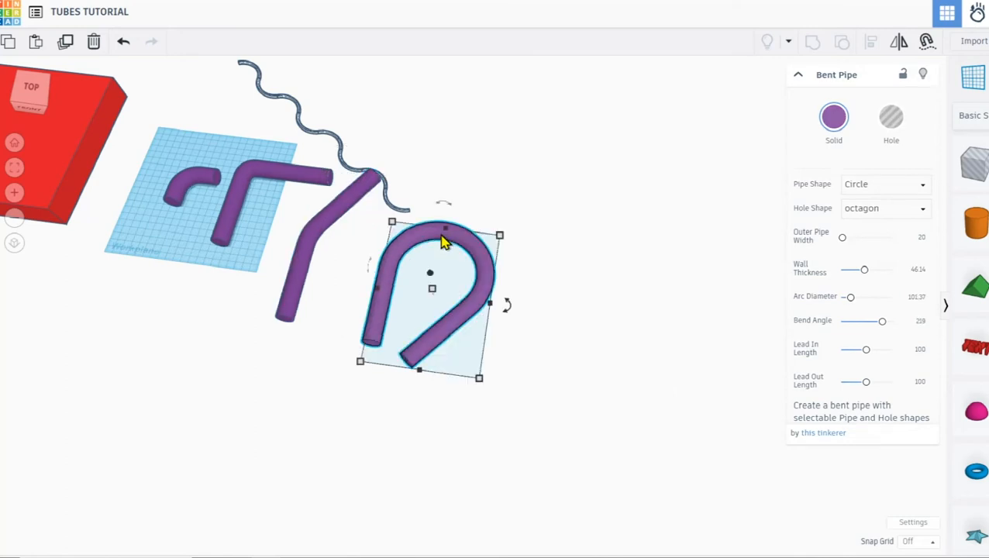
left_click(915, 299)
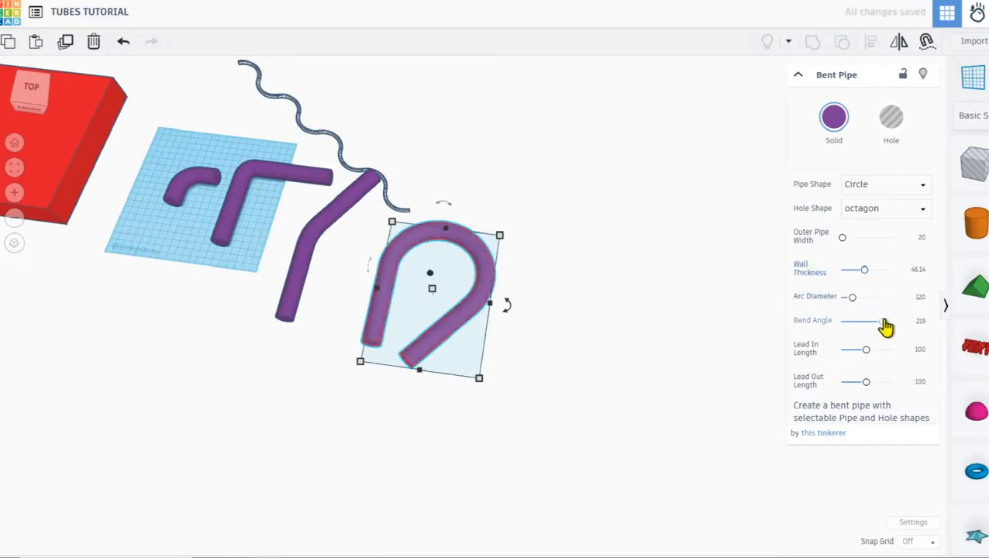
Reduce the looped pipe's bend angle to 132 to open up the curve.
left_click_drag(885, 329, 860, 331)
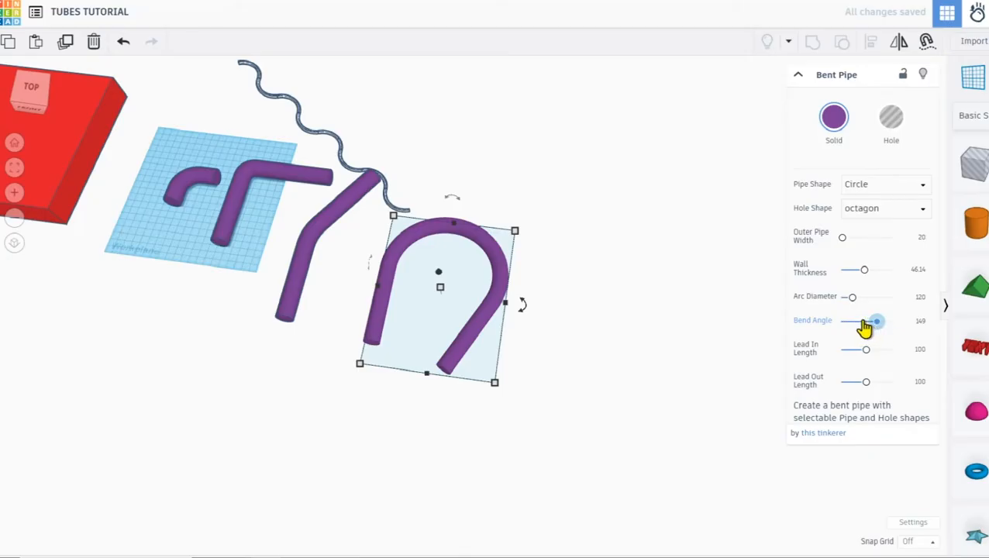
left_click_drag(862, 328, 863, 329)
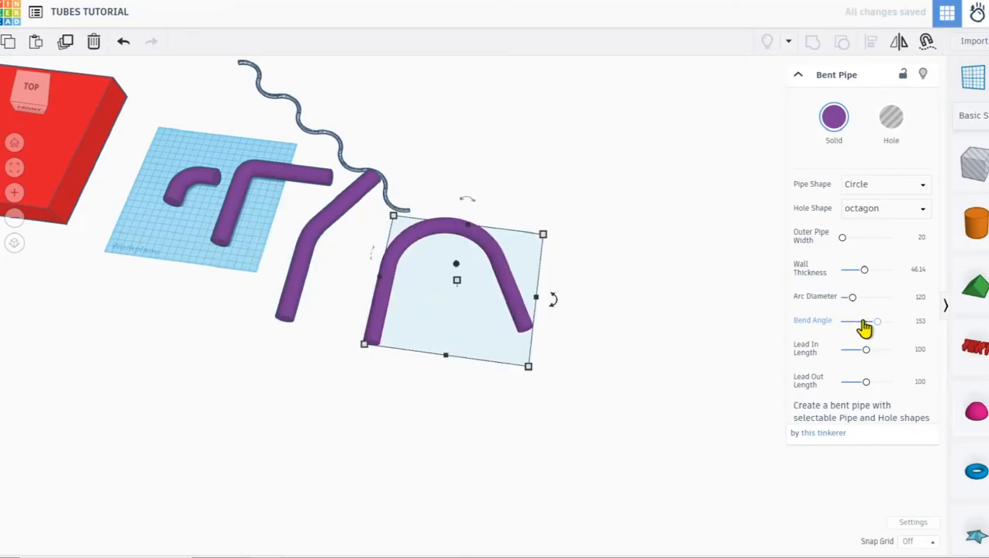
left_click_drag(863, 329, 875, 330)
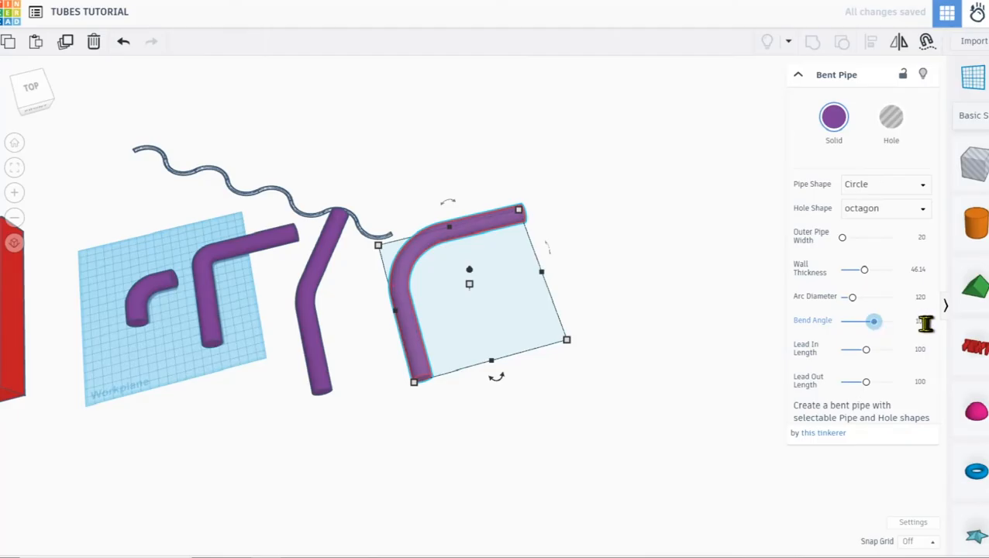
left_click(920, 323)
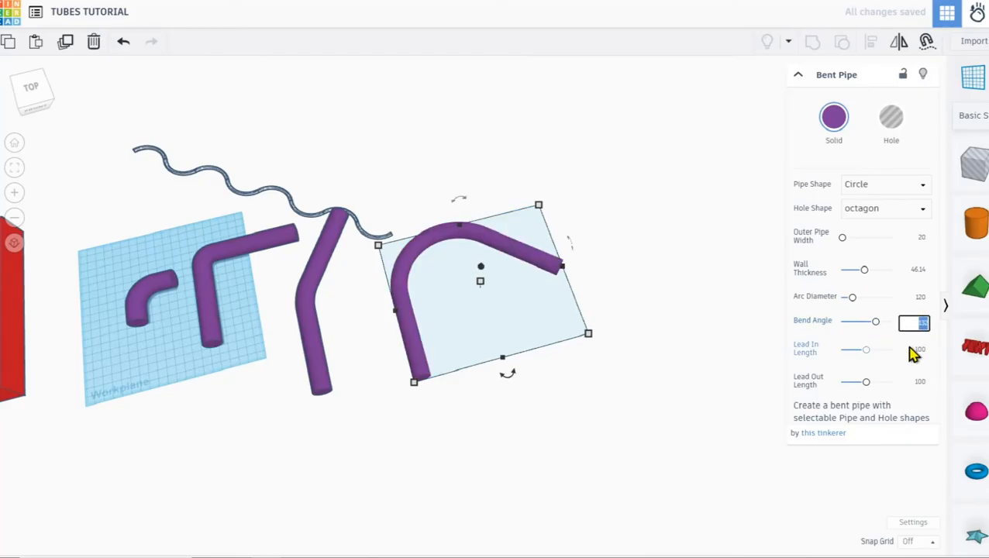
left_click(693, 392)
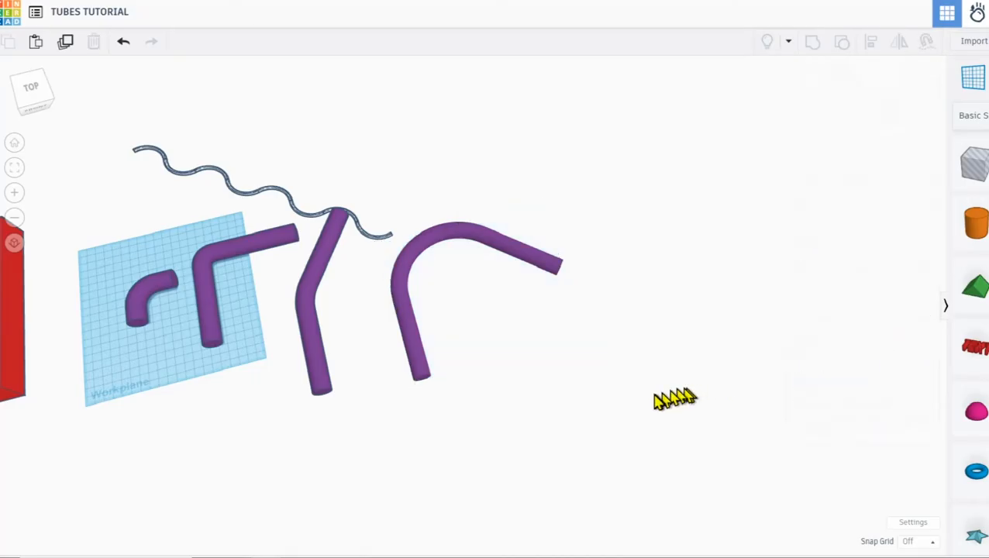
Place a copy of the 132-degree pipe near its slanted end and mirror the copy front to back.
right_click_drag(673, 397, 619, 383)
left_click(529, 273)
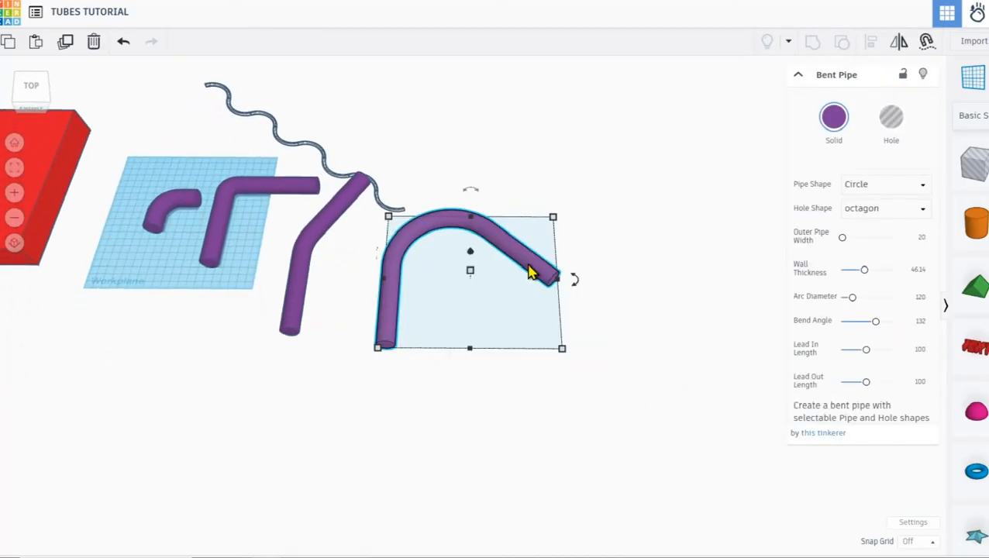
left_click(515, 257)
left_click_drag(651, 319, 653, 320)
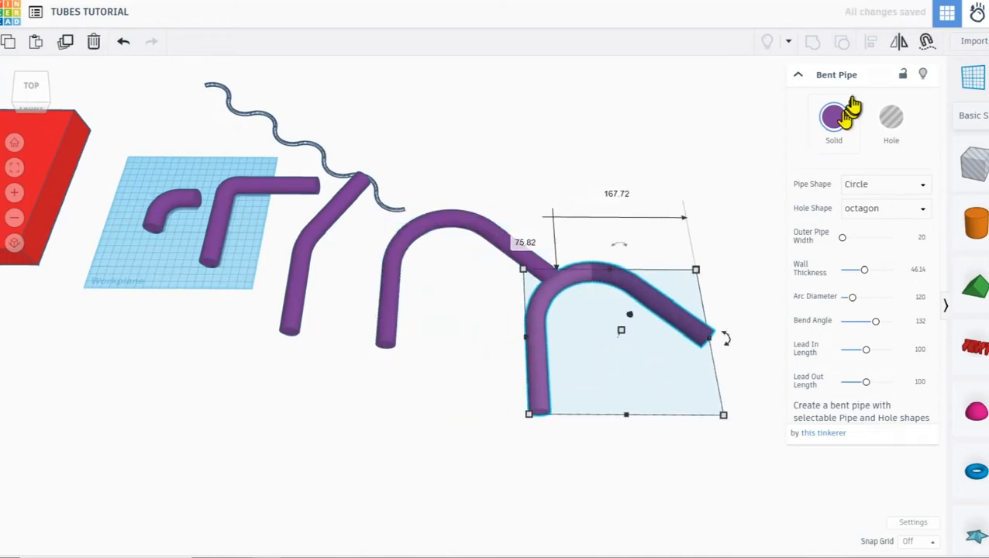
left_click(898, 51)
left_click(509, 337)
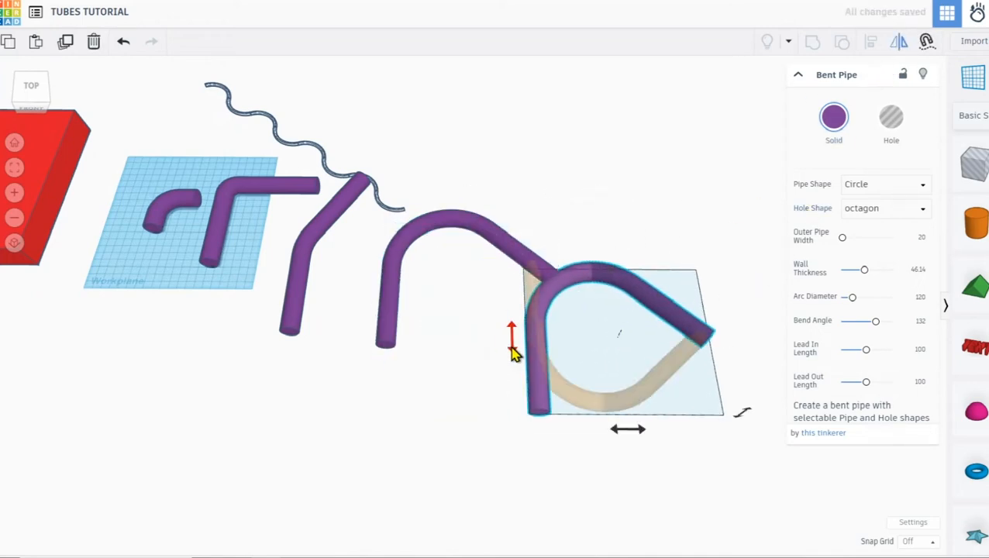
Rotate and position the mirrored pipe so it lines up with the first pipe's slanted arm, forming a continuous S-bend.
left_click_drag(726, 341, 685, 294)
left_click_drag(550, 379, 602, 324)
left_click_drag(745, 302, 756, 288)
middle_click_drag(434, 364, 220, 373)
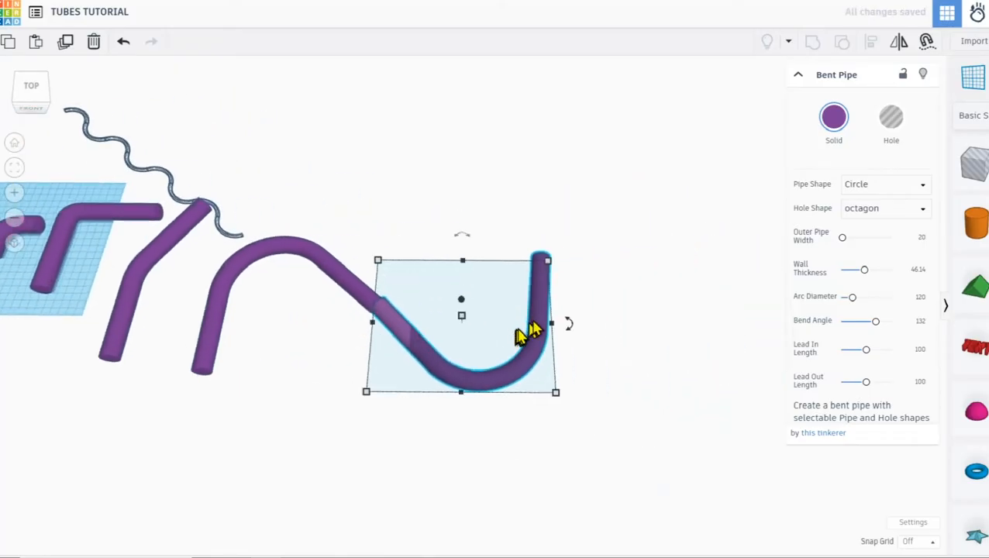
mouse_move(565, 328)
left_click_drag(571, 325, 605, 310)
scroll(465, 349, "up", 1)
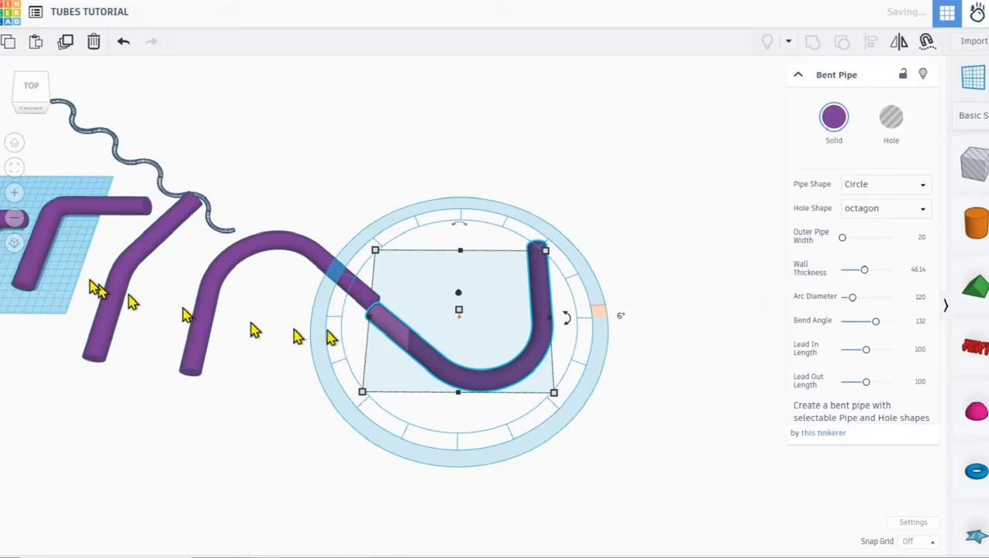
scroll(376, 358, "up", 3)
left_click_drag(345, 339, 332, 336)
Move the grey winding tube farther back, clear of the purple pipes.
scroll(333, 336, "down", 5)
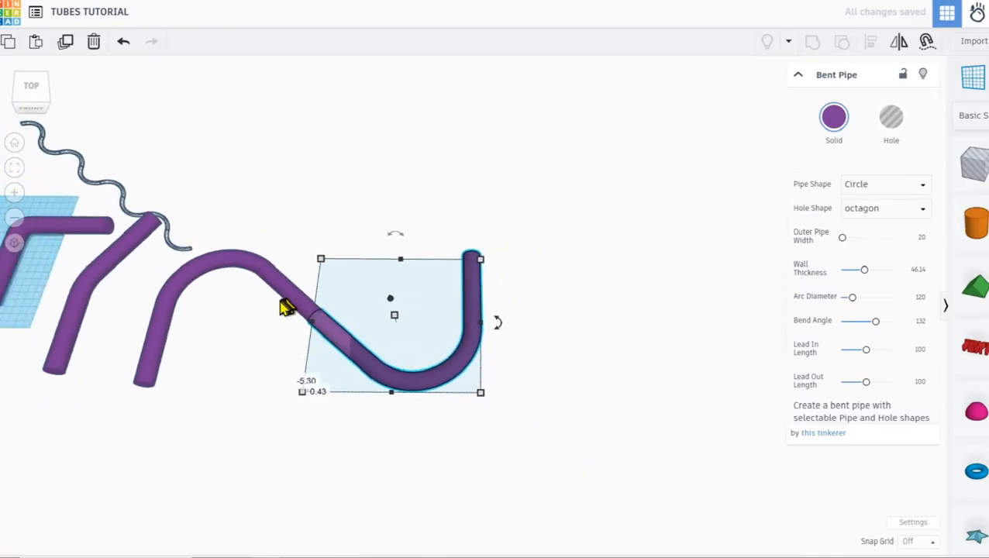
scroll(281, 302, "down", 1)
scroll(300, 363, "down", 3)
middle_click_drag(209, 320, 338, 345)
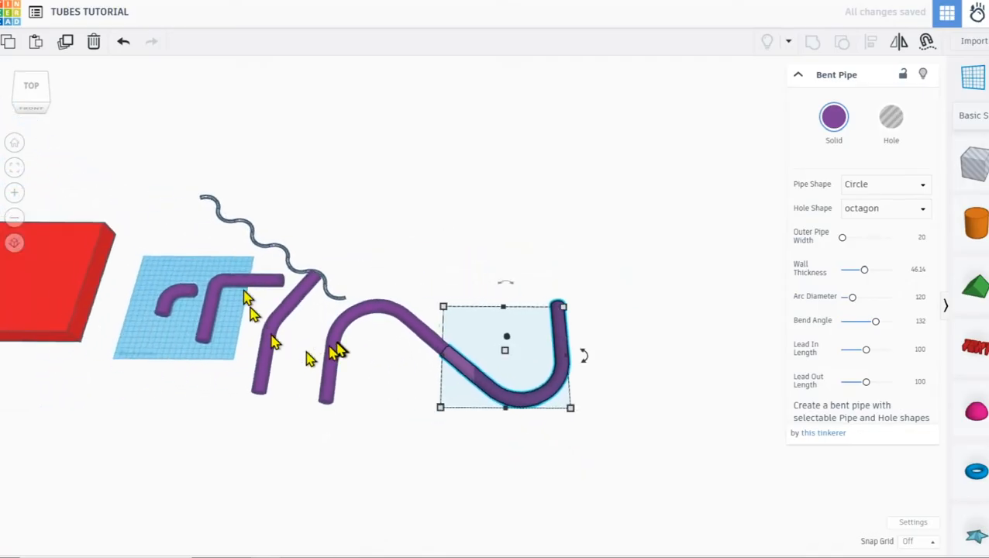
left_click(258, 247)
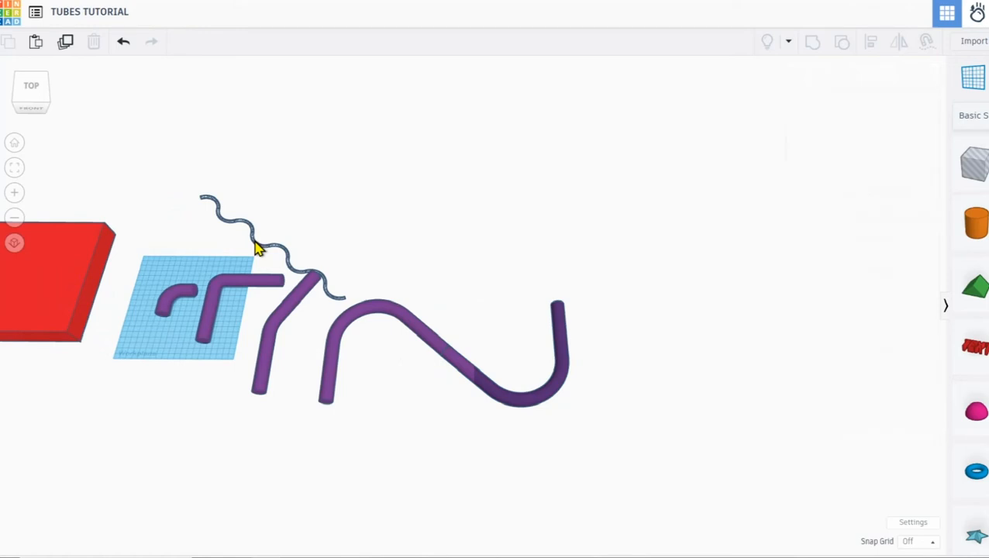
scroll(275, 254, "up", 2)
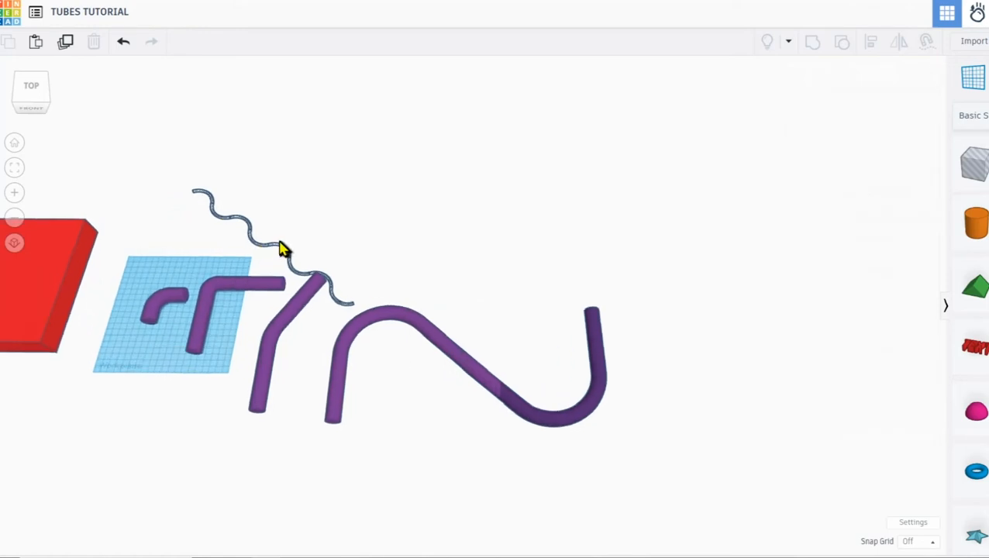
left_click(275, 248)
left_click_drag(263, 249, 256, 160)
Scale all five purple Bent Pipes down proportionally as one selection and place them on the workplane.
left_click_drag(654, 478, 124, 252)
left_click_drag(595, 280, 279, 382)
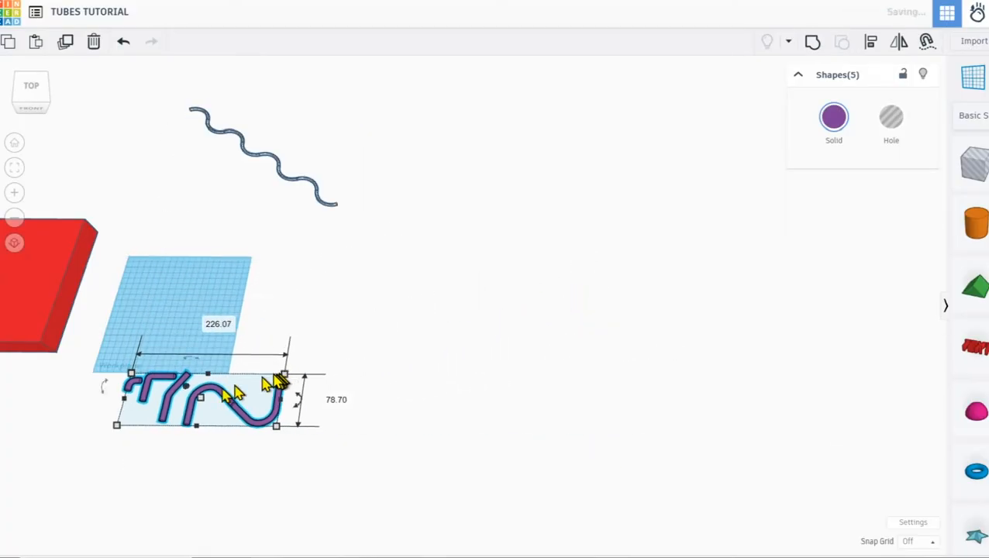
left_click_drag(157, 381, 202, 315)
middle_click_drag(194, 278, 401, 315)
left_click_drag(409, 358, 329, 356)
left_click_drag(450, 352, 403, 378)
mouse_move(321, 377)
left_mouse_down()
mouse_move(260, 386)
mouse_move(334, 370)
left_mouse_up()
left_click_drag(427, 364, 431, 361, "shift")
scroll(421, 412, "up", 2)
left_click(418, 415)
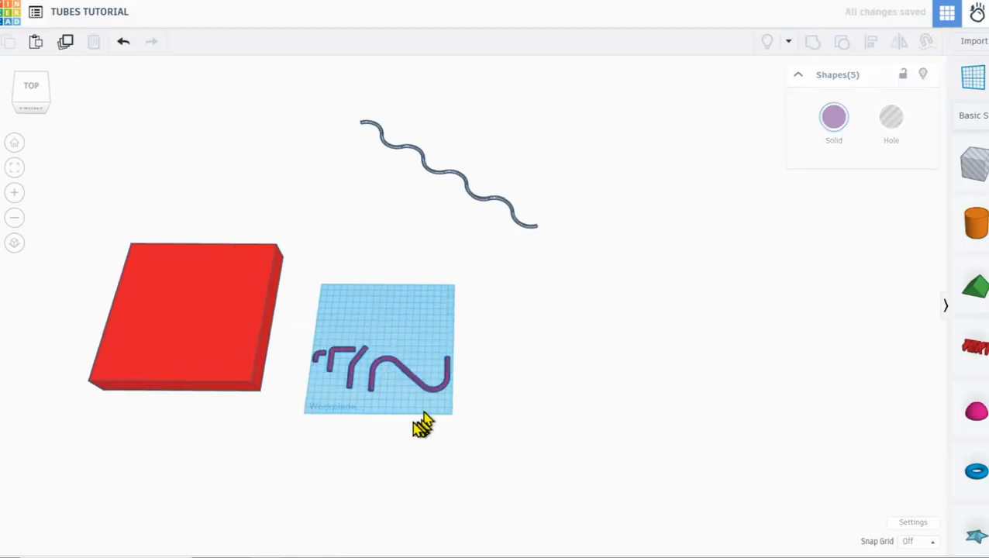
Copy the two-pipe S-bend toward the workplane's back edge and repeat the duplication for another copy behind it.
scroll(415, 413, "up", 3)
left_click_drag(411, 358, 399, 353)
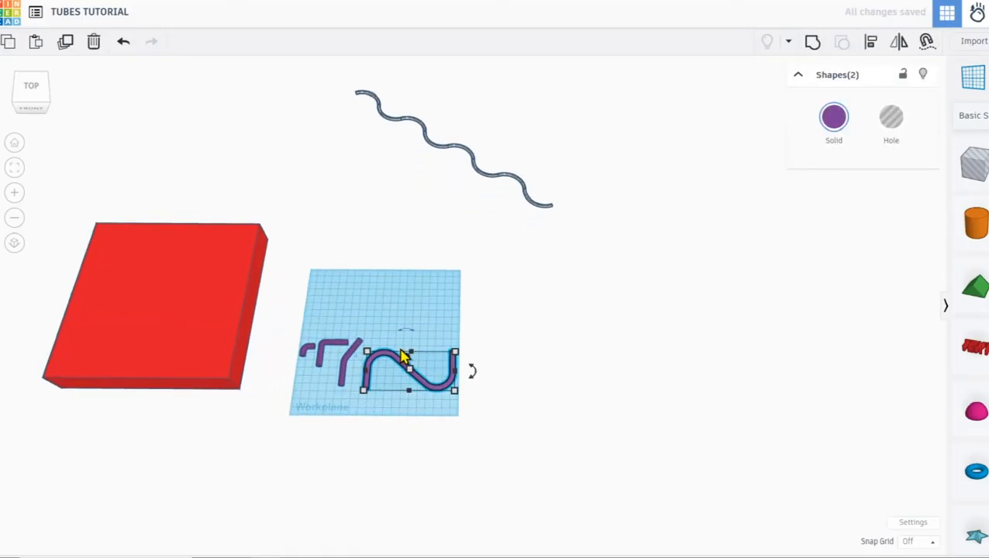
left_click_drag(397, 369, 375, 271, "alt")
key("ctrl+d")
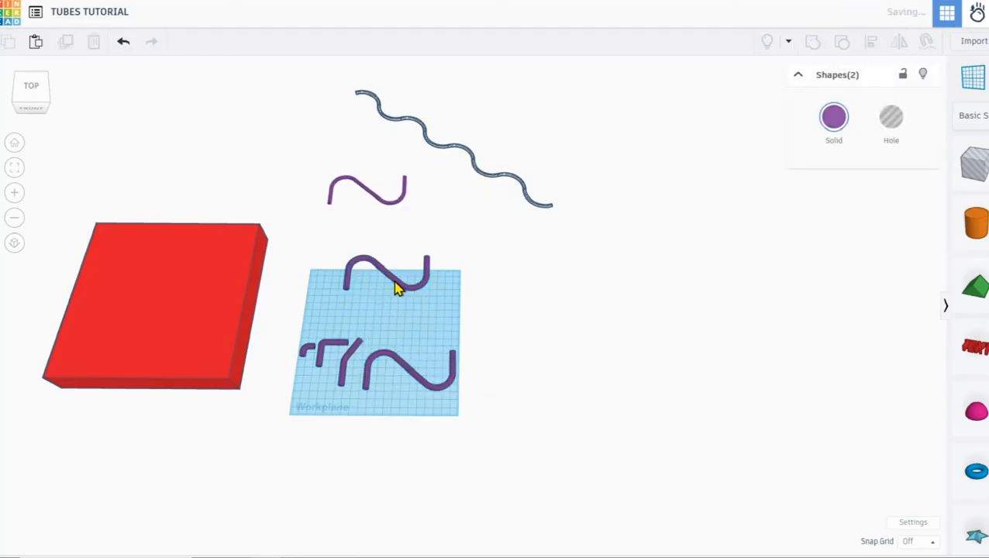
Move the rearmost S-bend copy onto the open end of the other copy so both join into one longer wave.
left_click_drag(391, 211, 489, 264)
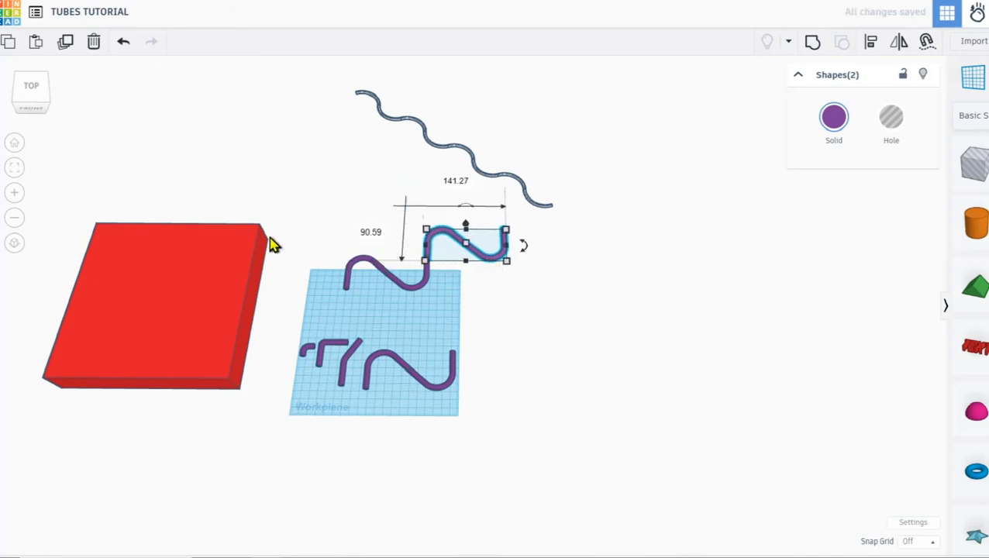
left_click(14, 167)
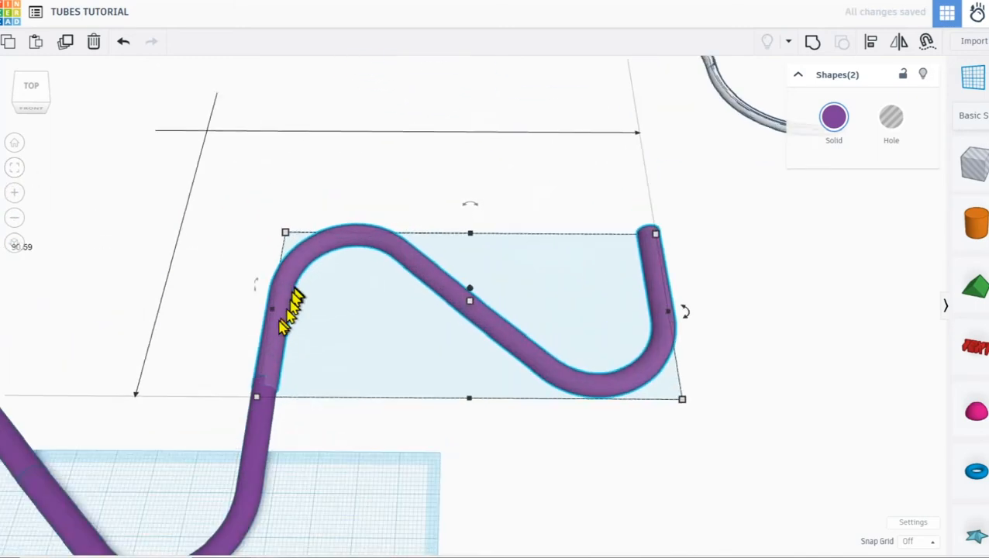
left_click_drag(279, 317, 278, 324)
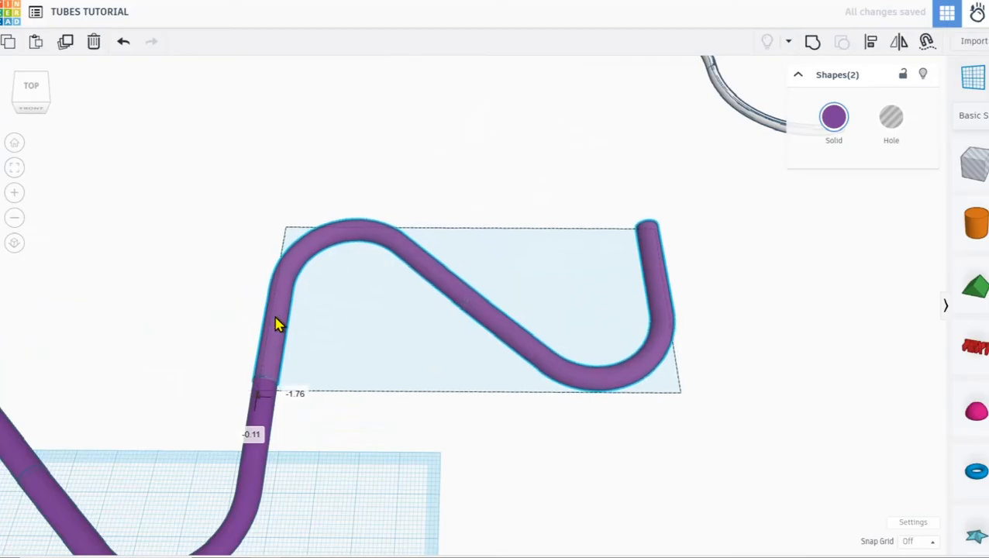
scroll(279, 324, "down", 5)
right_click_drag(345, 333, 442, 318)
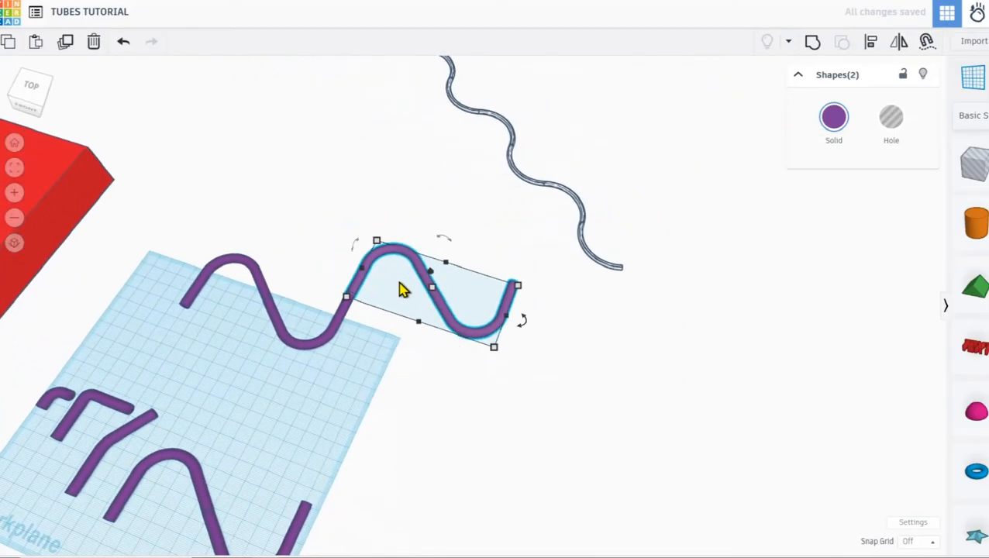
Add another S-bend copy to the open end of the joined purple wave, extending it to three sections.
left_click_drag(413, 285, 526, 302)
right_click_drag(546, 302, 471, 155)
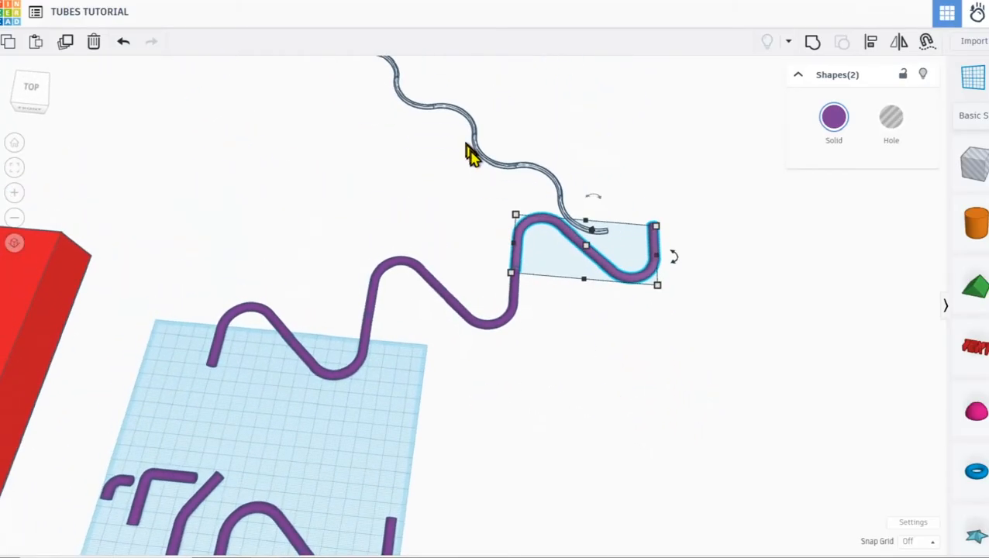
Enlarge the grey winding tube to about 361 by 269 mm and position it behind the purple wave.
left_click_drag(480, 163, 408, 194)
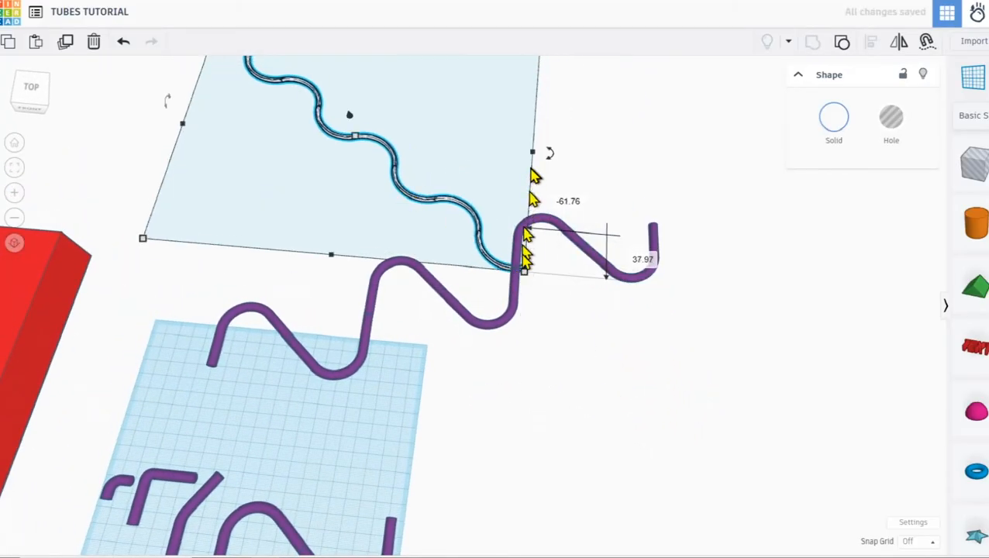
left_click_drag(524, 282, 589, 343)
scroll(478, 243, "up", 5)
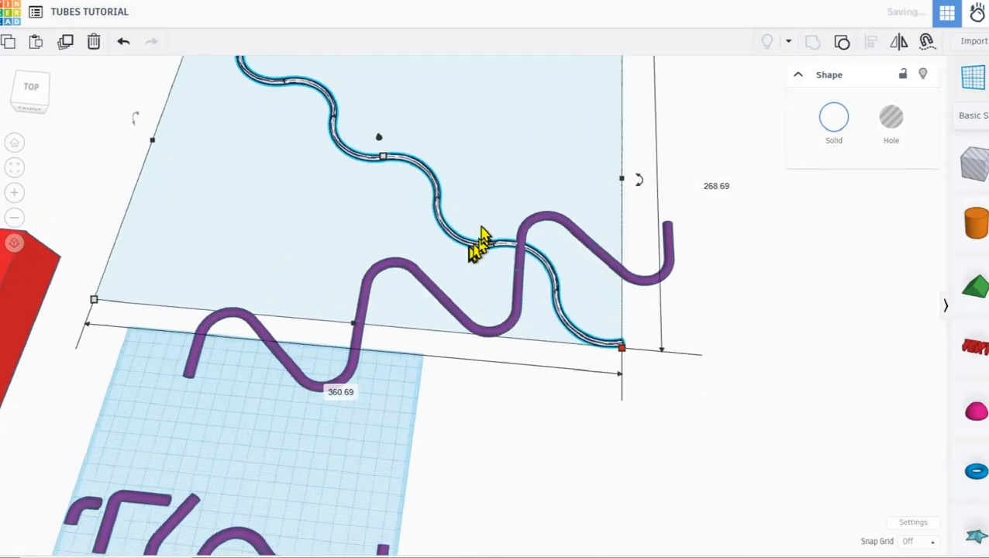
right_click_drag(549, 239, 447, 237)
mouse_move(461, 239)
left_mouse_down()
mouse_move(313, 161)
mouse_move(331, 145)
left_mouse_up()
scroll(322, 174, "down", 4)
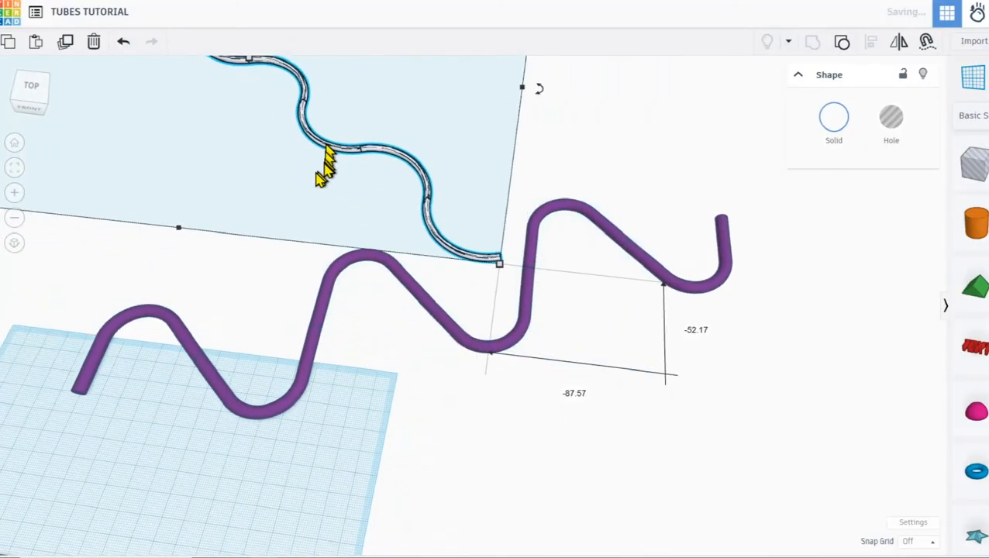
middle_click_drag(308, 260, 443, 264)
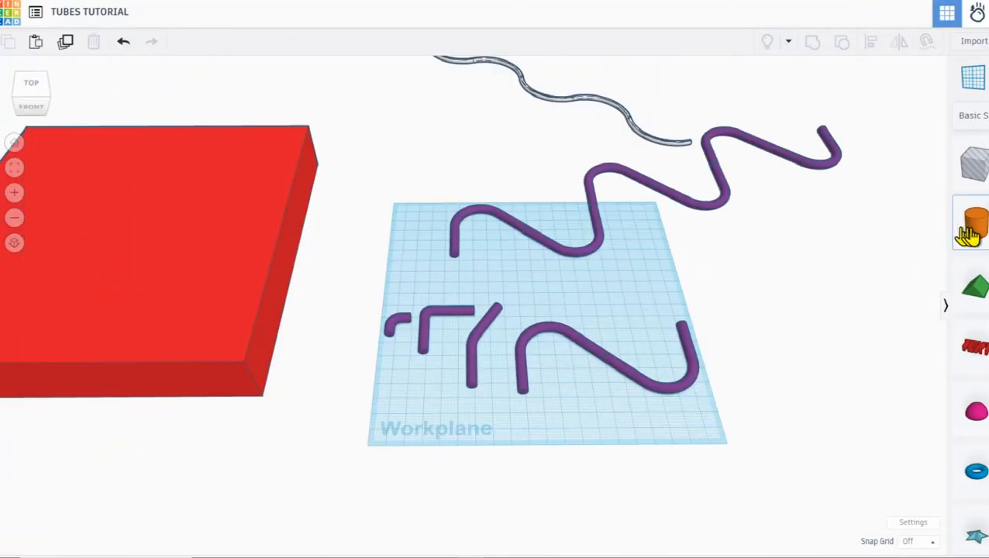
Place a Cylinder on the workplane, set it to 64 sides, lay it flat and stretch it to about 267 mm long.
left_click_drag(974, 230, 648, 309)
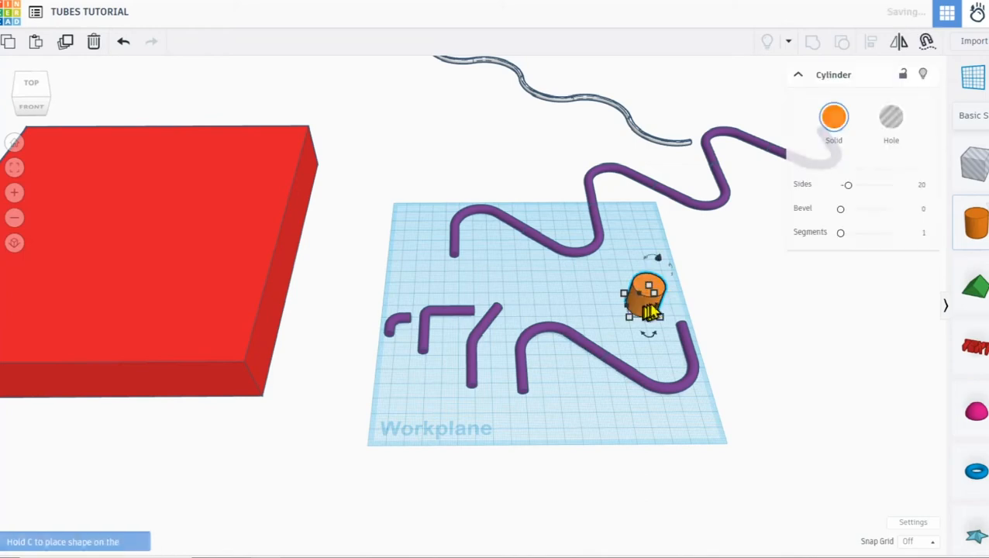
left_click_drag(648, 259, 655, 231)
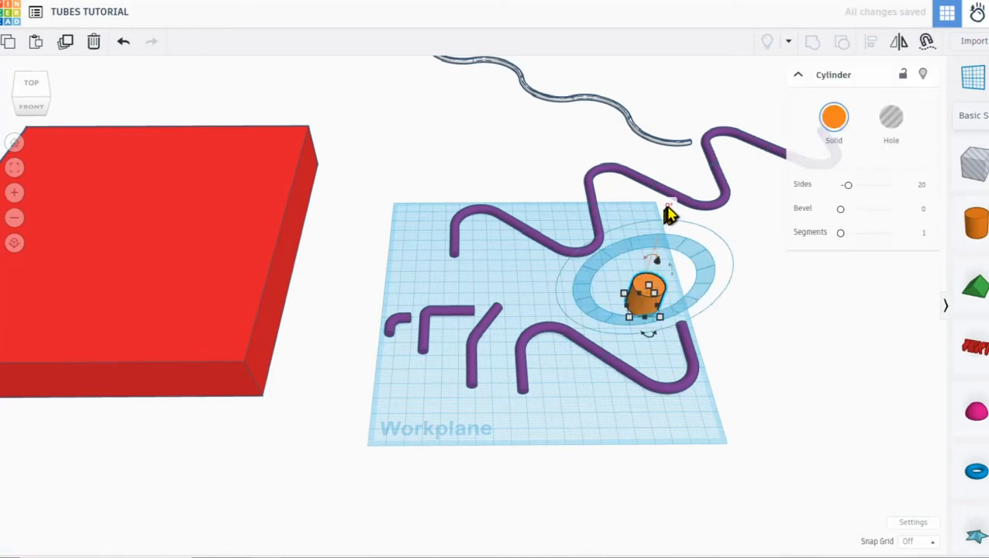
left_click_drag(668, 202, 672, 210)
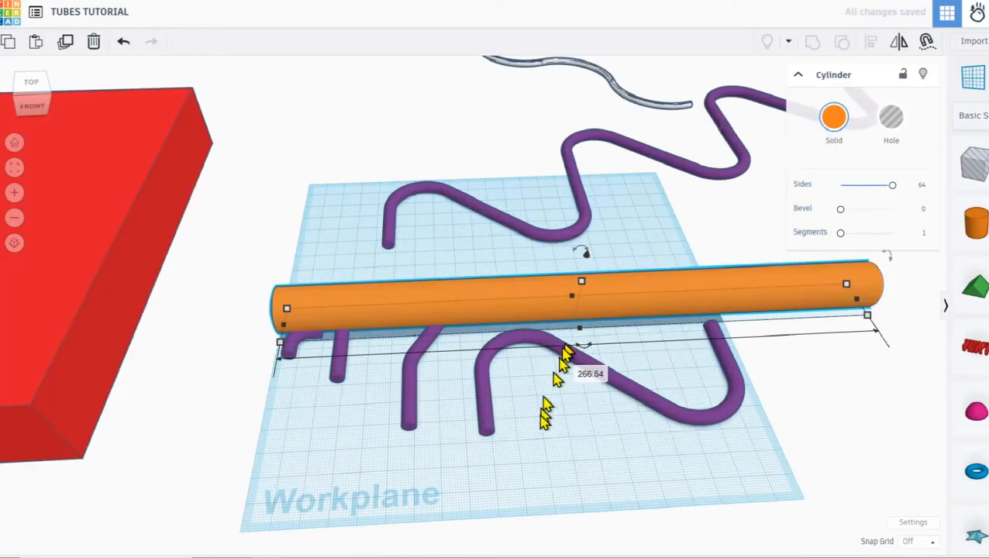
left_click(515, 349)
right_click_drag(516, 348, 507, 330)
scroll(507, 329, "up", 3)
left_click(509, 333)
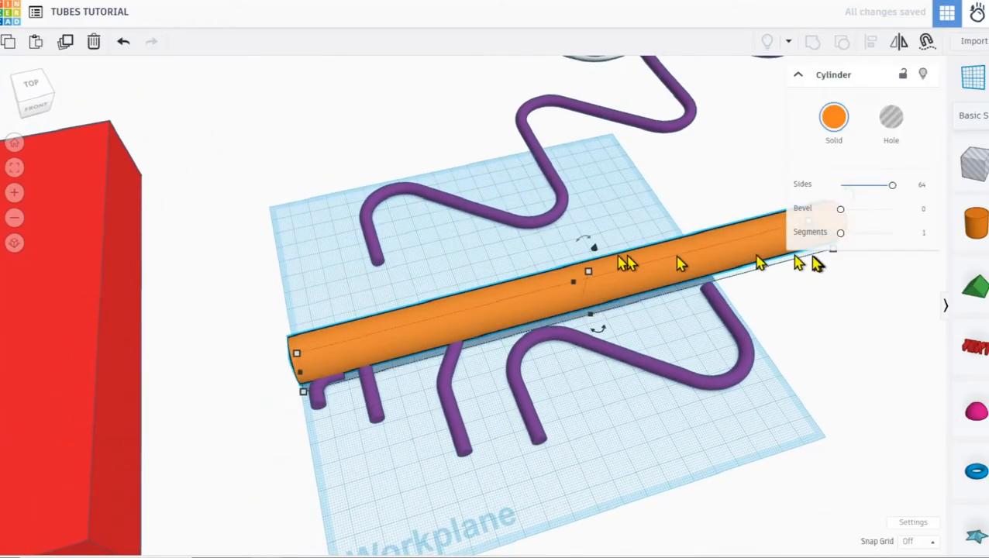
Shorten the orange cylinder from one end and check the height of the L-shaped Bent Pipe for comparison.
left_click_drag(304, 396, 497, 315)
scroll(496, 315, "up", 2)
right_click_drag(479, 320, 397, 346)
left_click(331, 294)
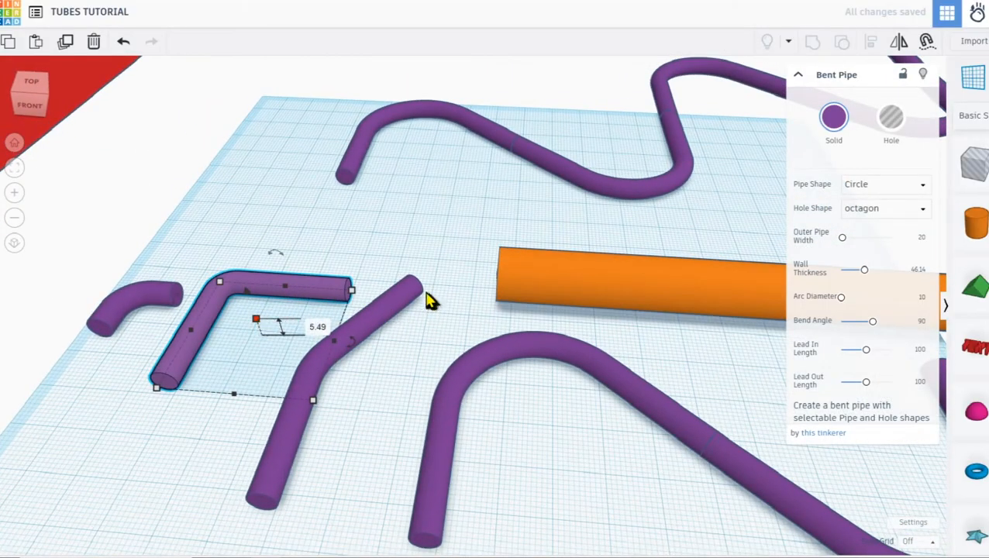
scroll(428, 303, "down", 2)
Scale the orange cylinder down proportionally to about 5.8 mm high and place it between the S-bend and the long wave.
left_click(457, 283)
scroll(481, 305, "up", 2)
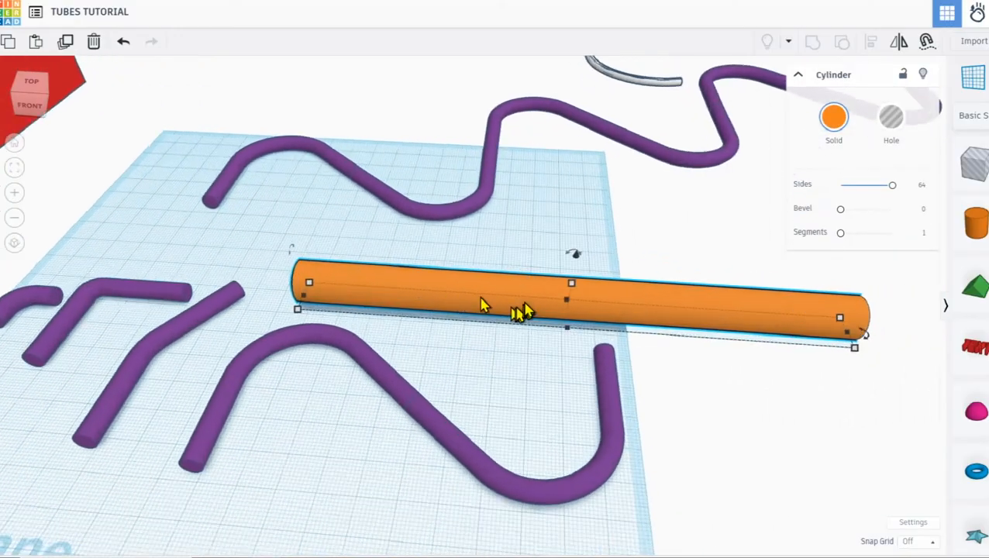
scroll(481, 305, "up", 1)
left_click_drag(602, 280, 591, 297)
scroll(590, 297, "up", 3)
scroll(570, 303, "down", 3)
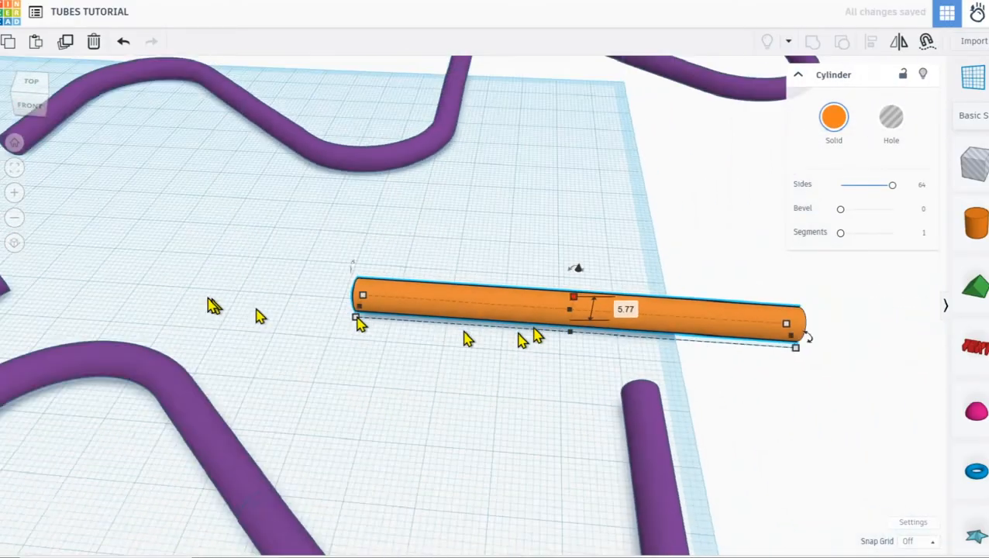
scroll(178, 298, "down", 3)
scroll(335, 297, "up", 2)
left_click_drag(525, 302, 432, 268)
left_click(452, 309)
left_click(507, 275)
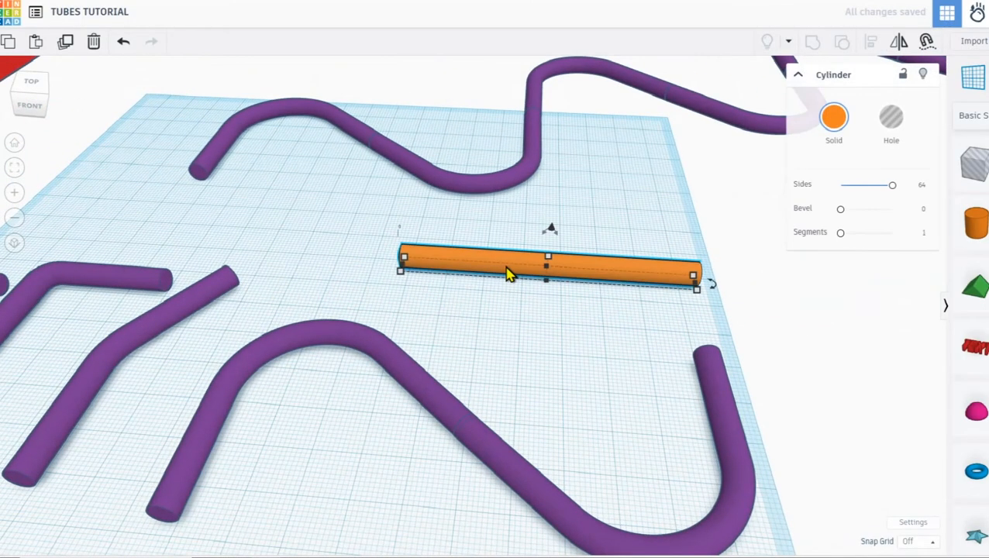
Turn a copy of the orange cylinder perpendicular to the original and shorten it into a short stem.
mouse_move(705, 290)
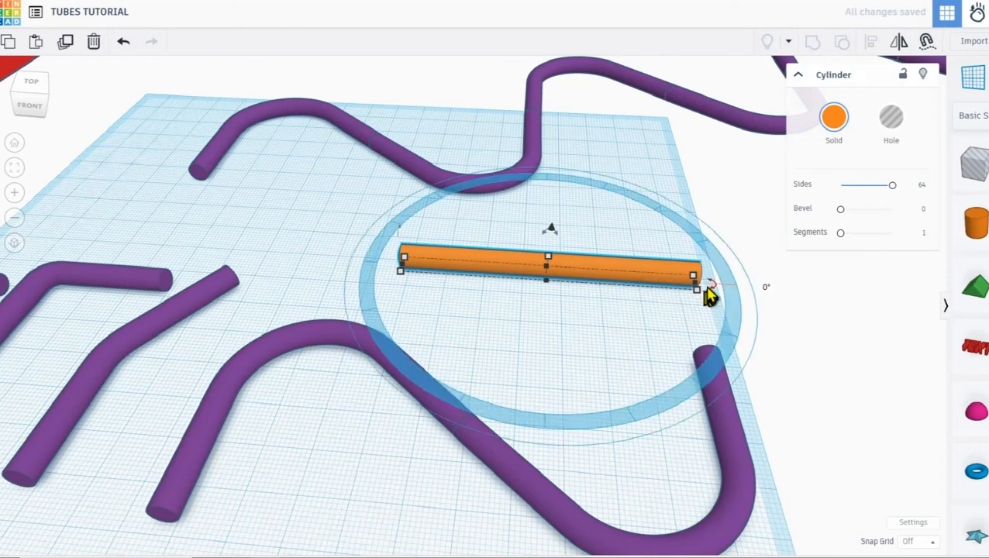
left_click(746, 290)
left_click_drag(545, 393, 546, 335)
Duplicate the long orange cylinder to a spot behind it and move the short stem against the front one to form a T.
left_click(495, 270)
key("ctrl+d")
left_click_drag(497, 267, 536, 198)
left_click_drag(545, 329, 541, 315)
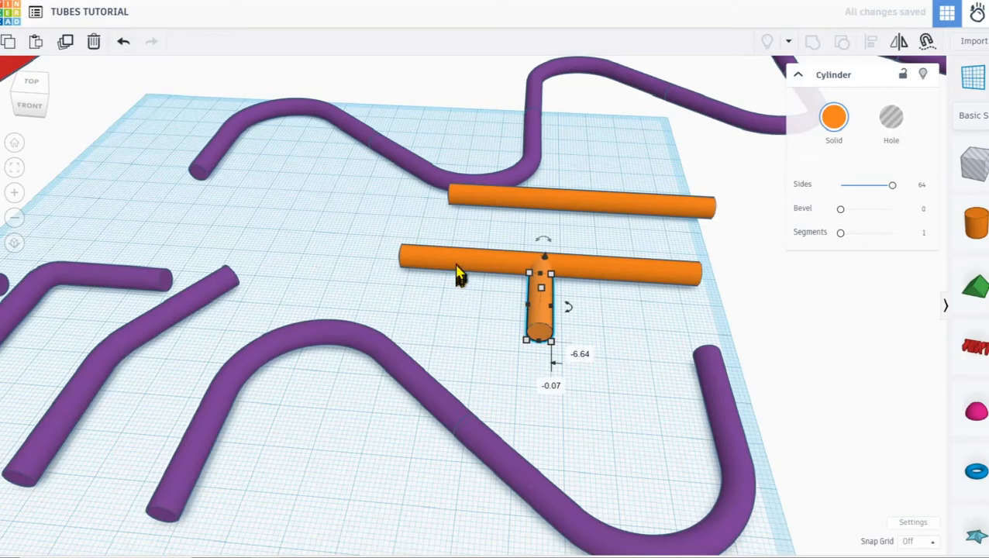
Resize the T's crossbar from both ends so it extends only a short distance on each side of the stem.
left_click(424, 273)
left_click_drag(404, 271, 493, 278)
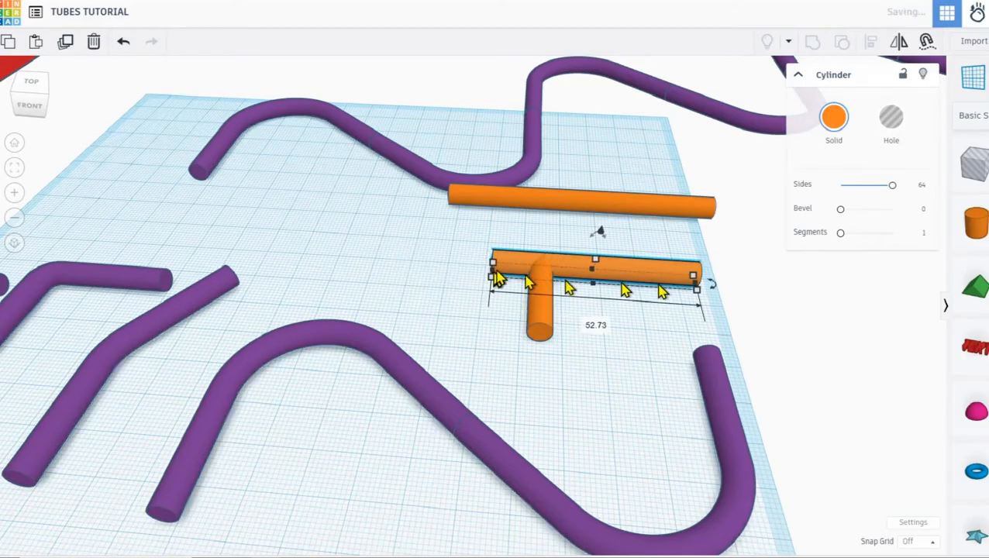
left_click_drag(685, 281, 597, 296)
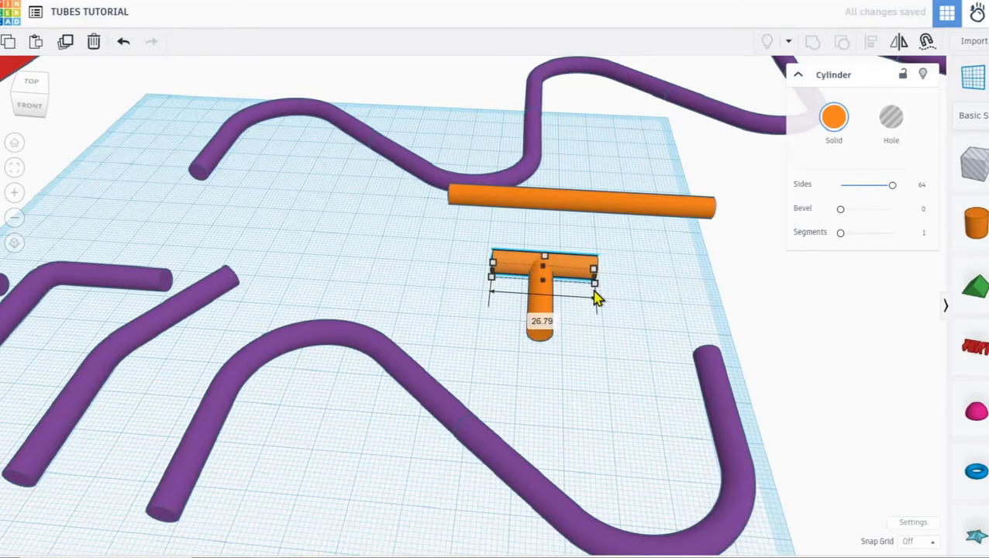
left_click_drag(490, 277, 472, 311)
Select the crossbar and stem together and align them to their common centre across the crossbar's length.
left_click(463, 246)
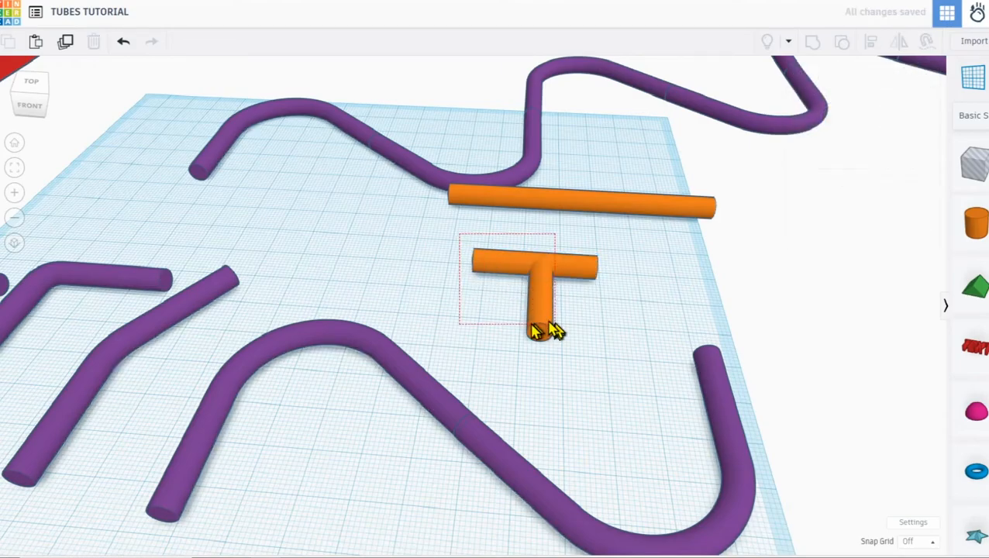
left_click_drag(552, 325, 553, 327)
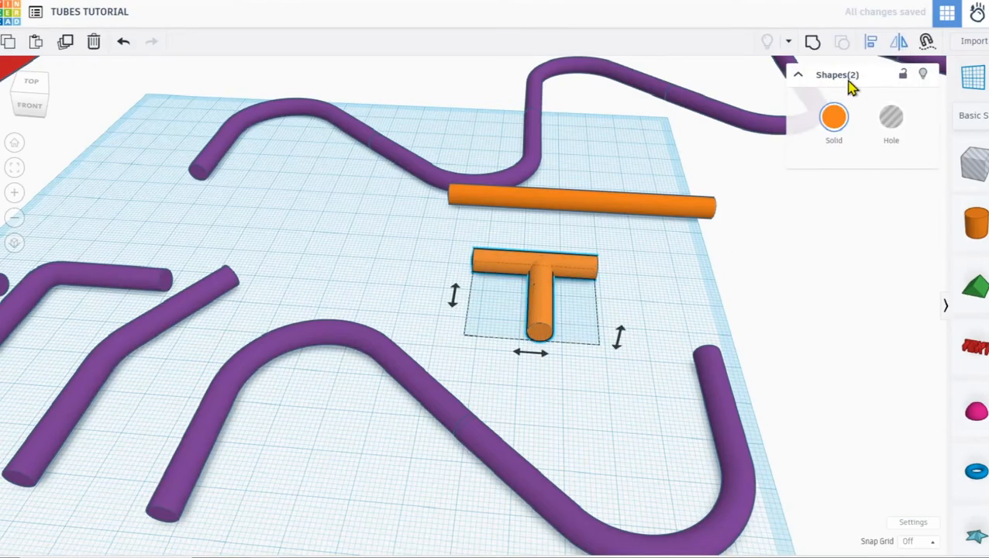
left_click(868, 44)
left_click(531, 352)
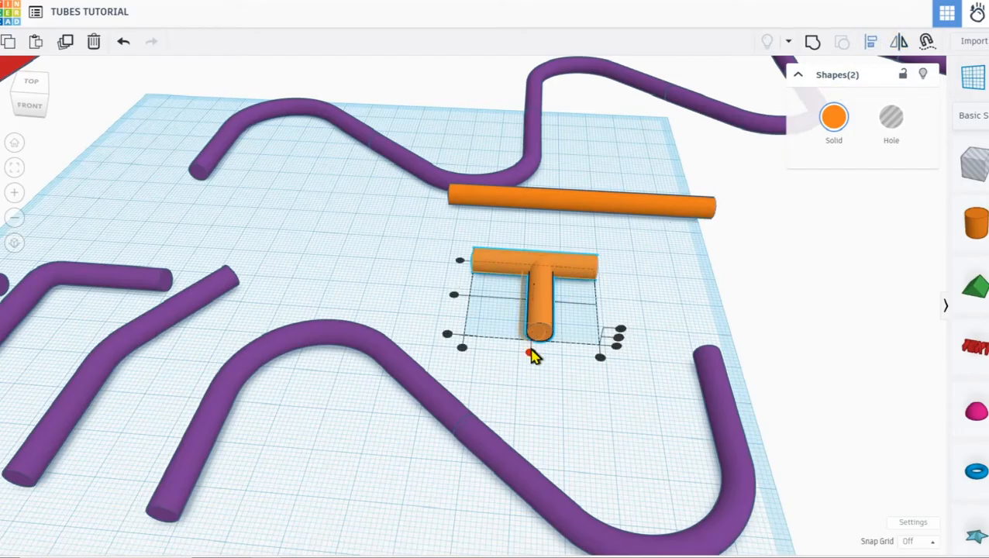
left_click(547, 358)
left_click_drag(512, 259, 538, 267)
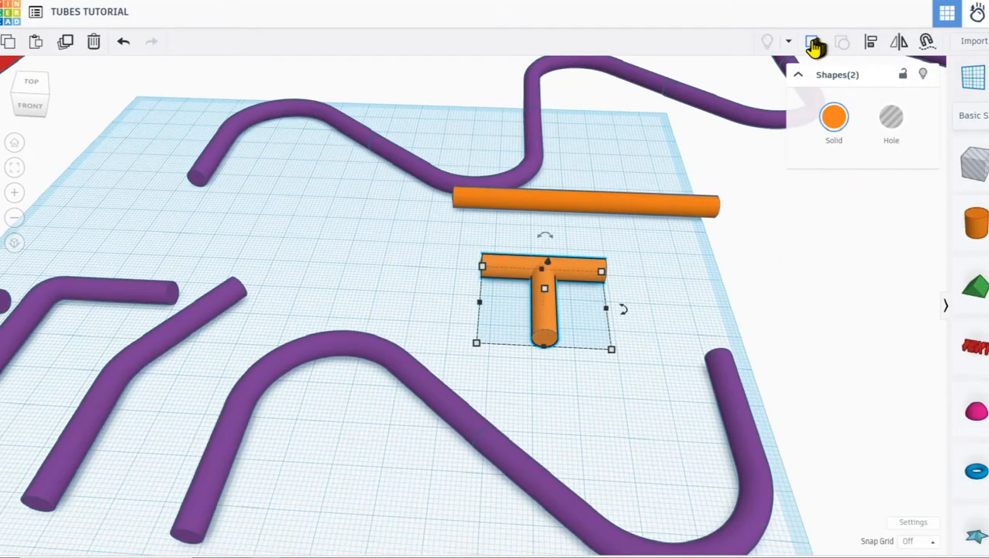
Group the crossbar and stem into one T-piece and colour it pale green.
left_click(814, 46)
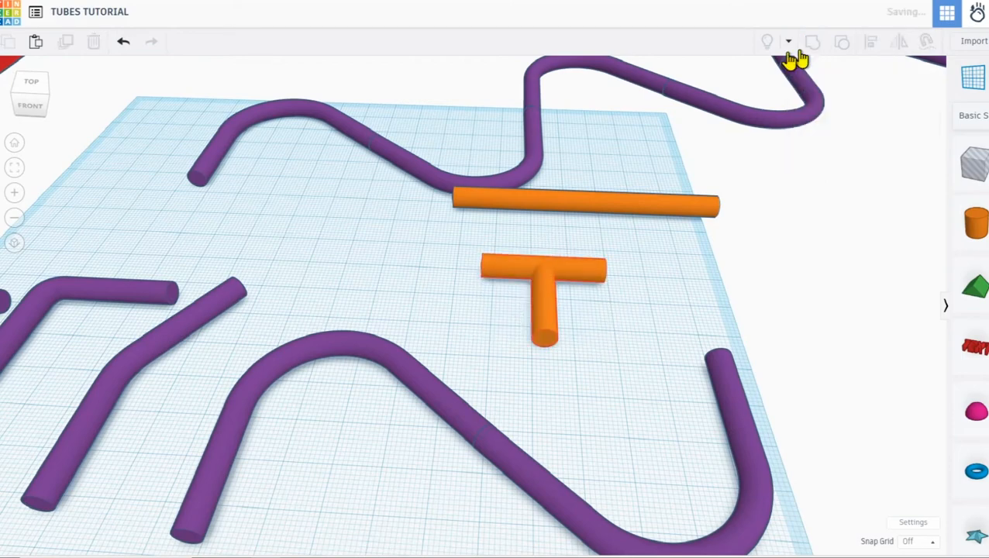
left_click(830, 124)
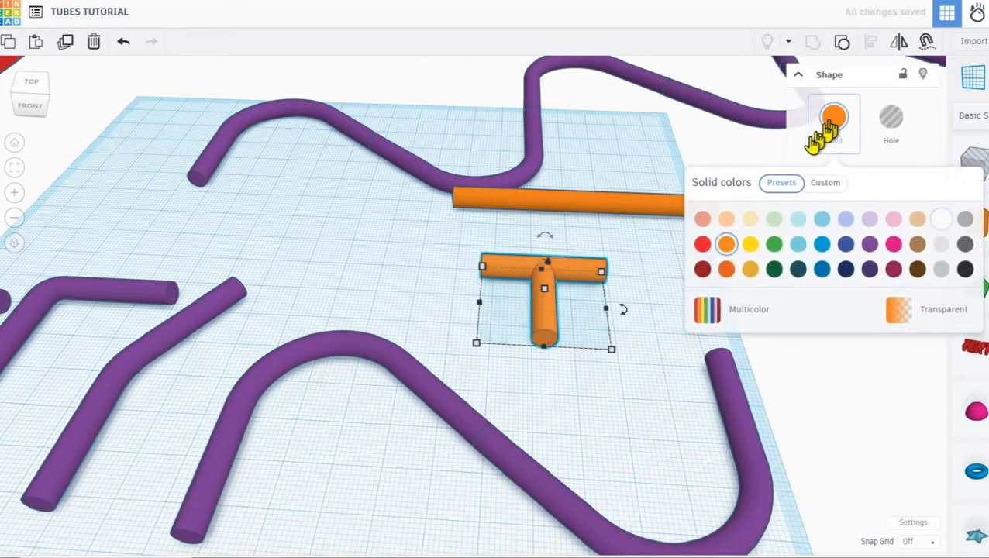
left_click(774, 219)
Move the pale green T-piece beside the short Bent Pipes, behind the gently bent one.
scroll(534, 303, "down", 5)
right_click_drag(541, 293, 448, 286)
left_click_drag(518, 331, 393, 268)
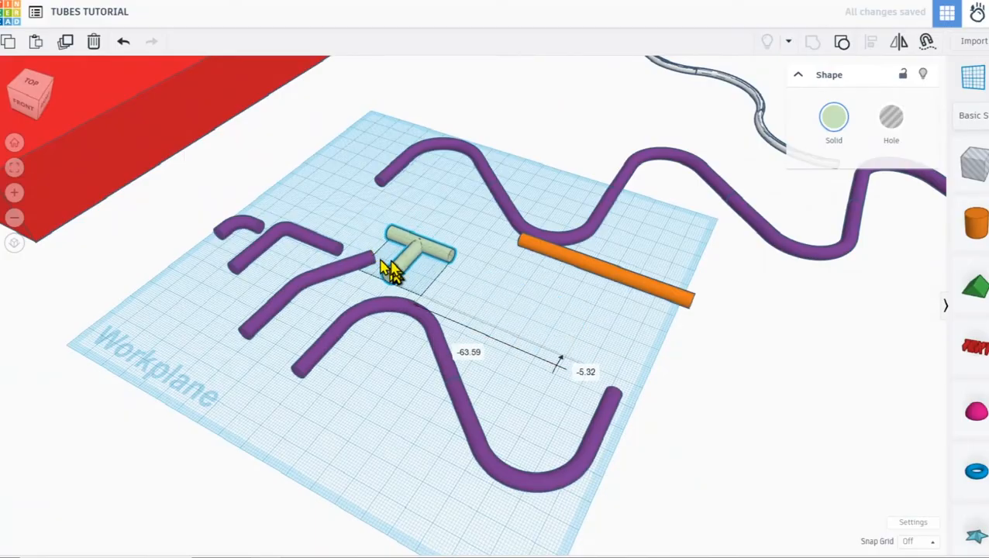
Recolour the large red box white.
scroll(153, 455, "down", 3)
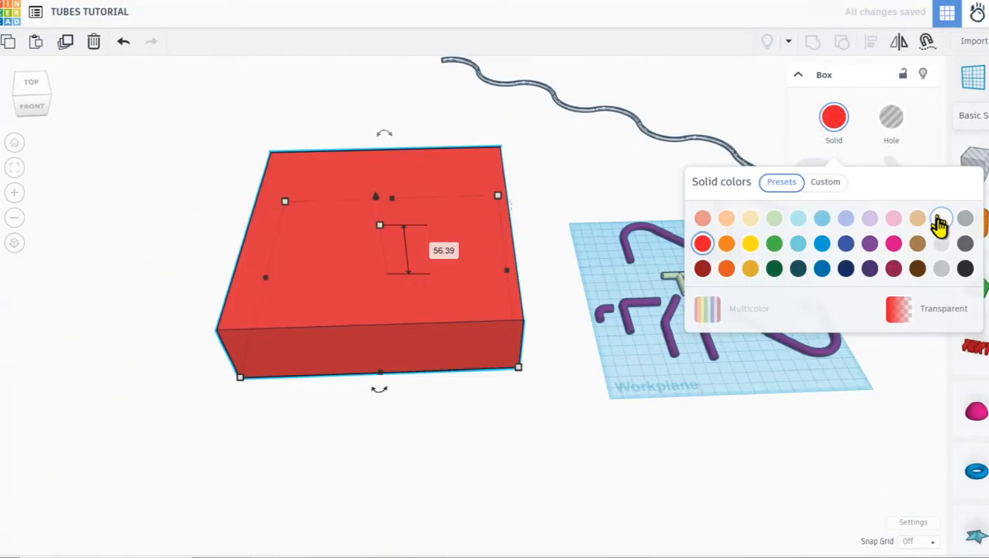
left_click(939, 220)
left_click(524, 375)
scroll(416, 230, "up", 1)
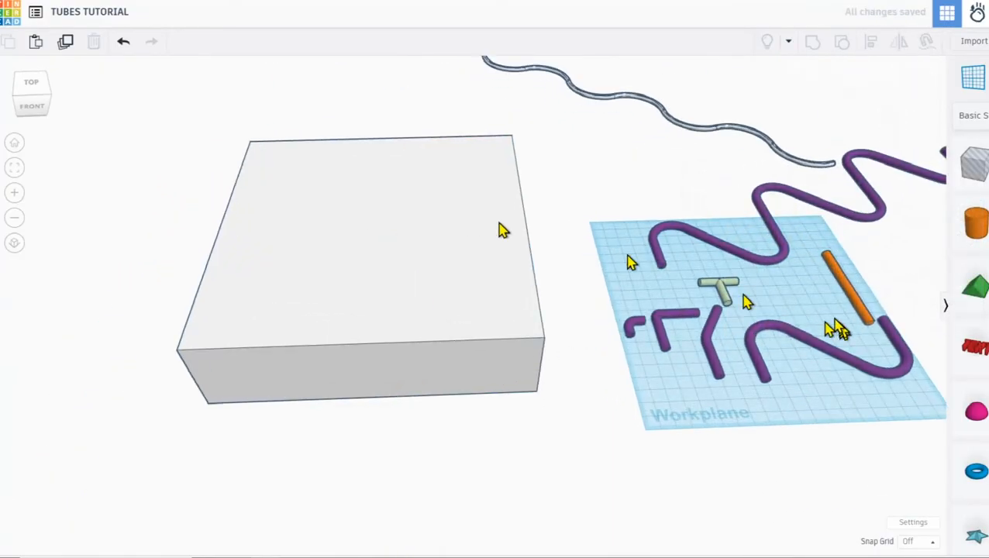
Copy the L-shaped Bent Pipe and use Cruise to place the copy on the white box's top face, near its side edge.
left_click(666, 319)
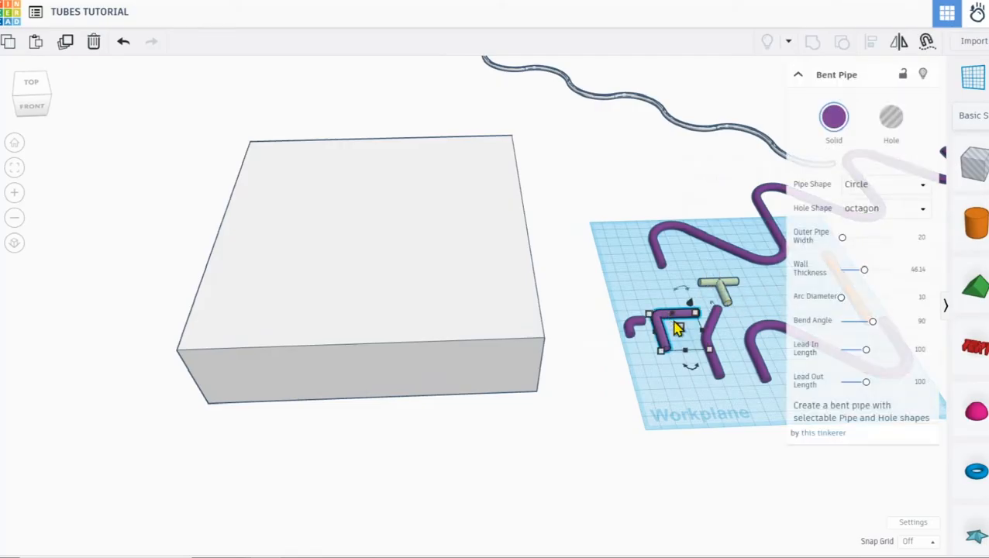
left_click_drag(662, 334, 174, 337)
middle_click_drag(253, 238, 358, 245)
left_click_drag(290, 316, 409, 295)
left_click(927, 42)
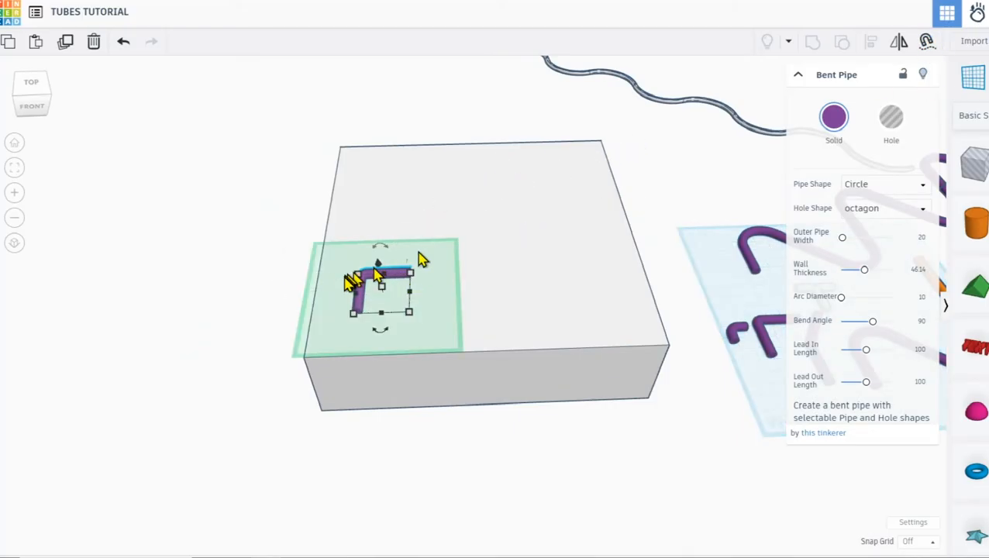
scroll(359, 302, "up", 1)
left_click_drag(397, 272, 363, 250)
Rotate the L-shaped pipe on the box 90° so one leg stands perpendicular to the top face.
scroll(352, 257, "up", 3)
right_click_drag(271, 263, 380, 220)
left_click_drag(310, 194, 307, 189)
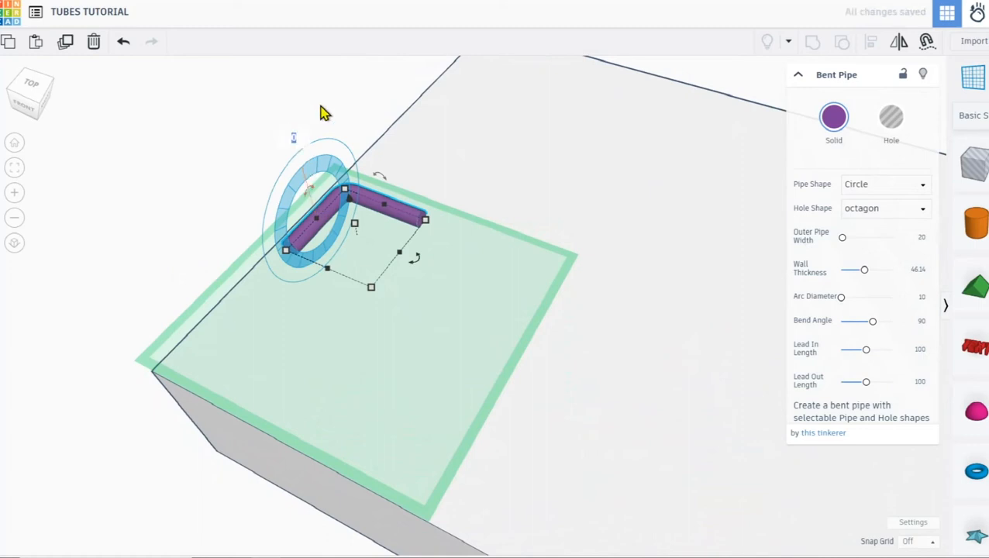
type("90")
key("Return")
Position the rotated pipe over the box's side edge, with one leg sunk into the top and the other running down the side.
left_click_drag(373, 210, 341, 190)
right_click_drag(313, 205, 415, 209)
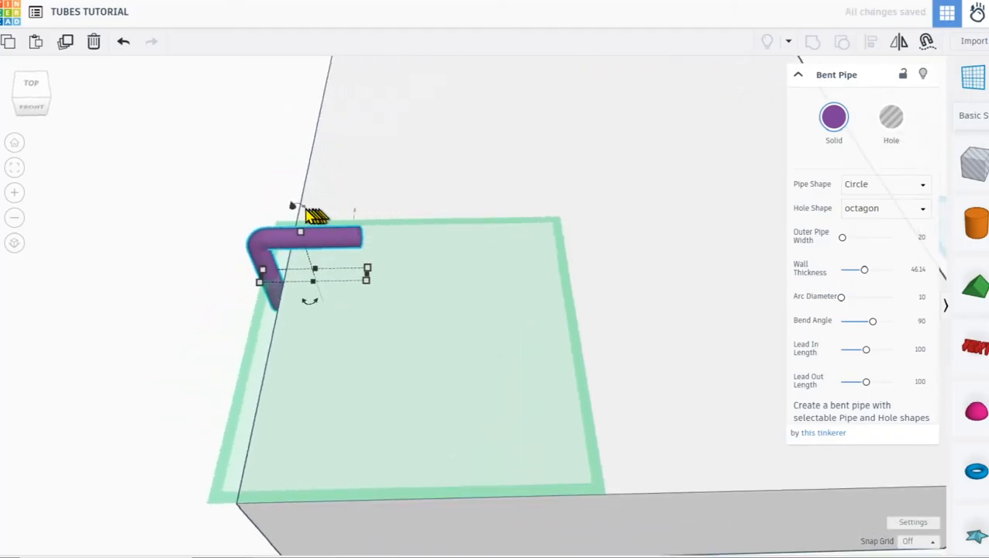
left_click_drag(298, 213, 297, 230)
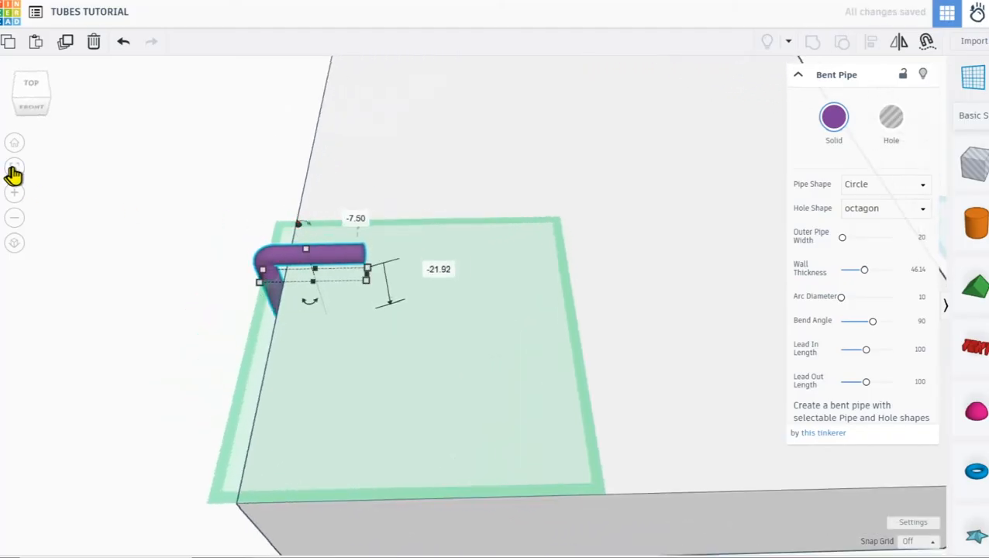
left_click(13, 168)
left_click_drag(309, 236, 303, 236)
left_click_drag(359, 192, 338, 244)
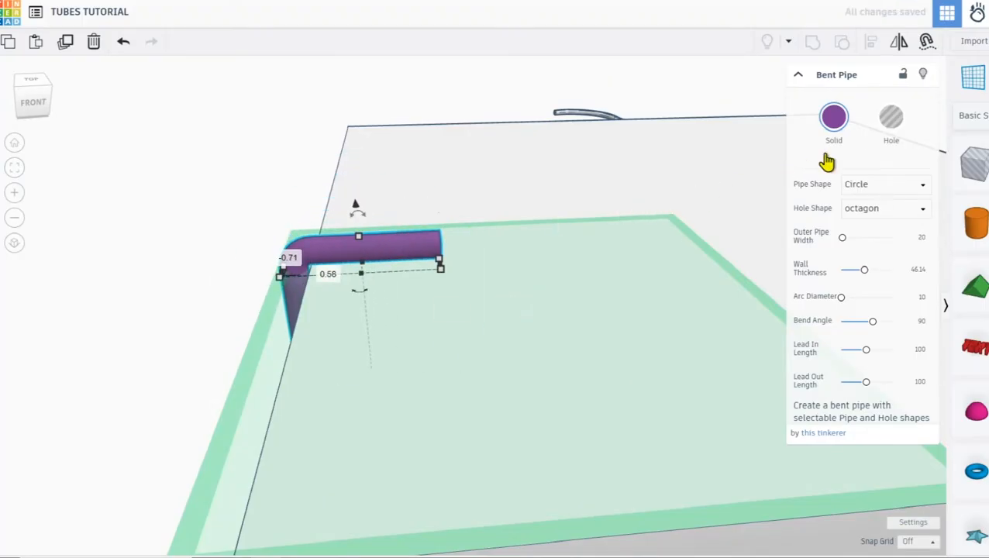
Turn the L-shaped pipe into a hole and fine-tune its height at the box's edge, raising it about 0.8 mm.
left_click(890, 122)
scroll(313, 293, "up", 3)
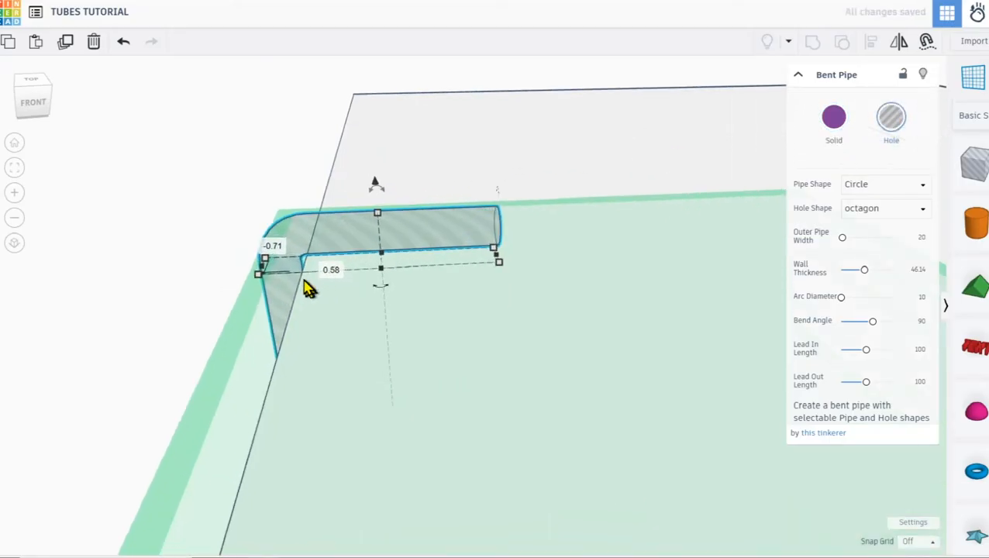
right_click_drag(321, 290, 354, 295)
left_click_drag(376, 200, 376, 202)
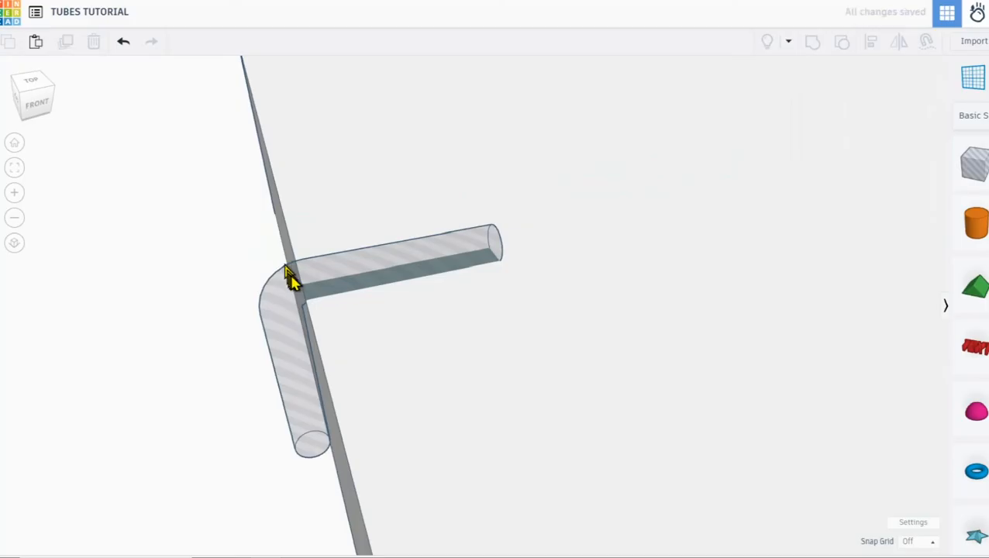
left_click(289, 276)
left_click_drag(369, 155, 369, 159)
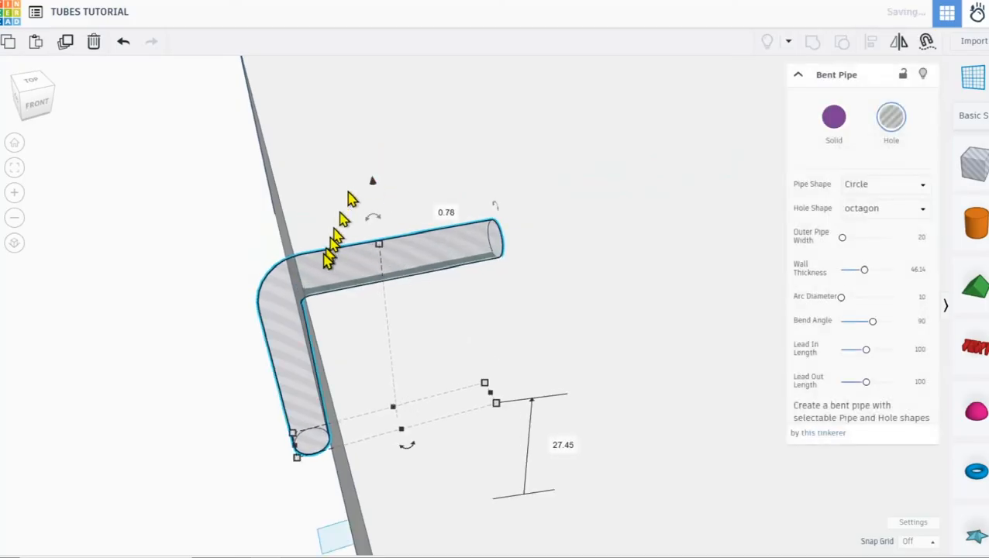
Turn the L-shaped pipe at the box's edge back into a solid and give it the custom turquoise colour 00ffbe.
left_click_drag(331, 269, 338, 260)
right_click_drag(338, 260, 329, 221)
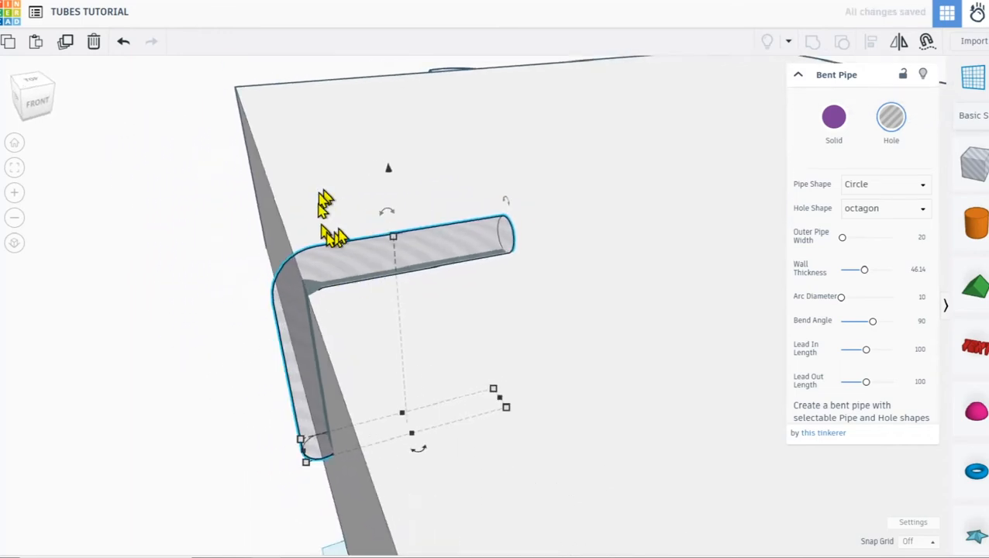
left_click(835, 124)
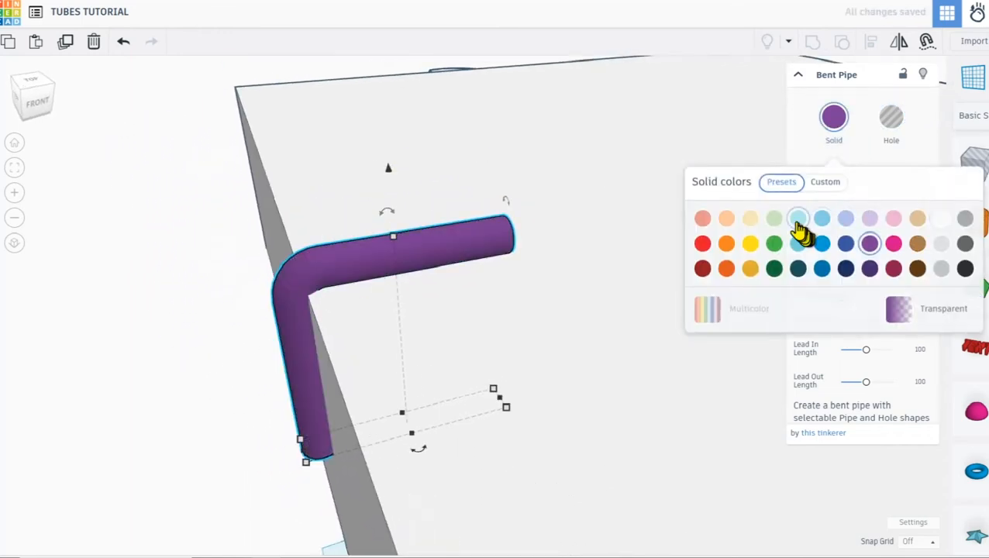
left_click(818, 191)
mouse_move(794, 265)
left_mouse_down()
mouse_move(810, 315)
mouse_move(806, 279)
mouse_move(798, 337)
left_mouse_up()
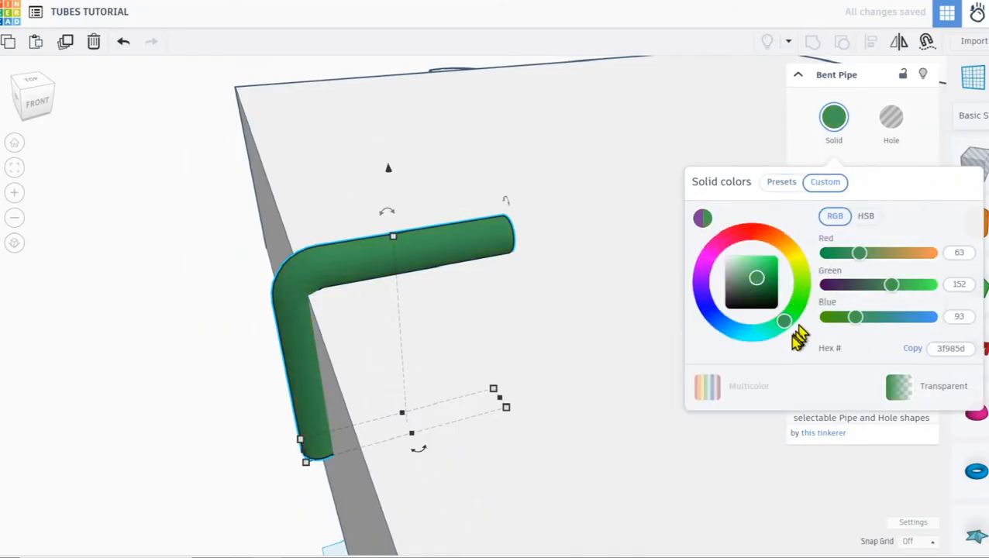
left_click_drag(763, 283, 777, 261)
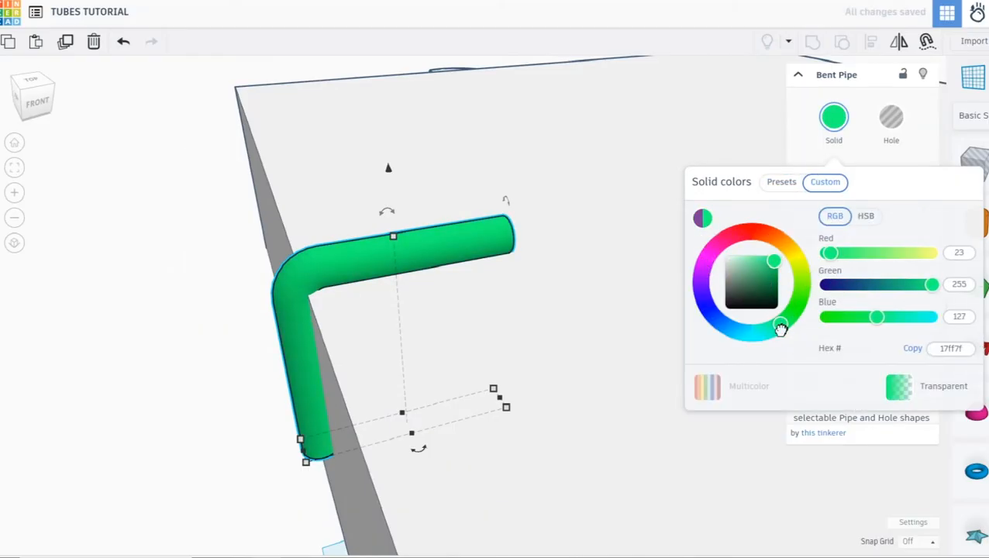
left_click_drag(775, 262, 782, 232)
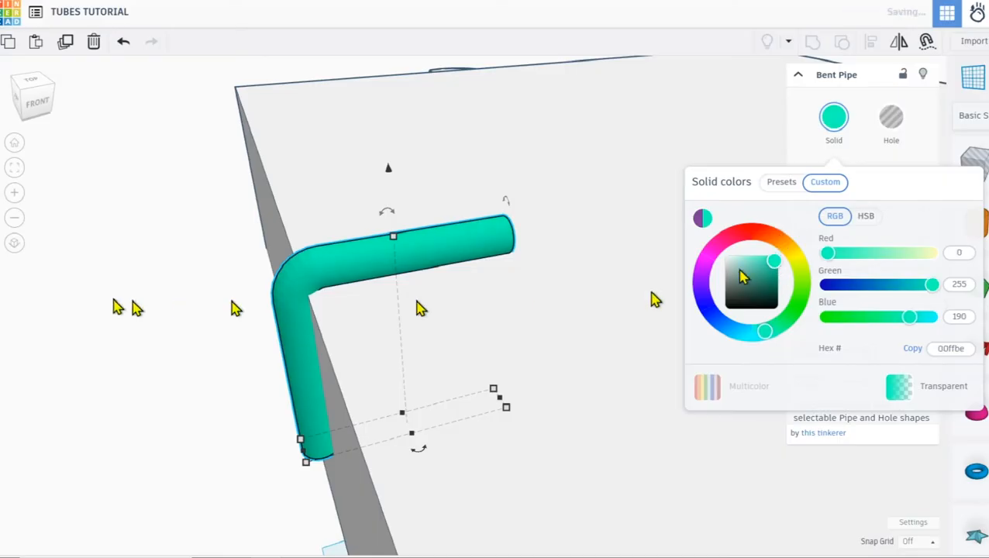
Duplicate the turquoise L-shaped pipe and place the copy parallel beside it along the box's side edge.
left_click(127, 298)
scroll(260, 292, "down", 3)
left_click(295, 282)
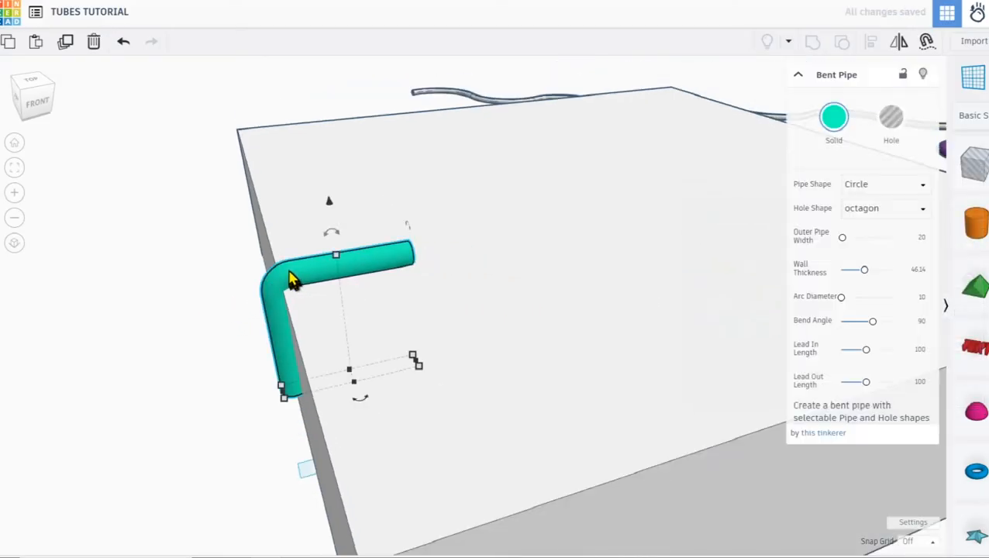
scroll(291, 265, "down", 3)
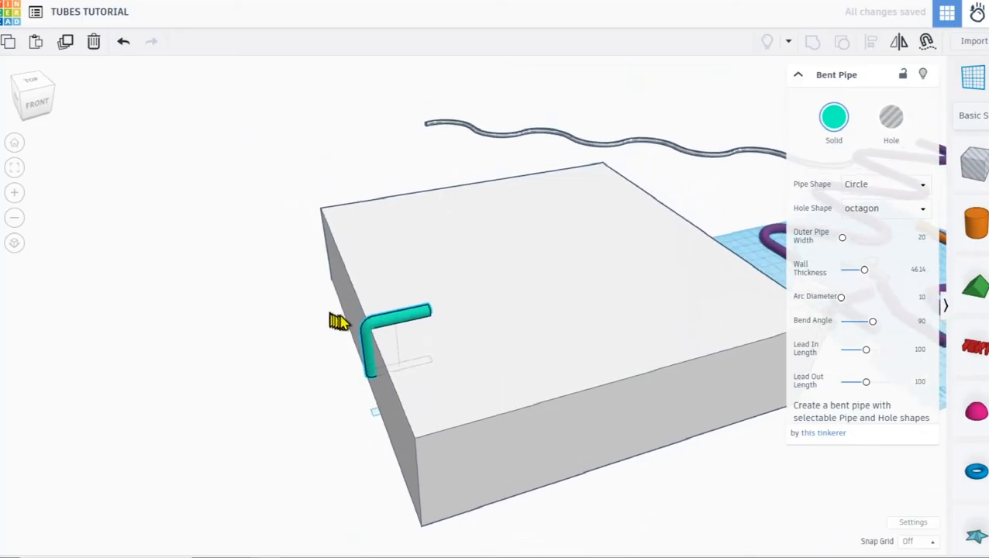
right_click_drag(322, 398, 541, 392)
left_click(382, 399)
middle_click_drag(524, 284, 431, 313)
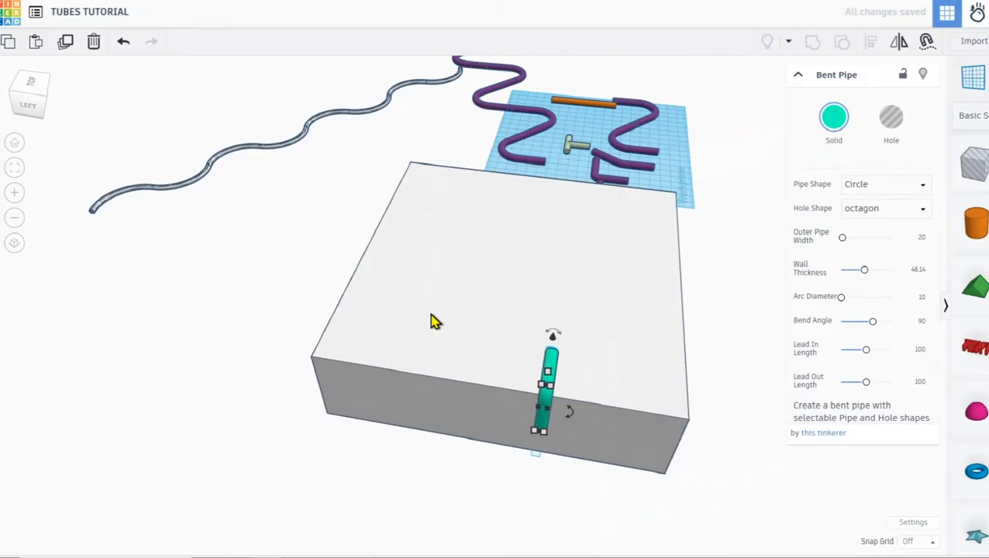
key("Left")
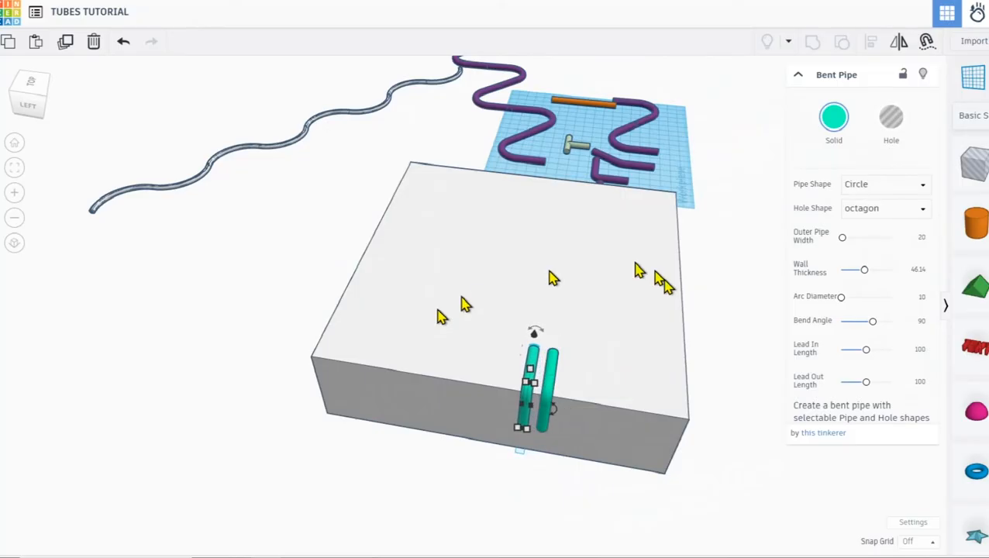
Set the snap grid to 0.1 mm.
left_click(918, 543)
left_click(915, 479)
left_click(391, 456)
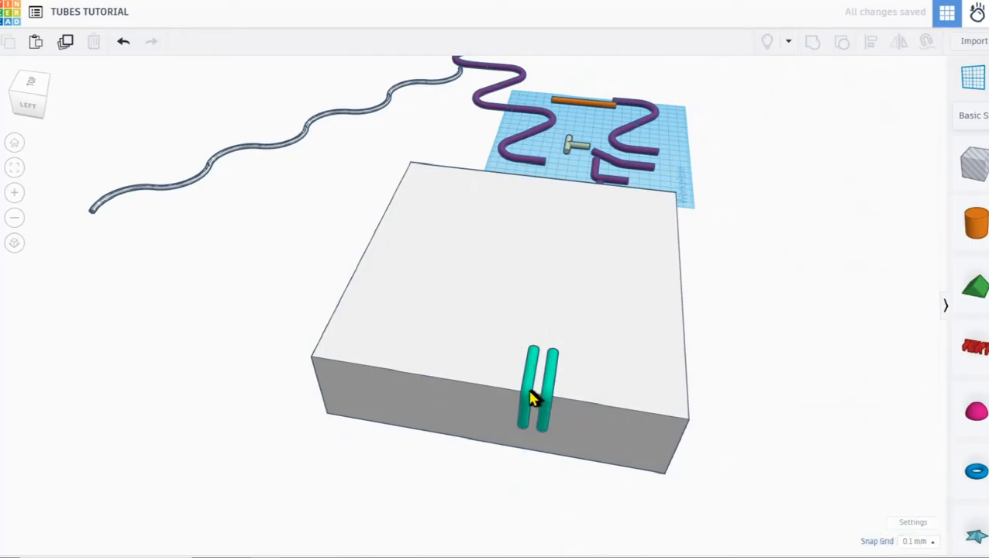
Duplicate both turquoise pipes together and move the new pair along the box's side edge towards its far corner.
left_click(532, 398)
left_click(547, 395, "shift")
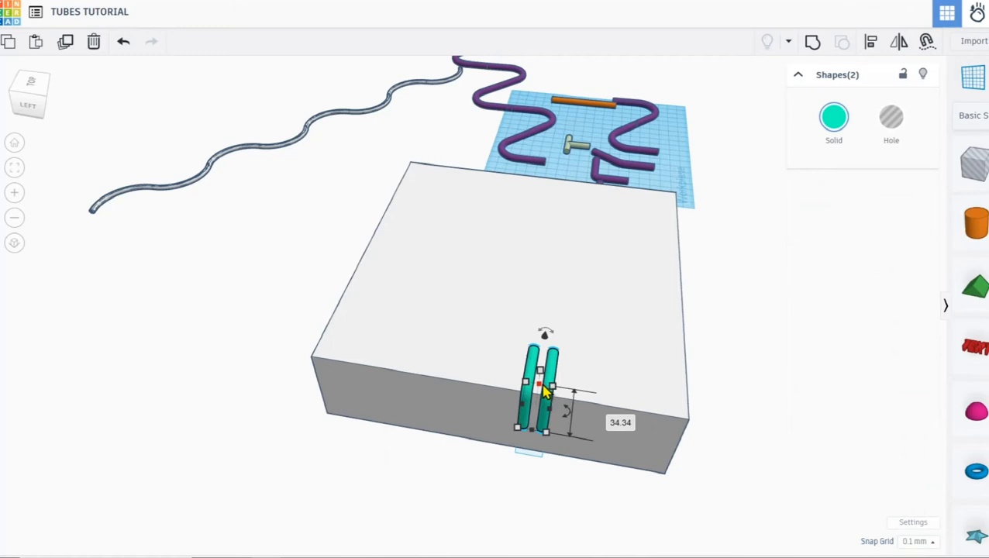
key("ctrl+d")
key("Left")
key("Left")
key("Left")
key("Left")
key("Left")
key("Left")
key("Left")
key("Left")
key("Left")
key("Left")
key("Left")
key("Left")
key("Left")
key("Left")
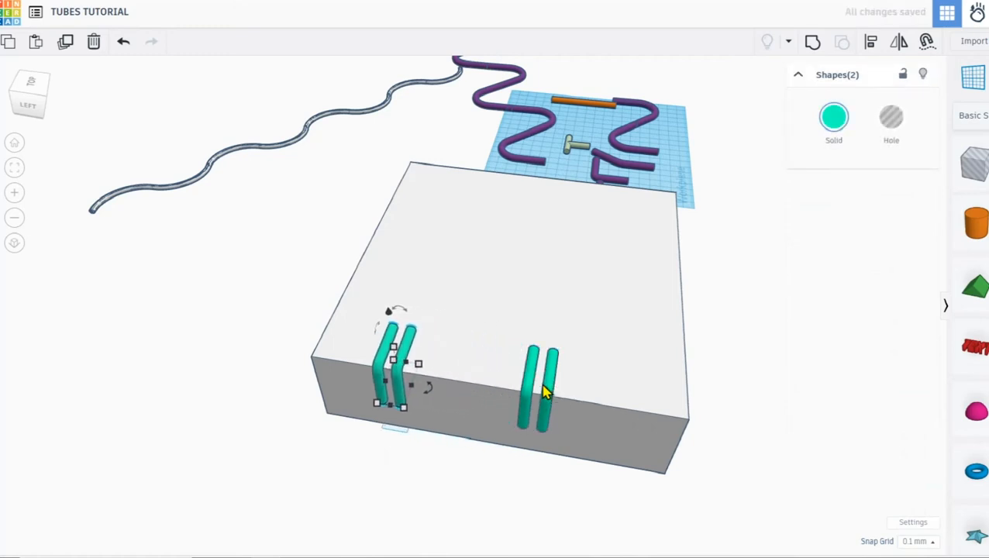
left_click(530, 391)
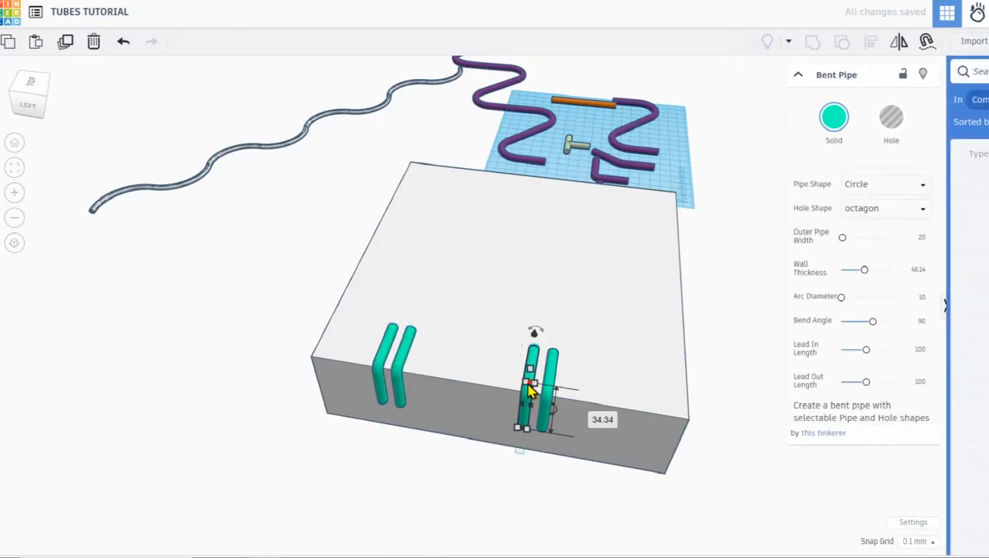
key("ctrl+d")
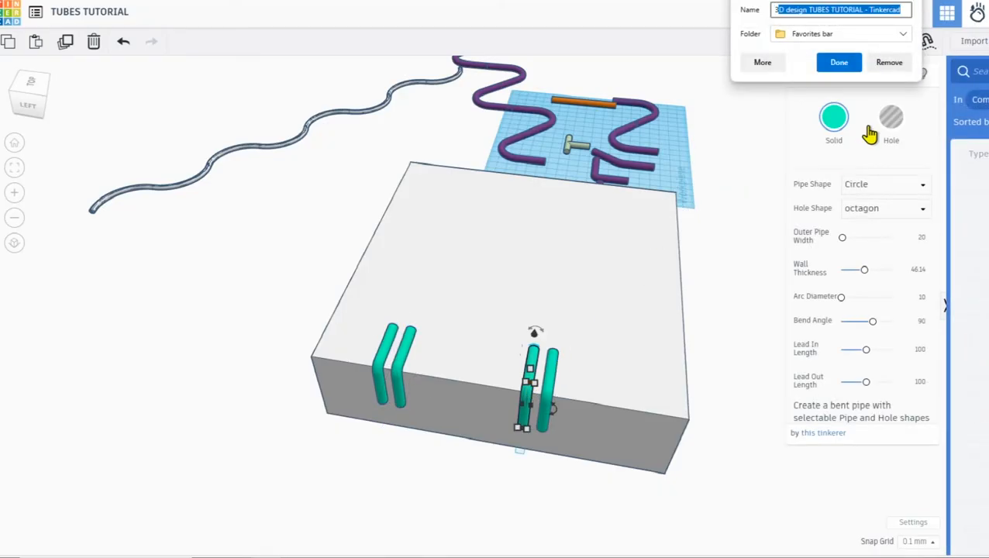
left_click(887, 64)
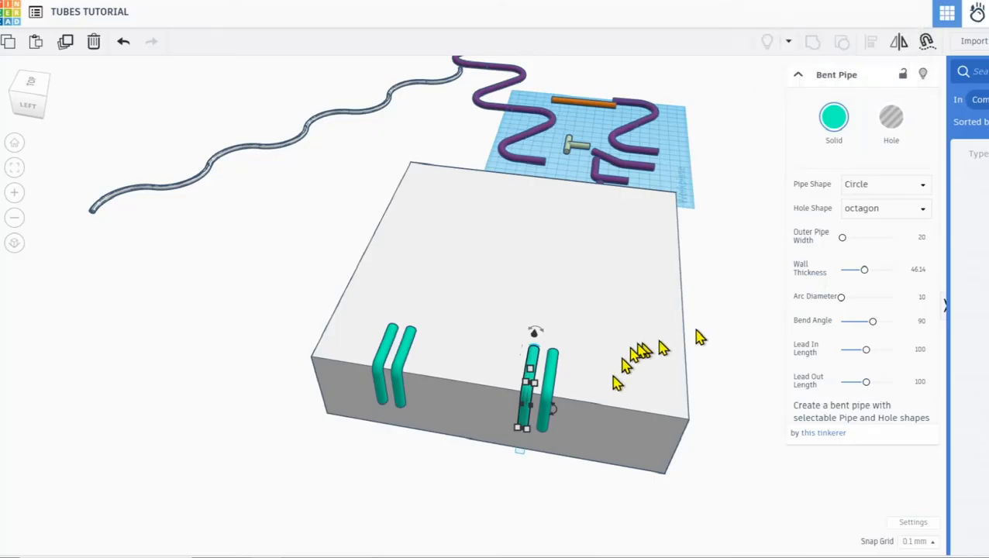
Duplicate one turquoise pipe of the first pair and move the copy along the side edge to the box's front corner.
left_click(546, 470)
left_click(527, 395)
key("ctrl+d")
key("shift+Right")
key("shift+Right")
key("shift+Right")
key("shift+Right")
key("shift+Right")
key("shift+Right")
key("shift+Right")
key("shift+Right")
key("shift+Right")
key("shift+Right")
key("shift+Right")
key("shift+Right")
key("shift+Right")
key("shift+Right")
key("shift+Right")
key("shift+Right")
key("shift+Right")
key("shift+Right")
key("shift+Right")
key("shift+Right")
key("shift+Right")
key("shift+Right")
key("shift+Right")
key("shift+Right")
key("shift+Right")
key("shift+Right")
key("shift+Right")
key("shift+Right")
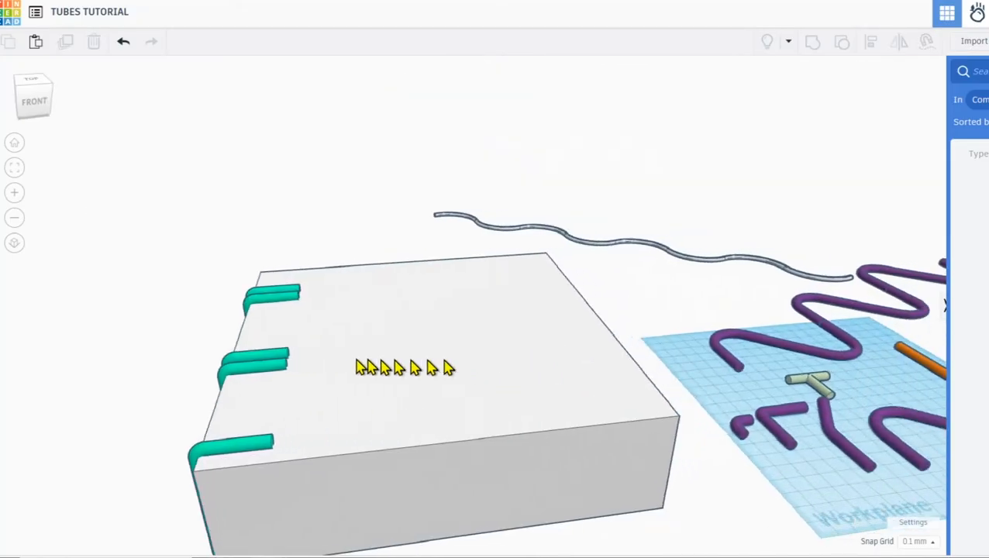
Use Cruise to place a copy of the long wavy purple tube on the white box's top face.
scroll(356, 366, "down", 1)
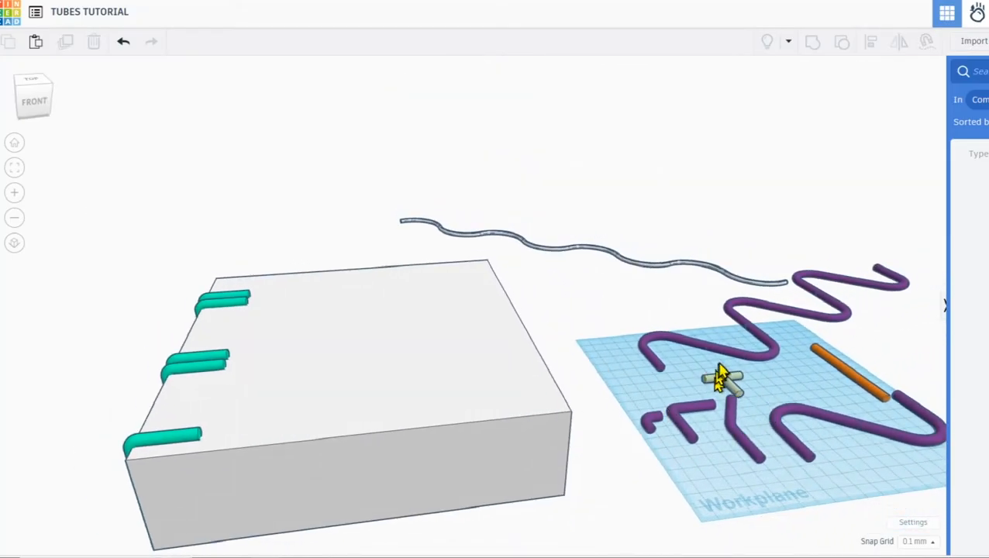
left_click(759, 367)
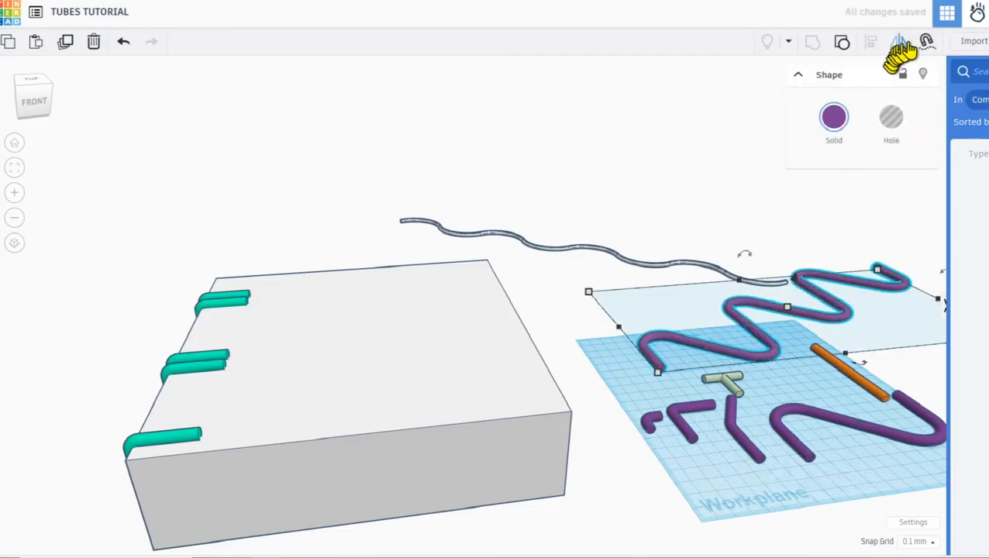
left_click(926, 42)
left_click_drag(784, 318, 505, 286)
Rotate and shift the wavy purple tube so it runs diagonally across the box's top from the front corner pipe.
left_click_drag(563, 268, 435, 322)
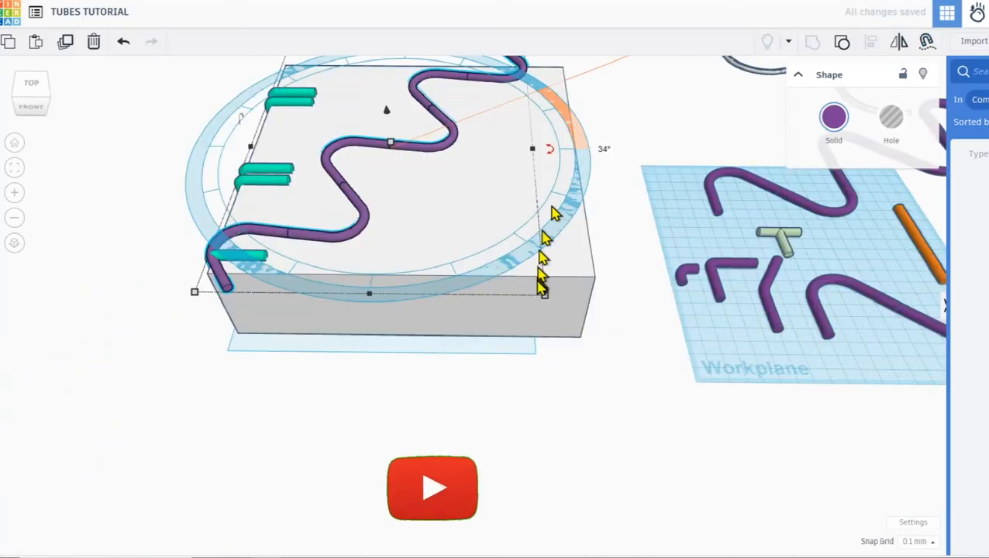
left_click_drag(542, 291, 509, 268)
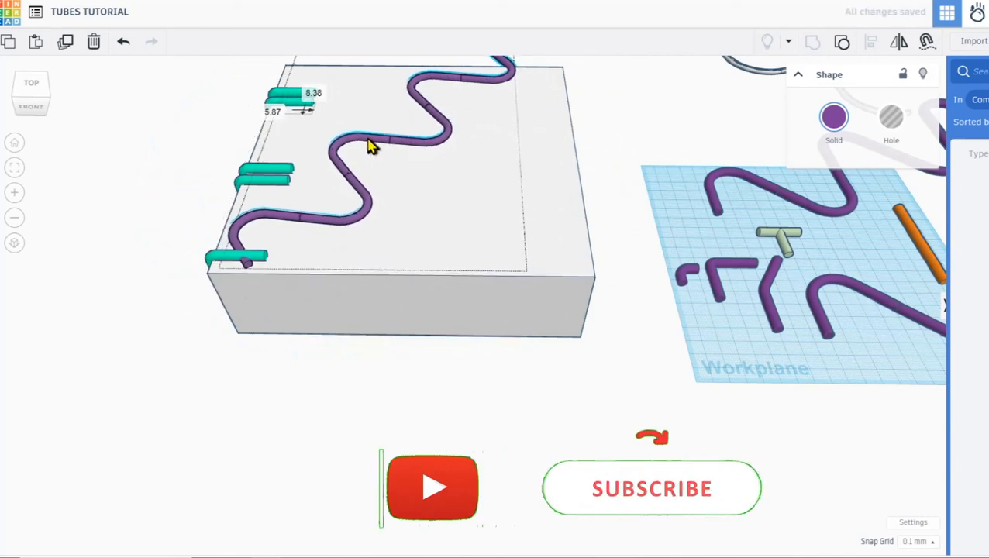
scroll(426, 201, "down", 1)
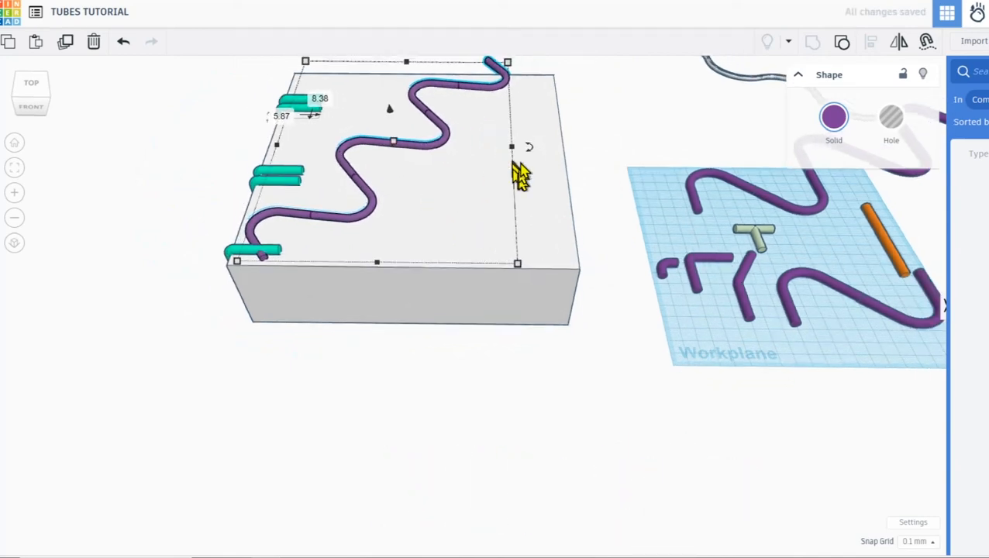
left_click_drag(529, 151, 596, 178)
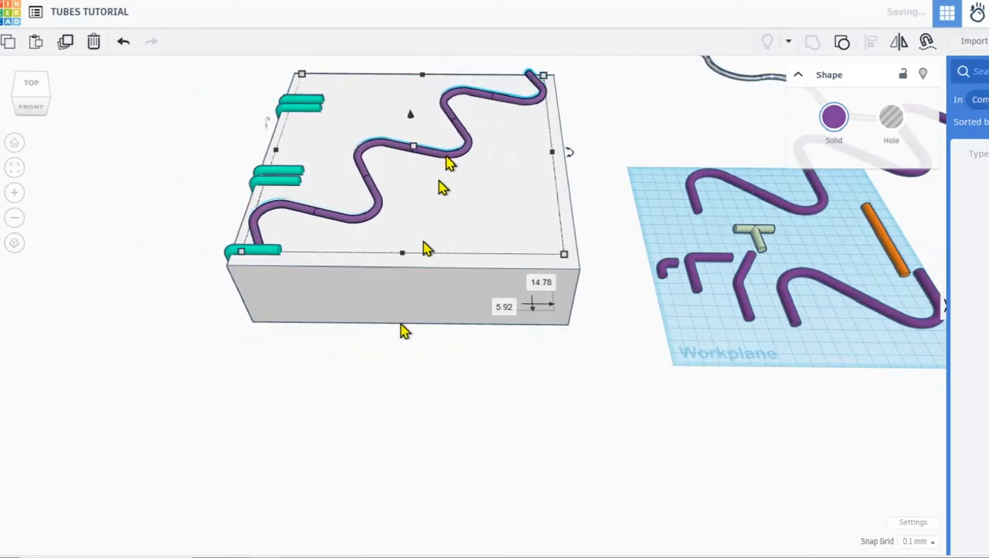
left_click(415, 395)
middle_click_drag(510, 336, 428, 378)
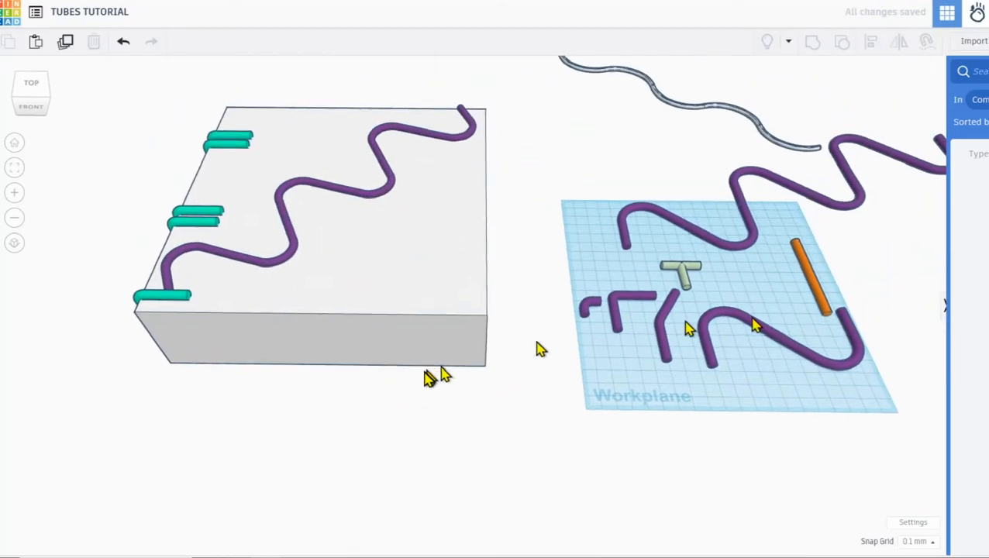
Use Cruise to place a copy of the orange cylinder on the box's top face and rotate it 90°.
left_click(818, 290)
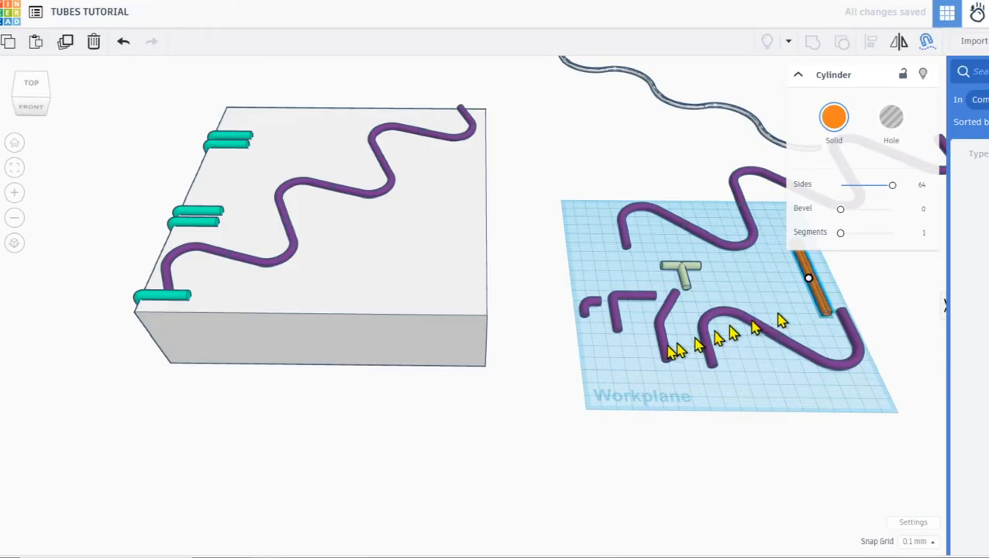
left_click_drag(809, 283, 273, 165, "alt")
scroll(271, 170, "up", 5)
right_click_drag(275, 203, 313, 272)
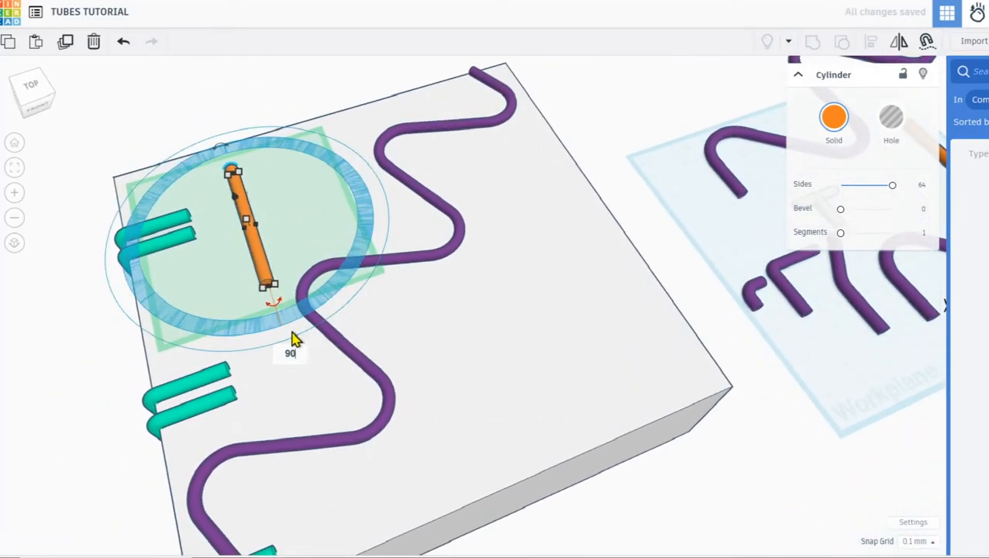
left_click_drag(291, 339, 294, 339)
Move the orange cylinder against the end of the far turquoise pipe so it extends that pipe's upper leg.
scroll(209, 237, "up", 3)
left_click_drag(205, 242, 226, 196)
scroll(213, 200, "up", 5)
right_click_drag(192, 237, 271, 314)
left_click_drag(205, 360, 207, 364)
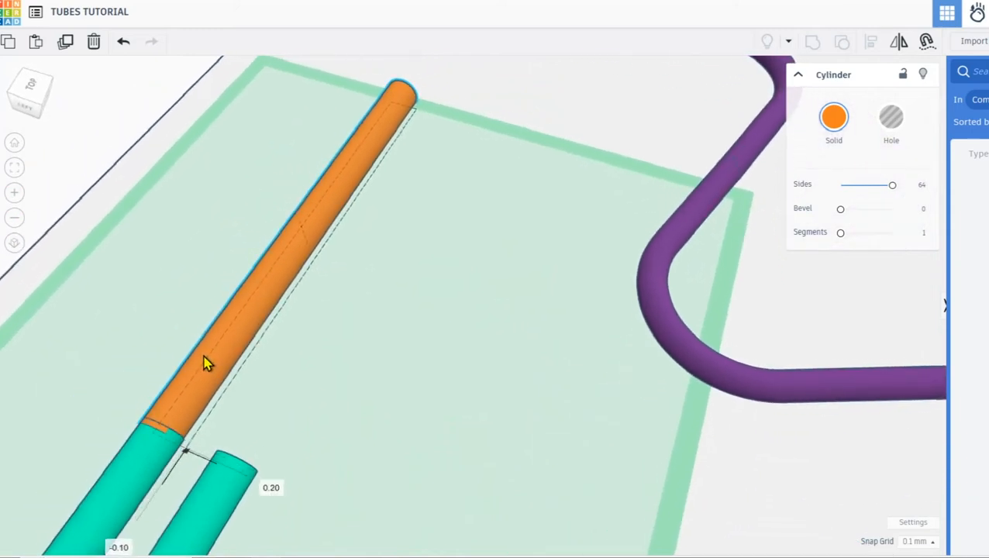
left_click(83, 352)
Duplicate the orange cylinder and line the copy up with the end of the adjacent turquoise pipe.
left_click(179, 388)
key("ctrl+d")
left_click_drag(196, 392, 269, 420)
Duplicate both orange cylinders together and move the new pair onto the ends of the middle pair of turquoise pipes.
left_click(218, 382, "shift")
scroll(274, 392, "down", 3)
key("ctrl+d")
key("shift+Right")
key("shift+Right")
key("shift+Right")
key("shift+Right")
key("shift+Right")
key("shift+Right")
key("shift+Right")
key("shift+Right")
key("shift+Right")
key("shift+Right")
key("shift+Right")
key("shift+Right")
key("shift+Right")
key("shift+Right")
key("shift+Right")
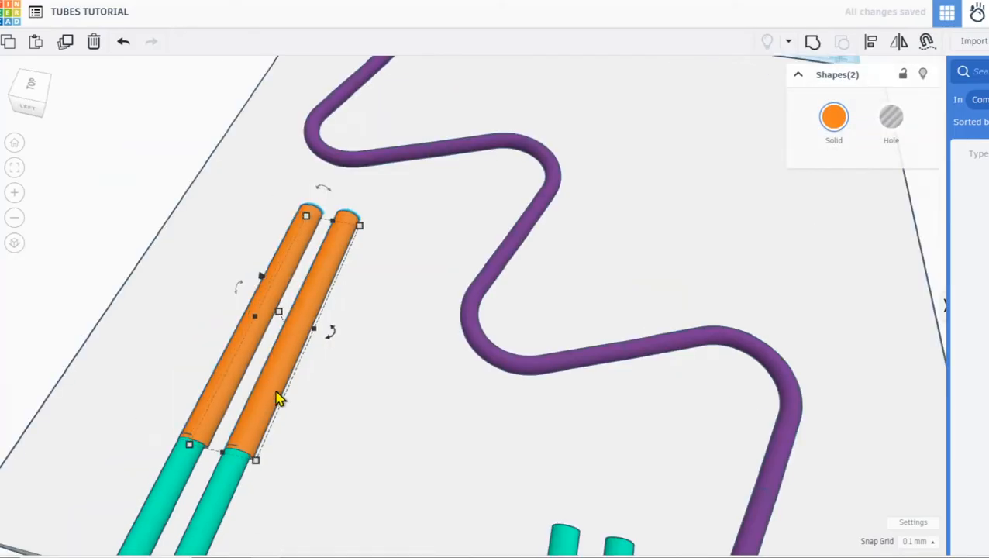
key("shift+Right")
key("shift+Right")
key("shift+Right")
key("shift+Right")
key("shift+Right")
key("shift+Right")
key("shift+Right")
key("shift+Right")
key("shift+Right")
key("shift+Right")
key("shift+Right")
key("shift+Right")
key("shift+Right")
key("shift+Right")
key("shift+Right")
key("shift+Right")
key("shift+Right")
key("shift+Right")
key("shift+Right")
key("shift+Right")
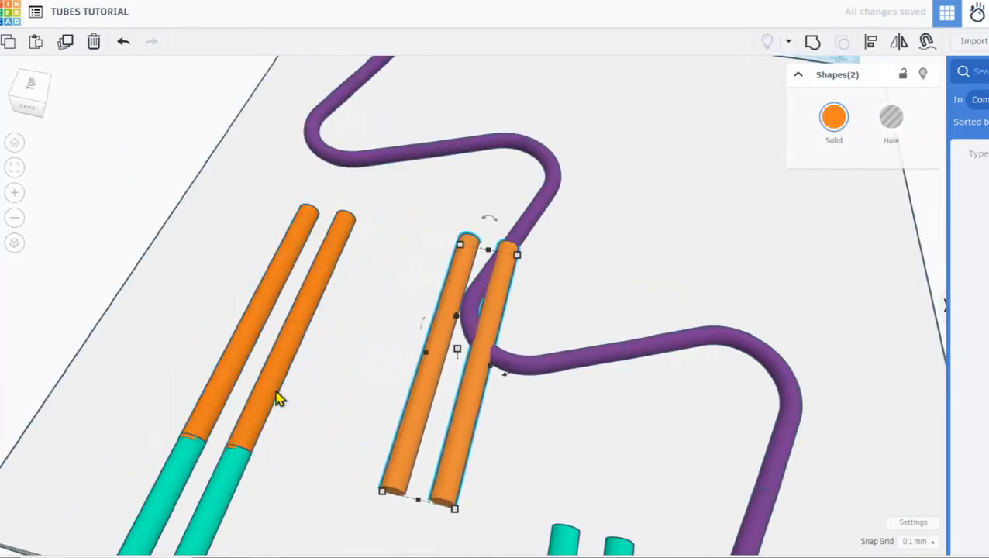
key("shift+Right")
key("shift+Right")
key("shift+Right")
key("shift+Right")
middle_click_drag(253, 329, 134, 227)
key("shift+Right")
key("shift+Right")
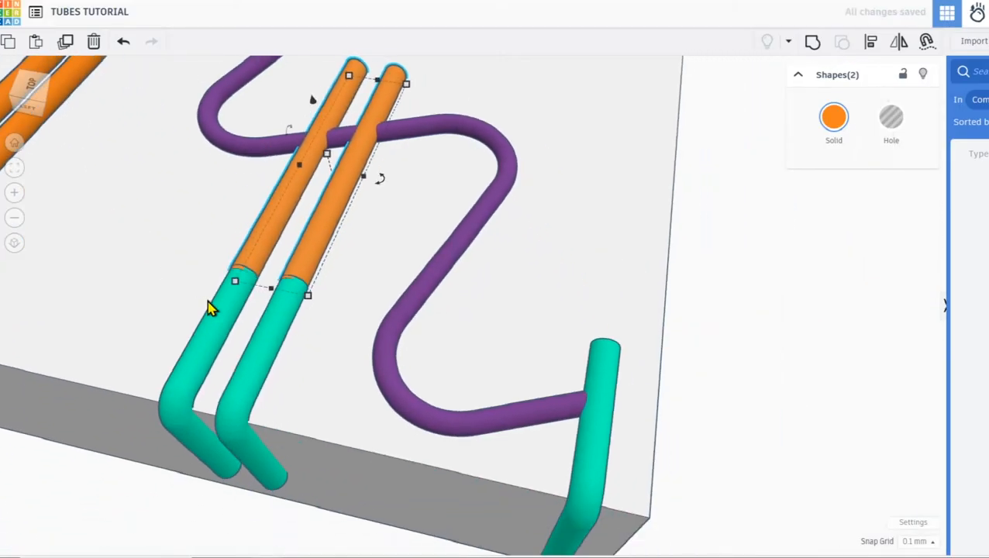
key("Right")
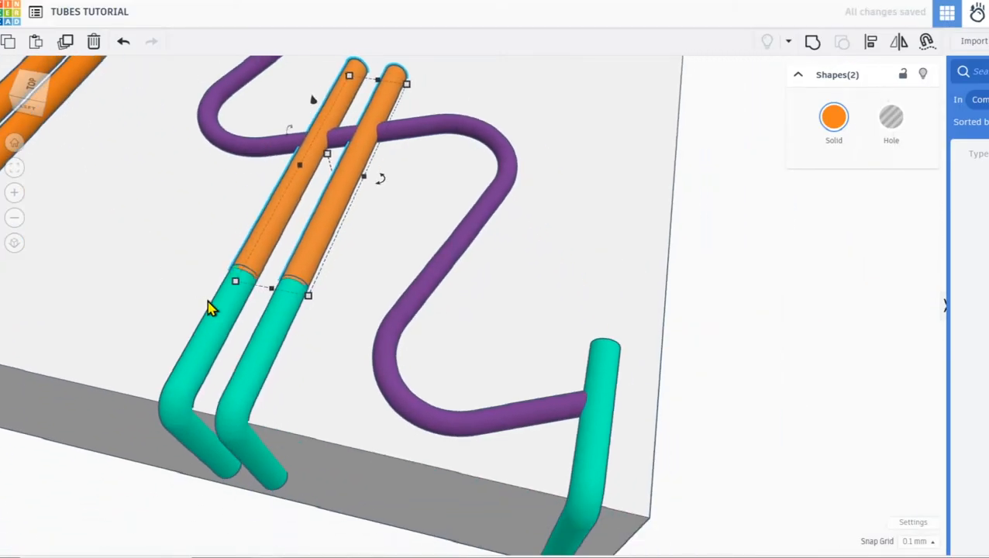
Move a copy of the orange cylinder pair onto the end of the single near turquoise pipe and delete the surplus cylinder.
key("ctrl+c")
key("ctrl+v")
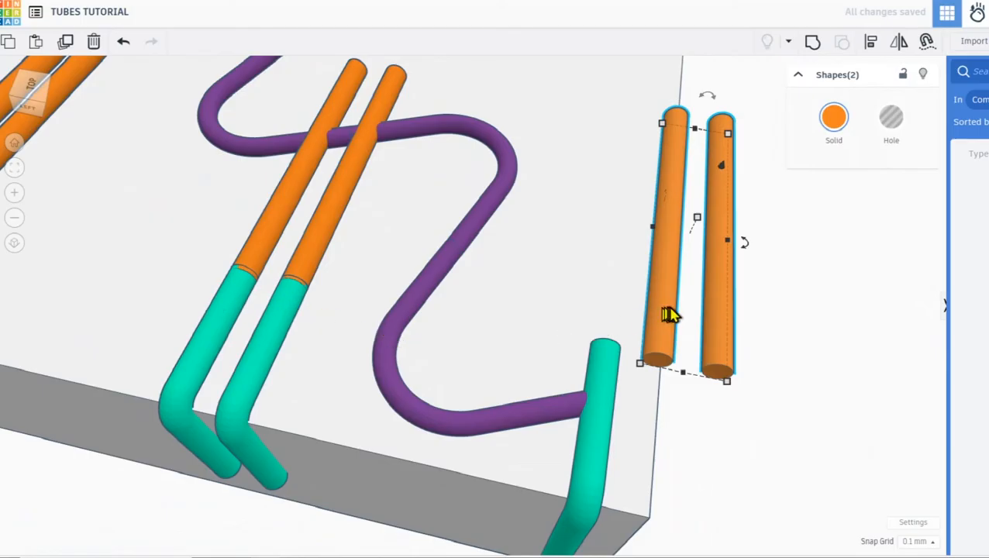
key("Left")
key("Left")
key("Left")
key("Left")
key("Left")
key("Left")
key("Left")
key("Left")
key("Left")
key("Left")
key("Left")
key("Left")
key("Left")
key("Left")
key("Left")
key("Left")
key("Left")
key("Left")
key("Left")
key("Left")
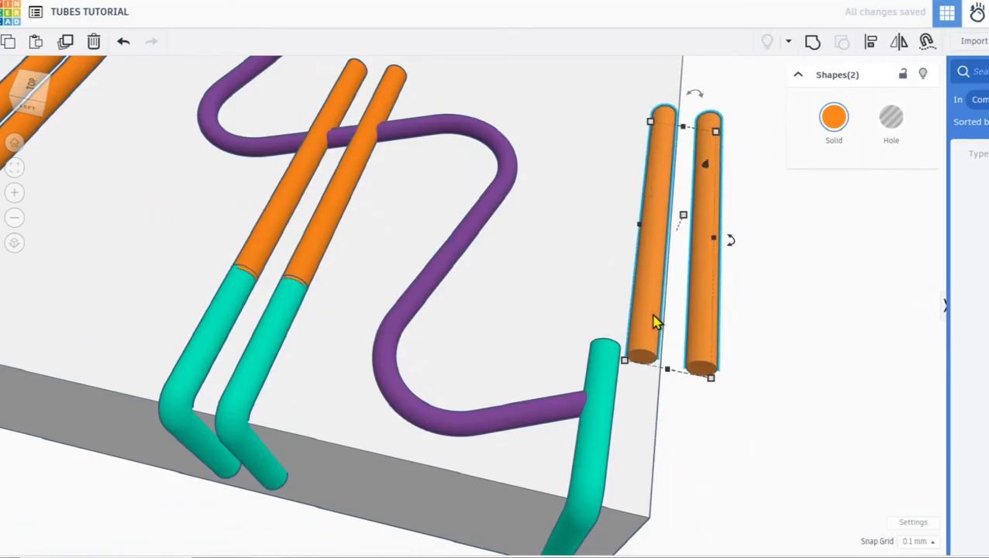
key("Left")
key("Left")
key("Left")
left_click(673, 350)
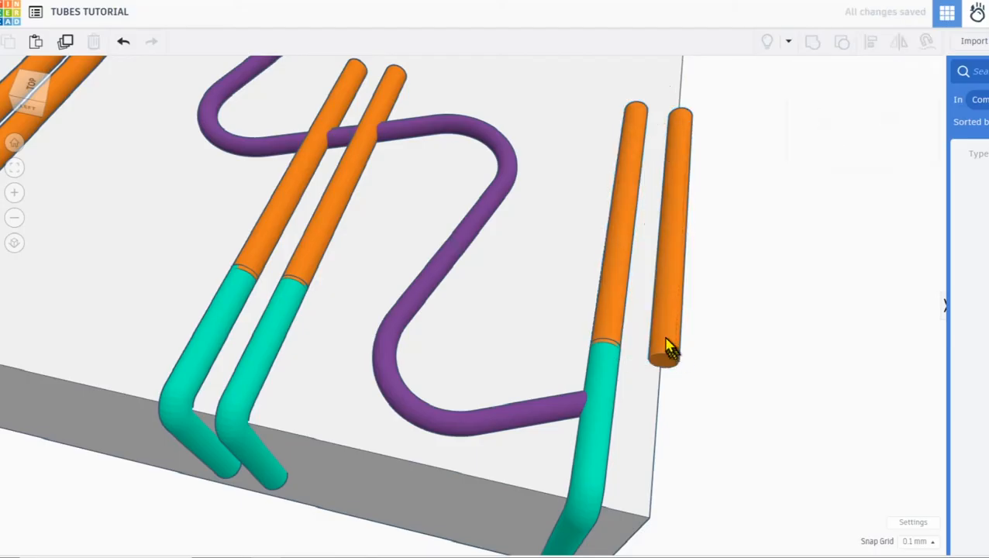
key("Delete")
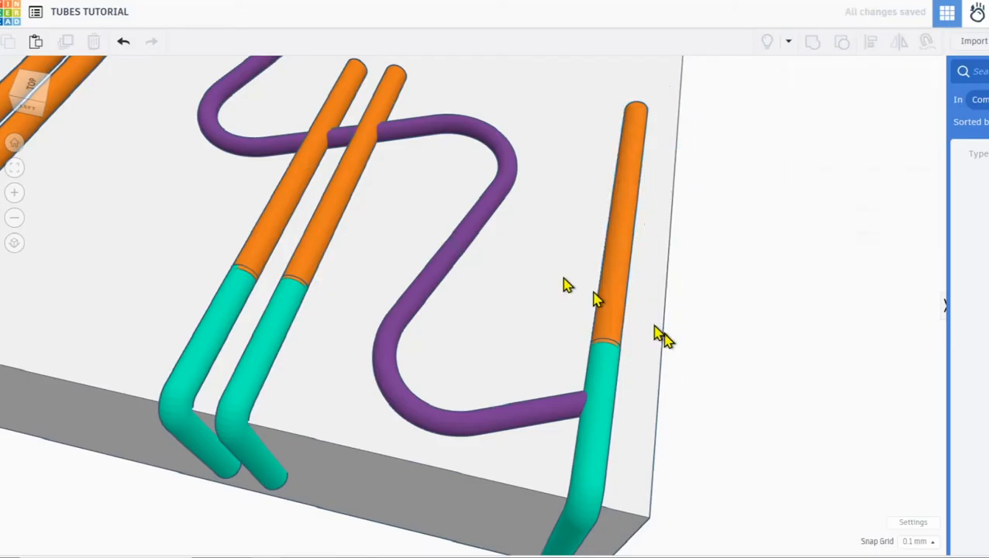
Lengthen the orange cylinder nearer the single pipe in the middle pair so it reaches past its neighbour and the wavy tube.
left_click(359, 140)
right_click_drag(359, 148, 340, 279)
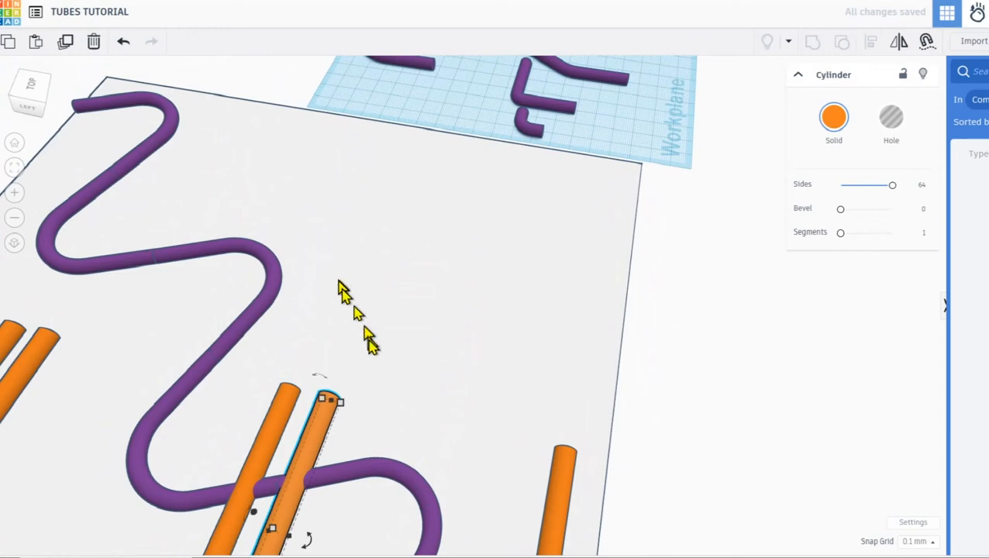
left_click_drag(334, 405, 377, 306)
Use Cruise to place a copy of the pale green T-junction on the box's top face, with its stem against the lengthened orange cylinder's end.
middle_click_drag(459, 169, 438, 245)
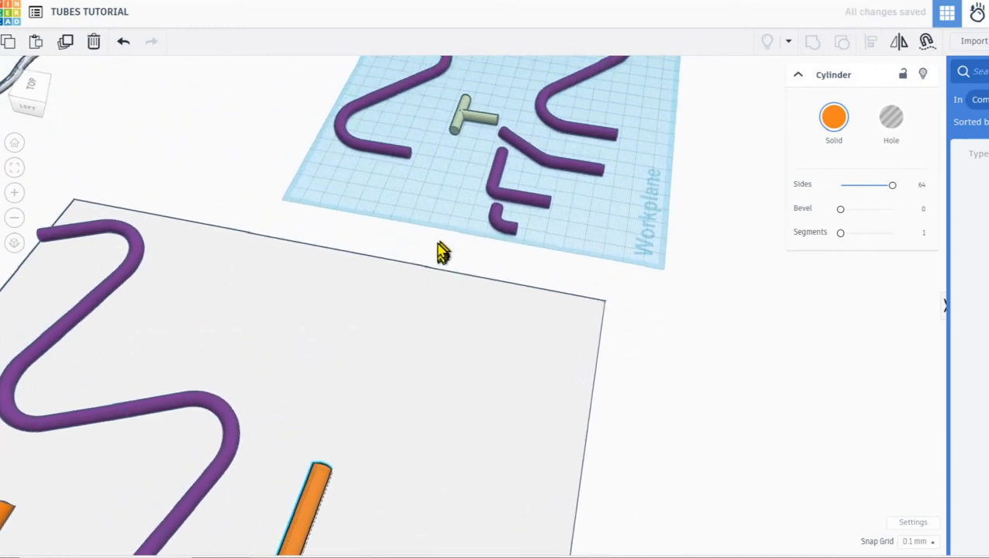
left_click(459, 122)
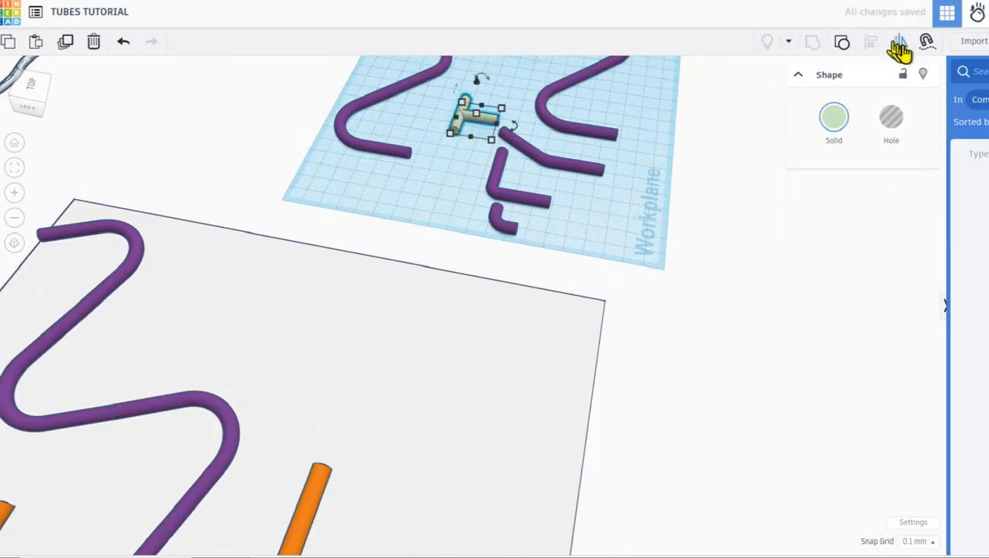
left_click(926, 45)
left_click_drag(476, 120, 318, 553, "alt")
key("w")
scroll(369, 435, "up", 2)
left_click_drag(363, 430, 321, 459)
scroll(346, 441, "down", 2)
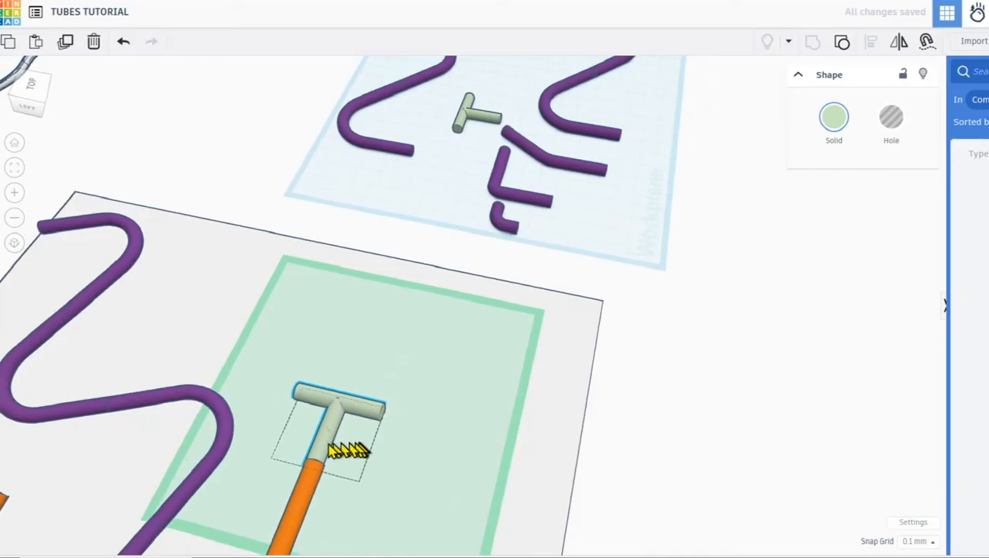
right_click_drag(357, 440, 316, 441)
middle_click_drag(359, 371, 399, 285)
scroll(441, 355, "down", 2)
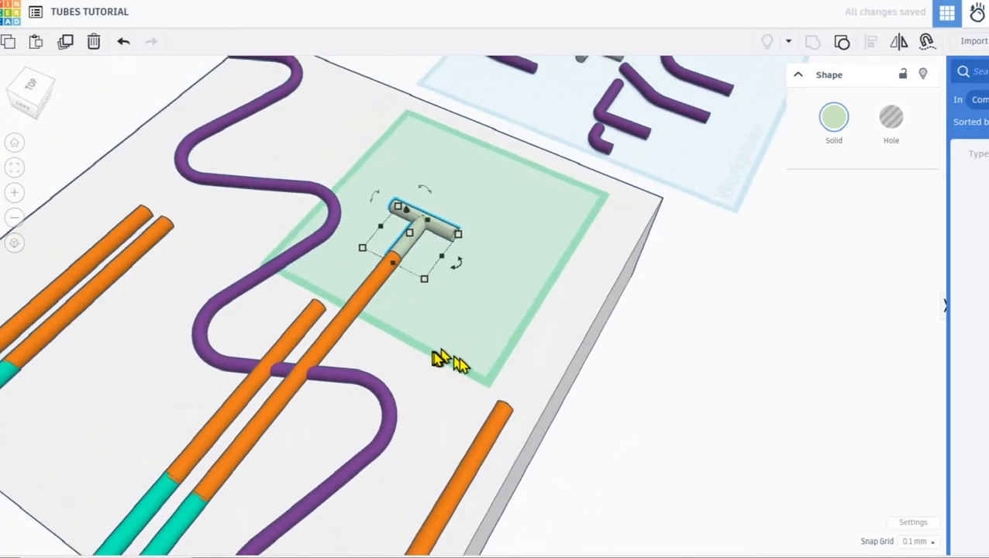
left_click(640, 426)
Use Cruise to place a copy of the 33° purple bent pipe on the box and join it to one arm of the T-junction.
right_click_drag(640, 426, 395, 428)
middle_click_drag(814, 346, 554, 355)
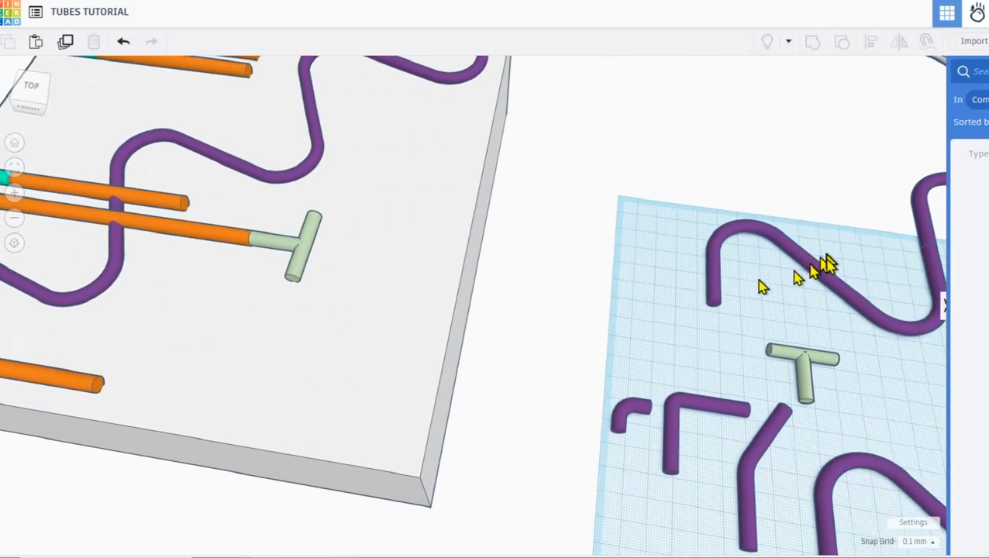
left_click(750, 462)
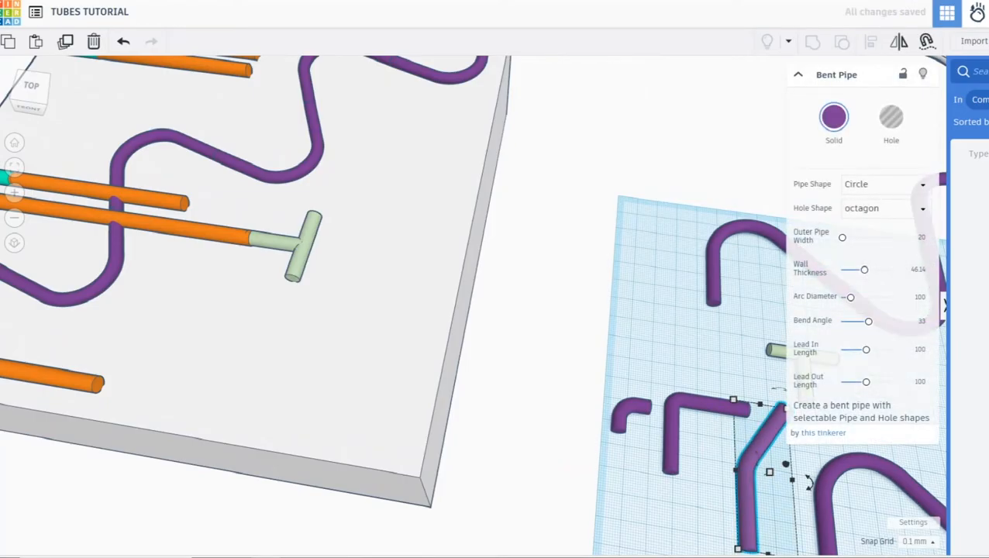
left_click(966, 74)
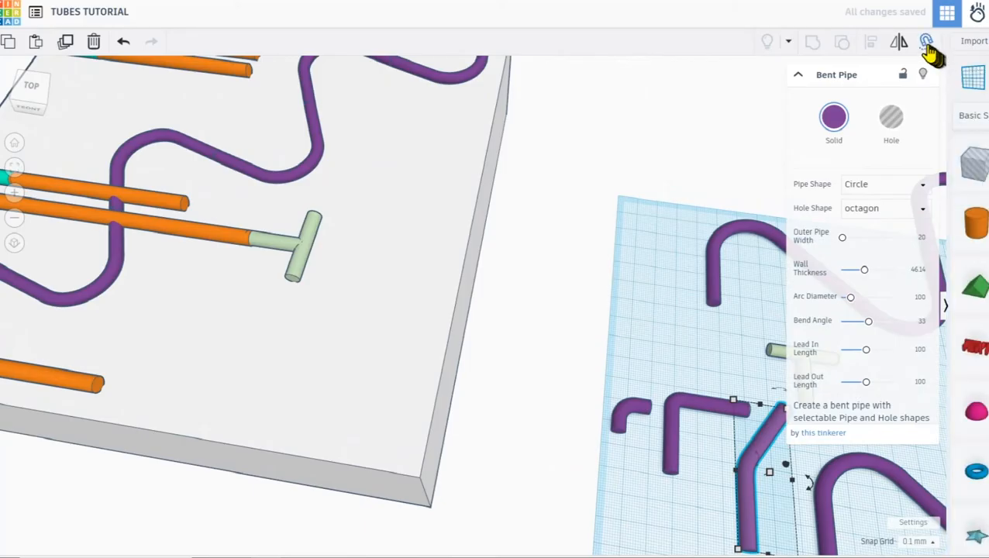
left_click(925, 43)
left_click_drag(763, 481, 393, 331)
left_click_drag(246, 333, 288, 322)
scroll(301, 283, "up", 2)
scroll(302, 287, "up", 3)
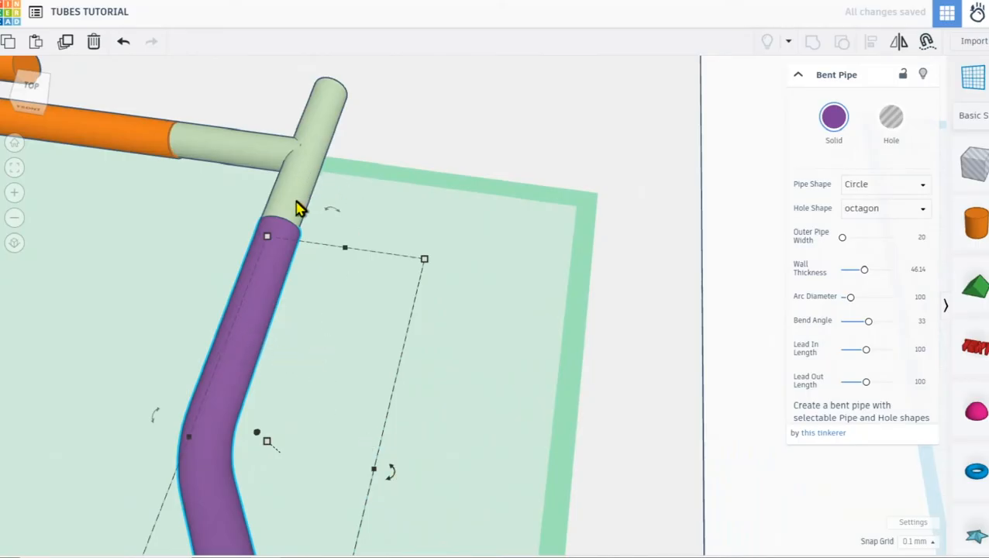
left_click(398, 159)
left_click_drag(255, 313, 260, 290)
scroll(260, 290, "down", 1)
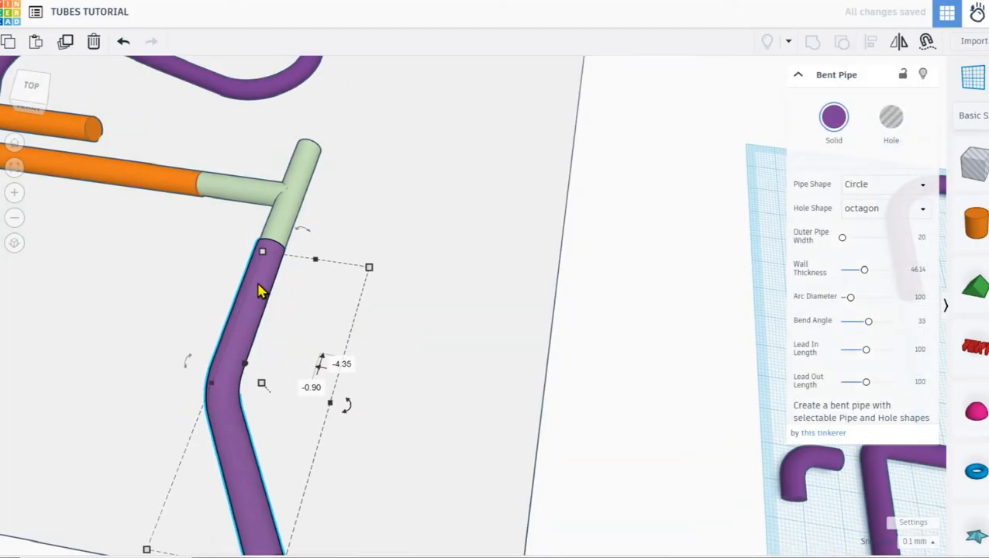
Use Cruise to place a copy of the small purple 90° elbow on the box and fit it to the T-junction's free arm.
scroll(260, 290, "down", 3)
scroll(647, 343, "up", 2)
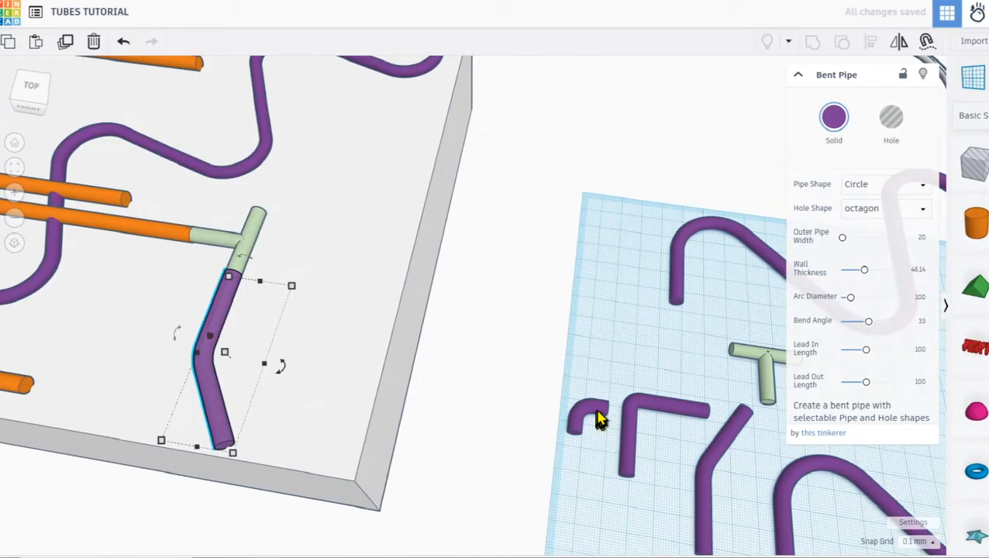
left_click(601, 417)
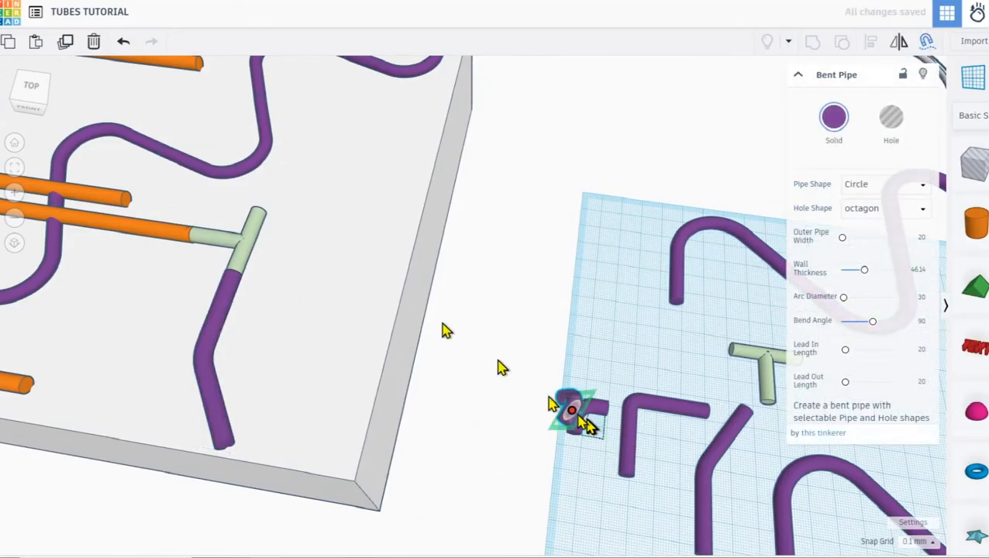
left_click_drag(587, 428, 302, 218)
scroll(285, 203, "up", 8)
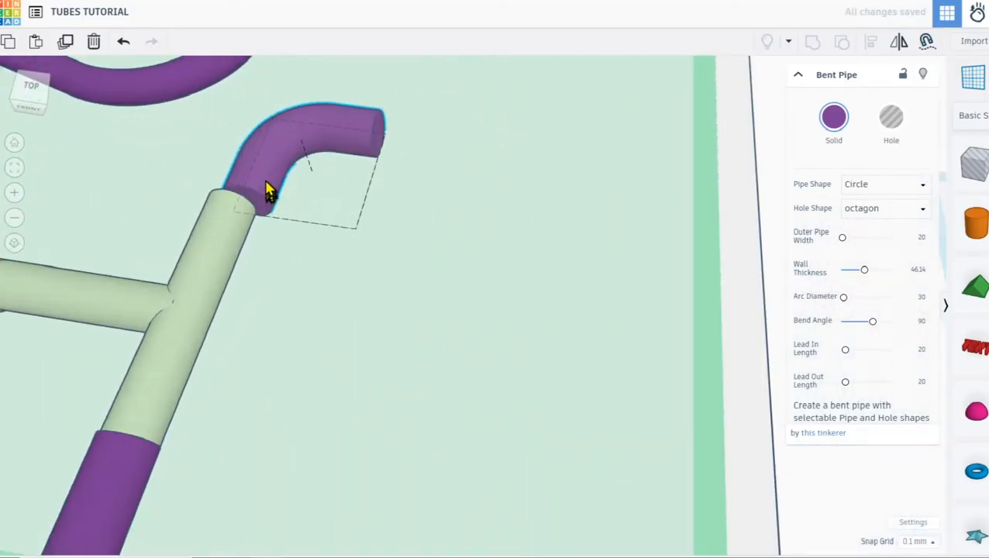
left_click_drag(266, 191, 258, 194)
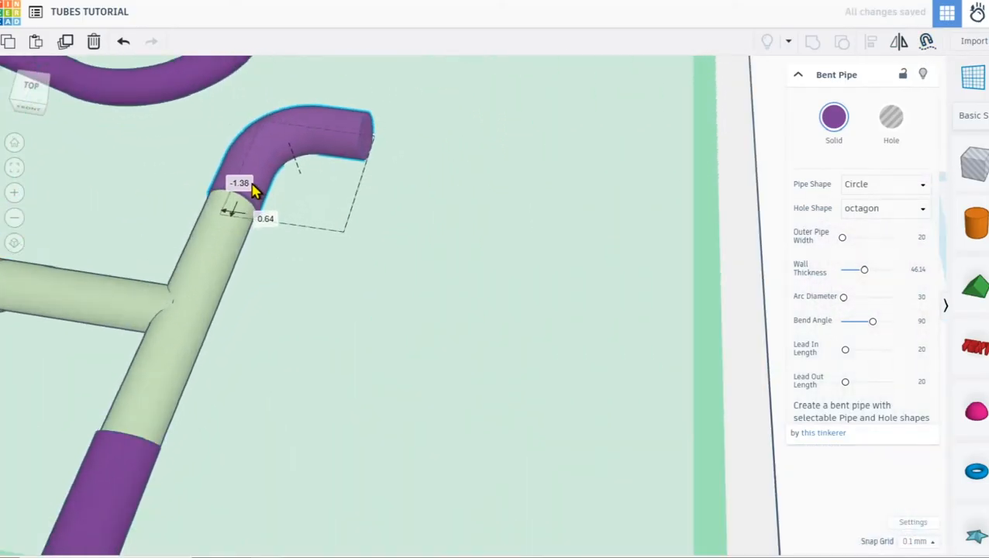
scroll(256, 190, "down", 5)
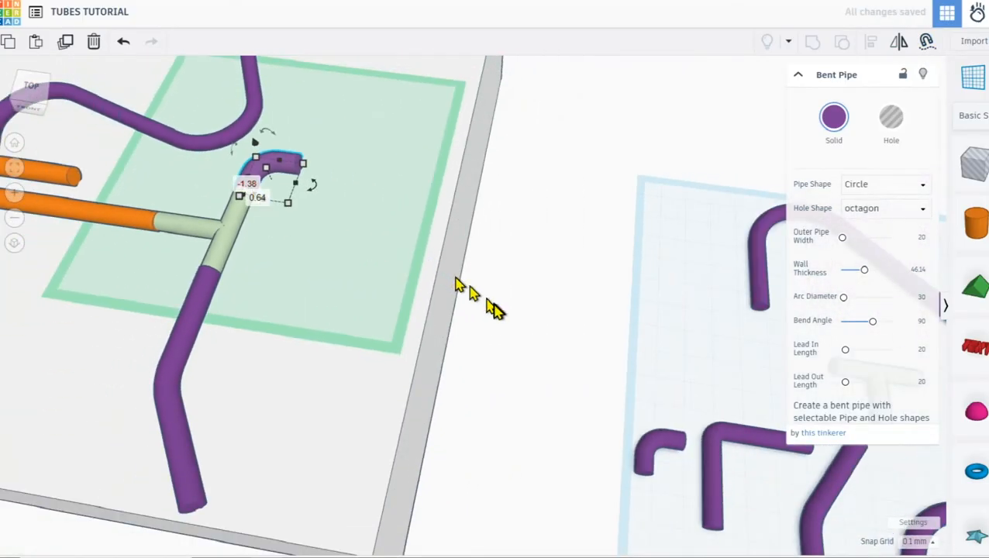
Use Cruise to place a copy of the larger purple 90° bent pipe on the box and mirror it so its corner faces the box's edge.
scroll(480, 298, "down", 4)
scroll(495, 326, "up", 3)
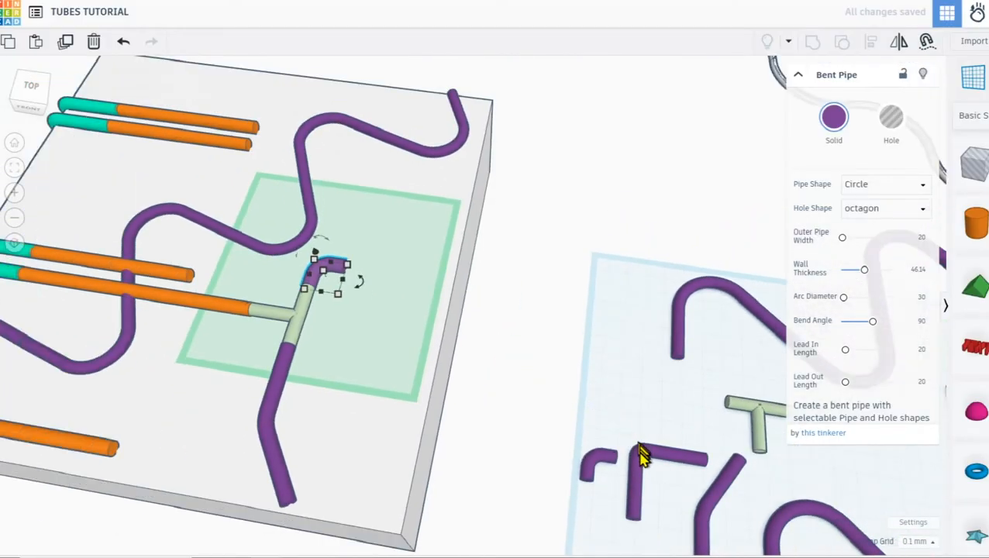
left_click(647, 462)
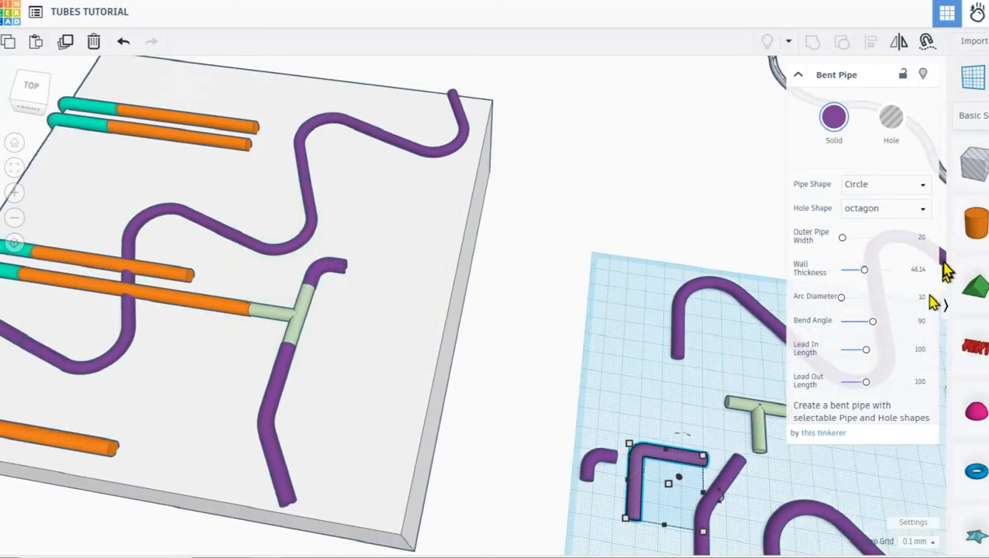
left_click(926, 42)
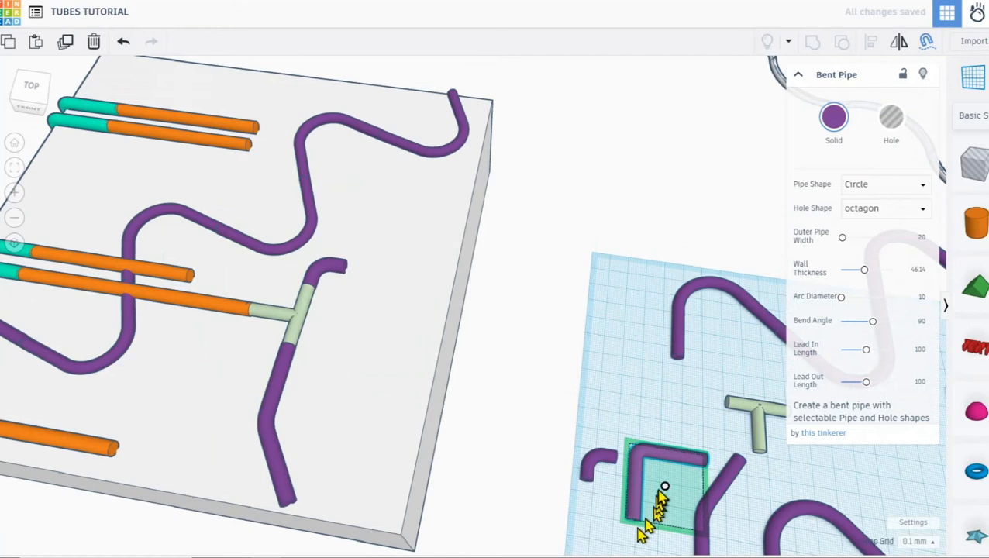
left_click_drag(664, 490, 382, 327)
scroll(388, 318, "up", 3)
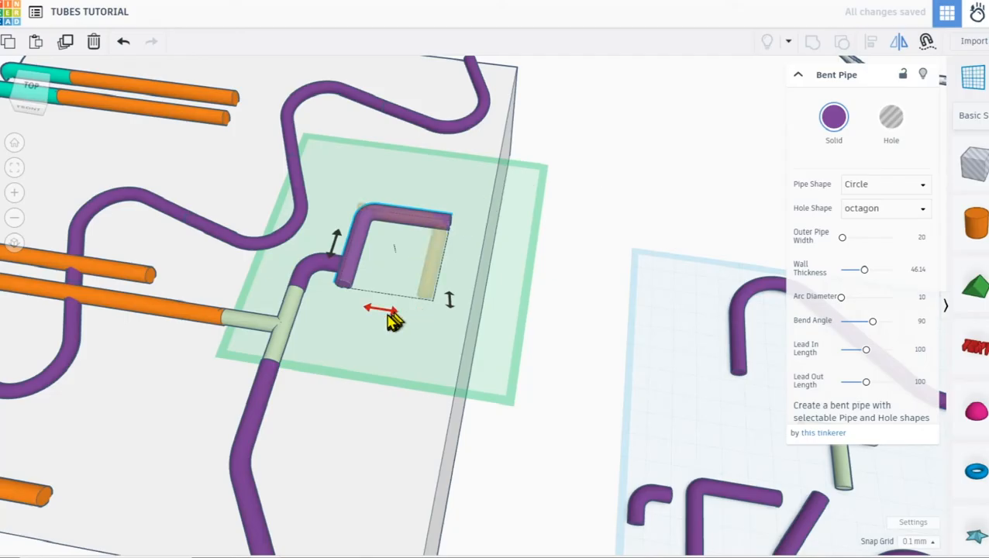
left_click(386, 313)
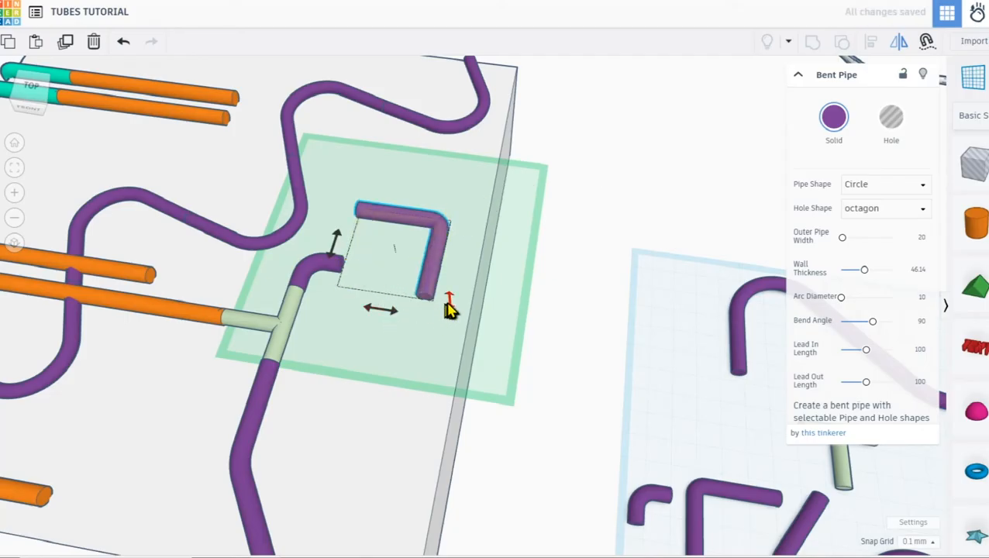
left_click(564, 361)
left_click(436, 275)
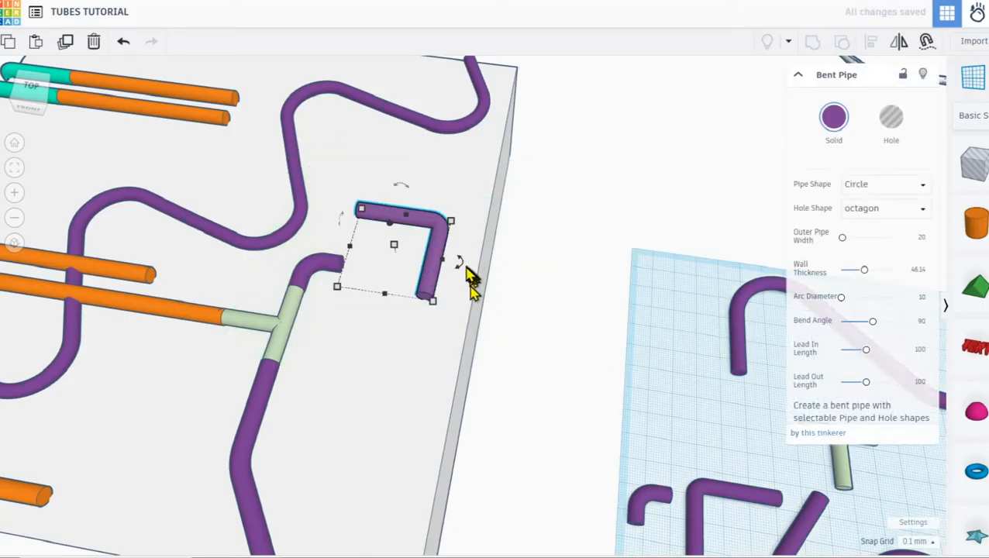
Rotate the mirrored bent pipe -90° and move its end against the small elbow's open end.
left_click_drag(463, 269, 358, 428)
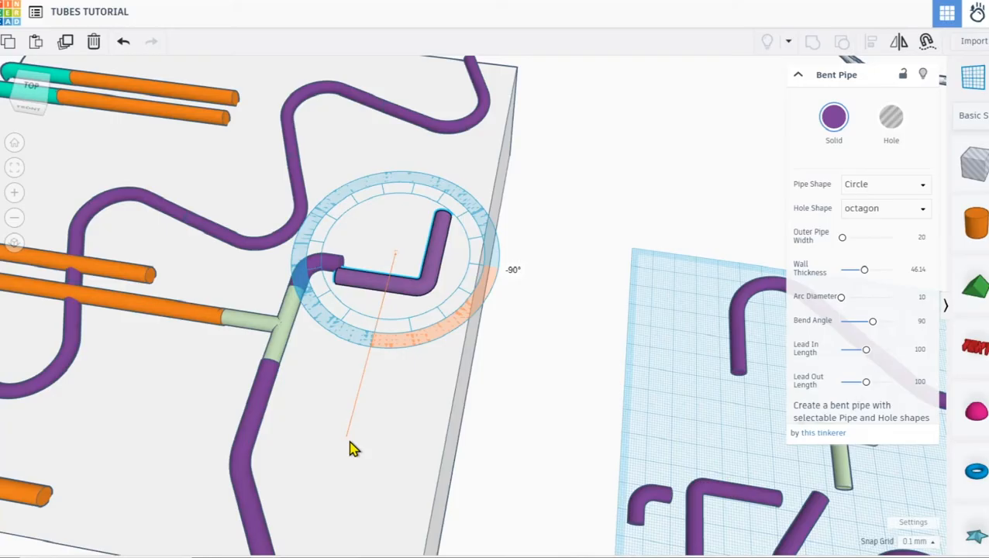
left_click_drag(351, 448, 352, 441)
scroll(357, 333, "up", 3)
left_click_drag(364, 238, 369, 211)
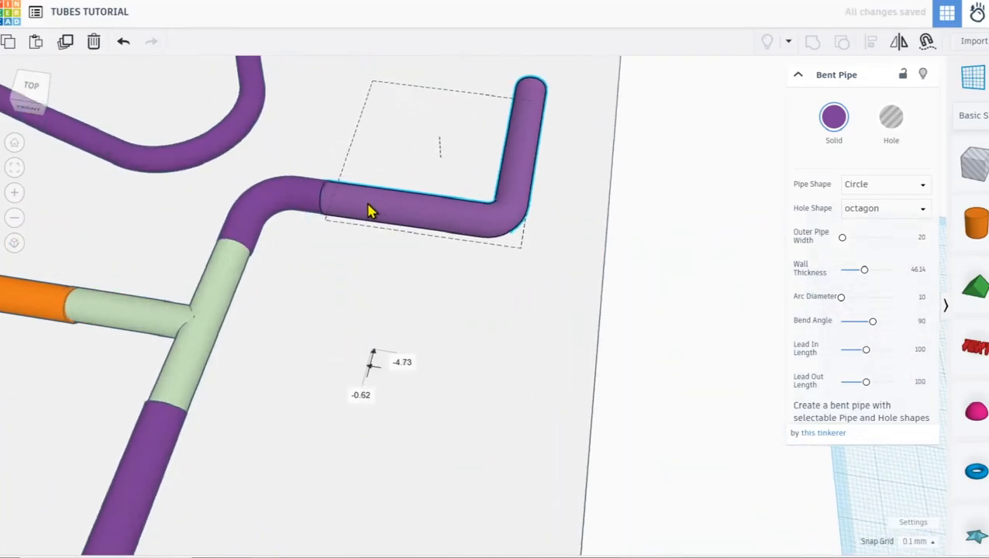
scroll(370, 212, "down", 6)
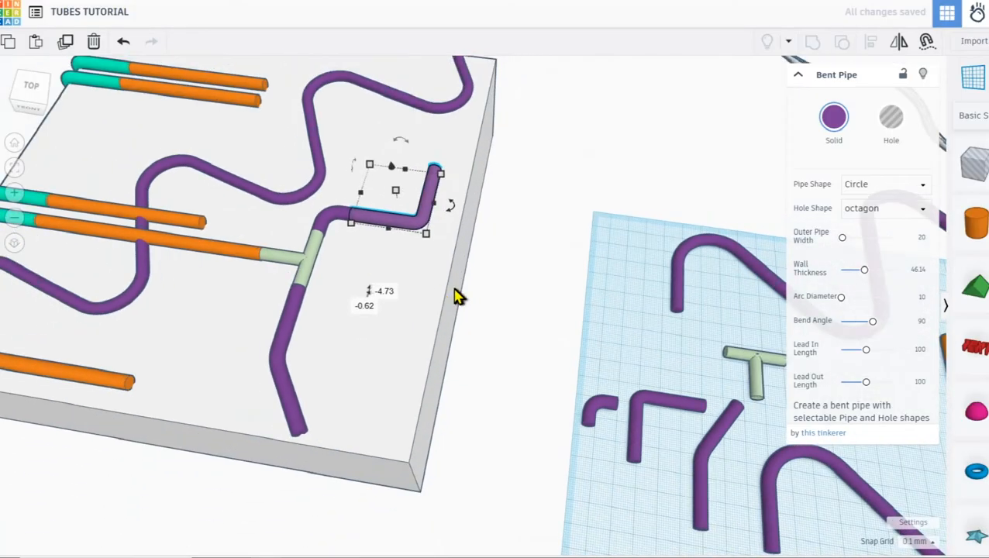
Duplicate the turquoise bent pipe at the far end of the middle pair and place the copy beside the box's near edge.
right_click_drag(481, 300, 403, 329)
middle_click_drag(463, 274, 476, 317)
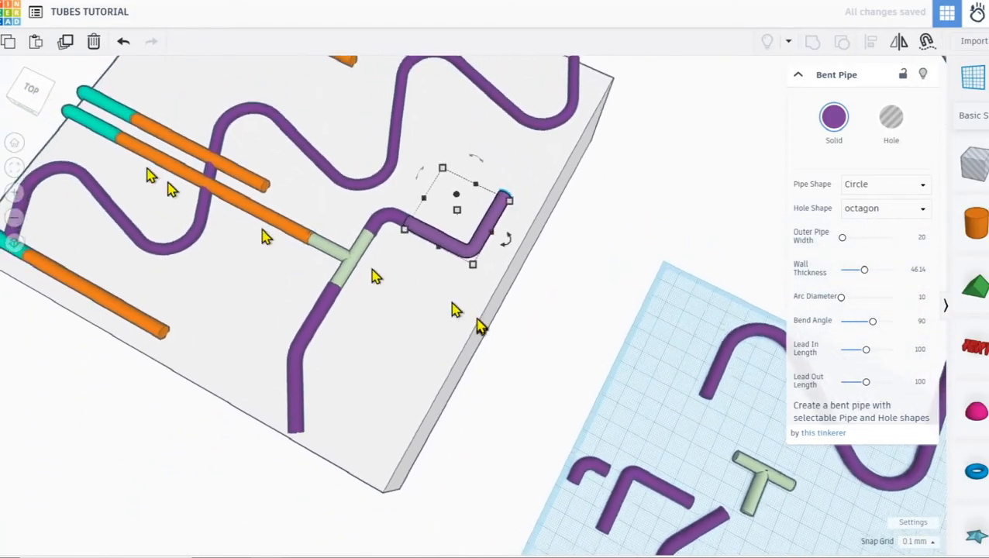
left_click(89, 103)
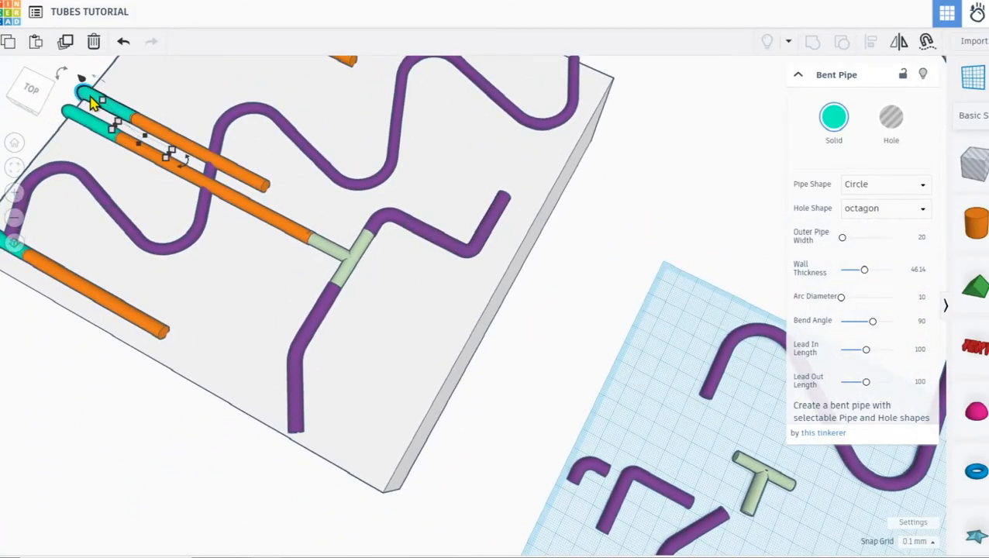
left_click_drag(90, 101, 582, 204)
Duplicate the small purple elbow and fit the copy to the free end of the larger 90° bent pipe.
left_click(396, 222)
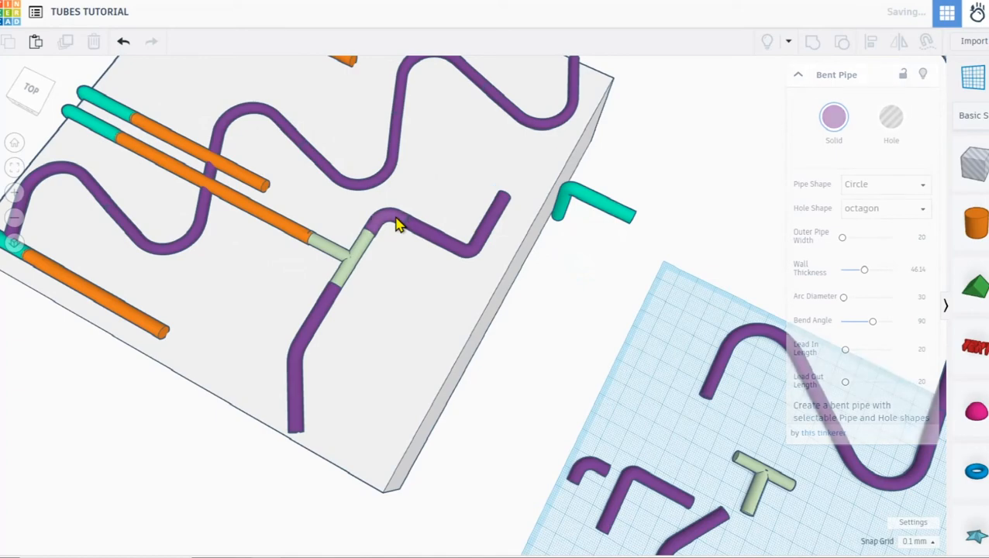
left_click_drag(392, 221, 523, 186)
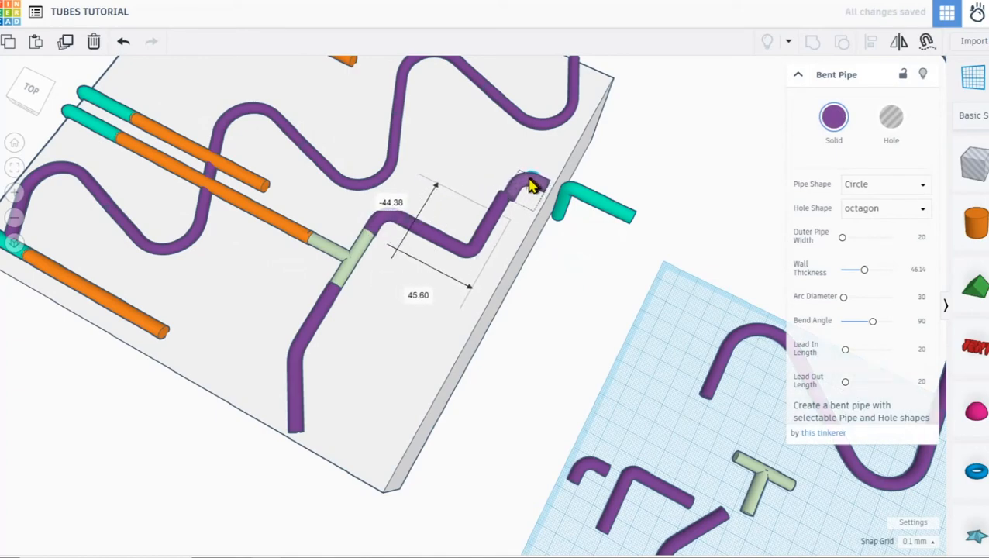
scroll(523, 185, "up", 6)
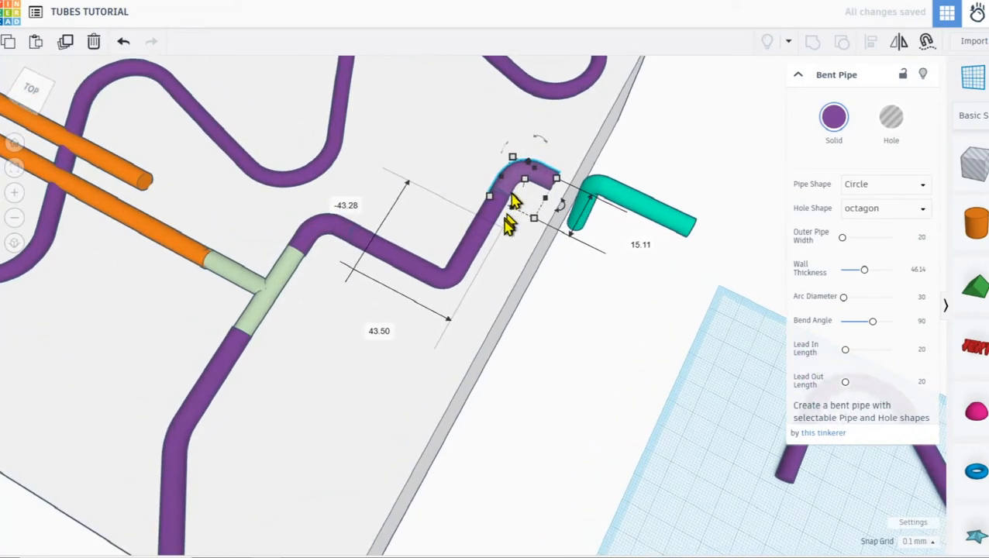
scroll(500, 246, "up", 2)
left_click_drag(527, 170, 530, 169)
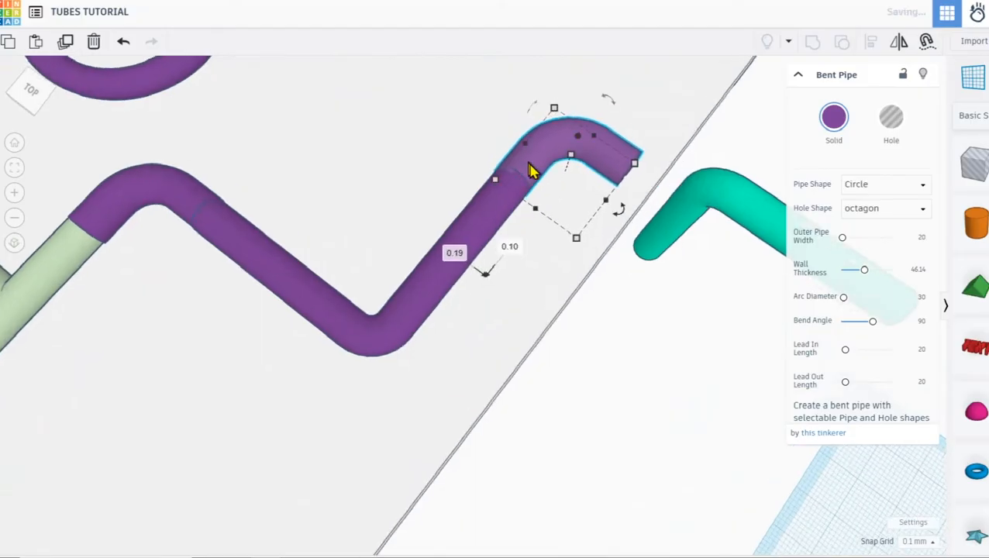
scroll(668, 225, "down", 4)
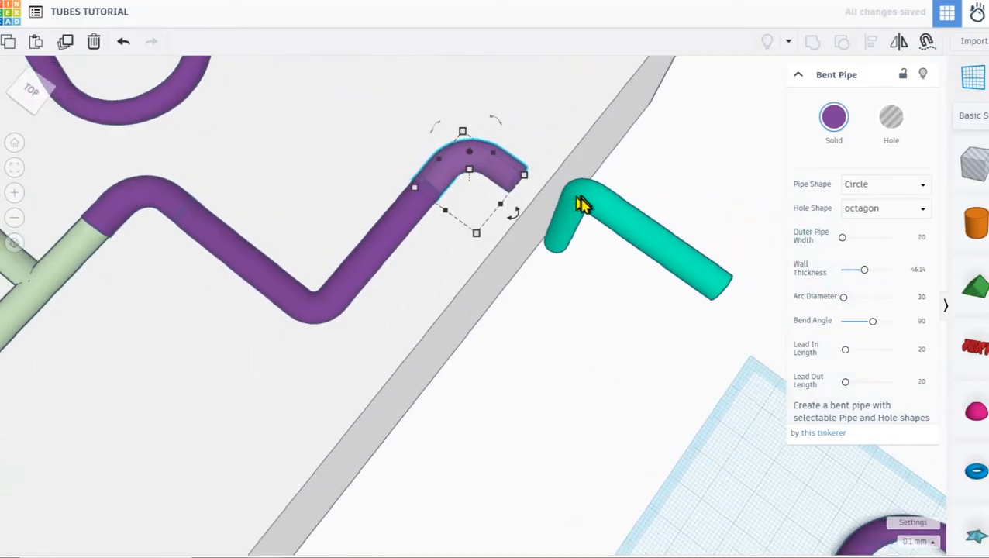
Rotate the turquoise bent pipe beside the box's near edge by 90° so its long arm points towards the purple elbow.
left_click(580, 201)
right_click_drag(532, 281, 642, 238)
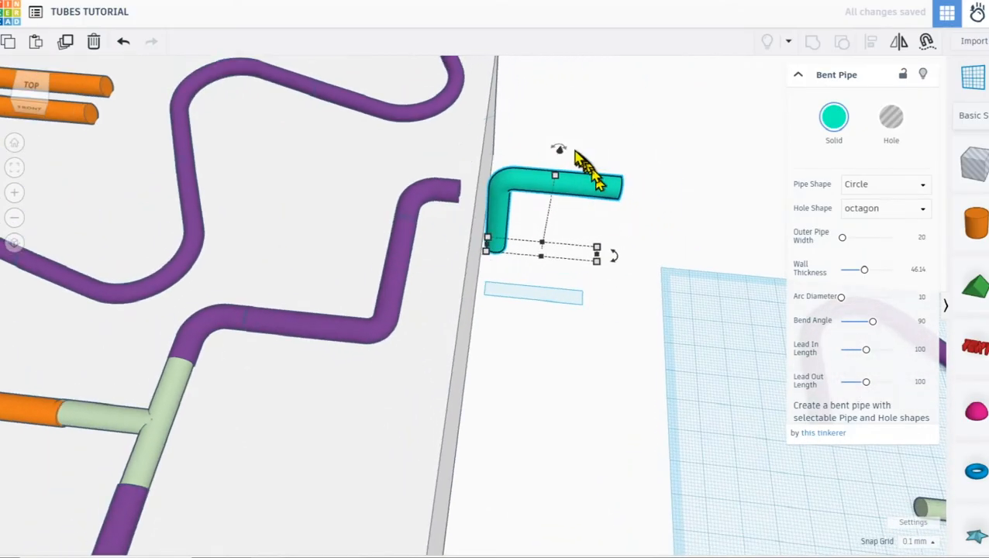
mouse_move(560, 145)
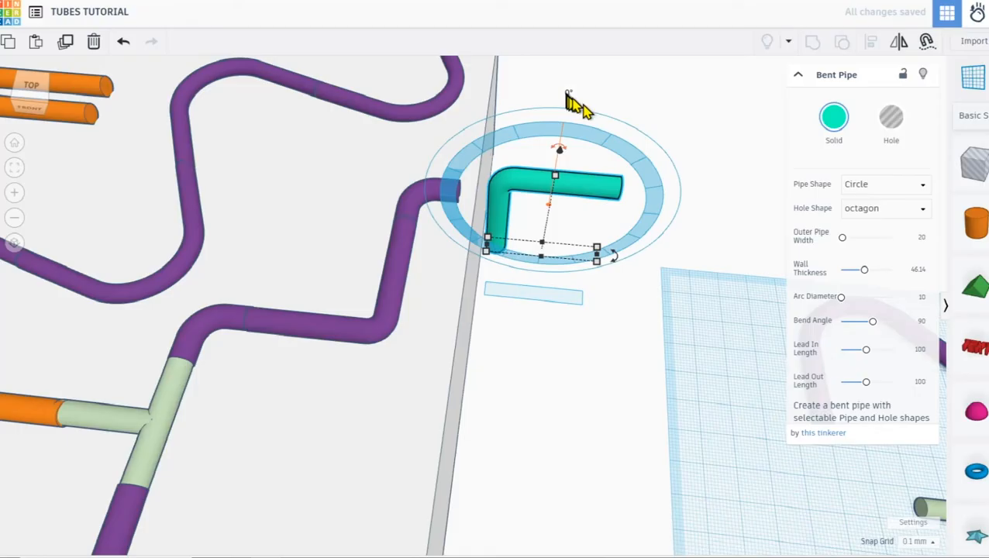
left_click(559, 146)
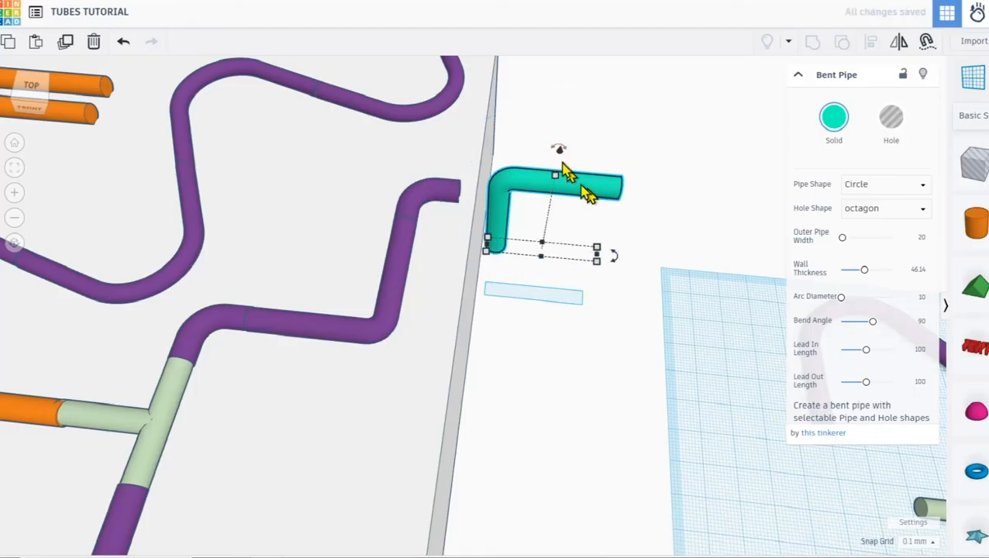
mouse_move(553, 146)
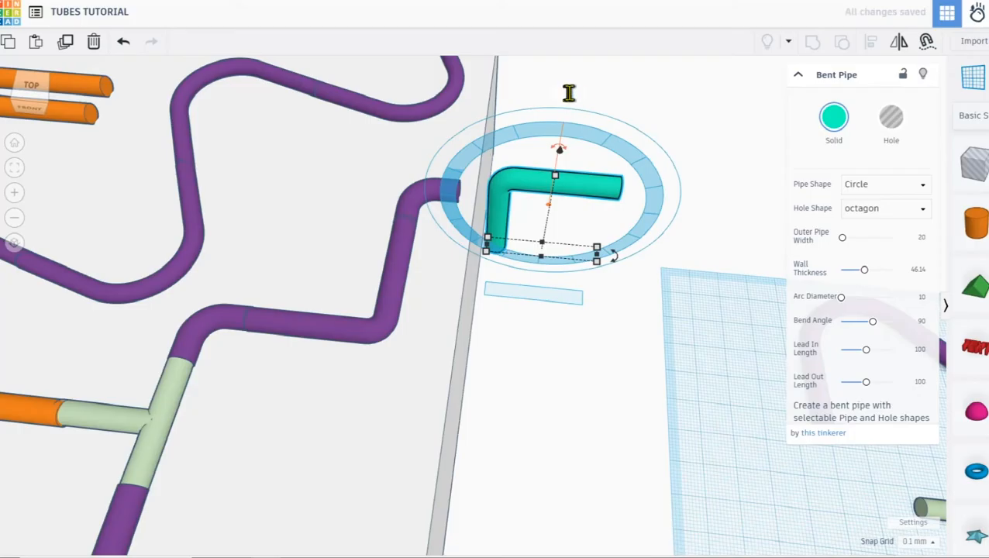
type("90")
key("Return")
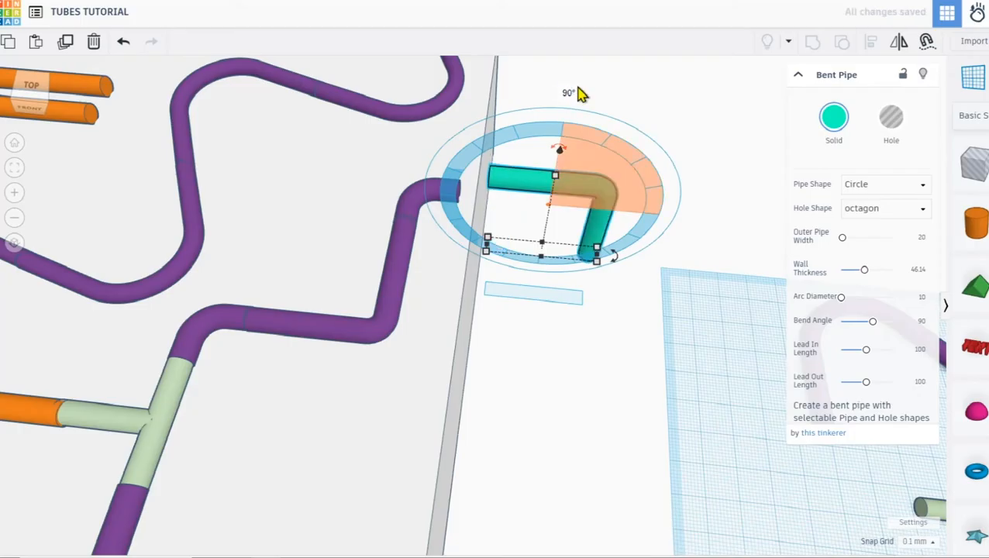
Move the turquoise bent pipe onto the purple elbow's open end and reduce its lead-in length to about 16.
left_click_drag(517, 175, 402, 189)
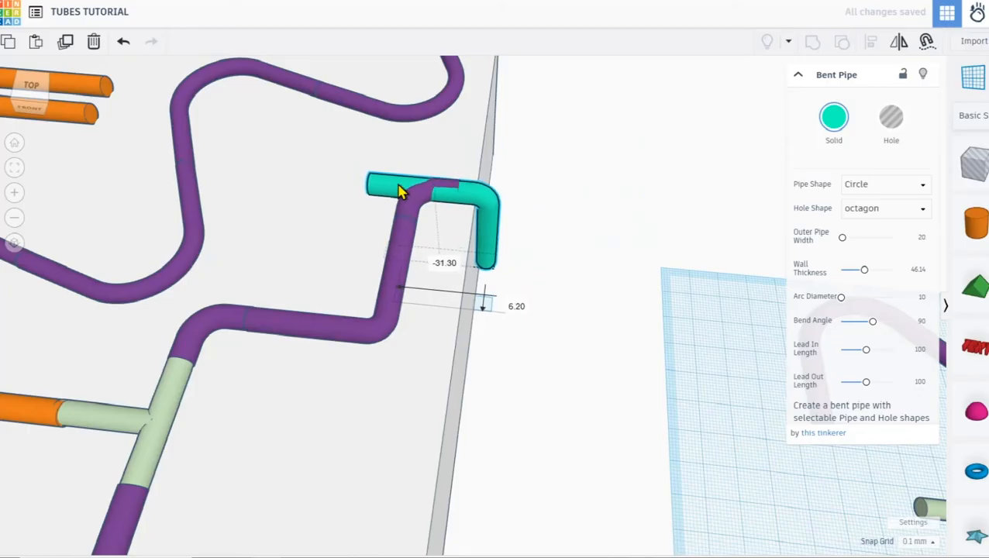
scroll(403, 189, "up", 4)
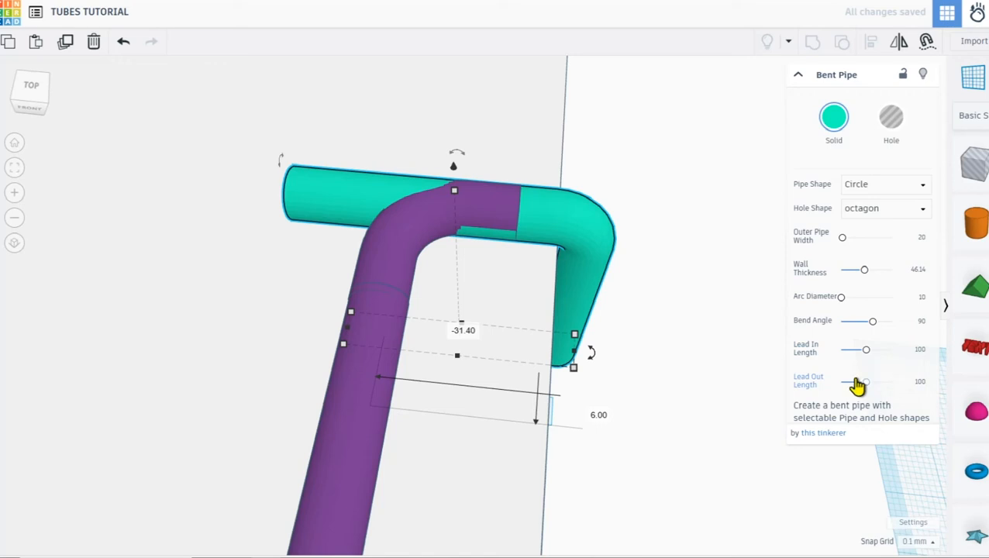
left_click_drag(864, 385, 857, 385)
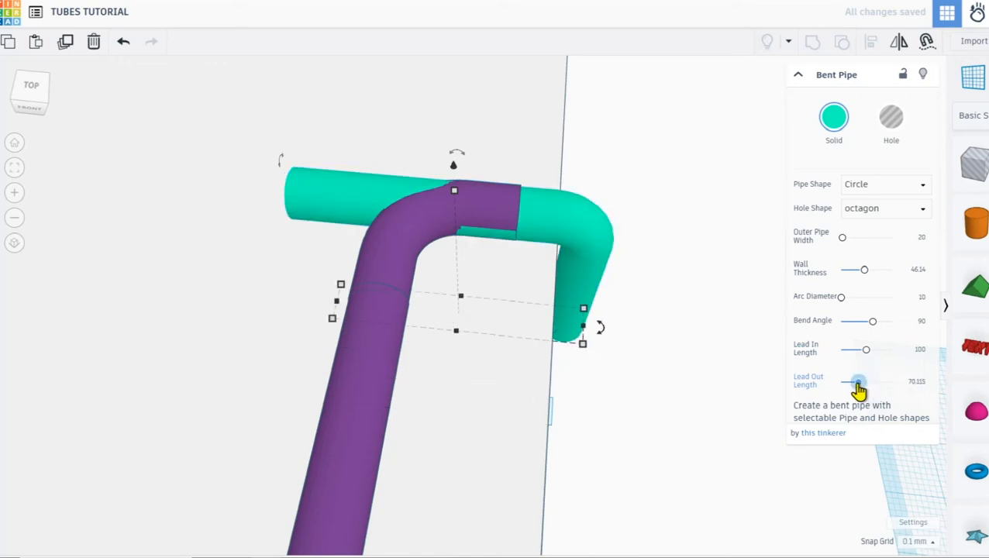
key("ctrl+z")
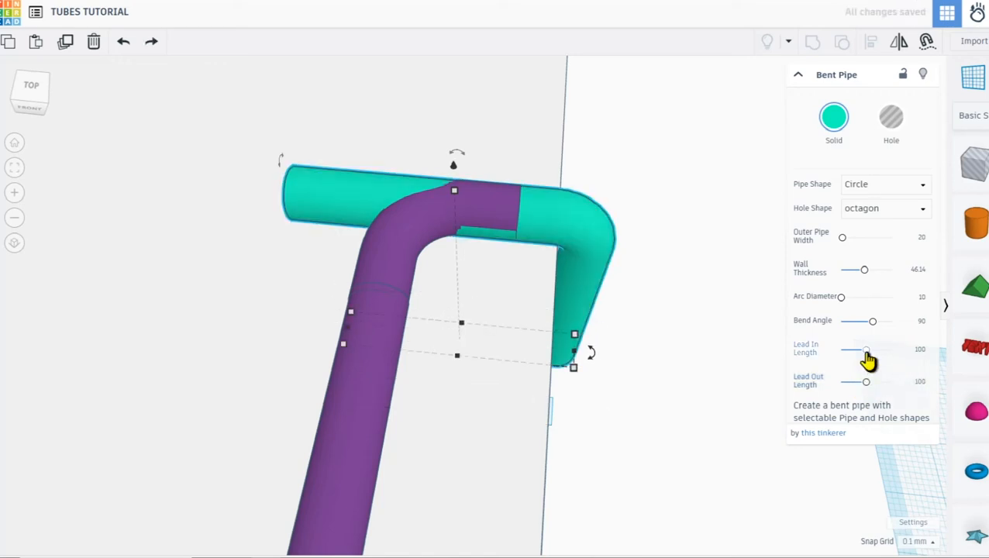
left_click_drag(867, 357, 843, 358)
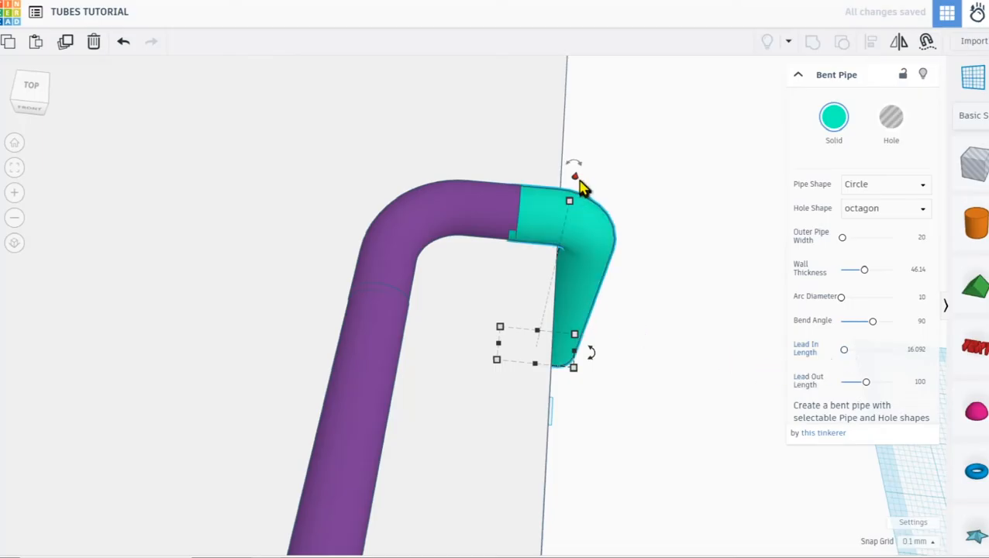
Increase the turquoise bent pipe's lead-out length to 200 so it runs down the side of the box.
right_click_drag(577, 180, 603, 318)
left_click_drag(865, 384, 906, 387)
scroll(405, 430, "down", 5)
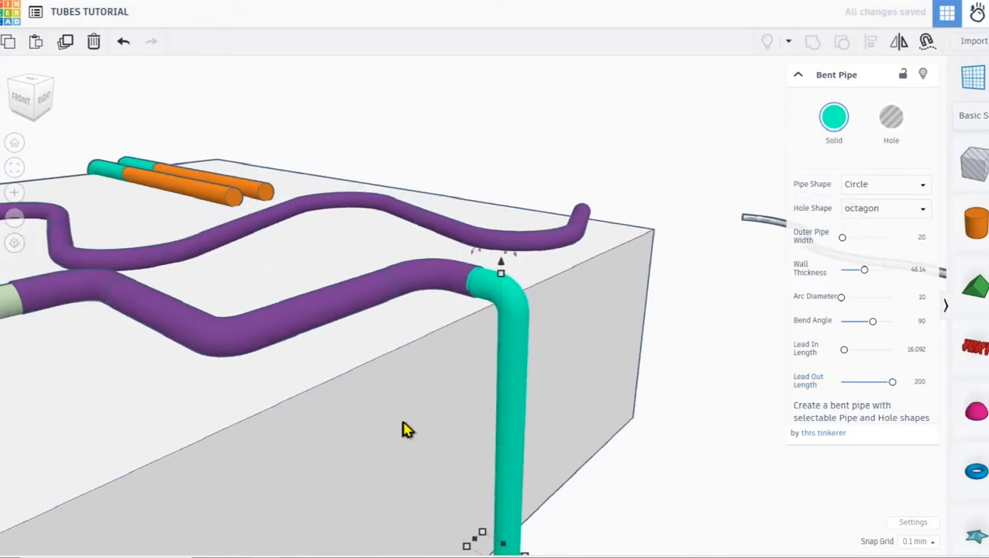
right_click_drag(404, 430, 535, 372)
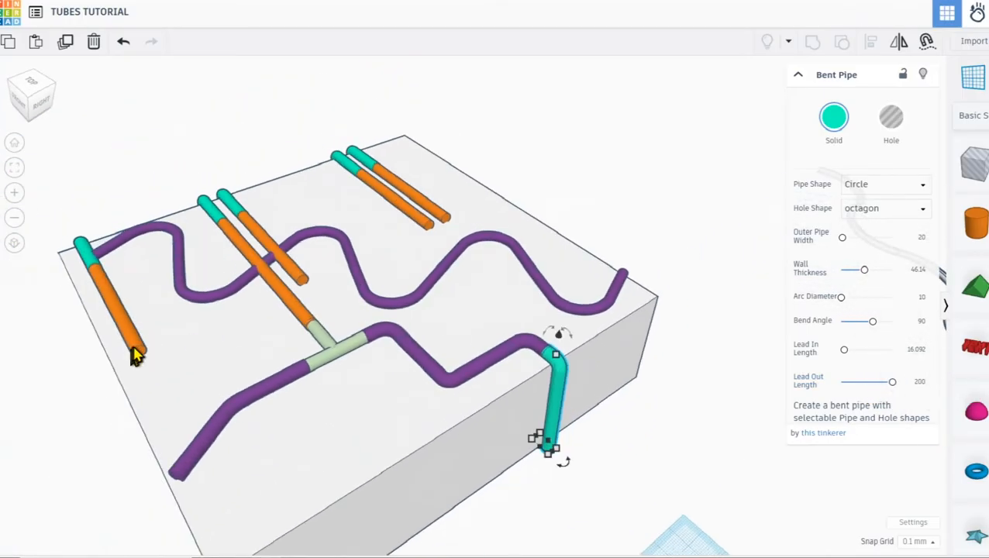
Place a copy of the 132° purple bent pipe on the box and rotate it to join the single orange cylinder's free end.
left_click(133, 350)
left_click_drag(136, 356, 159, 401)
right_click_drag(804, 355, 728, 399)
left_click(513, 358)
scroll(513, 358, "down", 3)
middle_click_drag(585, 542, 565, 426)
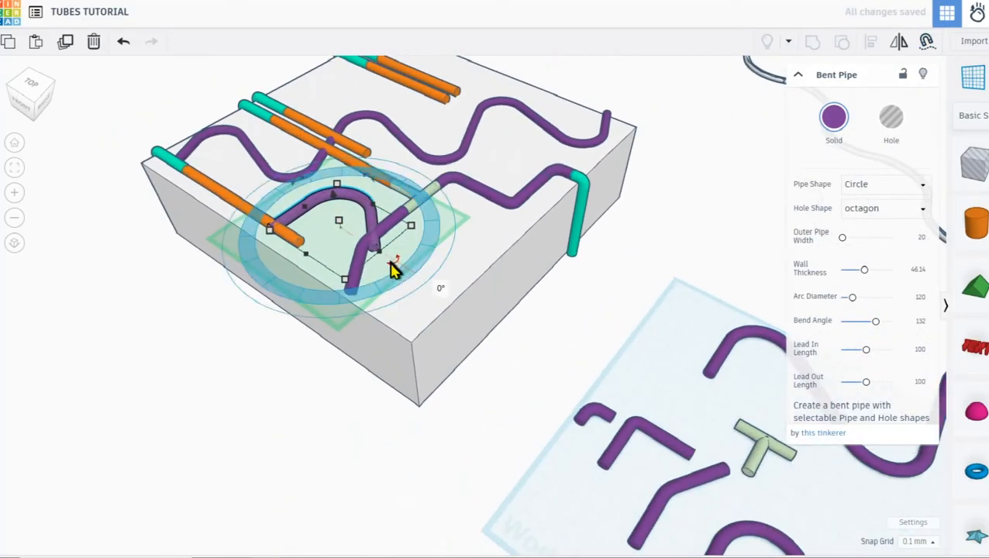
scroll(335, 254, "up", 5)
right_click_drag(682, 203, 627, 235)
Duplicate the 132° bent pipe and fit the copy to the free end of the middle pair's open orange cylinder.
scroll(439, 241, "down", 3)
middle_click_drag(440, 240, 177, 317)
left_click_drag(187, 308, 391, 211, "alt")
left_click(924, 43)
left_click(375, 276)
right_click_drag(375, 276, 416, 186)
Duplicate the 33° purple bent pipe from the workplane and use Cruise to place the copy on the box near the far cylinder pair.
scroll(387, 194, "down", 3)
middle_click_drag(430, 447, 430, 397)
left_click(425, 387)
key("ctrl+d")
left_click(925, 42)
middle_click_drag(430, 117, 430, 177)
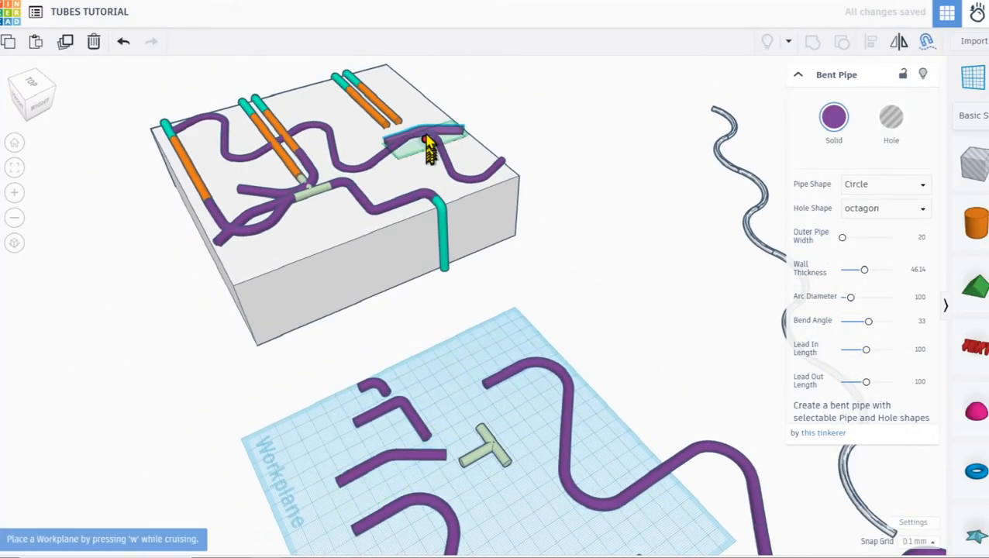
left_click(430, 177)
Fit the 33° bent pipe to one cylinder of the far pair and a mirrored copy to the other, so the ends fork outwards.
right_click_drag(430, 177, 438, 233)
scroll(438, 232, "up", 5)
left_click_drag(272, 302, 512, 389)
left_click_drag(459, 183, 369, 264)
left_click(898, 43)
left_click(361, 205)
scroll(360, 194, "down", 3)
right_click_drag(370, 270, 333, 341)
Group copies of the far pair's two runs and the middle pair's curved run, and colour the group lime with hex c8ff00.
left_click(333, 367)
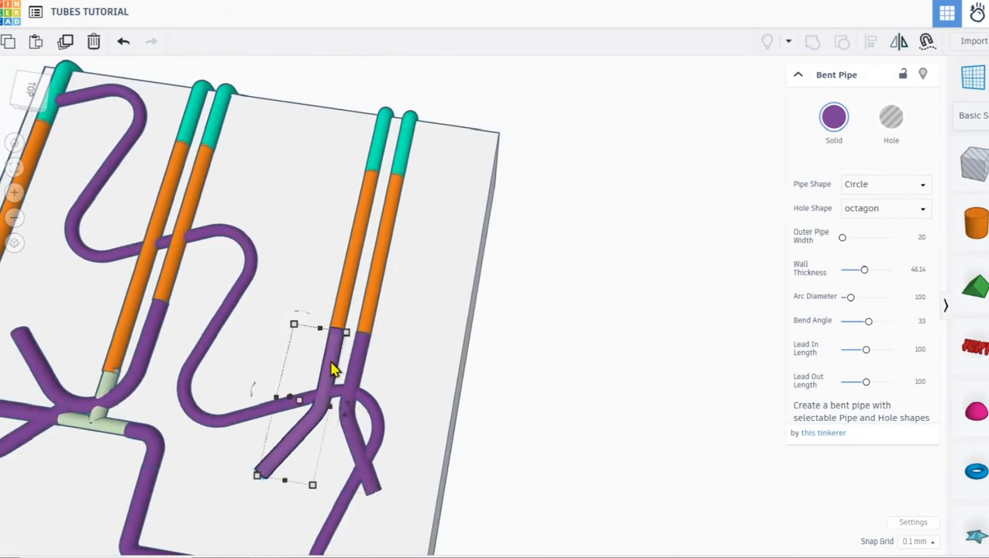
left_click(360, 364, "shift")
left_click(346, 303, "shift")
left_click(382, 146, "shift")
middle_click_drag(229, 155, 276, 148)
left_click(264, 112, "shift")
left_click(200, 328, "shift")
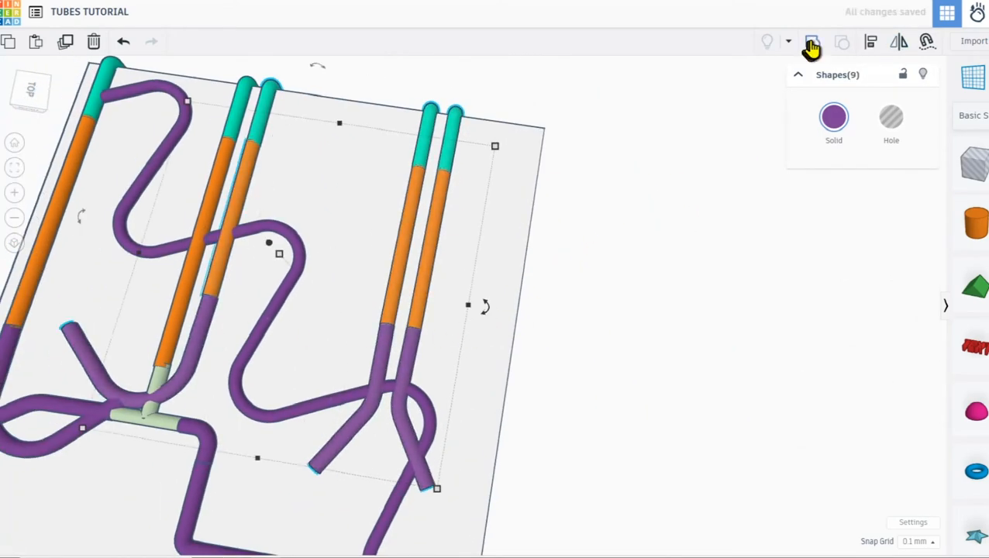
left_click(833, 116)
left_click(824, 182)
left_click_drag(798, 313, 813, 271)
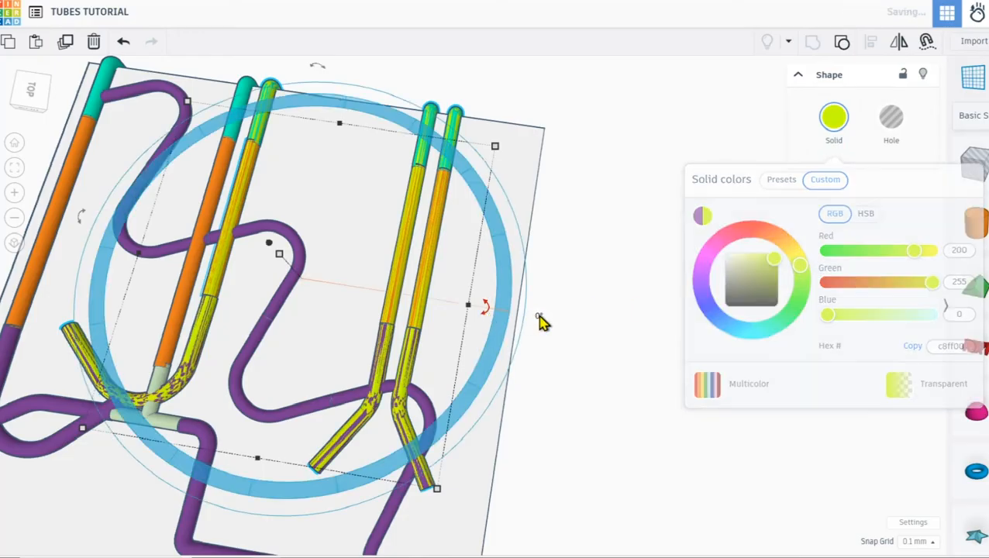
Rotate the lime pipe group a quarter turn and move it across the box so its bent ends hang over the side edge.
scroll(558, 283, "down", 3)
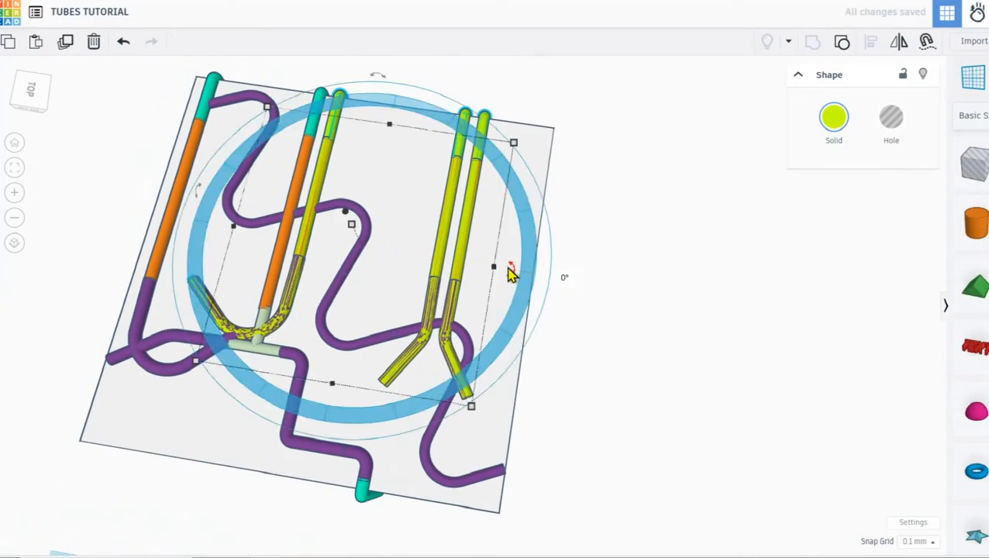
left_click_drag(510, 269, 406, 239)
left_click_drag(399, 191, 428, 271)
middle_click_drag(485, 296, 527, 220)
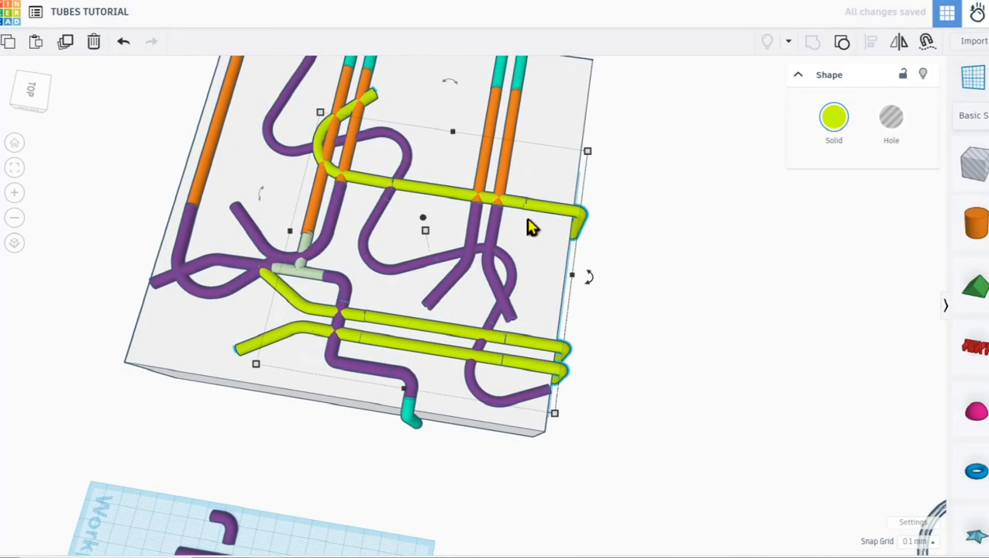
Duplicate the lime pipe group, turn the copy to hang over another side of the box and colour it pink.
left_click_drag(527, 345, 468, 368, "alt")
left_click_drag(530, 298, 365, 465)
right_click_drag(365, 465, 484, 353)
left_click(832, 117)
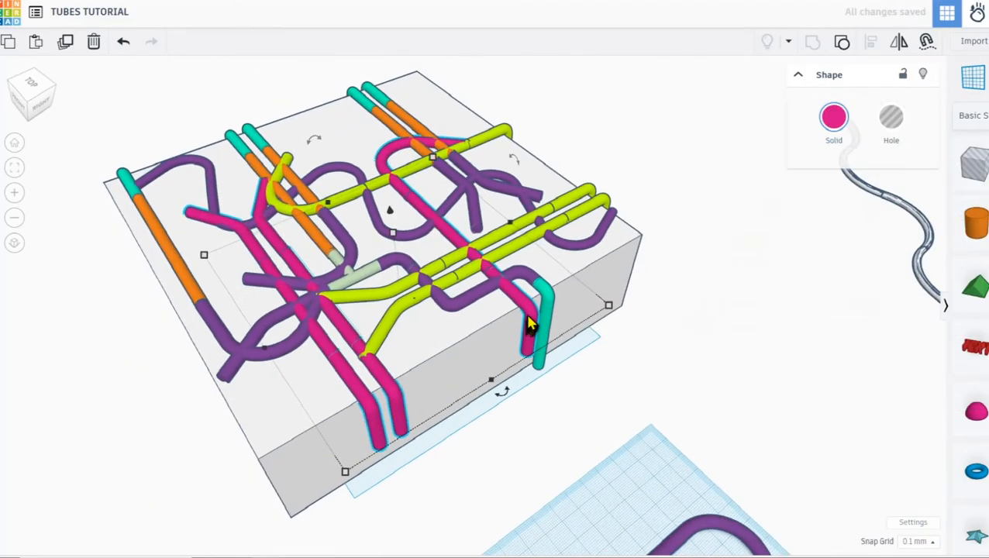
left_click_drag(529, 388, 598, 353)
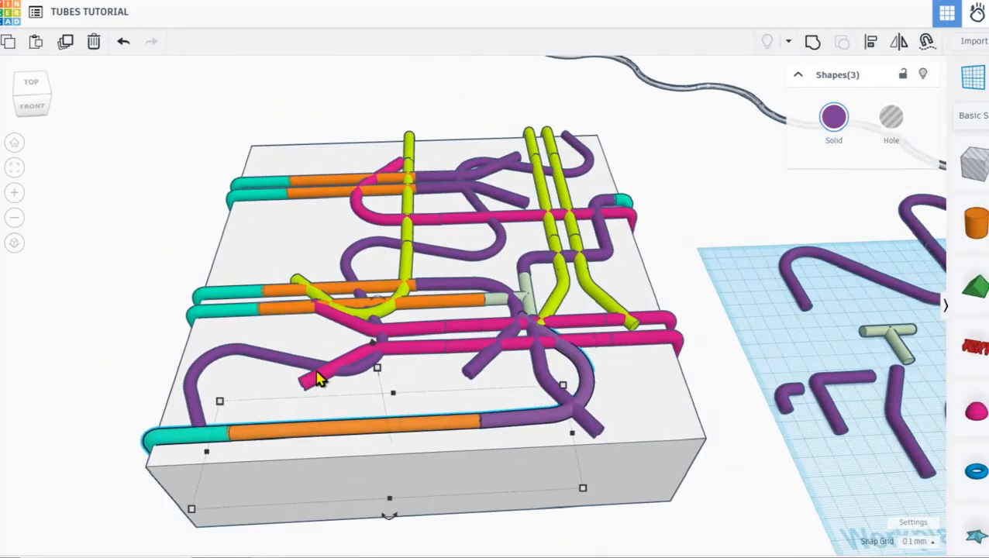
Group a copy of the single turquoise, orange and purple run, colour it brown, and lay it across the other runs.
left_click(812, 42)
left_click(833, 117)
left_click(914, 242)
right_click_drag(432, 458, 432, 387)
left_click_drag(381, 418, 286, 364)
left_click_drag(309, 424, 271, 333)
right_click_drag(271, 348, 465, 333)
scroll(474, 286, "up", 3)
left_click_drag(490, 286, 464, 285)
Duplicate the brown pipe run, mirror the copy, and position it so its bent end hangs over the opposite side of the box.
scroll(474, 287, "down", 2)
middle_click_drag(475, 287, 366, 325)
left_click_drag(366, 325, 643, 252, "alt")
left_click(899, 42)
left_click(606, 302)
left_click_drag(711, 216, 518, 154)
left_click(899, 41)
left_click(545, 94)
right_click_drag(605, 132, 595, 209)
left_click_drag(524, 175, 535, 259)
On the copied runs beside the box, replace two purple bends by lengthening their orange cylinders.
right_click_drag(534, 264, 464, 213)
left_click(326, 206)
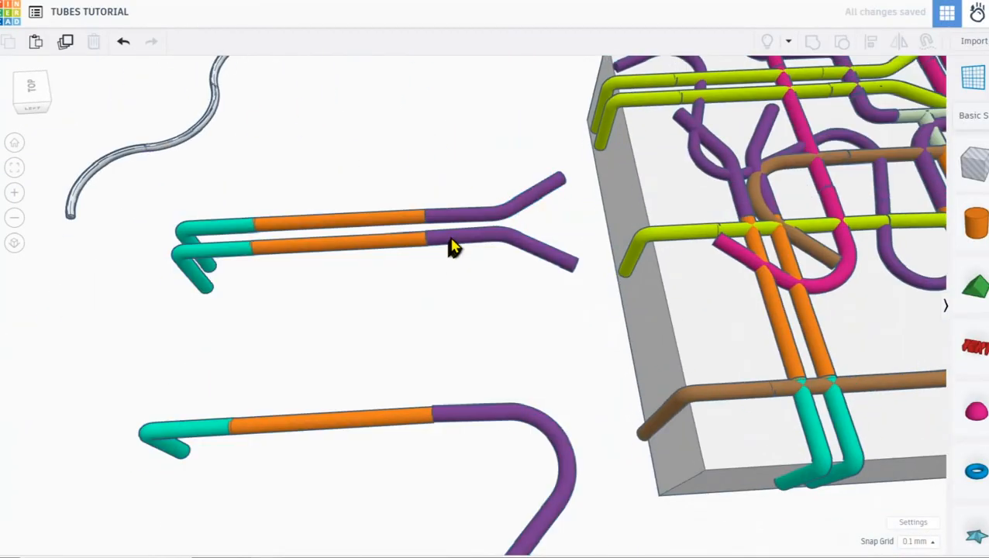
left_click(430, 418)
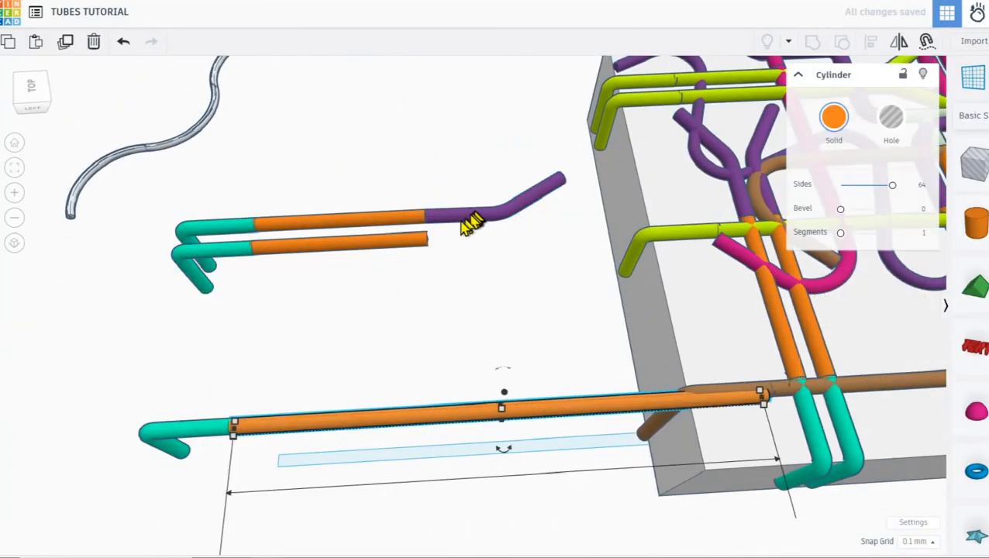
left_click_drag(470, 286, 701, 289)
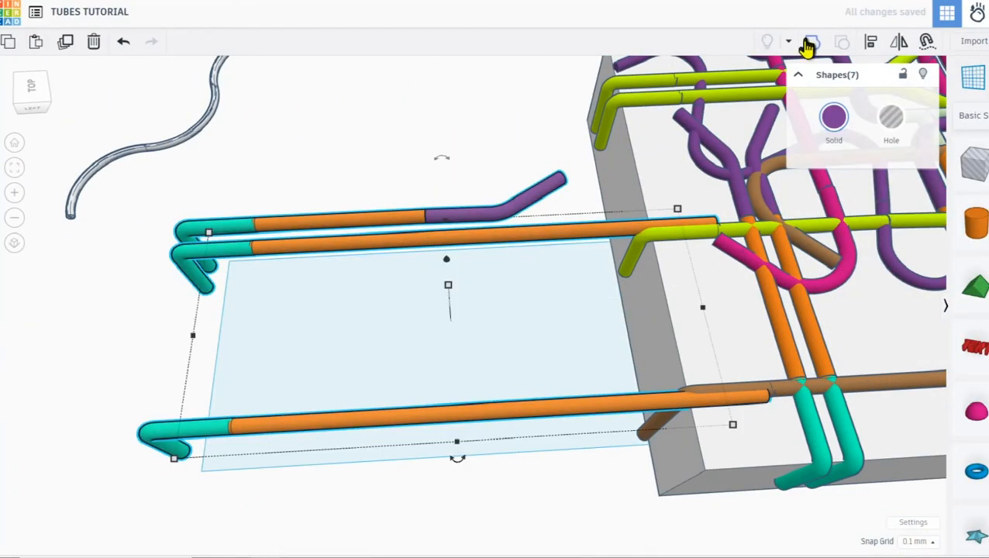
Group the seven copied pipe pieces, colour the group yellow and move it onto the box among the lime and brown runs.
left_click(812, 42)
left_click(833, 116)
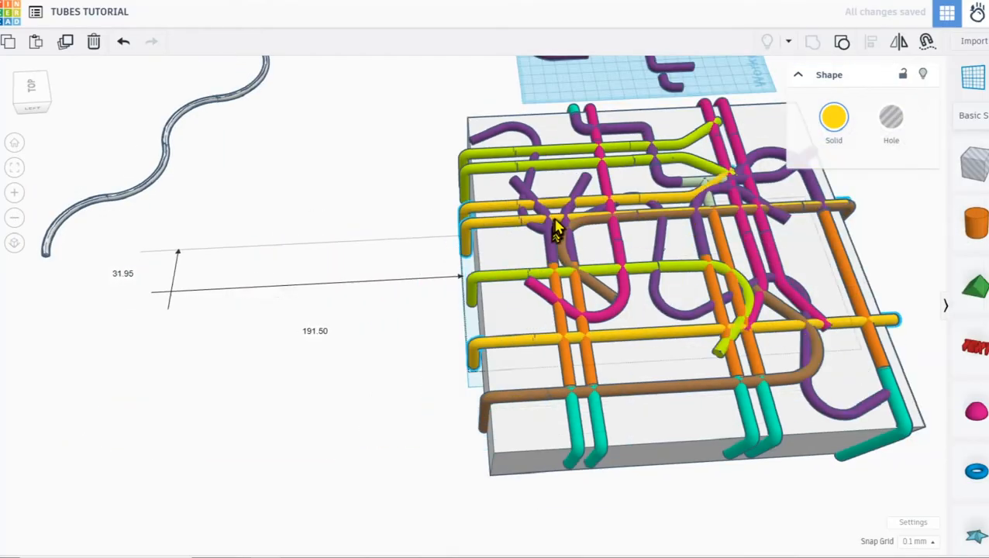
left_click_drag(557, 283, 535, 372)
left_click(399, 341)
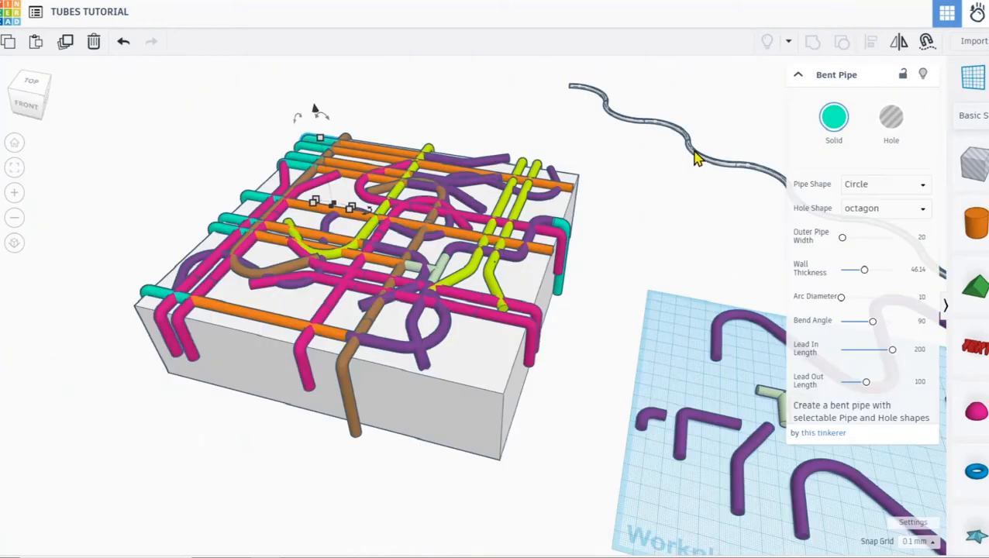
Duplicate the long wavy grey tube and lay the copy across the box beneath the coloured pipes.
left_click(692, 160)
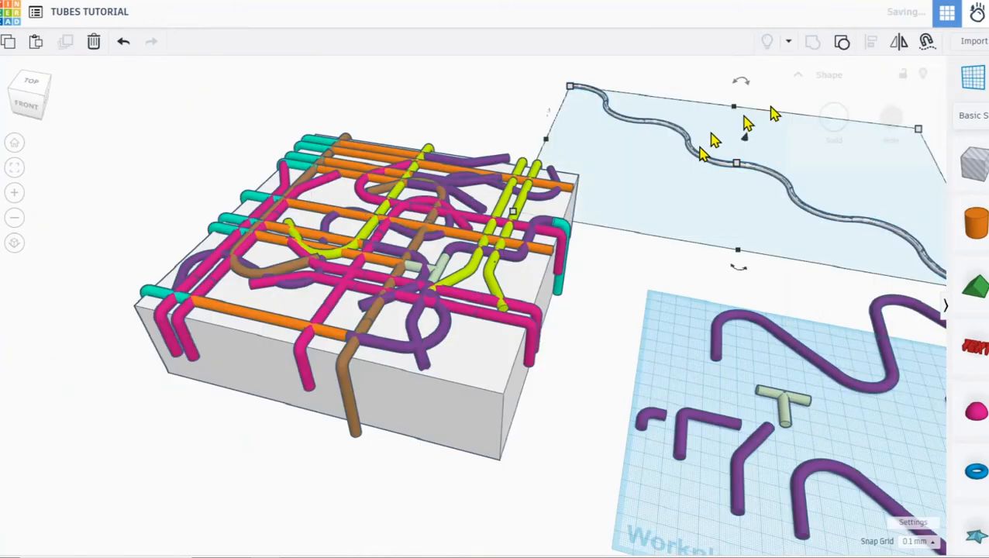
mouse_move(700, 161)
left_mouse_down()
mouse_move(735, 172)
mouse_move(448, 268)
mouse_move(465, 341)
mouse_move(488, 348)
left_mouse_up()
mouse_move(784, 255)
left_mouse_down()
mouse_move(770, 276)
mouse_move(635, 325)
left_mouse_up()
mouse_move(419, 428)
left_mouse_down()
mouse_move(440, 404)
mouse_move(511, 396)
mouse_move(382, 265)
mouse_move(369, 269)
left_mouse_up()
mouse_move(369, 268)
right_mouse_down()
mouse_move(611, 305)
mouse_move(508, 284)
mouse_move(264, 367)
right_mouse_up()
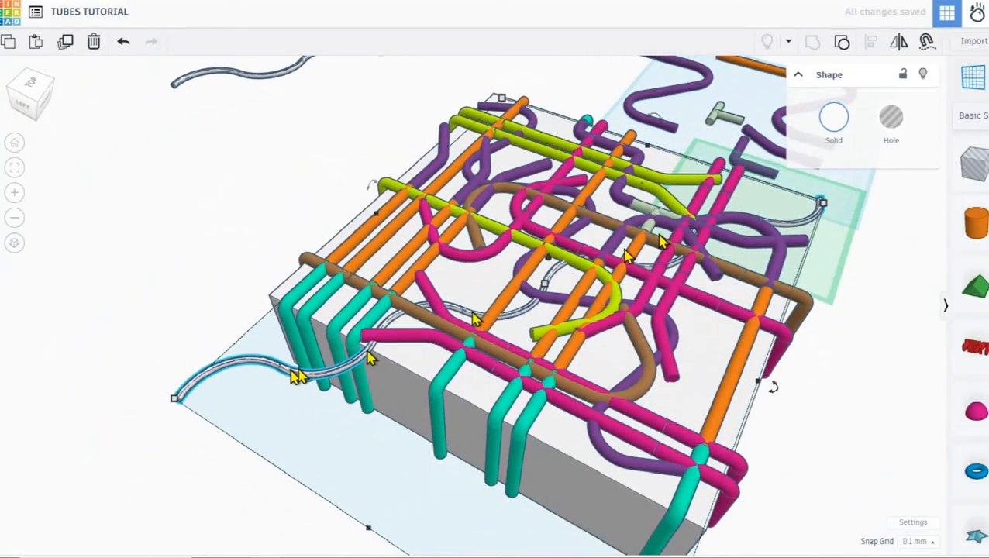
Add a second copy of the wavy grey tube and lay it across the box, crossing the first one.
scroll(287, 297, "down", 2)
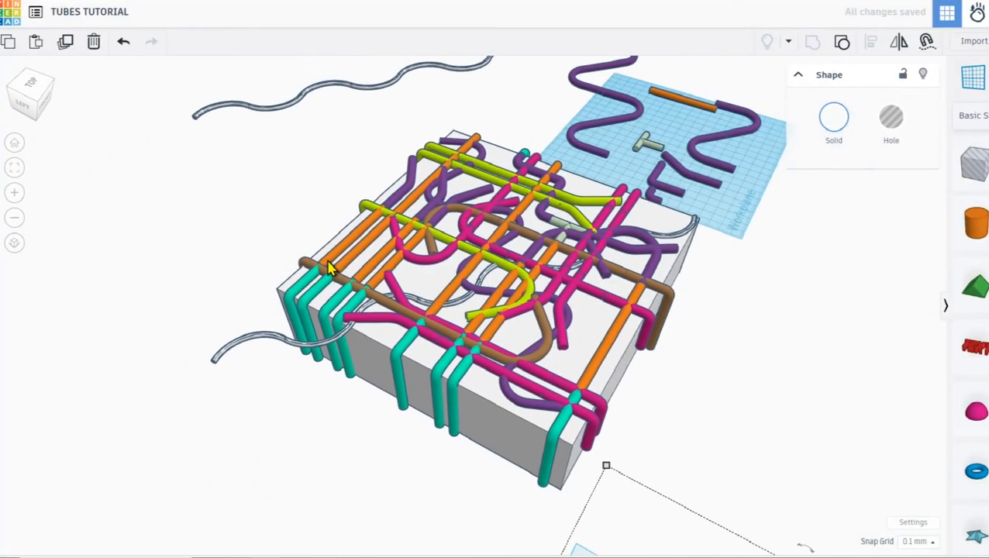
key("Escape")
left_click(294, 351)
mouse_move(625, 364)
left_mouse_down()
mouse_move(823, 194)
mouse_move(674, 89)
left_mouse_up()
scroll(518, 282, "up", 3)
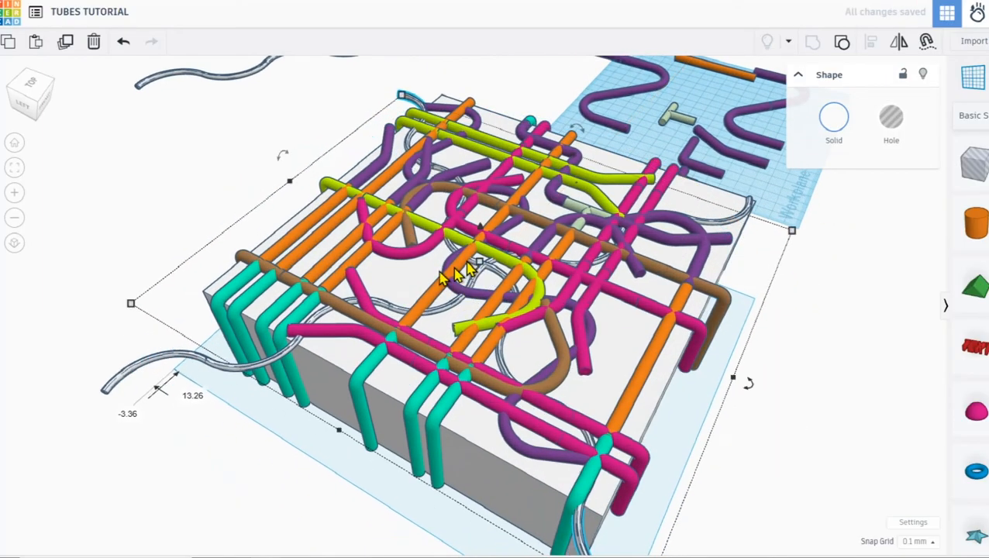
key("Escape")
Duplicate the second wavy tube, offset the copy beside it and mirror the copy to run in the crossing direction.
left_click(413, 103)
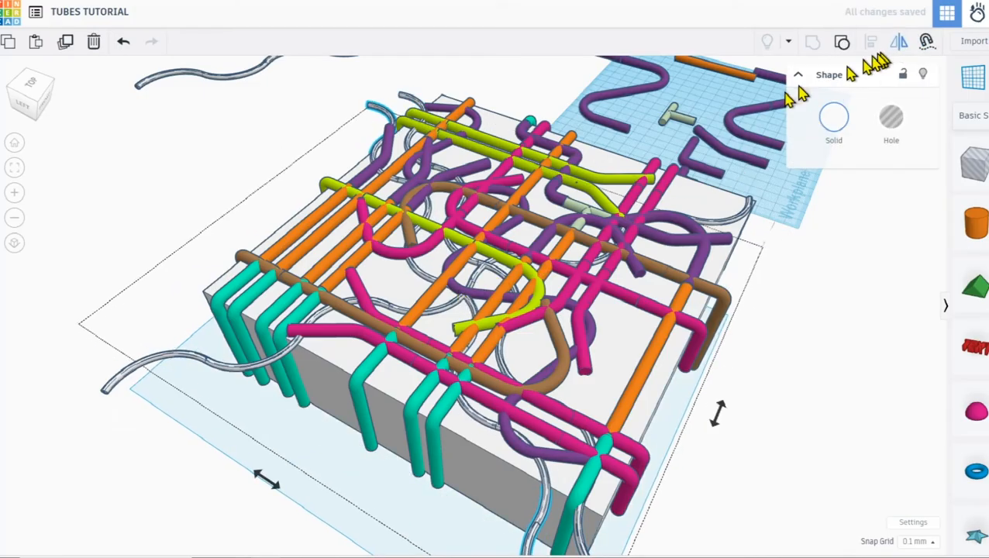
scroll(520, 338, "down", 2)
scroll(588, 406, "down", 1)
scroll(587, 405, "down", 1)
left_click(657, 403)
left_click(389, 444)
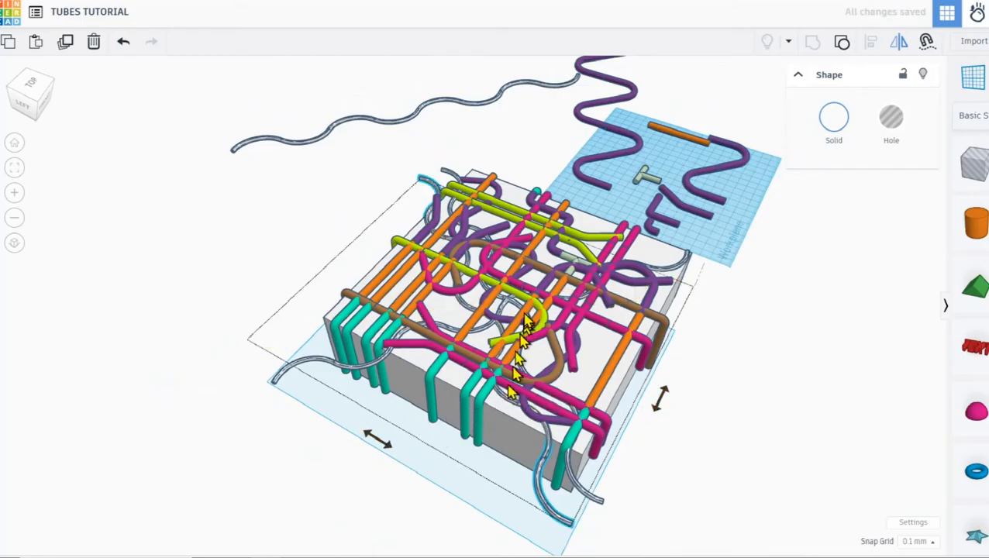
scroll(490, 313, "up", 2)
right_click_drag(527, 352, 579, 370)
scroll(694, 384, "down", 1)
right_click_drag(579, 439, 480, 392)
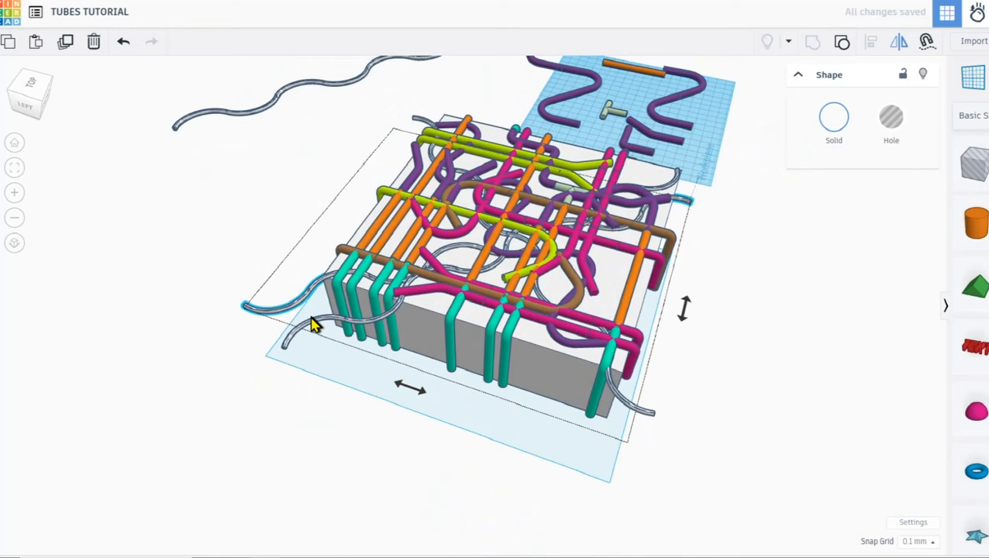
Mirror the newest wavy tube again and adjust it so its end curls around the box's front corner.
mouse_move(680, 310)
left_mouse_down()
mouse_move(507, 104)
mouse_move(475, 101)
mouse_move(473, 110)
left_mouse_up()
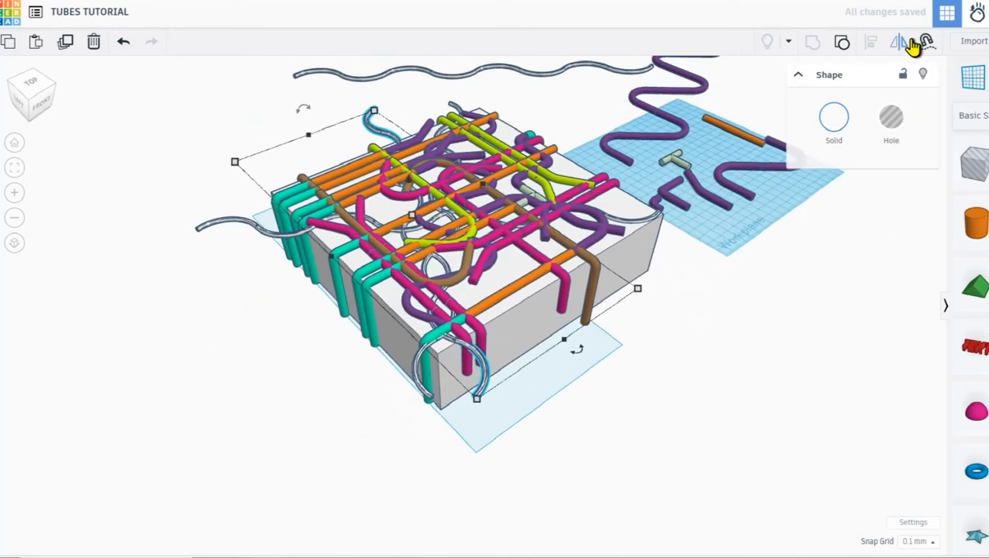
left_click(507, 393)
left_click(480, 391)
left_click(481, 397)
right_click_drag(570, 342, 509, 370)
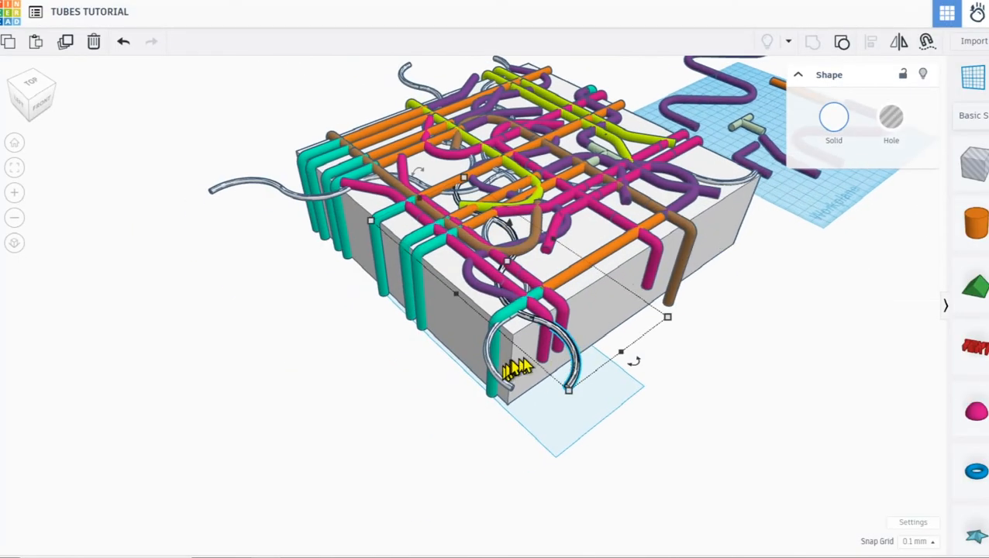
Ungroup the newest wavy tube and delete its end segment curling out past the box's front corner.
left_click(842, 41)
left_click(752, 362)
left_click(570, 379)
key("Delete")
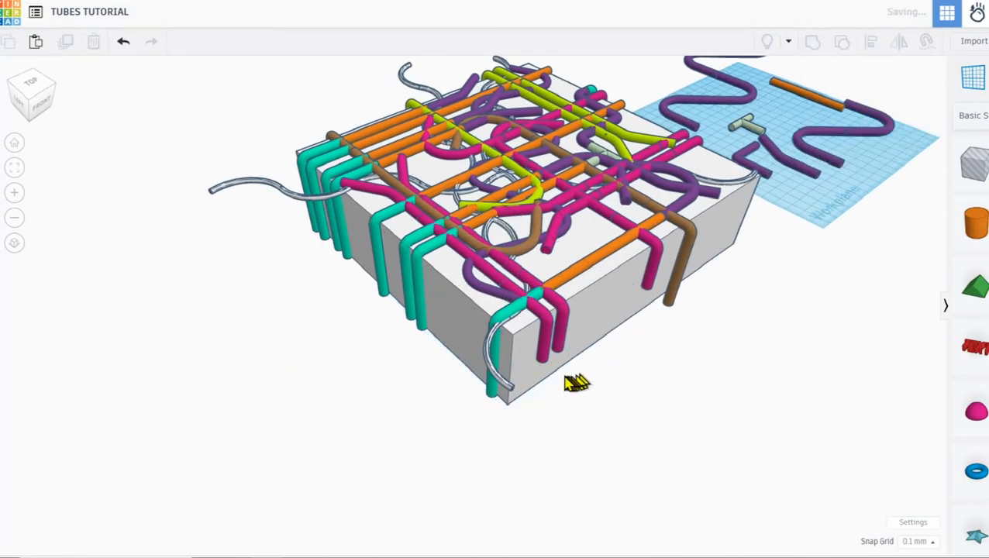
Ungroup the other wavy tube at the front corner and delete its segment hanging over the box's edge.
left_click(500, 386)
left_click(843, 44)
left_click(699, 359)
left_click(504, 387)
key("Delete")
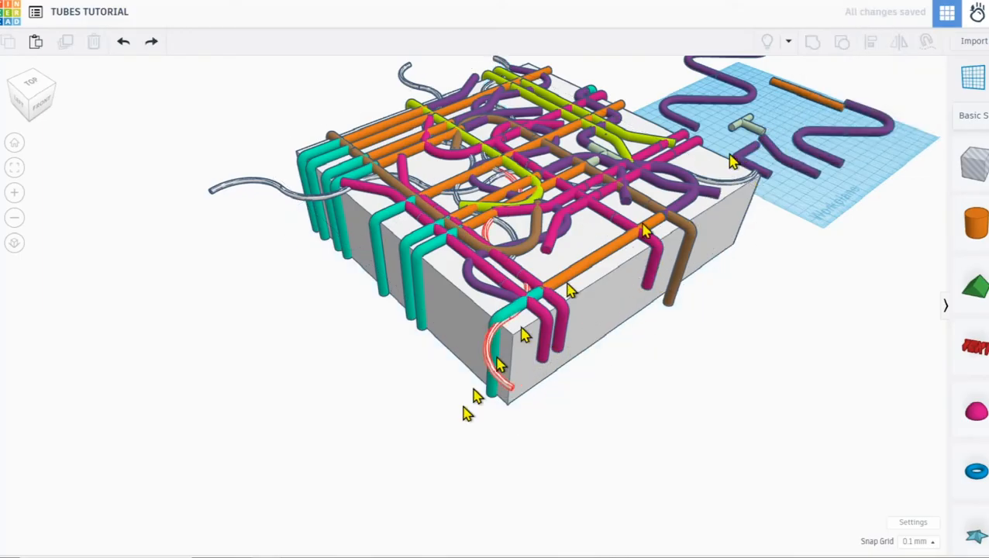
left_click(505, 387)
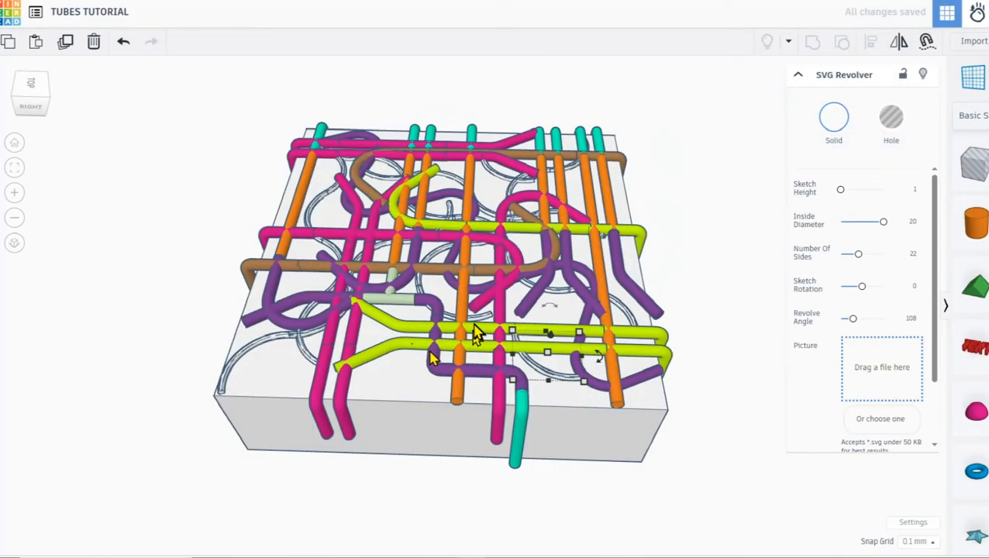
left_click(583, 460)
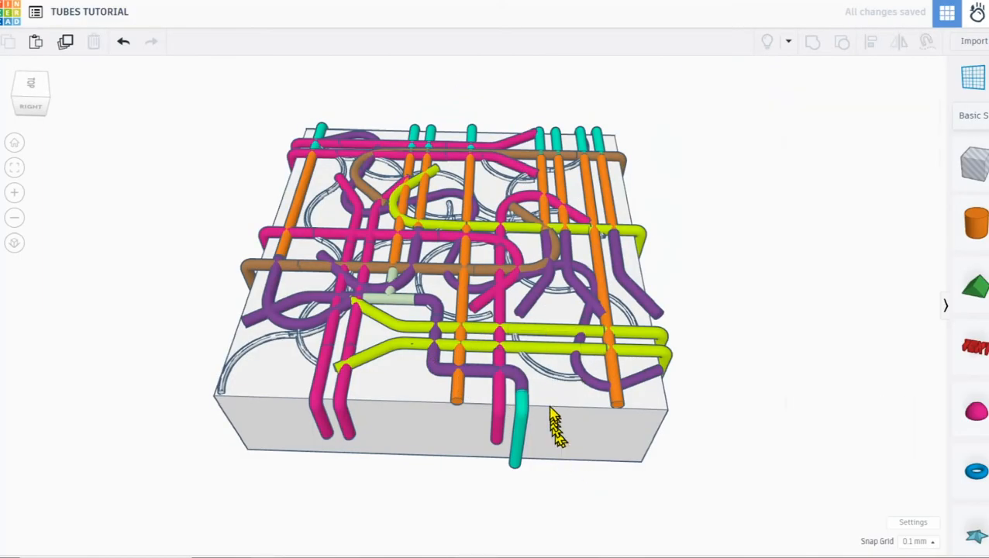
Place a copy of the loose grey arc along the box's edge beneath the lime pipes and enlarge it.
scroll(549, 395, "up", 2)
left_click(547, 380)
left_click_drag(547, 375, 375, 423)
left_click_drag(431, 401, 343, 382)
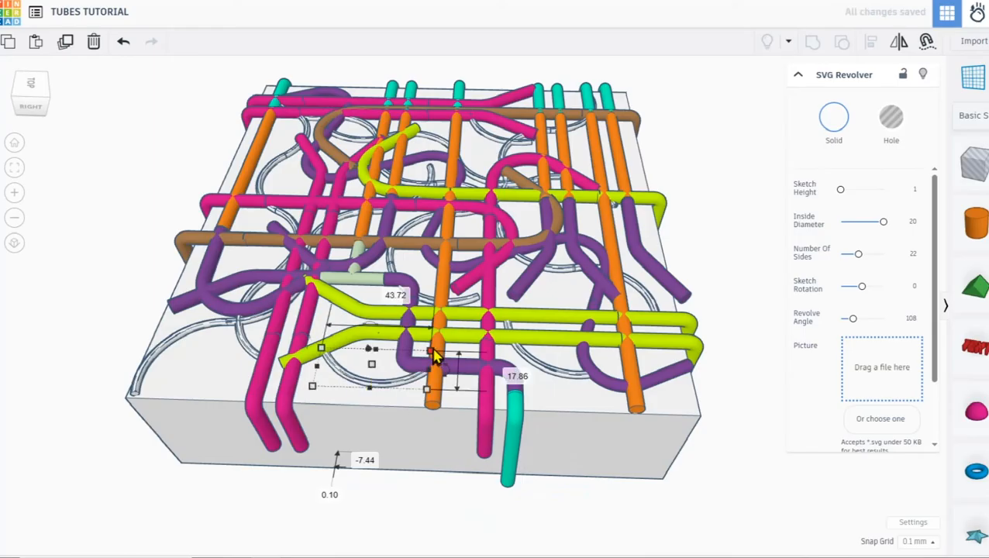
left_click_drag(441, 342, 532, 380)
scroll(423, 397, "up", 2)
left_click_drag(392, 403, 393, 398)
middle_click_drag(317, 410, 378, 500)
left_click(411, 500)
right_click_drag(410, 500, 431, 488)
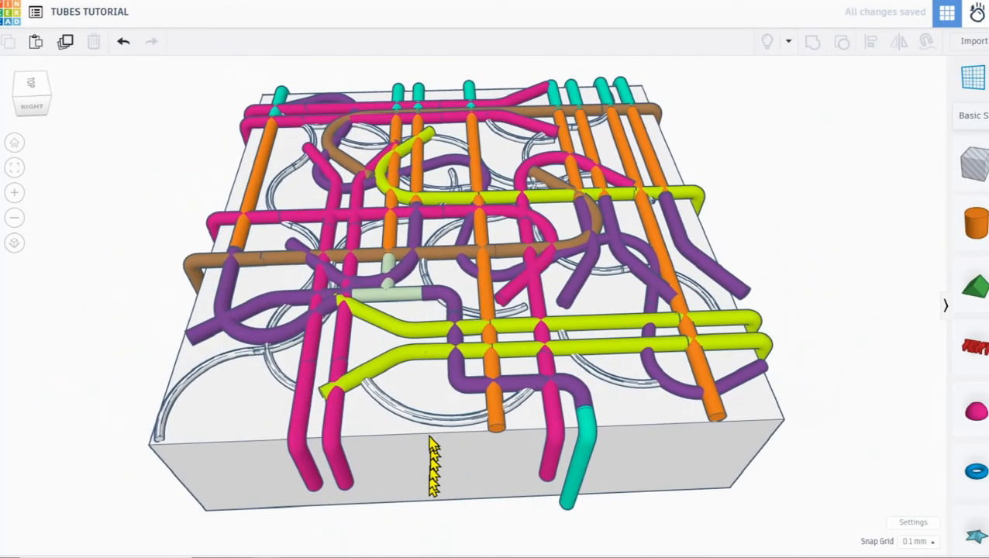
Copy the enlarged arc to the adjacent box corner, rotate it about 52° and lay it across the grey tube there.
left_click(418, 423)
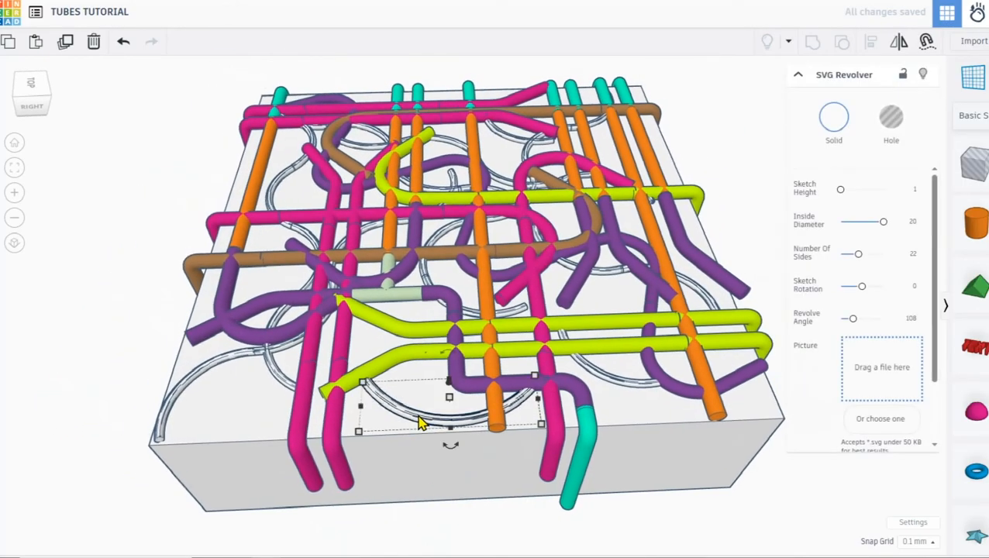
left_click_drag(428, 423, 248, 419)
mouse_move(268, 448)
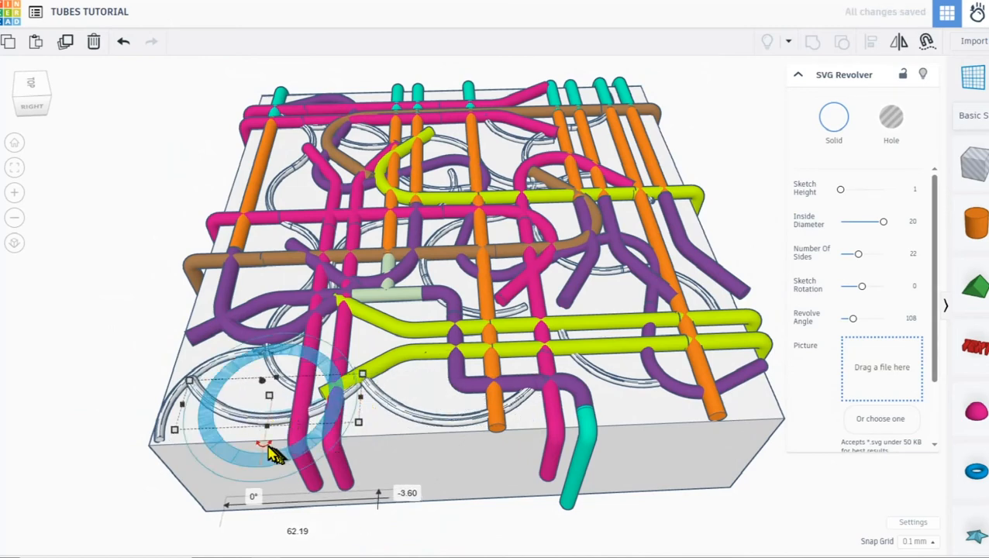
left_click_drag(268, 449, 370, 479)
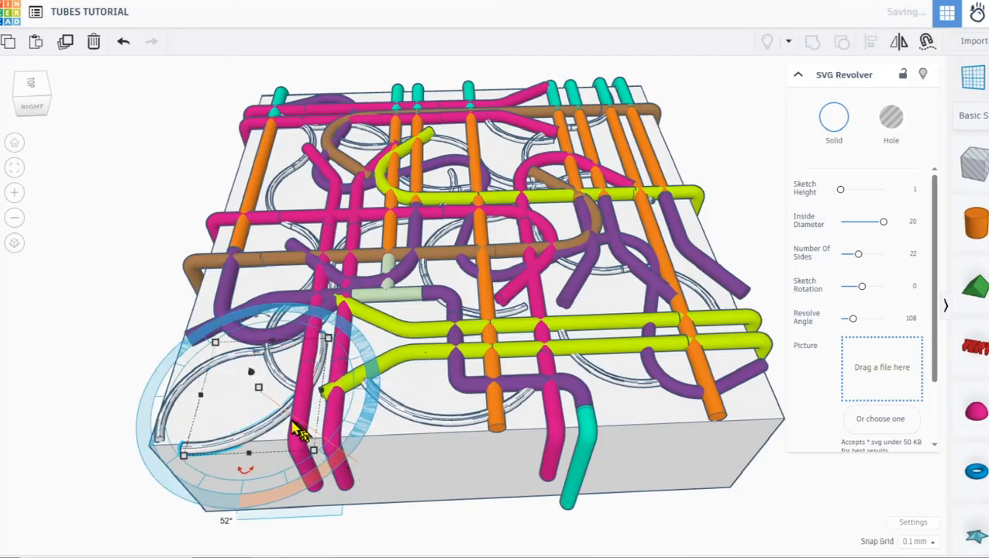
left_click_drag(277, 425, 258, 385)
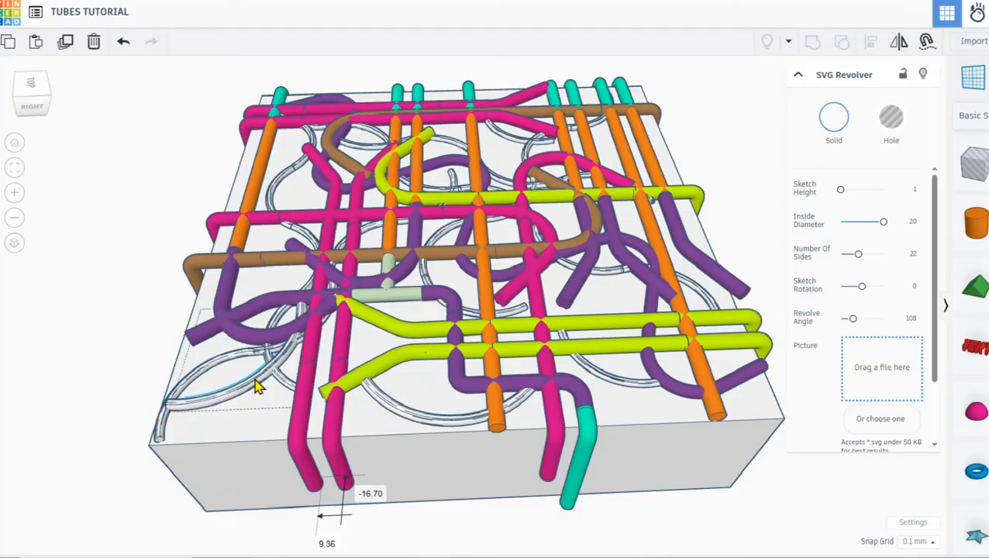
left_click_drag(258, 385, 258, 382)
Examine the layered pipework on the box from close up and from several sides.
right_click_drag(258, 382, 319, 439)
scroll(376, 369, "up", 2)
right_click_drag(335, 357, 556, 289)
scroll(543, 310, "up", 5)
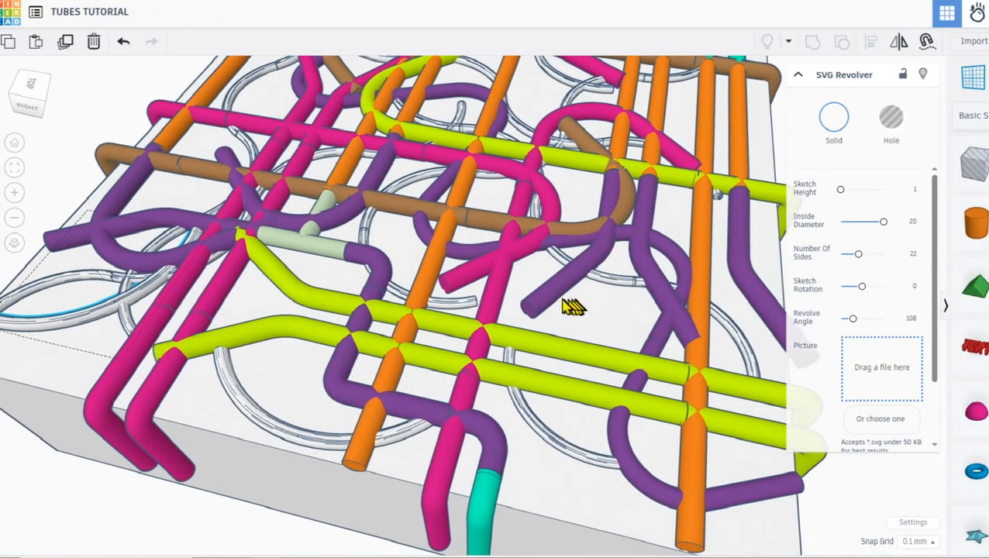
right_click_drag(574, 307, 567, 331)
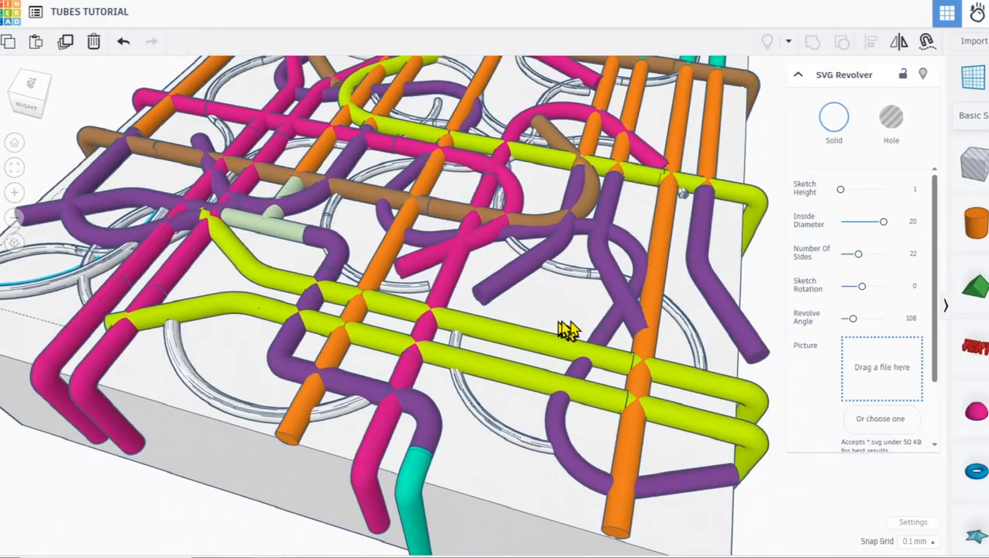
right_click_drag(635, 342, 540, 339)
scroll(565, 358, "down", 5)
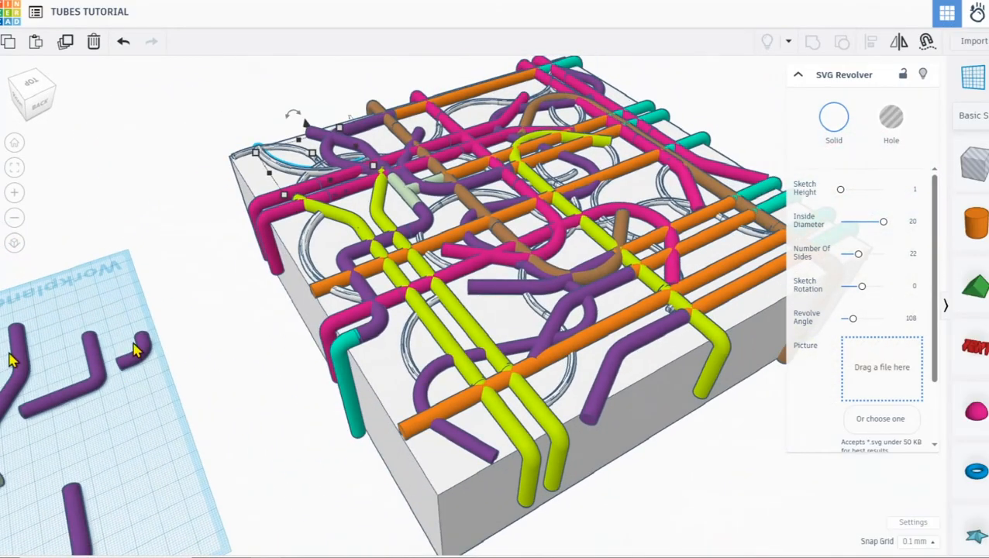
right_click_drag(412, 288, 757, 283)
middle_click_drag(442, 329, 646, 266)
scroll(479, 312, "down", 4)
right_click_drag(428, 392, 527, 412)
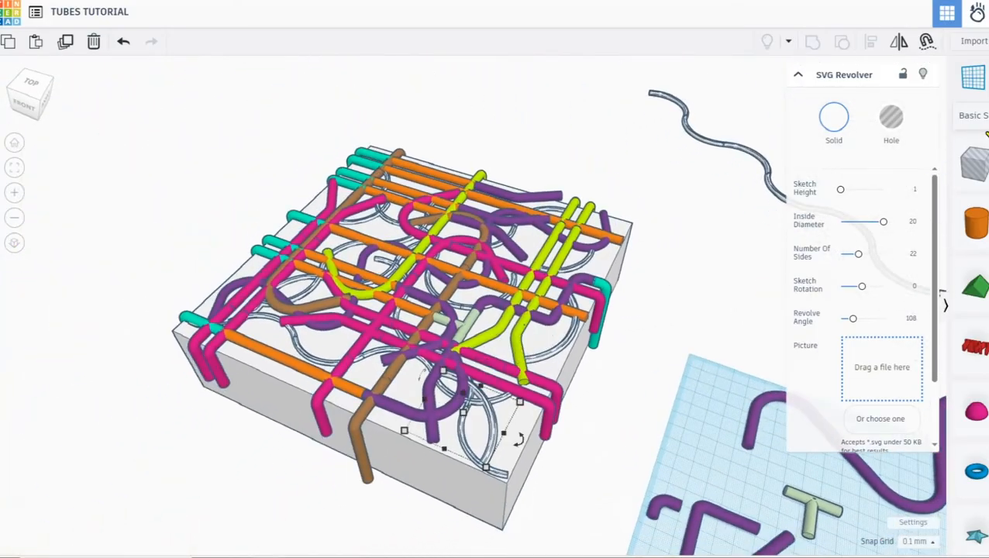
Start a shape import from file and browse through the TINKERCADTUTORIALSCRIS folder to its greeblies subfolder.
left_click(976, 43)
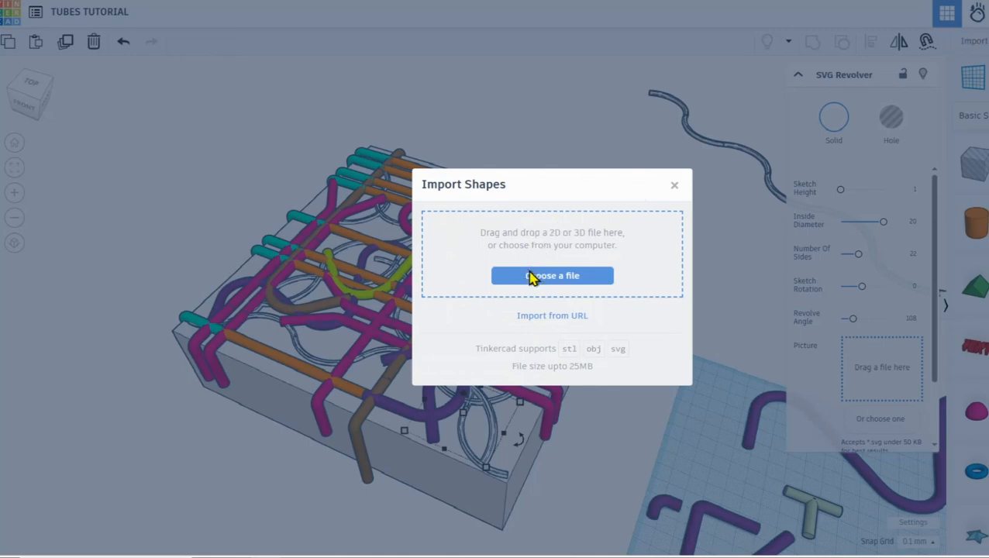
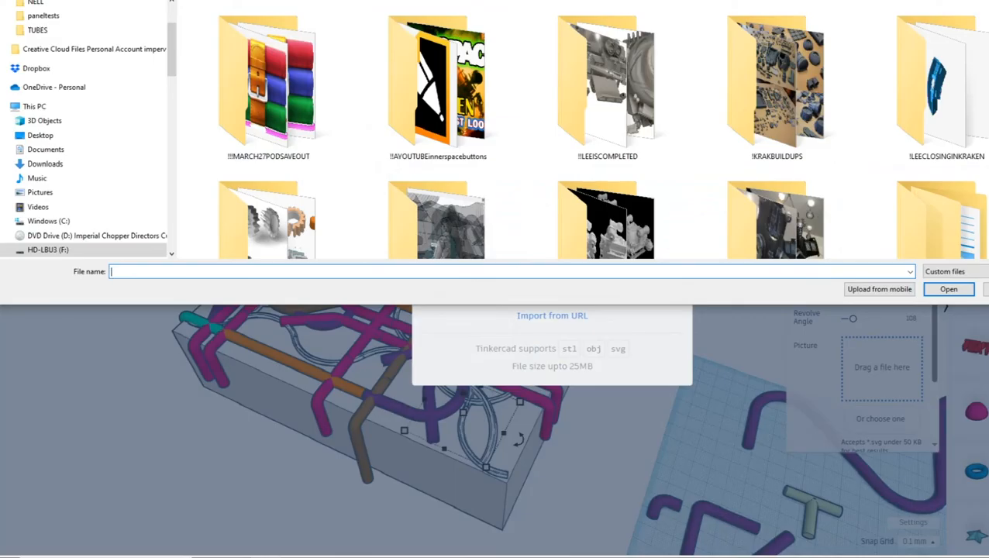
key("alt+Up")
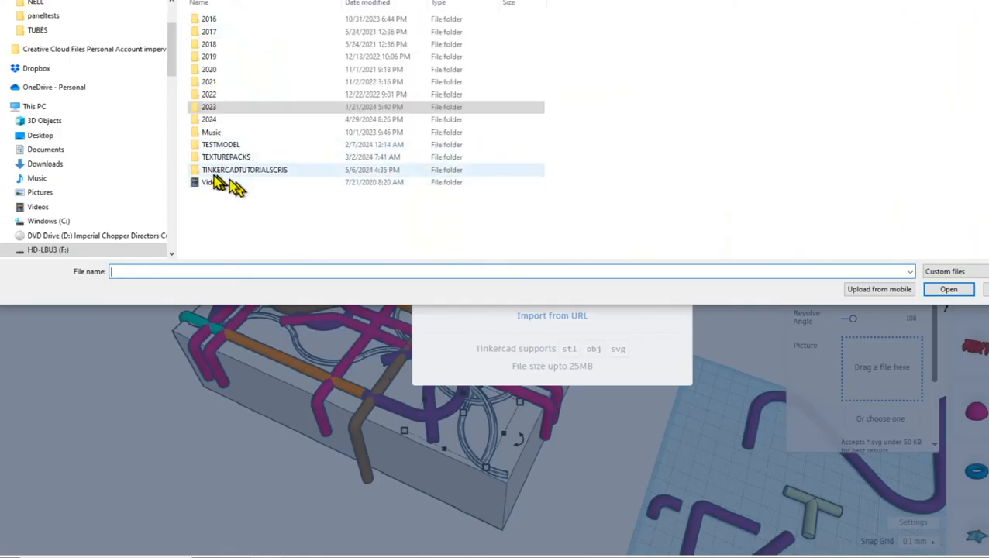
double_click(241, 170)
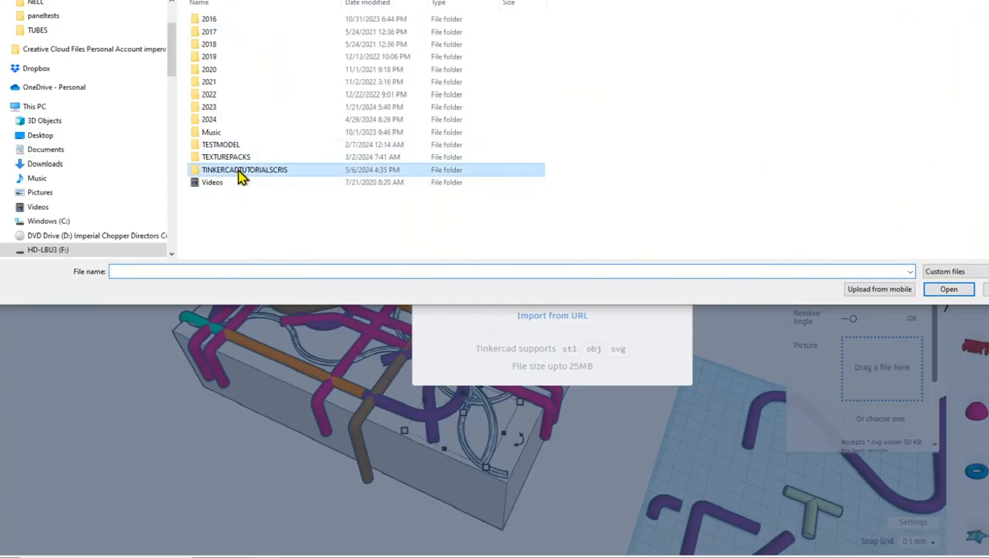
double_click(271, 87)
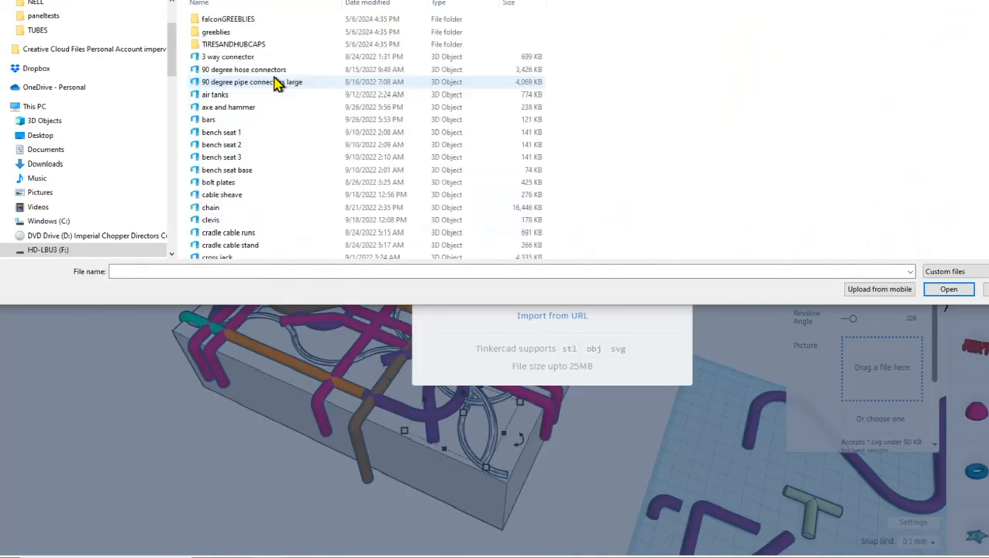
scroll(310, 101, "down", 15)
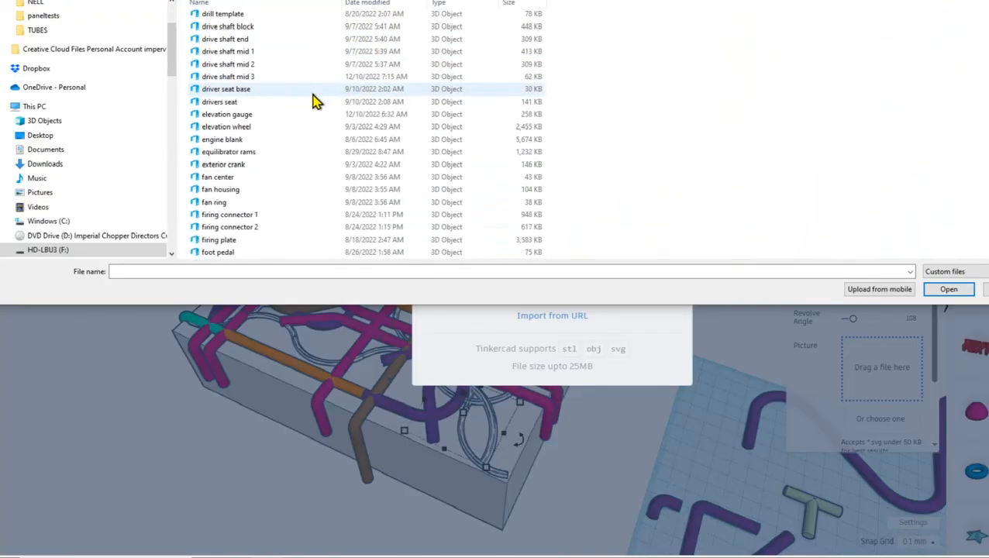
scroll(310, 100, "down", 20)
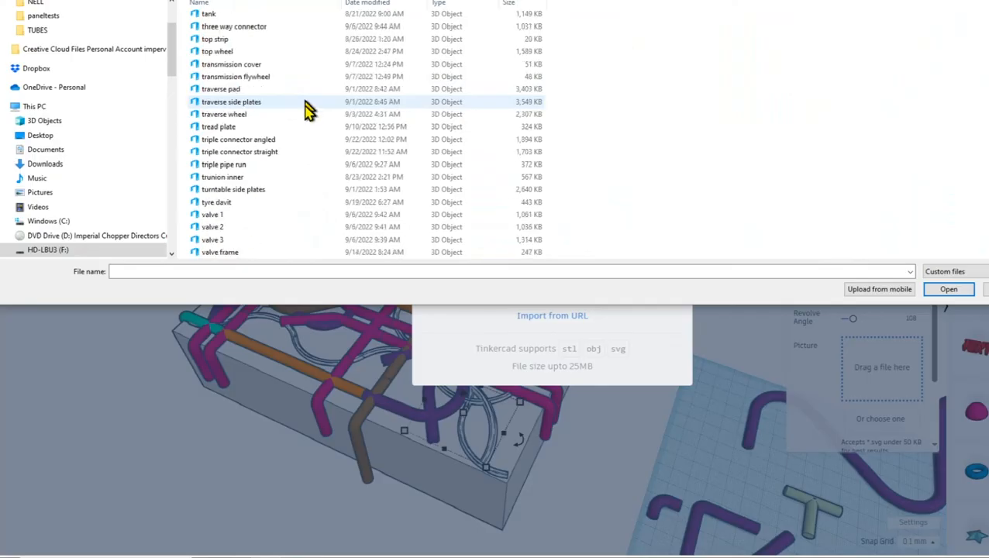
scroll(304, 112, "down", 3)
scroll(302, 109, "up", 20)
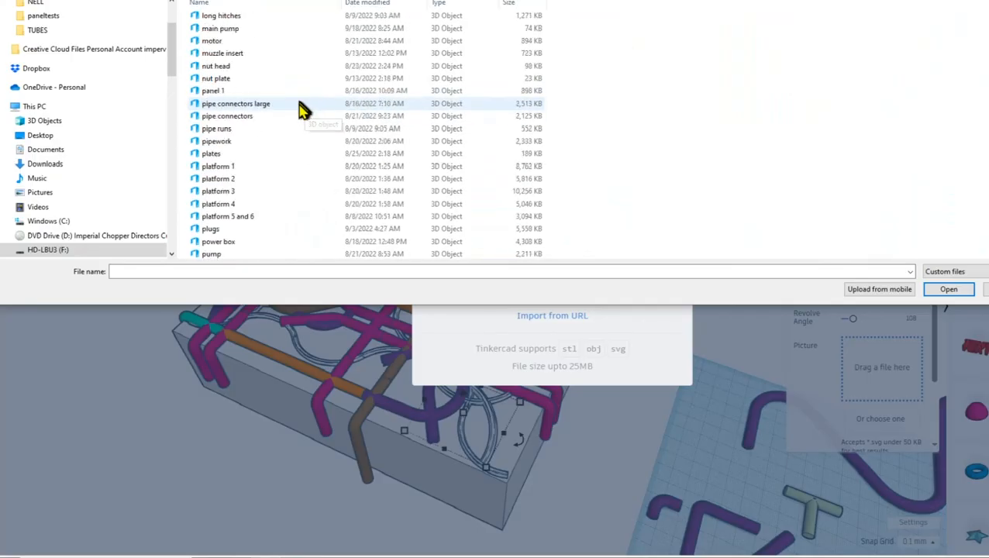
scroll(302, 108, "up", 13)
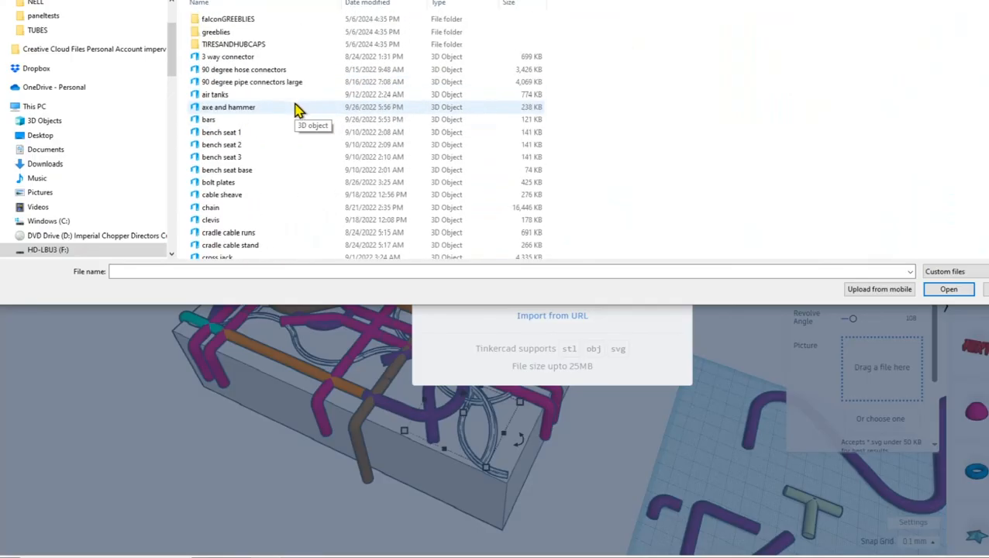
double_click(224, 33)
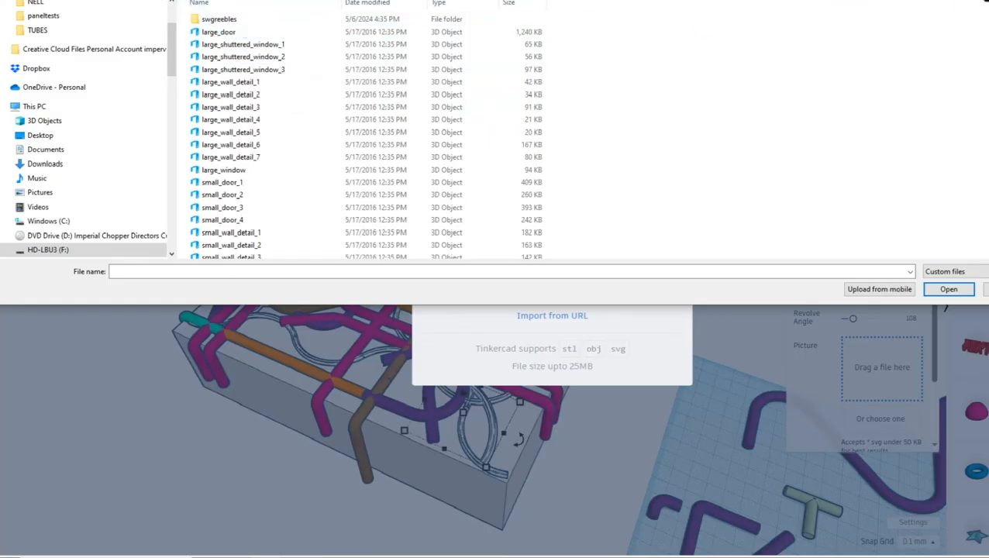
Show the greeblies folder's files as icons and import greeble models into the design.
left_click(984, 1)
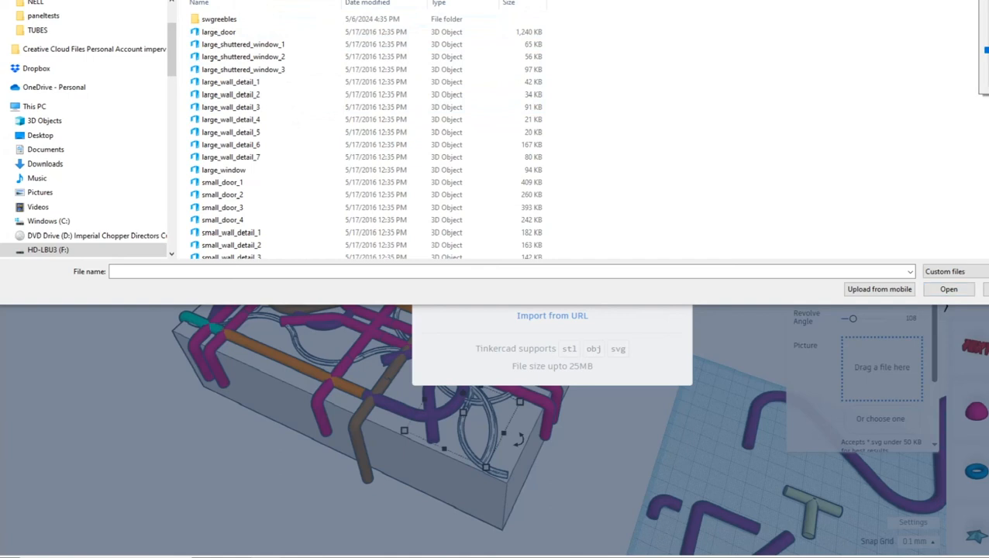
left_click(985, 7)
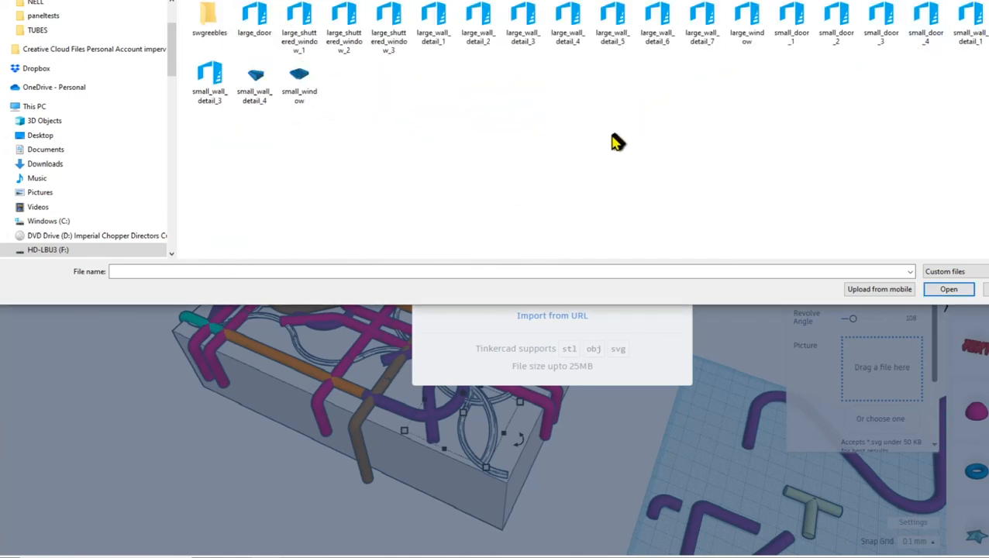
right_click(524, 142)
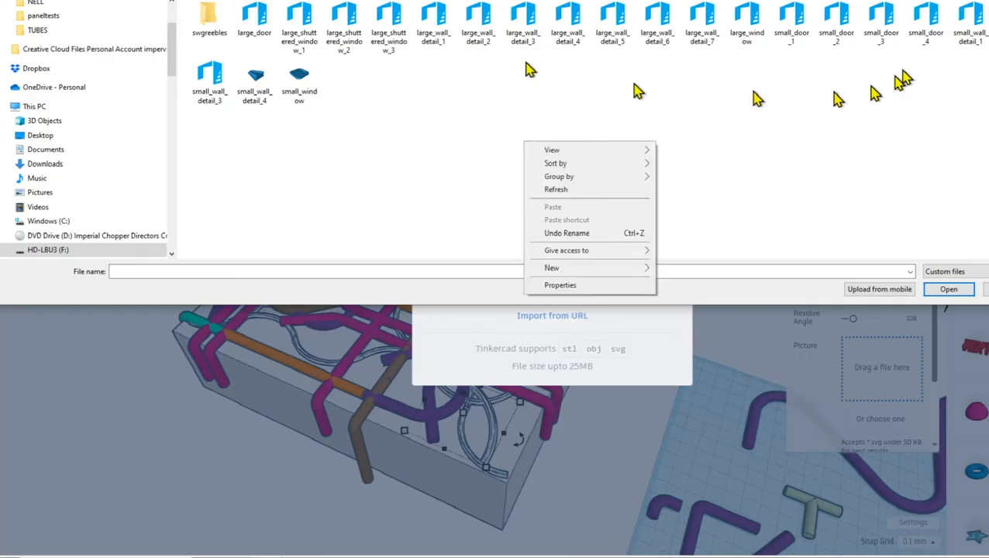
double_click(256, 84)
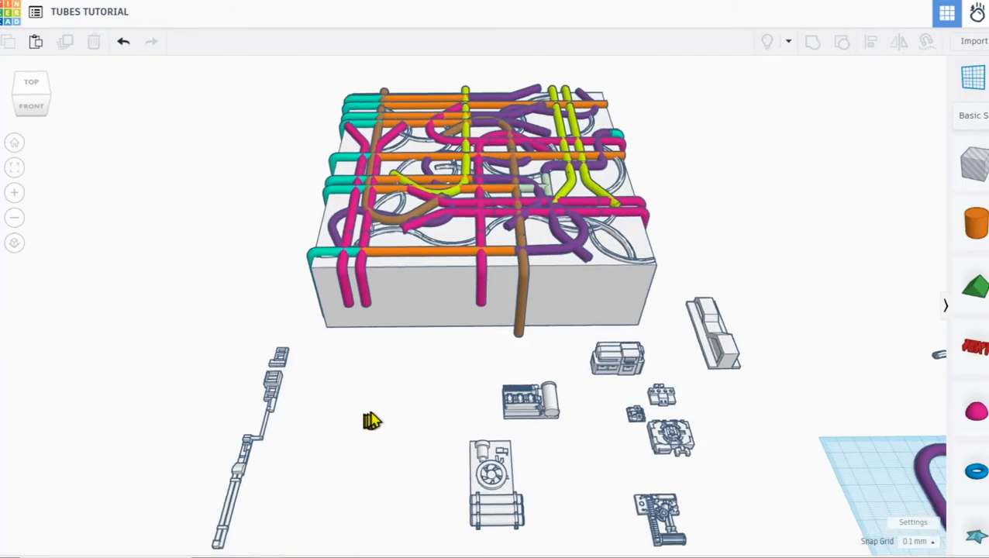
Spread the imported greebles in front of the box, repositioning the fan plate, the triple cylinders, the small machinery plate and the long stepped block.
left_click_drag(468, 461, 384, 376)
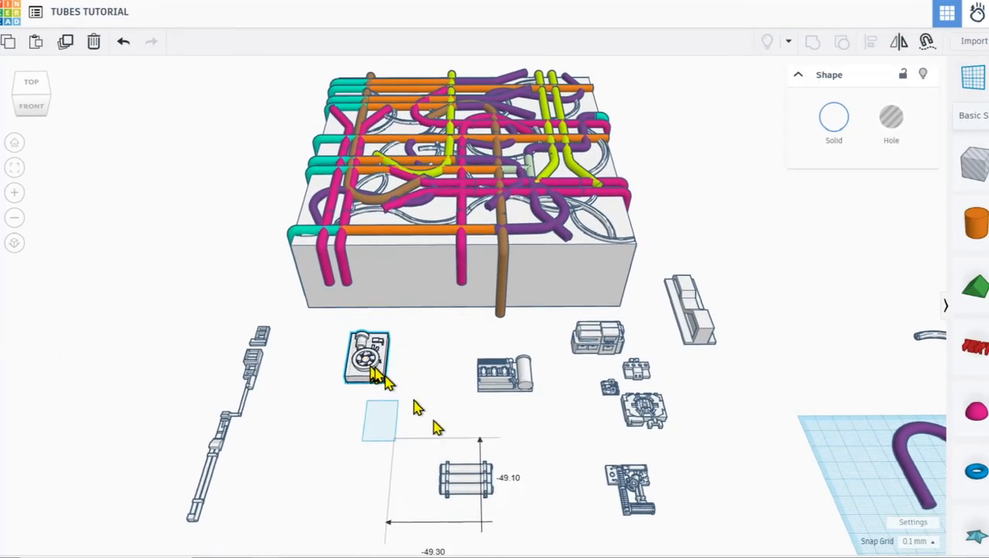
left_click_drag(466, 470, 431, 325)
left_click_drag(620, 489, 307, 397)
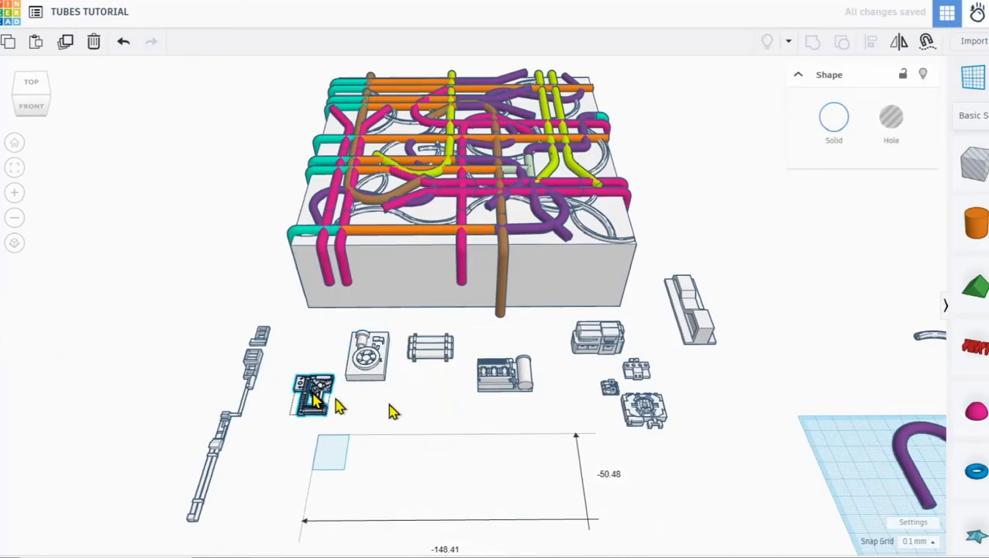
left_click(695, 347)
right_click_drag(556, 369, 445, 403)
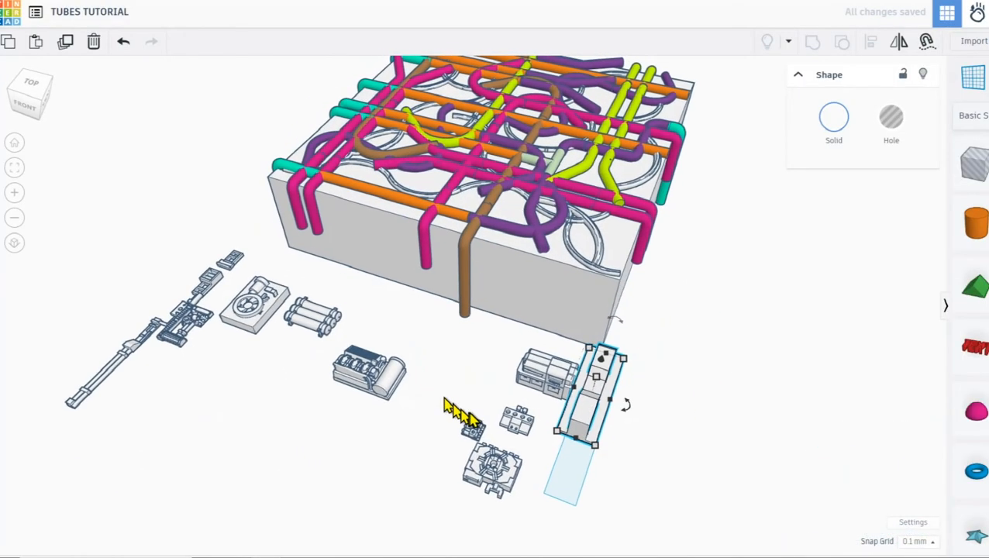
Enlarge the smallest greeble beside the four-hole block, undoing the first resize and scaling it again.
left_click(475, 433)
scroll(477, 436, "up", 5)
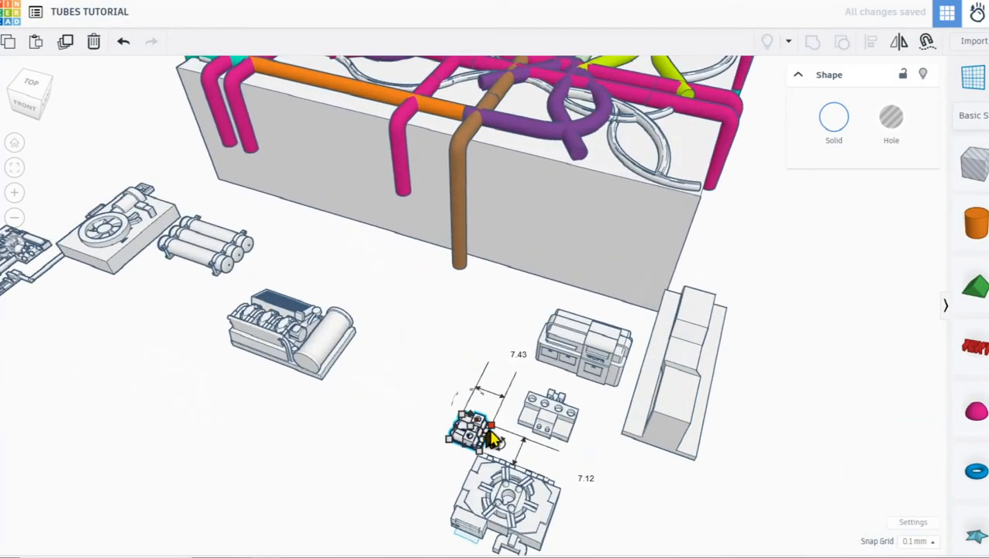
left_click_drag(492, 425, 423, 389)
key("ctrl+z")
left_click_drag(487, 428, 431, 397)
Select the box with all its pipes and tubes and group them into one shape.
scroll(378, 369, "down", 1)
right_click_drag(379, 369, 476, 391)
middle_click_drag(380, 278, 472, 353)
scroll(469, 358, "down", 5)
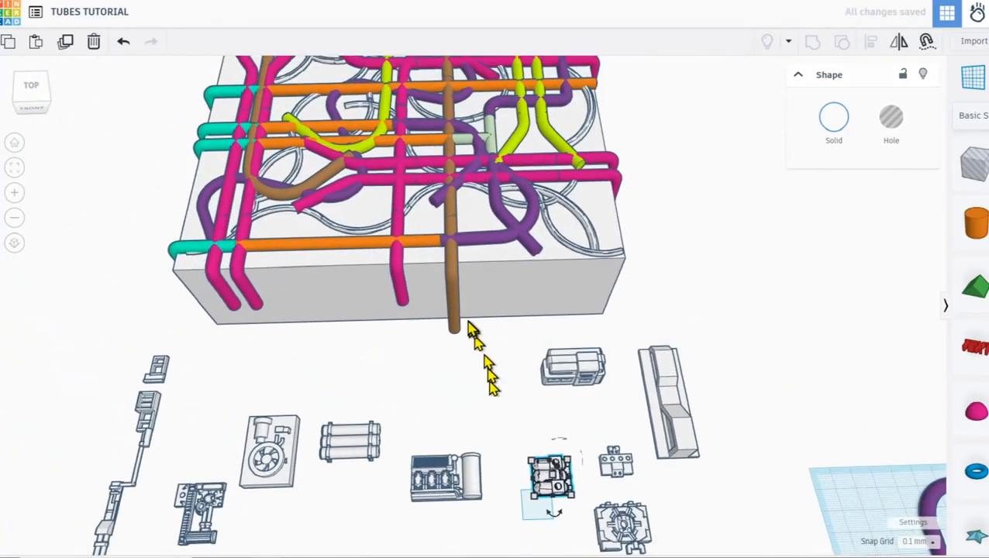
left_click_drag(267, 86, 562, 279)
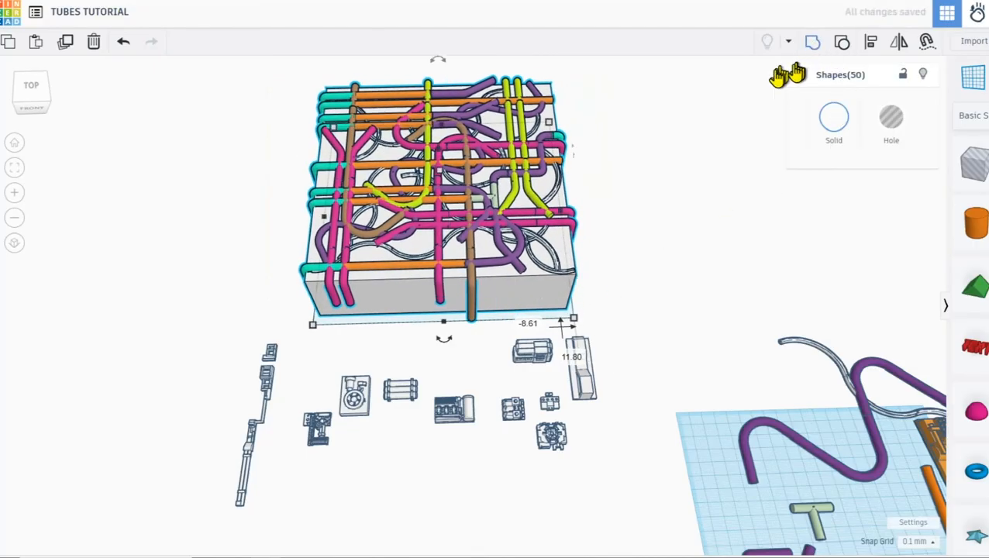
key("ctrl+g")
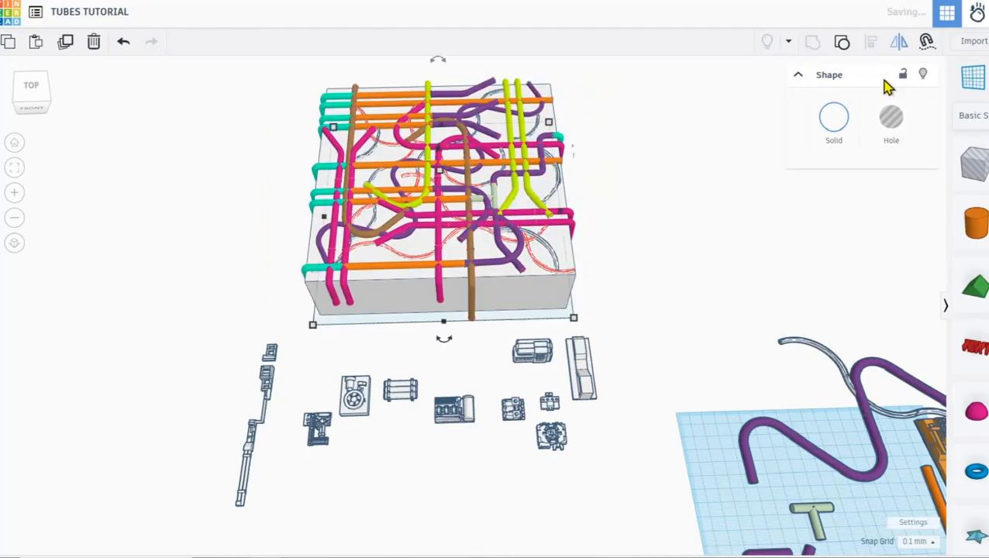
Recolour the grouped box, pipes and tubes as one solid white shape, trying light pink on the way.
left_click(836, 125)
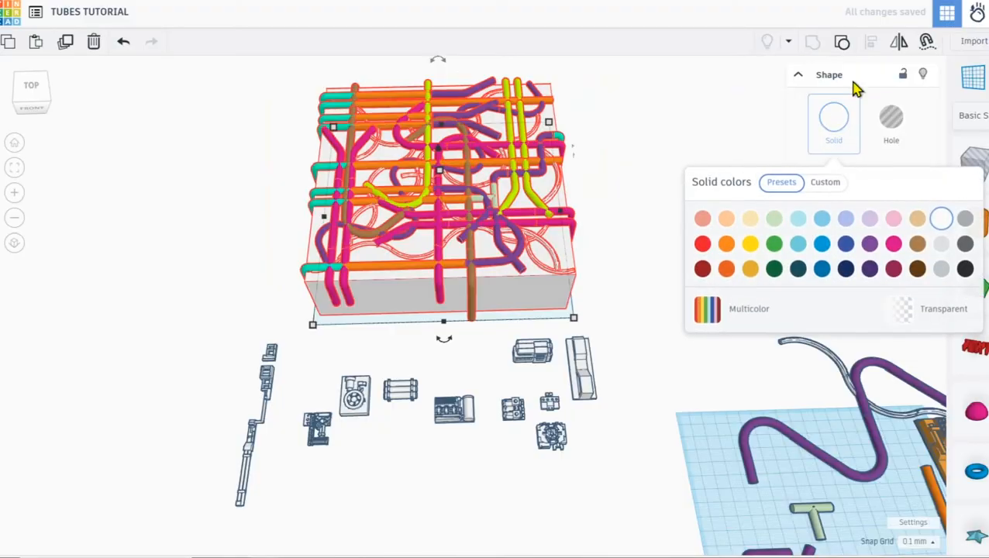
left_click(892, 221)
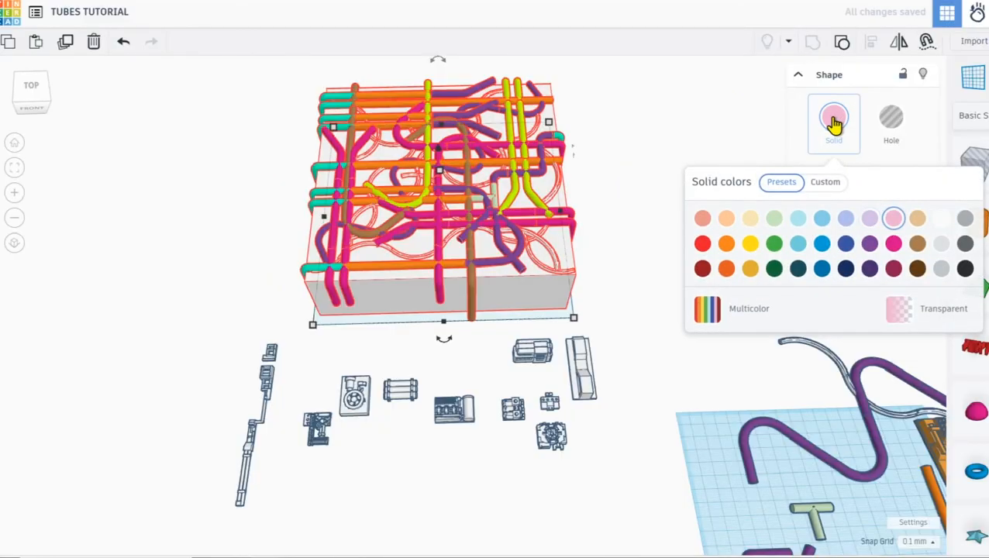
left_click(833, 116)
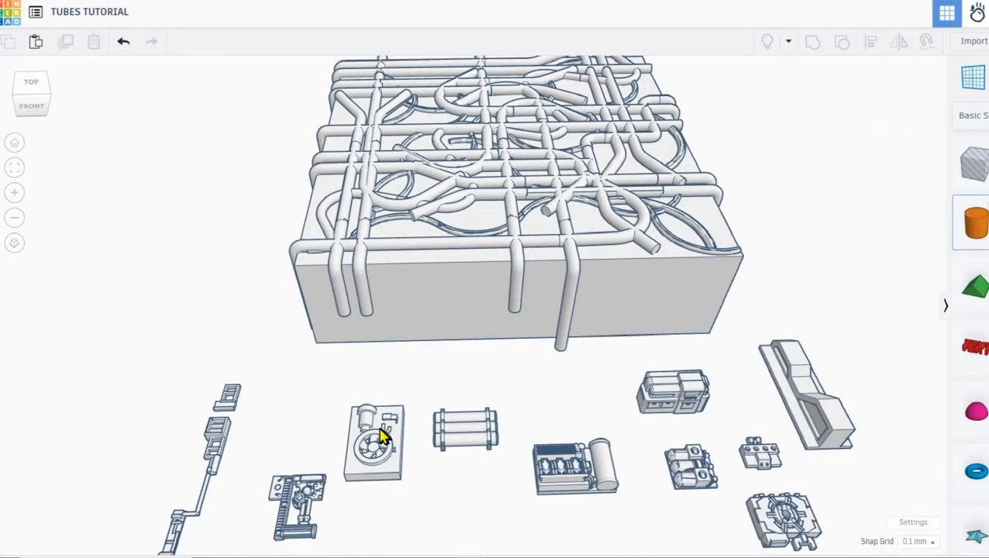
Cruise the three-bottle greeble onto the box's front face, just beneath the ends of the paired pipes.
scroll(380, 437, "up", 2)
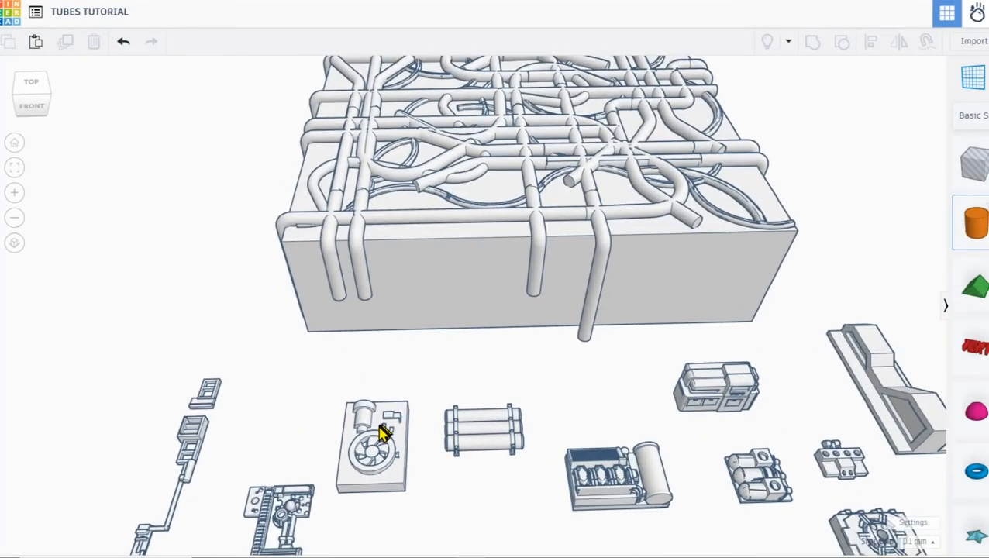
left_click(757, 480)
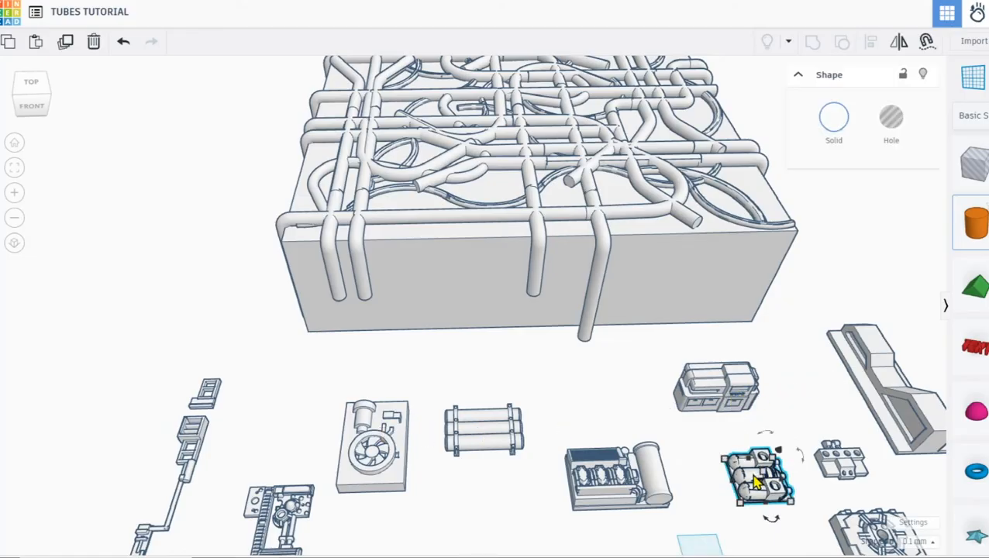
left_click(925, 42)
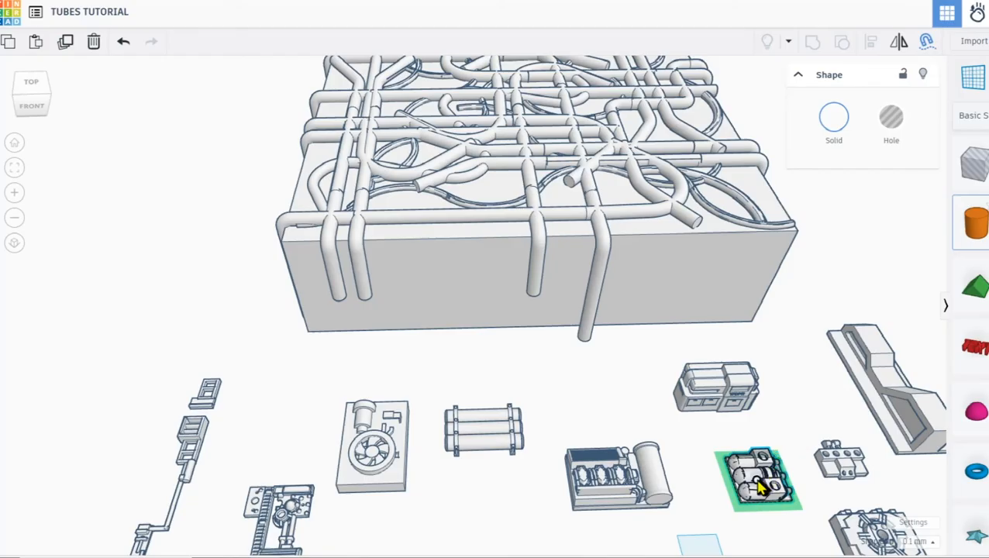
left_click_drag(757, 484, 354, 311)
key("f")
scroll(372, 248, "down", 5)
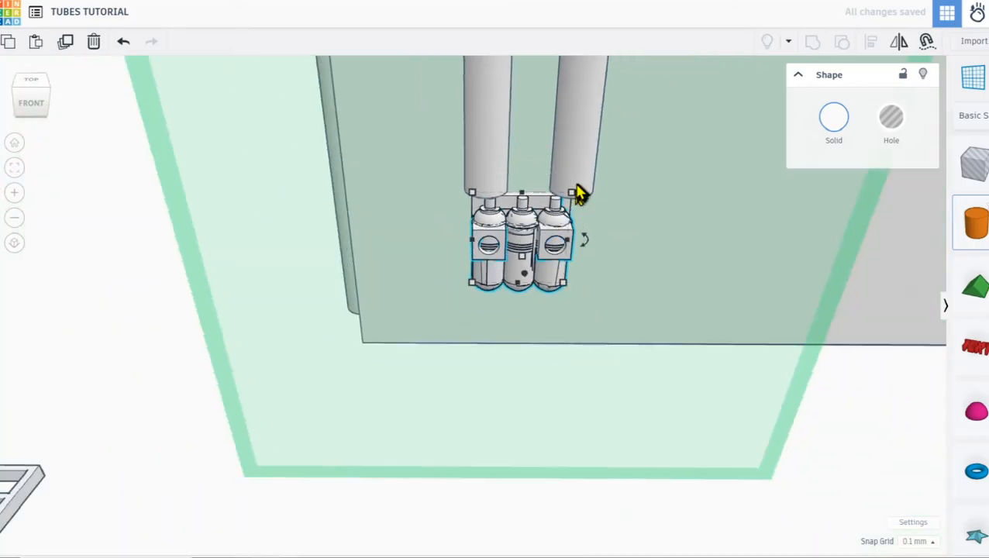
Enlarge the three-bottle greeble to about 21.5 by 22.4 mm and 11.8 mm deep, aligning its outer bottles with the paired pipes.
left_click_drag(579, 194, 599, 142)
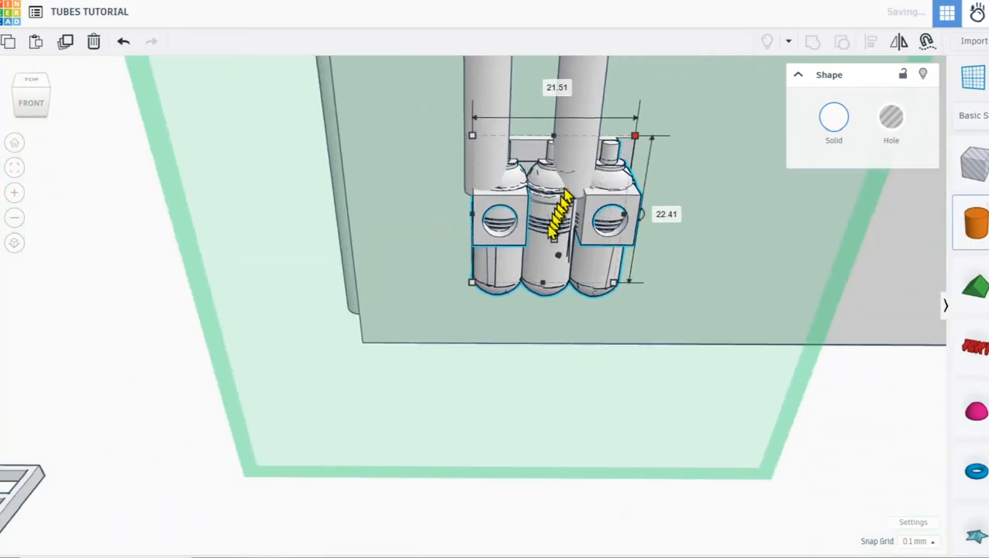
left_click_drag(555, 225, 534, 236)
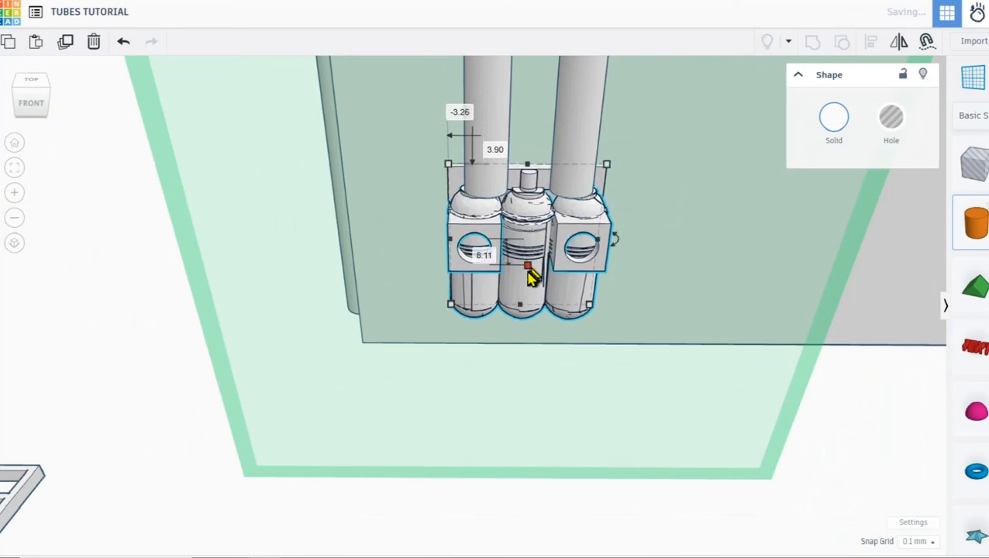
left_click_drag(527, 271, 530, 280)
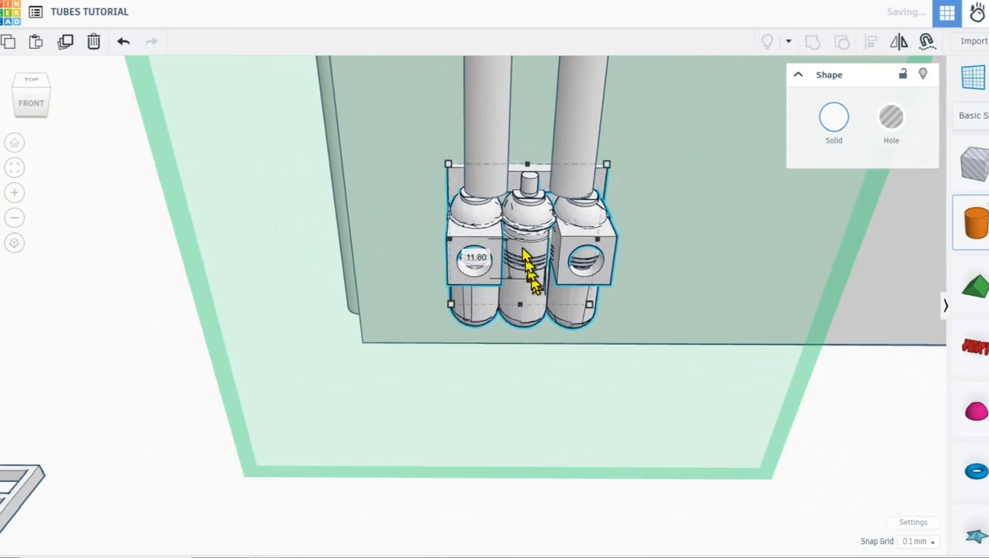
right_click_drag(523, 194, 589, 258)
left_click_drag(597, 255, 597, 242)
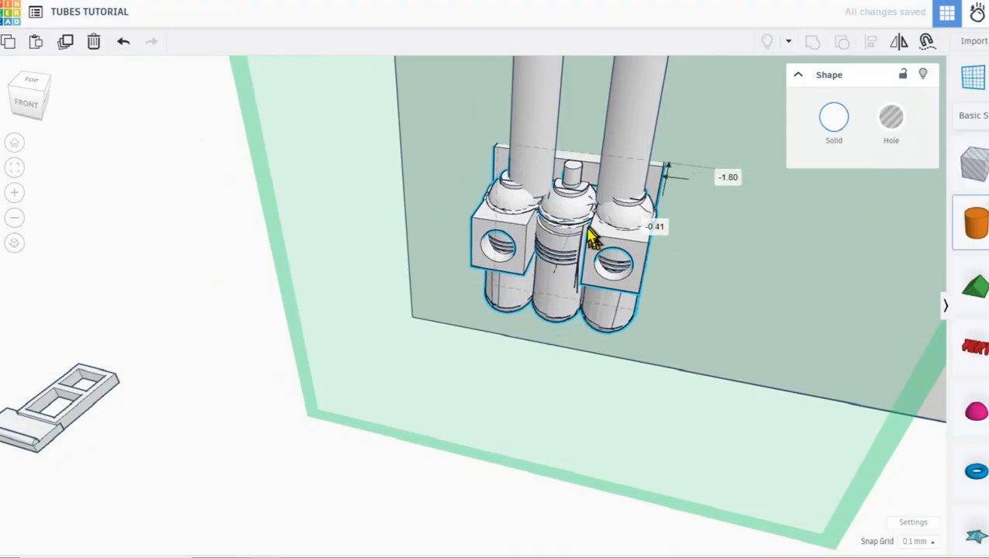
Select the small machinery plate beside the fan plate and stretch its height to about 5.81 mm.
scroll(591, 237, "down", 6)
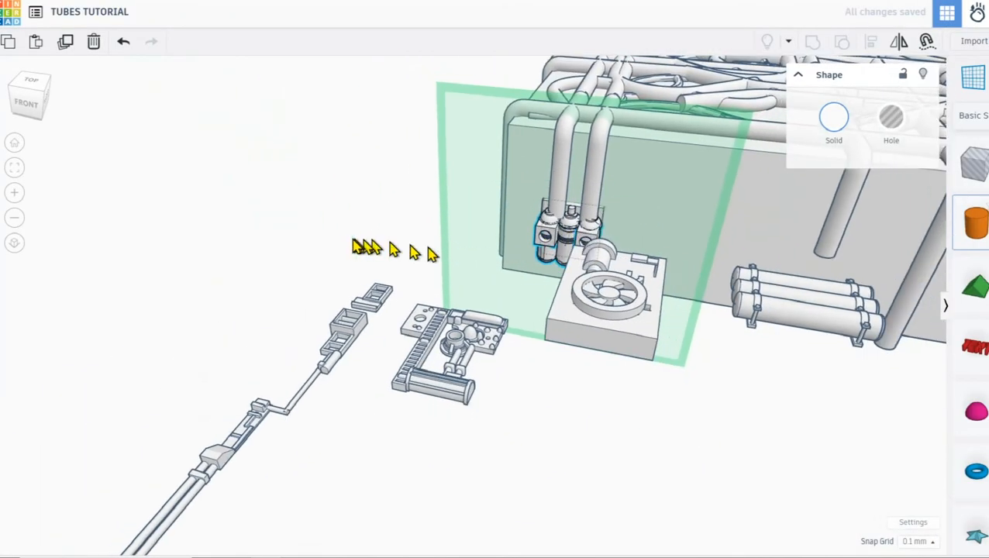
middle_click_drag(484, 331, 445, 334)
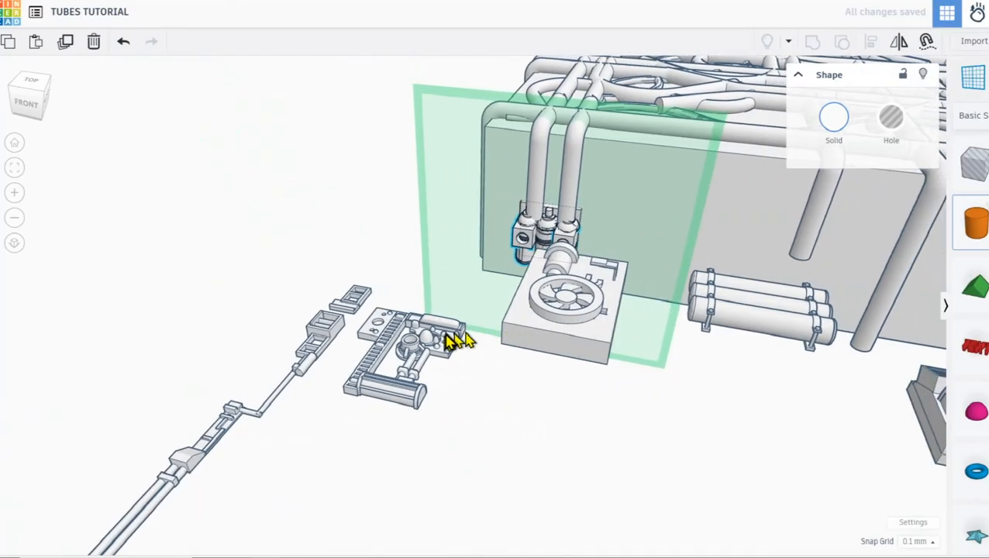
left_click(445, 340)
scroll(404, 353, "up", 2)
left_click_drag(394, 350, 389, 323)
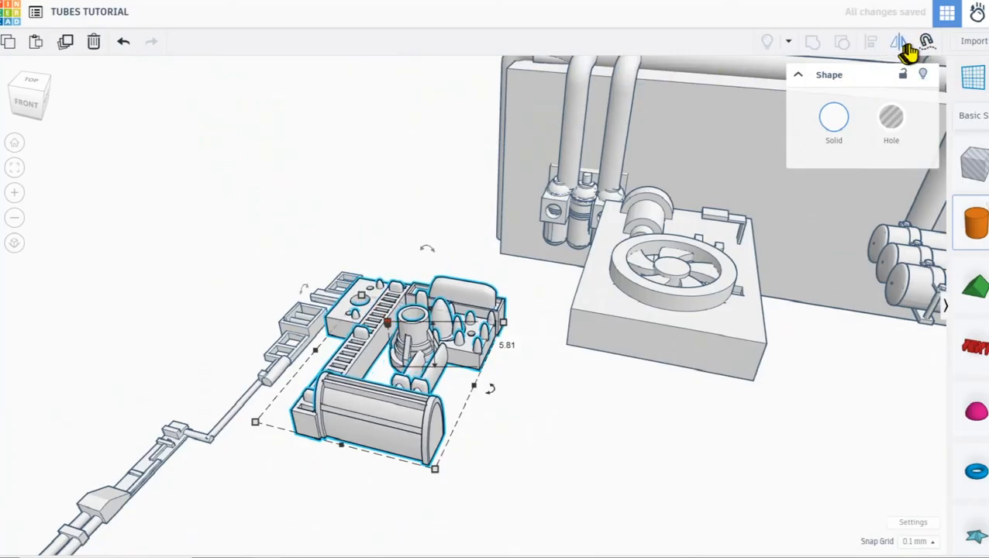
Cruise the small machinery plate onto the box's top face and shift it inward between the pipes.
left_click(923, 43)
scroll(683, 225, "down", 3)
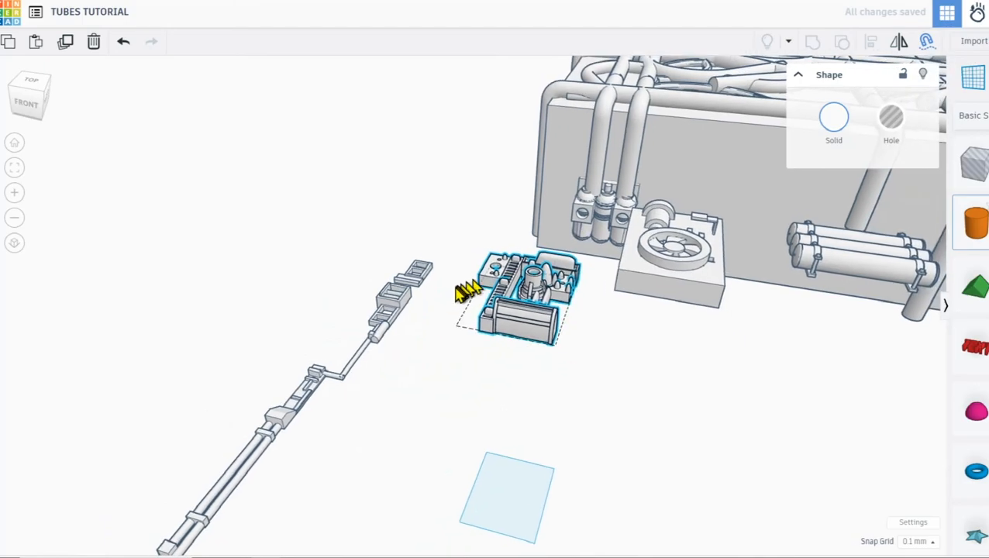
middle_click_drag(512, 340, 470, 348)
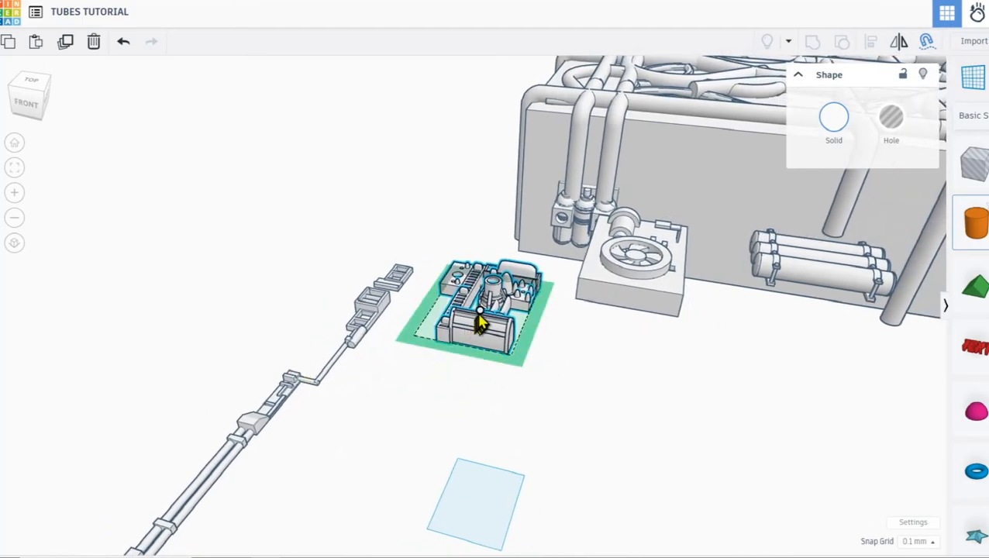
left_click_drag(564, 307, 699, 128)
middle_click_drag(698, 128, 442, 298)
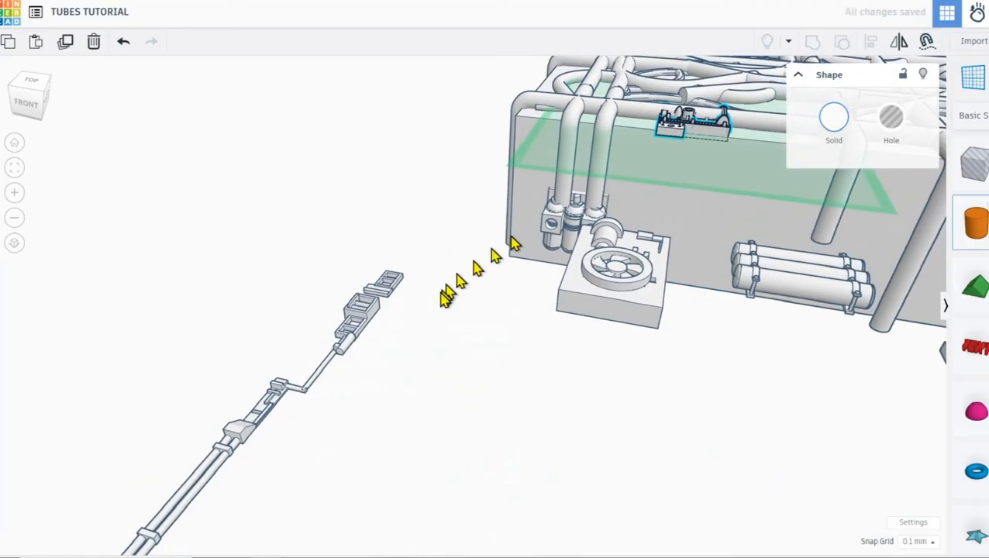
right_click_drag(497, 220, 490, 242)
middle_click_drag(505, 208, 302, 488)
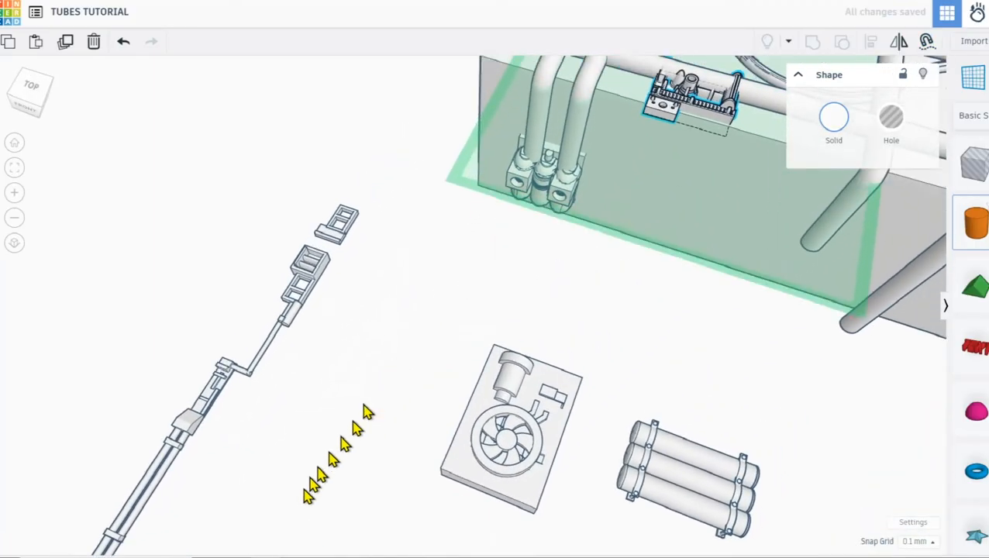
middle_click_drag(554, 252, 387, 482)
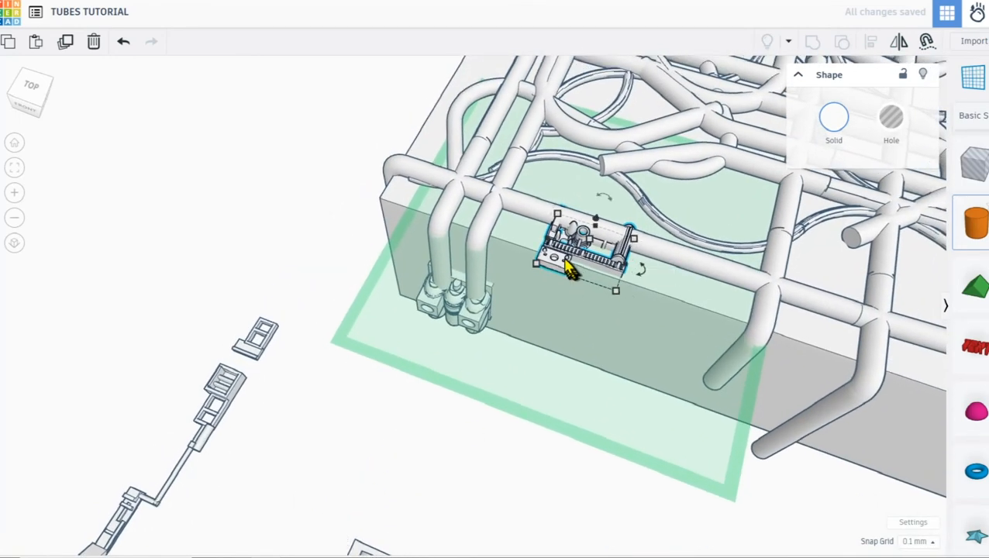
left_click_drag(587, 219, 589, 198)
Copy the WOPR console block onto the box's top face between the pipes and scale the copy down to about 8.9 mm.
middle_click_drag(505, 192, 415, 161)
scroll(415, 161, "down", 1)
middle_click_drag(721, 210, 518, 151)
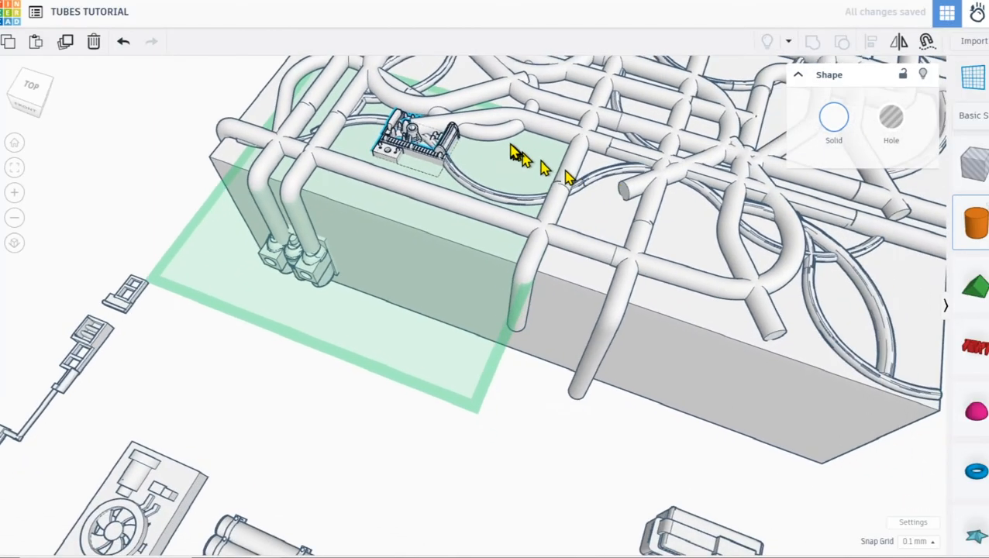
scroll(618, 226, "down", 2)
left_click(671, 475)
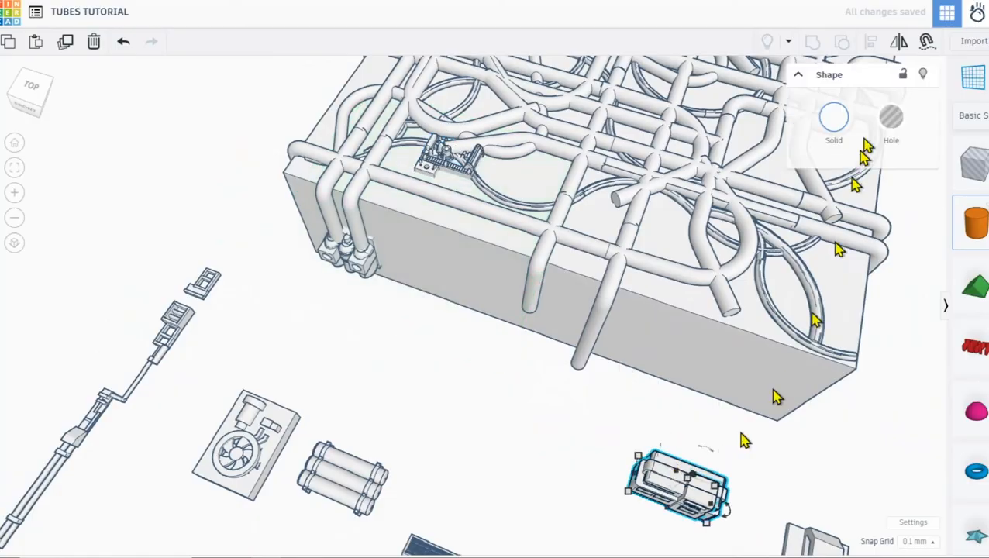
left_click_drag(673, 492, 612, 216, "alt")
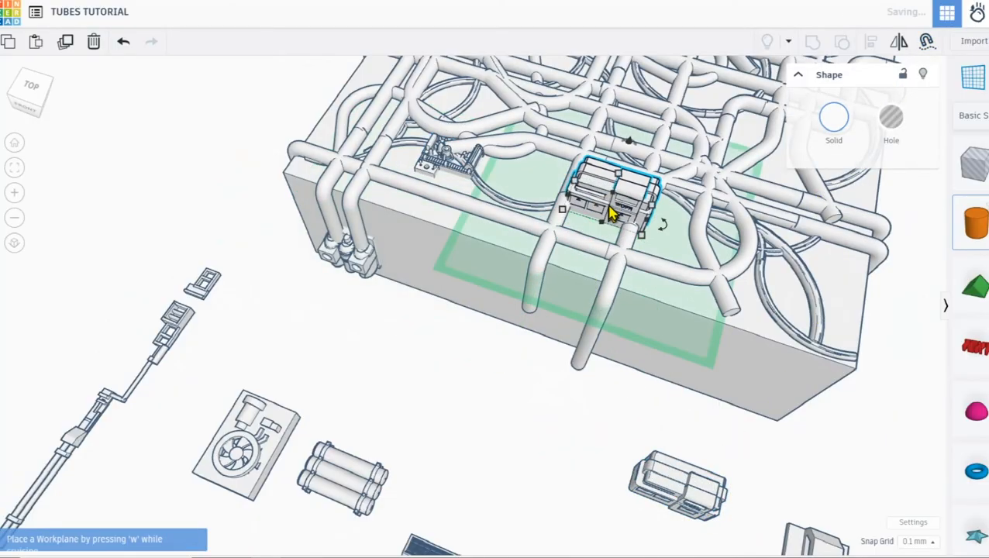
left_click_drag(620, 179, 621, 194)
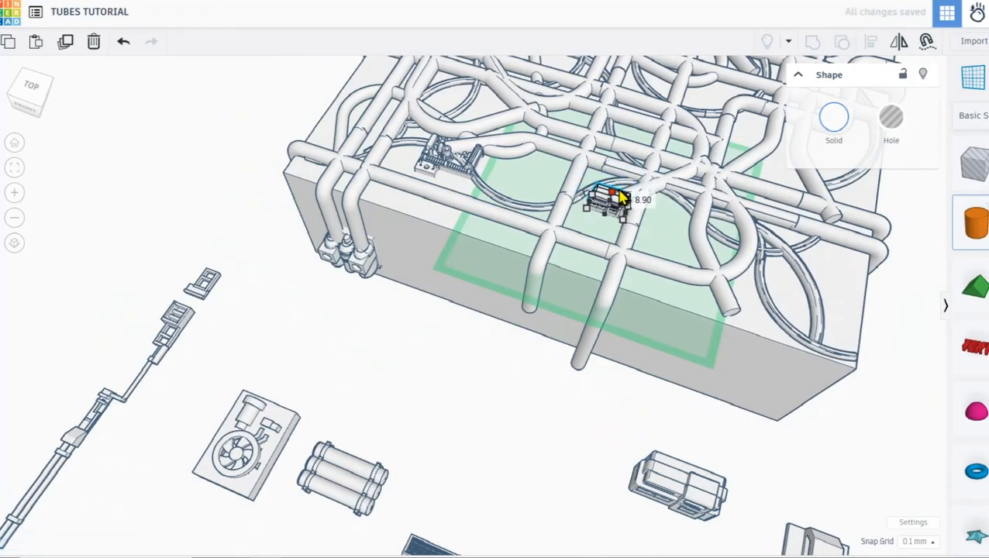
Adjust the copied WOPR block's position between the top pipes and enlarge it to about 11.8 mm tall.
scroll(620, 198, "up", 5)
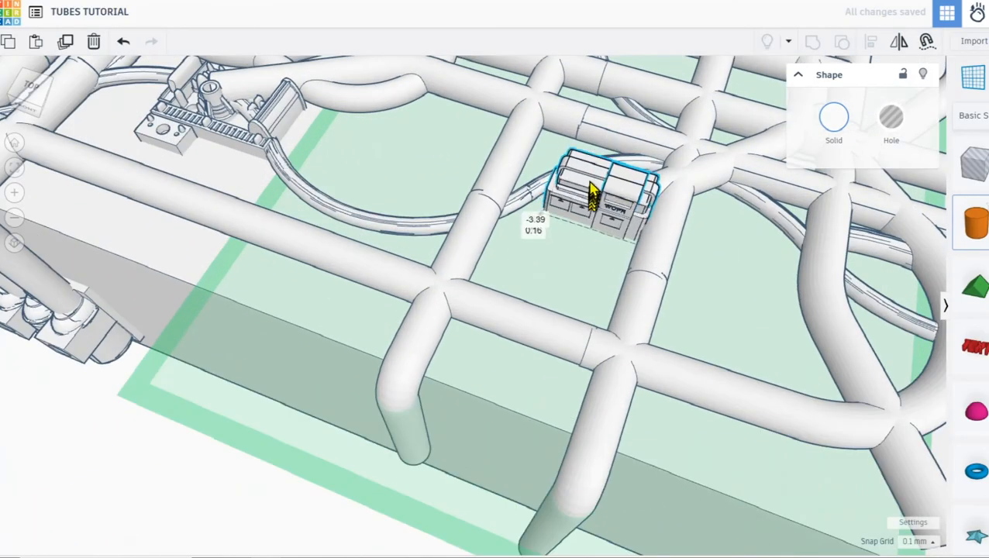
mouse_move(597, 165)
left_mouse_down()
mouse_move(593, 181)
mouse_move(616, 200)
mouse_move(614, 172)
left_mouse_up()
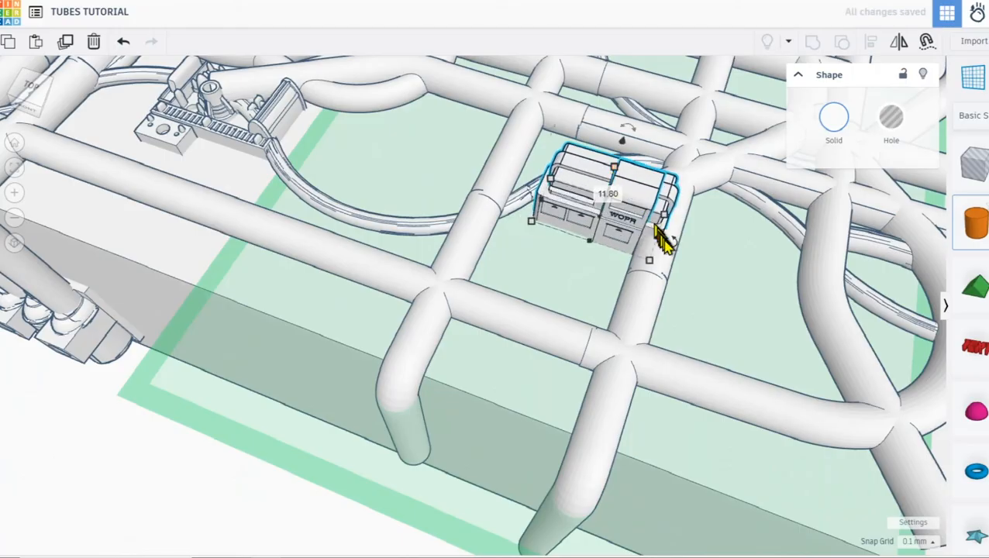
mouse_move(672, 247)
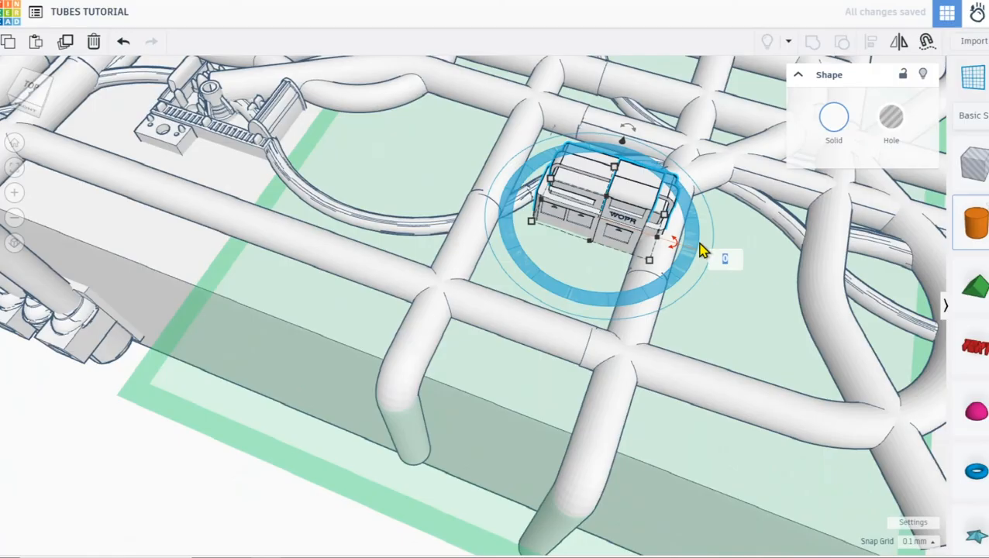
key("Return")
Fit the octagonal vent greeble against the box's side face, centred beneath the two downward pipe ends.
left_click_drag(606, 219, 606, 240)
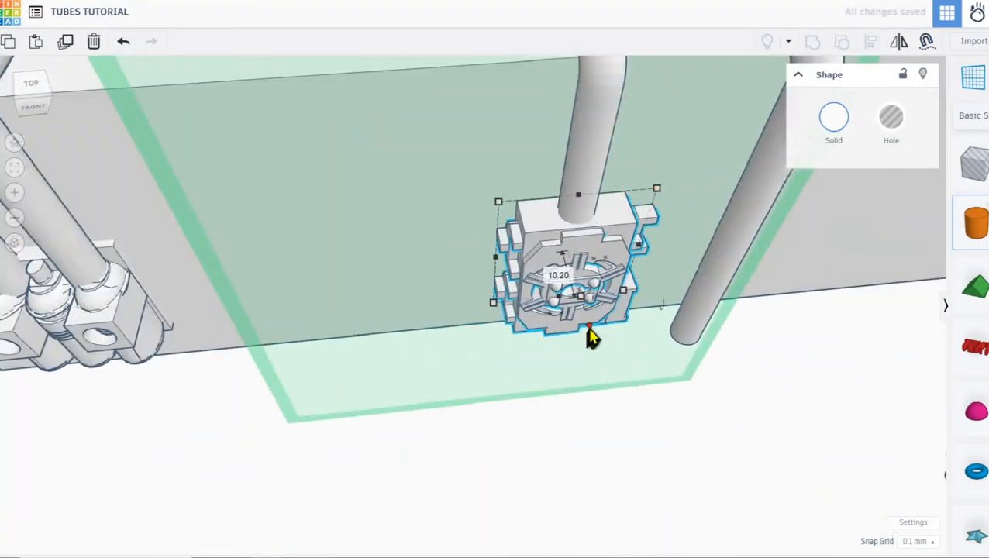
scroll(555, 306, "down", 3)
right_click_drag(624, 310, 457, 348)
scroll(530, 354, "down", 2)
scroll(543, 364, "up", 4)
left_click_drag(504, 395, 591, 406)
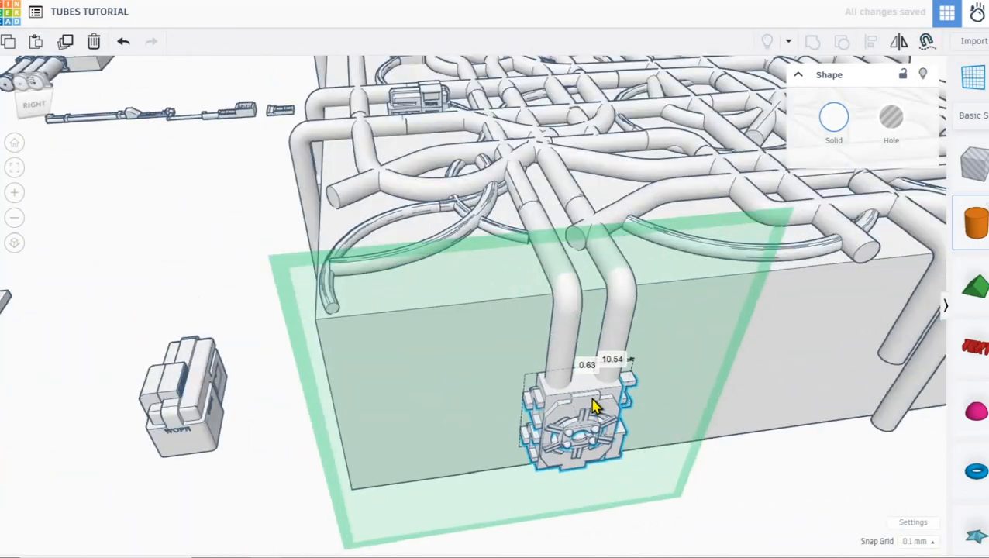
Bring another greeble to the box near the octagonal vent and nudge it into position.
scroll(640, 439, "down", 3)
left_click(402, 315)
left_click_drag(172, 352, 448, 310)
left_click(15, 169)
right_click_drag(372, 326, 535, 310)
left_click_drag(464, 294, 481, 300)
right_click_drag(481, 300, 263, 318)
scroll(262, 318, "down", 3)
Move a further greeble from the row onto the box and fine-tune its placement.
left_click(284, 161)
left_click_drag(287, 162, 541, 419)
right_click_drag(541, 419, 531, 353)
left_click_drag(535, 391, 547, 459)
scroll(547, 459, "down", 2)
left_click_drag(465, 391, 489, 361)
scroll(206, 309, "up", 1)
Cruise the triple-cylinder greeble onto the box's right side face and rotate it 90°.
left_click(271, 229)
left_click(926, 41)
left_click_drag(275, 226, 543, 457)
right_click_drag(542, 457, 287, 413)
scroll(364, 333, "up", 1)
left_click_drag(335, 355, 364, 262)
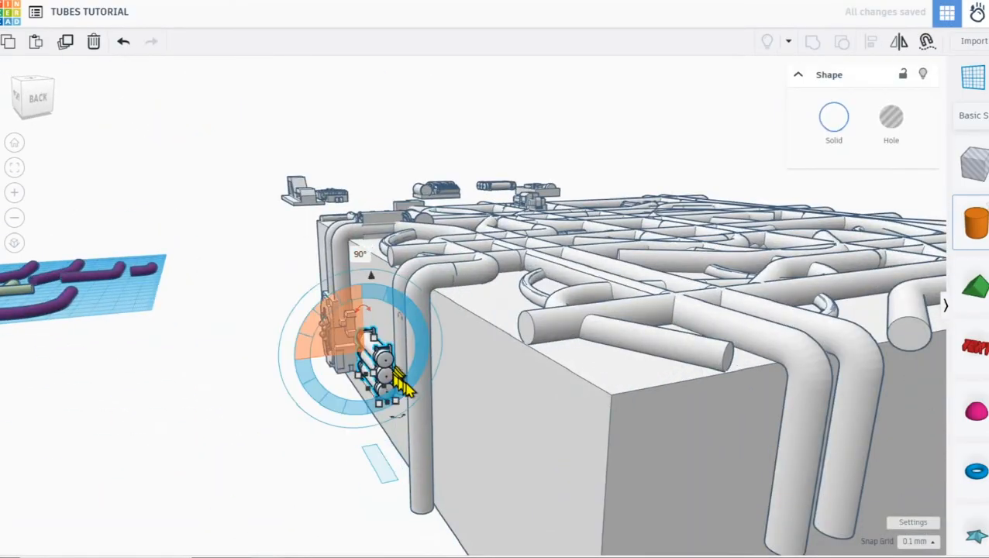
Turn the triple cylinders into a temporary hole, align them beneath the pipe end, and make them solid again.
right_click_drag(364, 264, 492, 432)
key("h")
key("f")
left_click_drag(502, 372, 505, 362)
left_click_drag(418, 220, 391, 273)
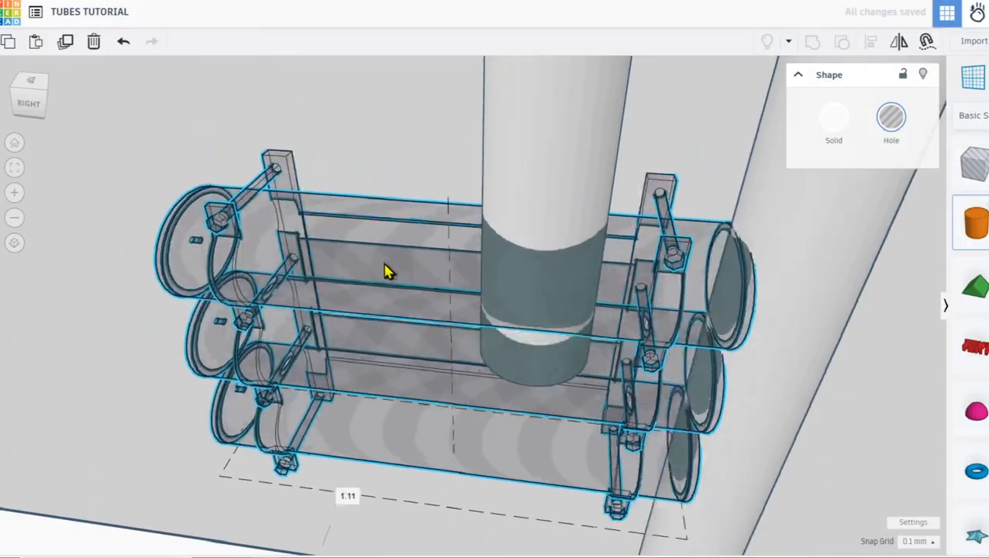
key("s")
scroll(380, 291, "down", 5)
Drag a copy of another greeble onto the box and shift it into place.
right_click_drag(177, 165, 197, 140)
left_click_drag(197, 133, 399, 230, "alt")
key("f")
scroll(452, 271, "down", 4)
left_click_drag(449, 276, 485, 269)
scroll(415, 289, "down", 3)
Cruise the next greeble from the loose parts onto the box's surface.
middle_click_drag(486, 269, 700, 408)
left_click(88, 288)
key("c")
right_click_drag(620, 317, 507, 347)
left_click(398, 325)
scroll(398, 269, "up", 3)
scroll(529, 433, "down", 4)
Cruise one more loose greeble onto the box and slide it sideways to fit among the pipes.
left_click(787, 274)
right_click_drag(620, 326, 558, 279)
key("c")
left_click(462, 394)
left_click_drag(465, 457, 520, 454)
scroll(508, 407, "up", 2)
scroll(583, 97, "down", 2)
Cruise greebles onto the box, including triple cylinders on the front face sized about 22.5 by 14.5 mm.
left_click(463, 81)
right_click_drag(315, 360, 697, 348)
scroll(315, 359, "up", 2)
key("c")
left_click(298, 380)
key("c")
left_click(673, 227)
scroll(682, 267, "up", 2)
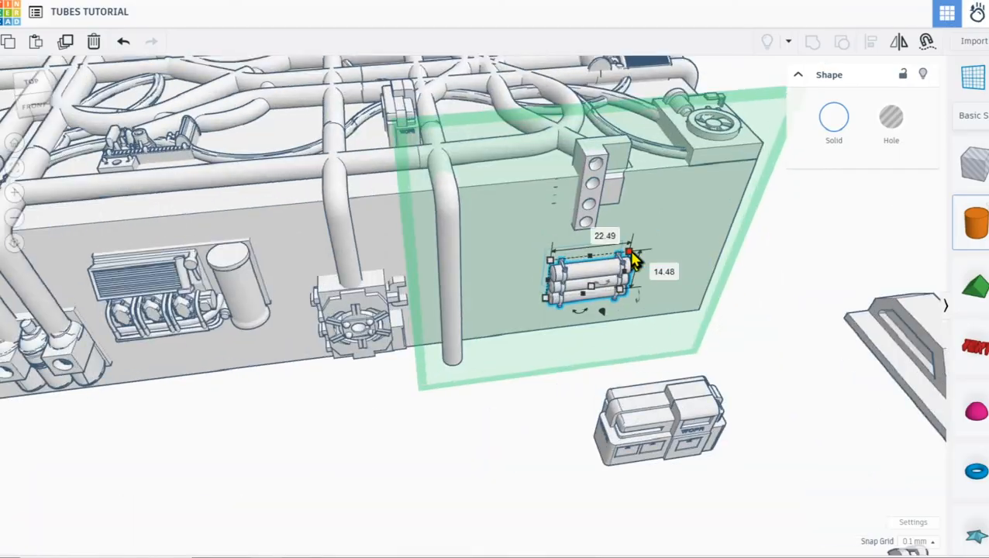
Move the pair of fan plates along the box's side face so they sit on either side of the pipes.
right_click_drag(621, 297, 504, 310)
scroll(348, 310, "down", 2)
right_click_drag(334, 310, 395, 326)
scroll(341, 318, "up", 2)
left_click_drag(183, 354, 348, 341)
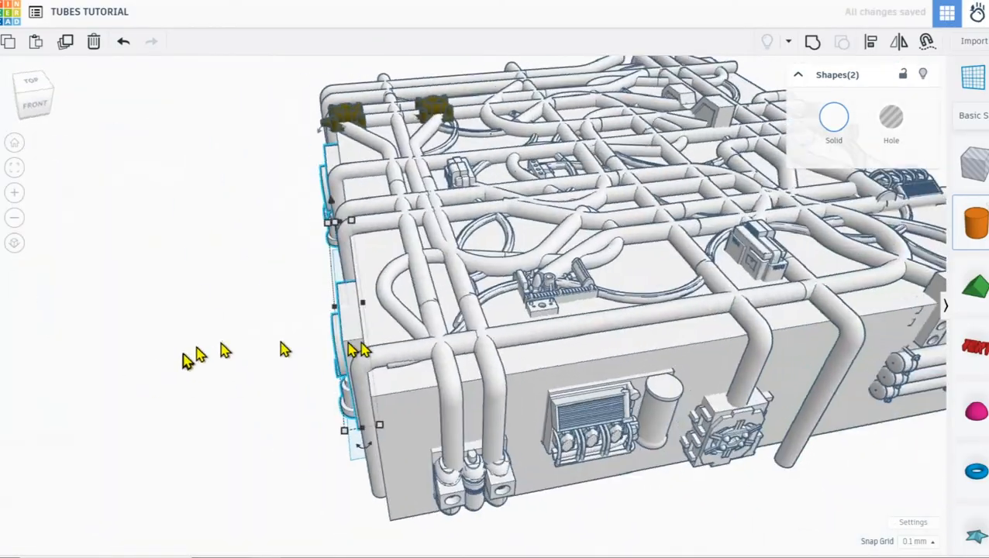
middle_click_drag(671, 313, 423, 354)
right_click_drag(423, 361, 194, 353)
left_click_drag(464, 286, 551, 239)
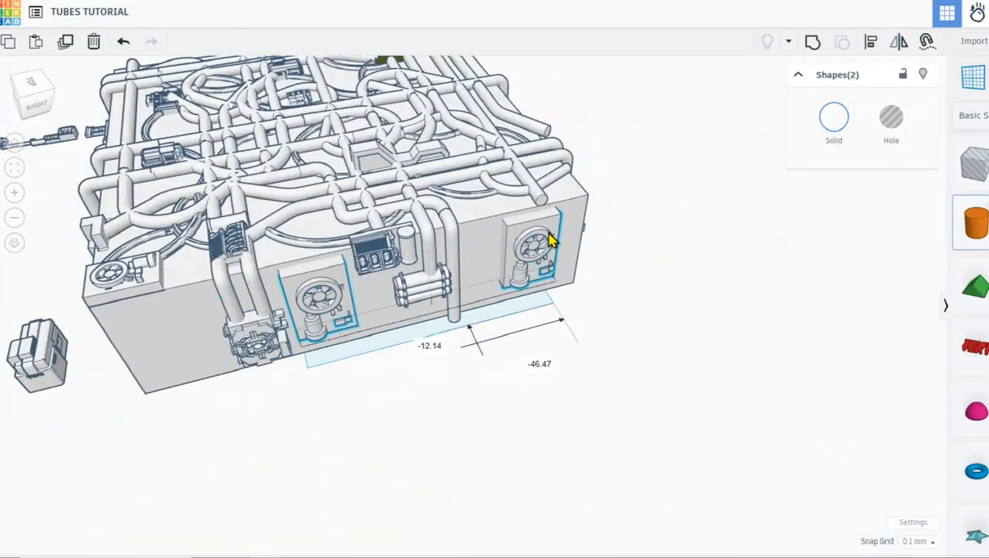
Place the red four-hole greeble on the box's back face, rotate it and shift its position.
left_click(736, 340)
scroll(736, 341, "down", 1)
left_click_drag(235, 171, 582, 214)
scroll(582, 213, "up", 3)
left_click_drag(585, 262, 574, 195)
right_click_drag(574, 194, 466, 159)
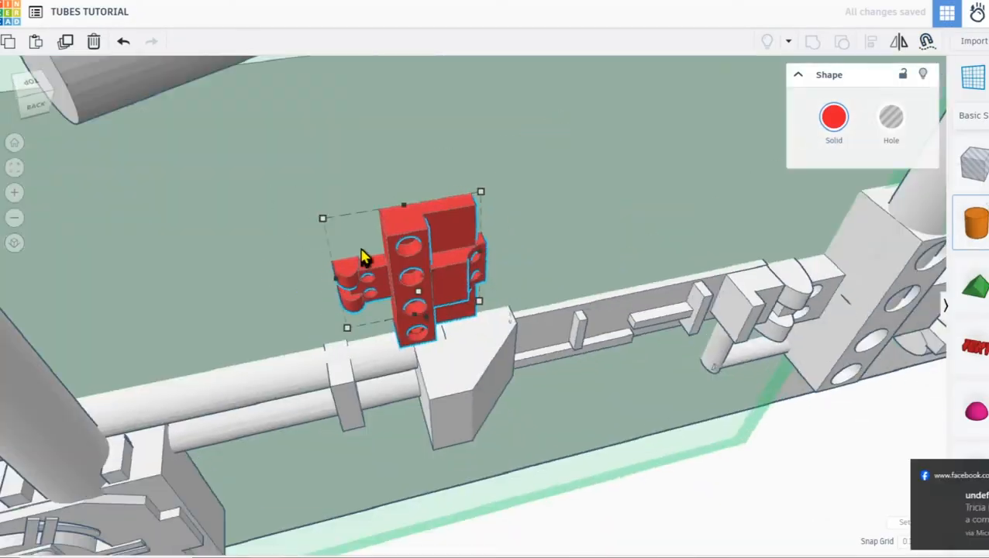
right_click_drag(364, 256, 466, 407)
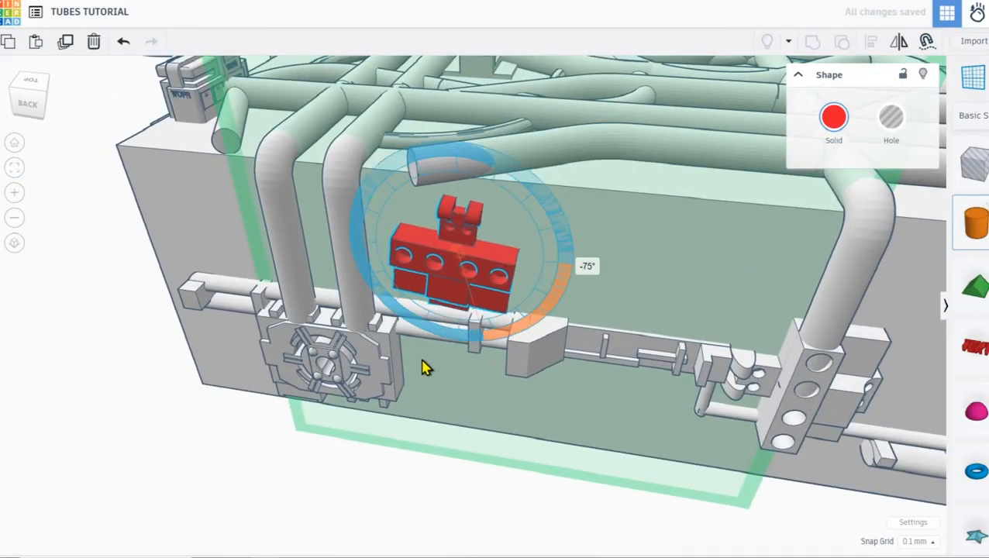
left_click_drag(473, 280, 504, 250)
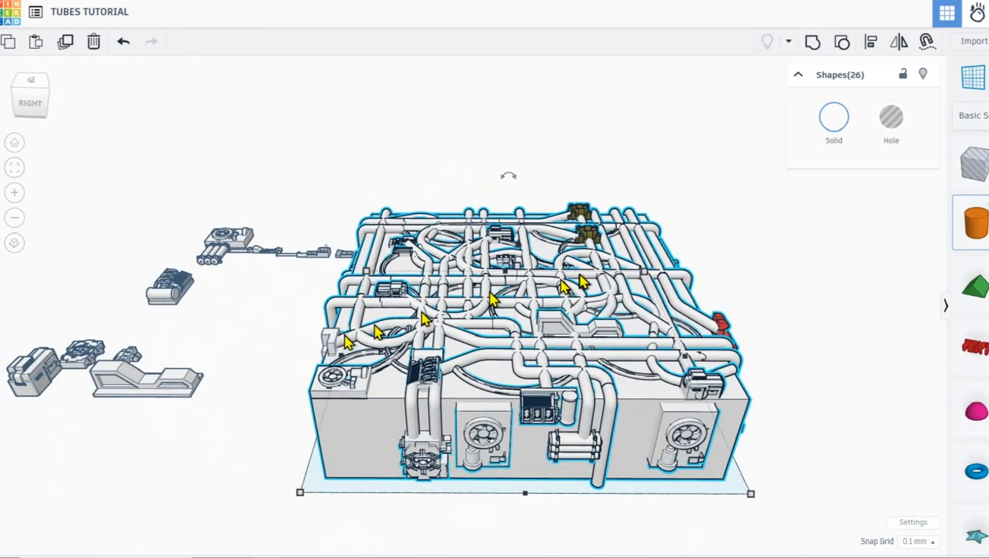
Recolour the selected box and all its attached greebles solid white and view the result from the sides.
left_click(830, 126)
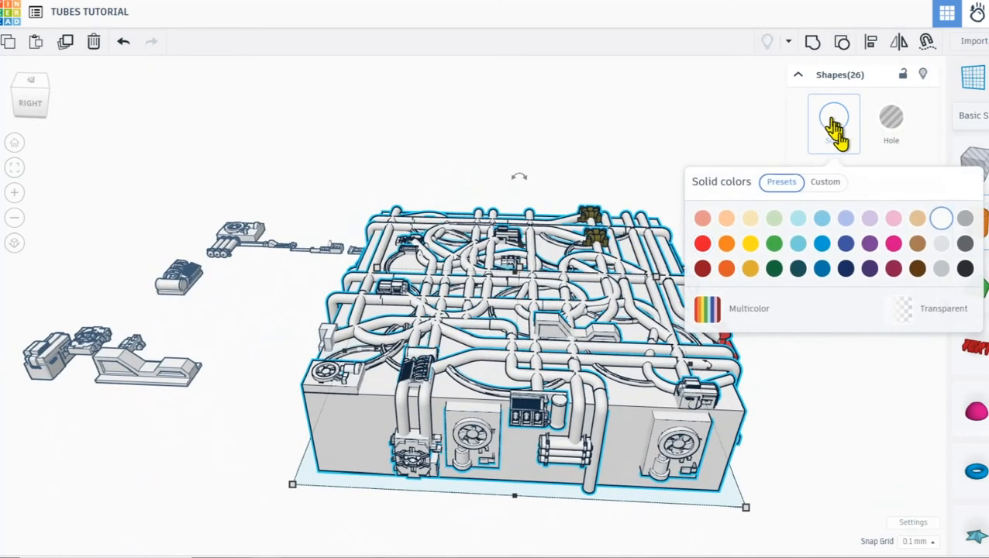
left_click(822, 220)
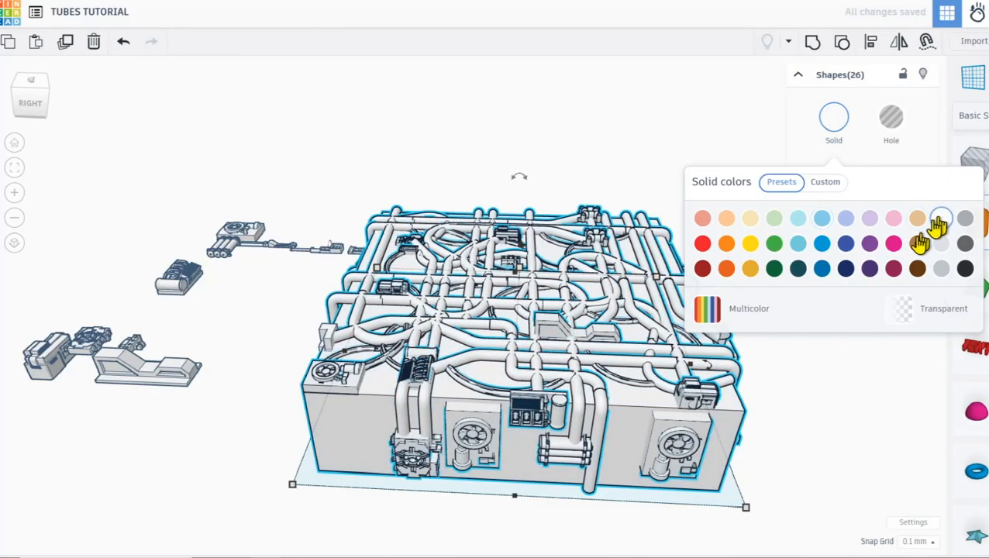
right_click_drag(500, 294, 519, 310)
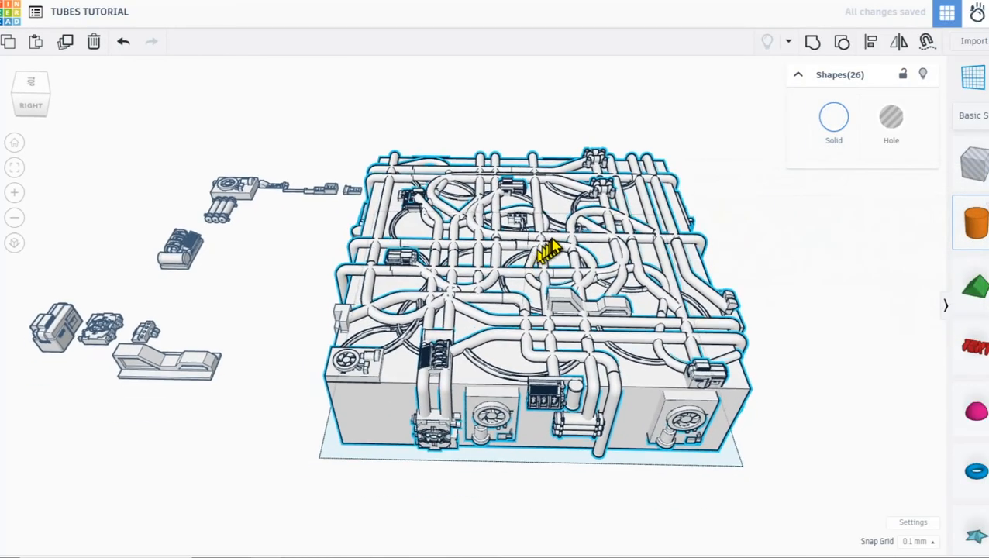
right_click_drag(580, 288, 488, 279)
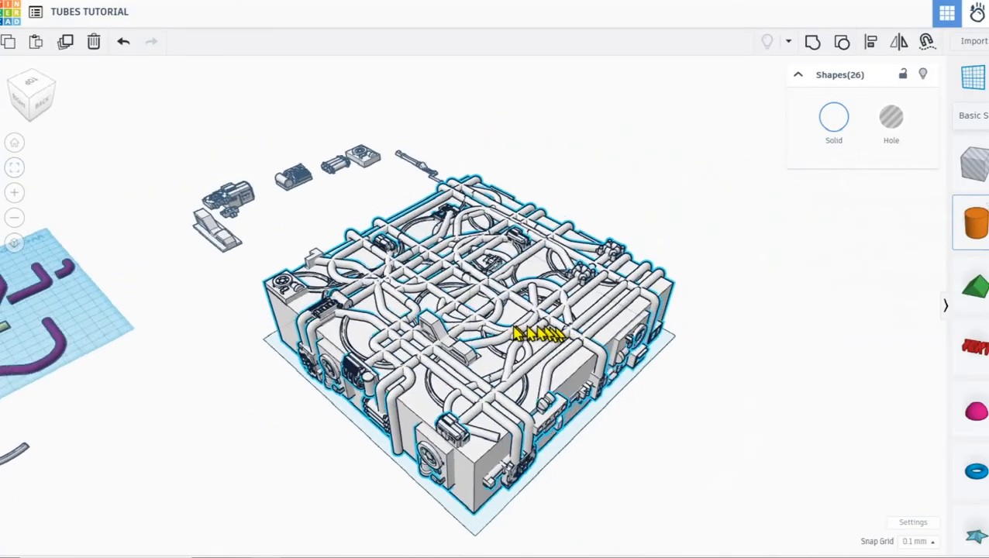